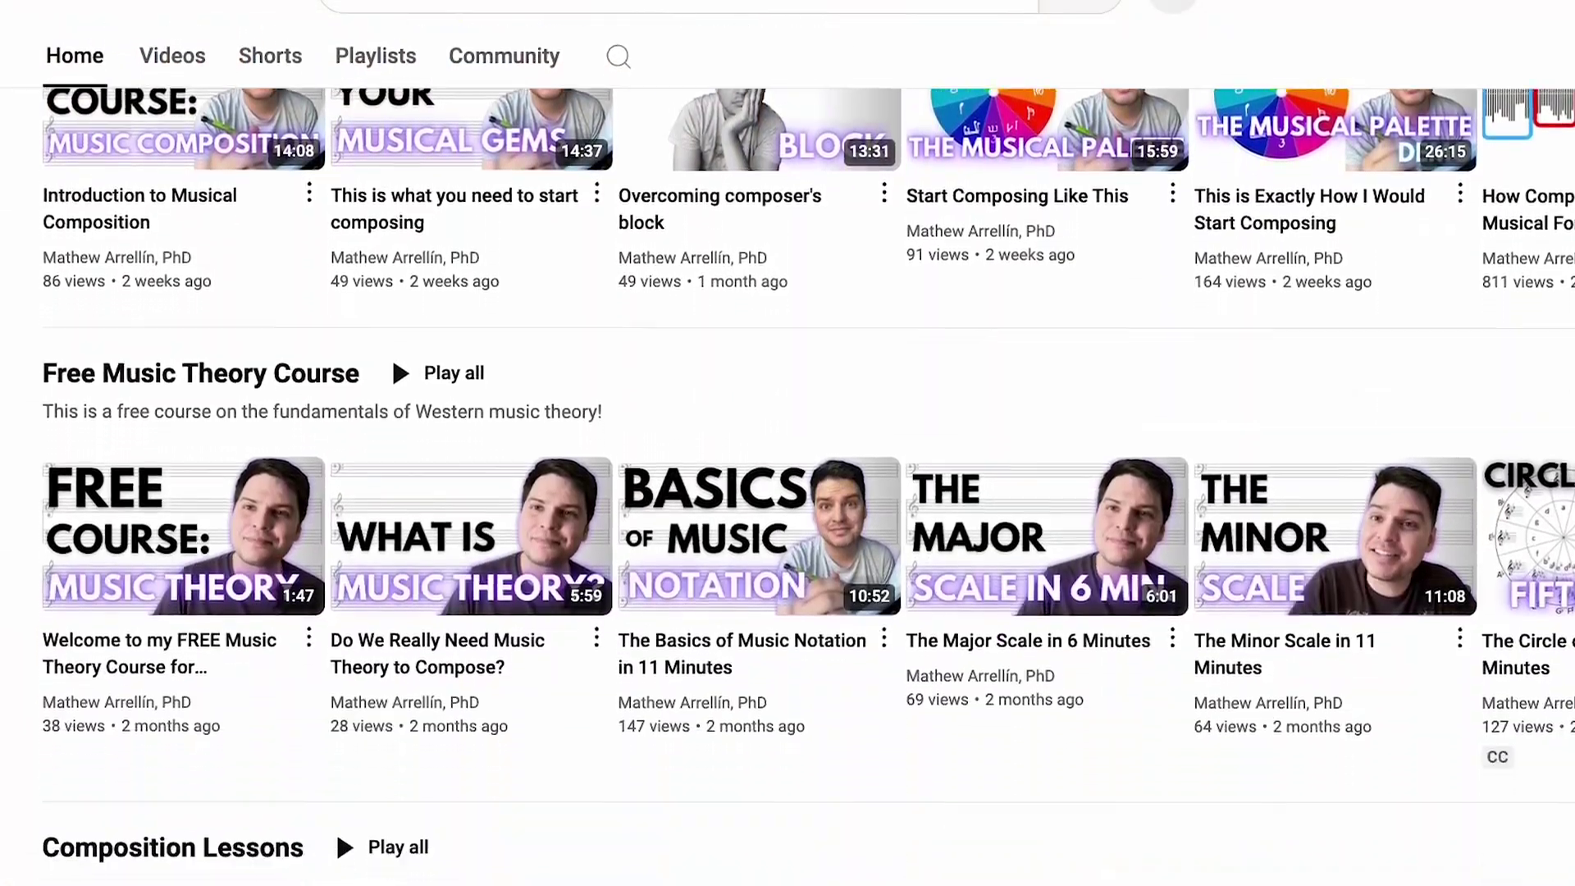
pyautogui.scroll(-3, 788, 492)
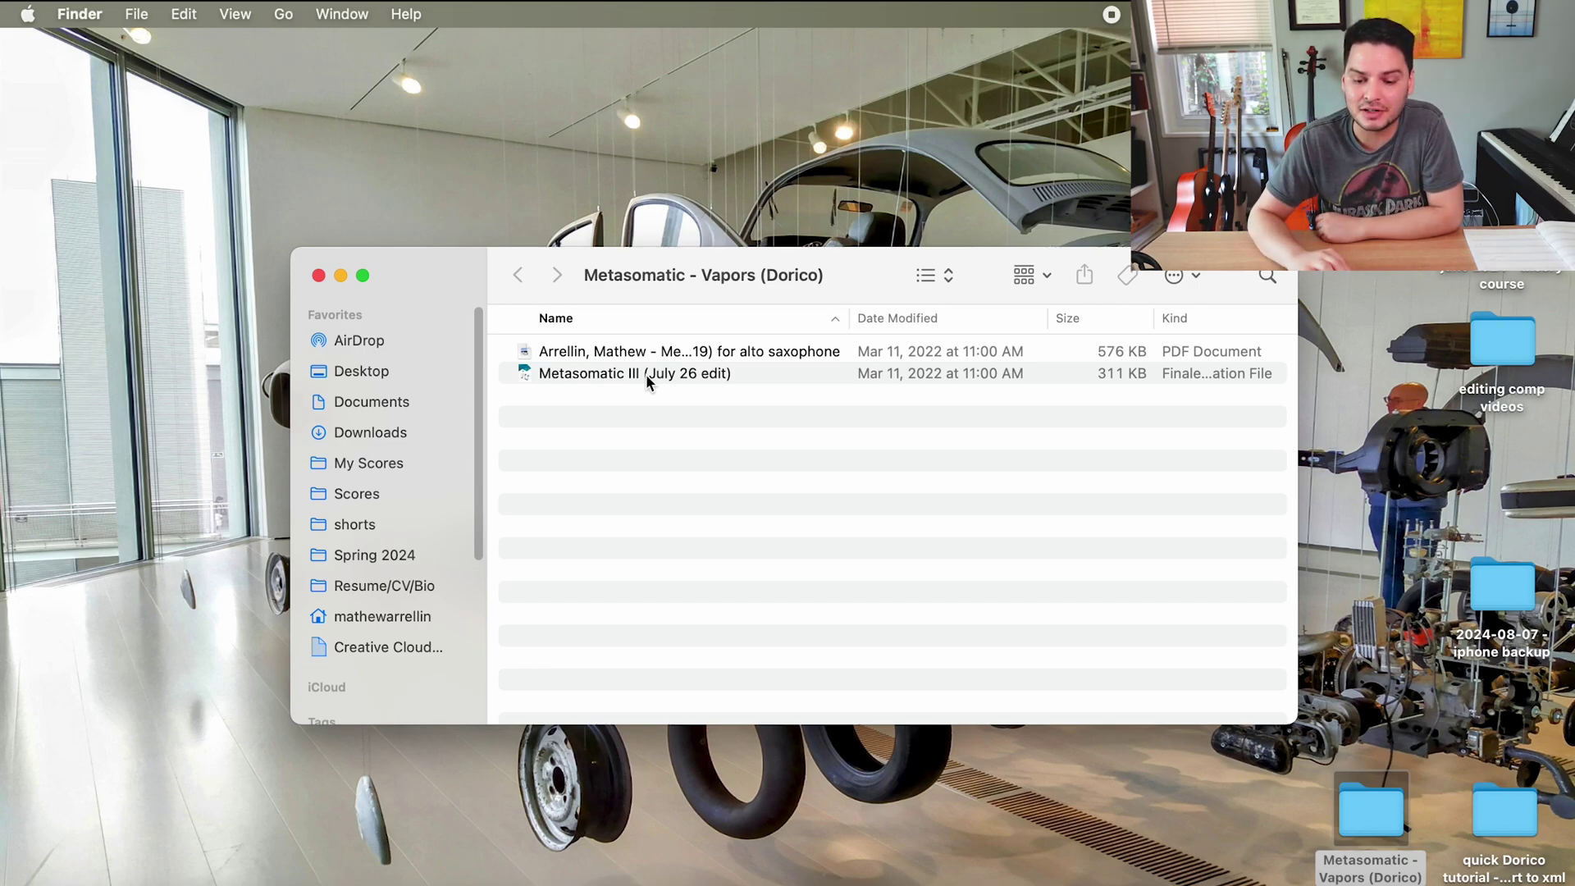
# - Open the Metasomatic III (July 26 edit) Finale score and export it as compressed MusicXML 'vapors dorico xml'
pyautogui.click(649, 382)
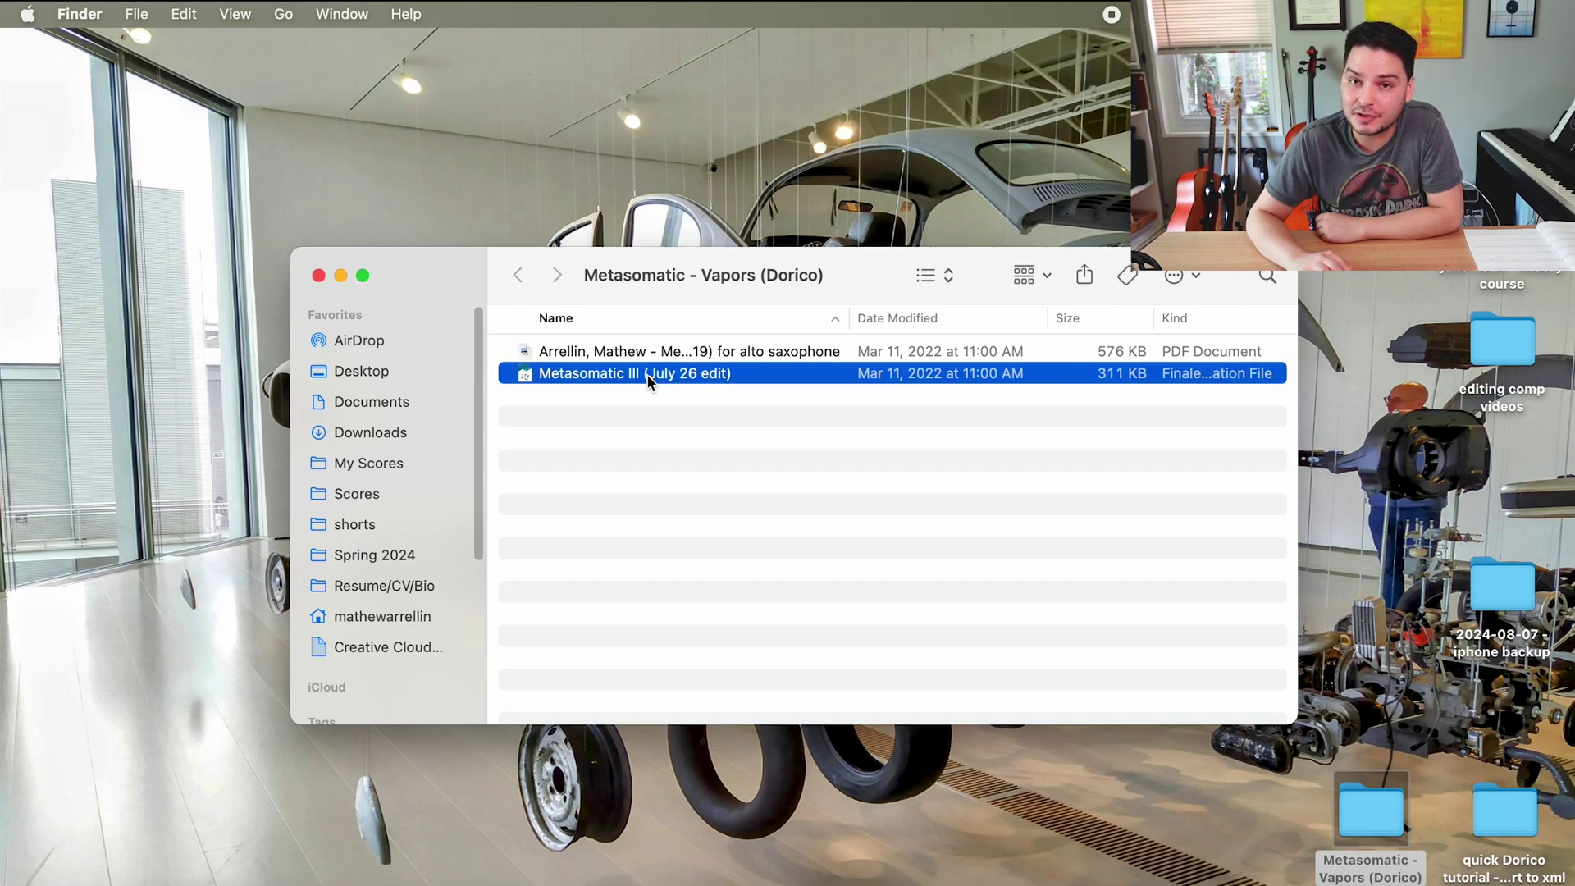
pyautogui.doubleClick(649, 382)
pyautogui.click(133, 14)
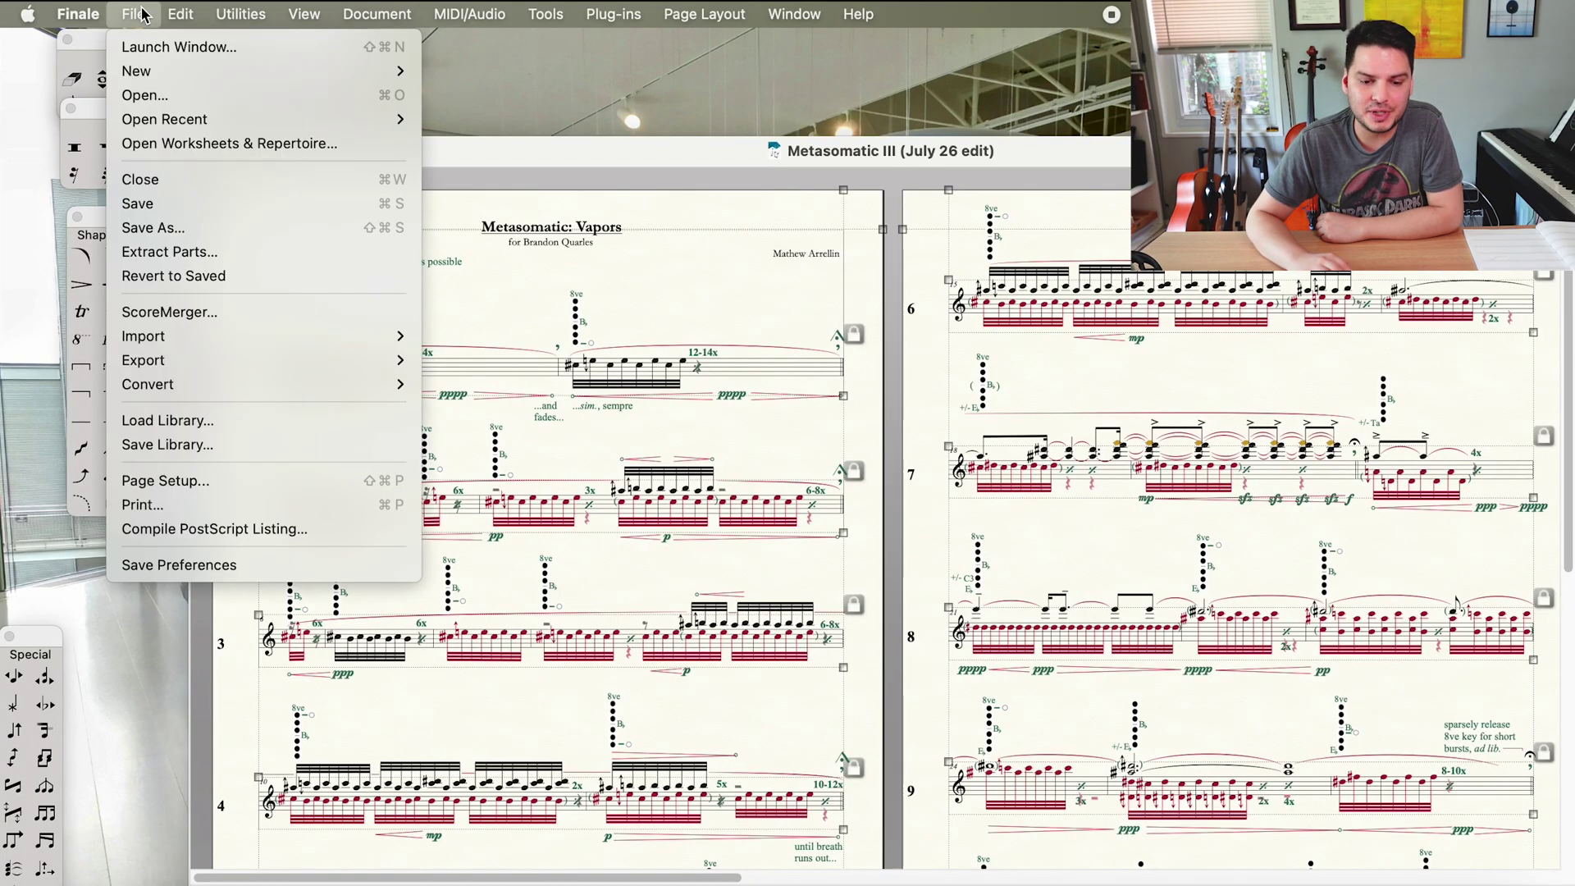
pyautogui.moveTo(248, 370)
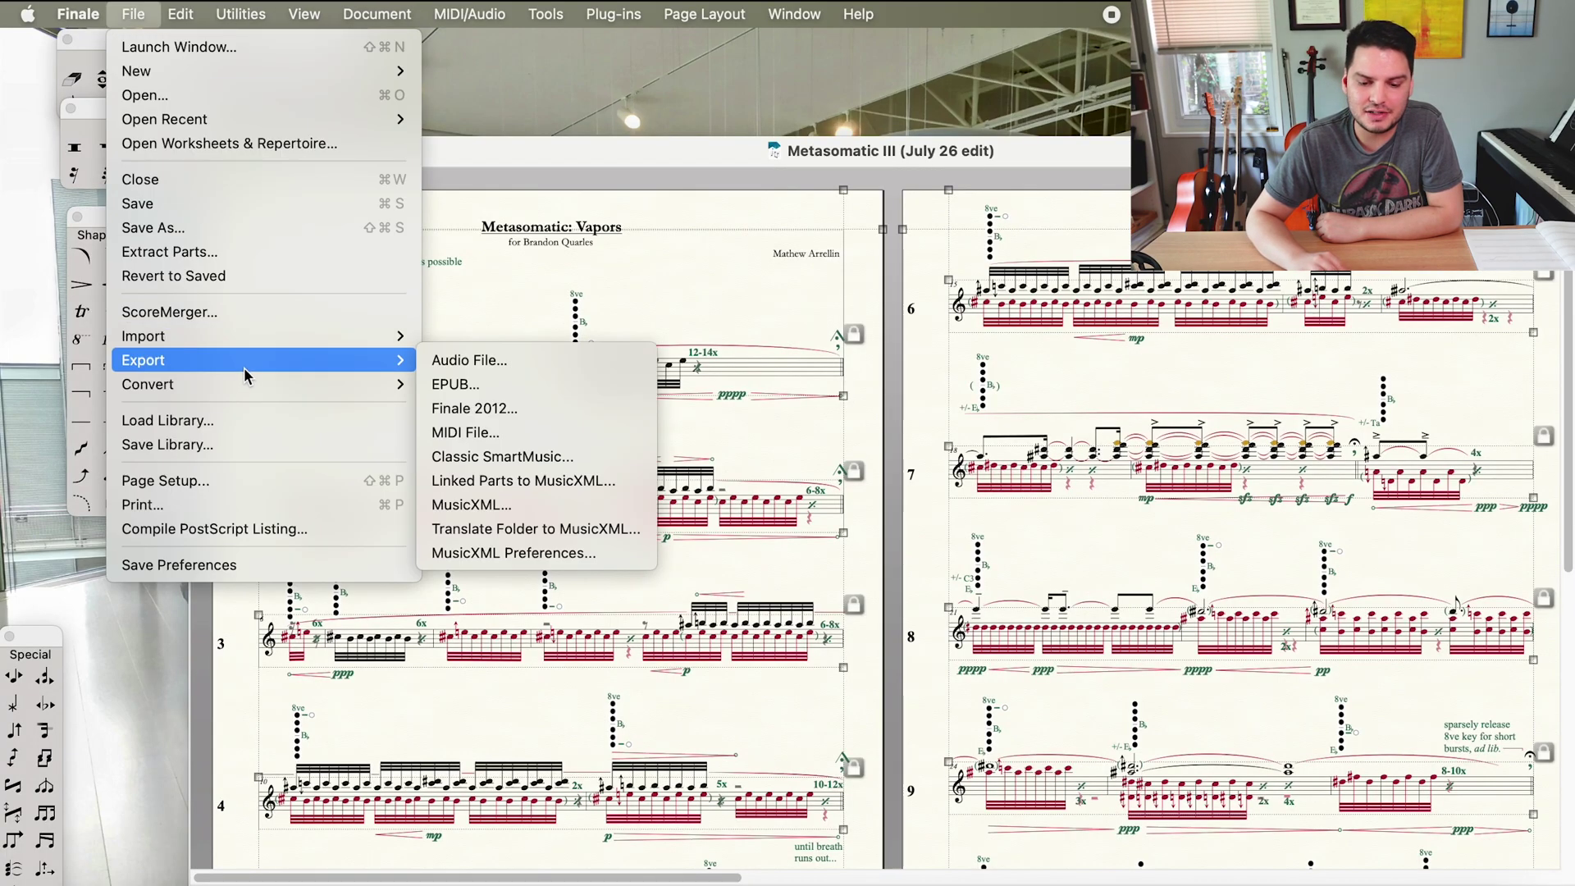
pyautogui.click(483, 511)
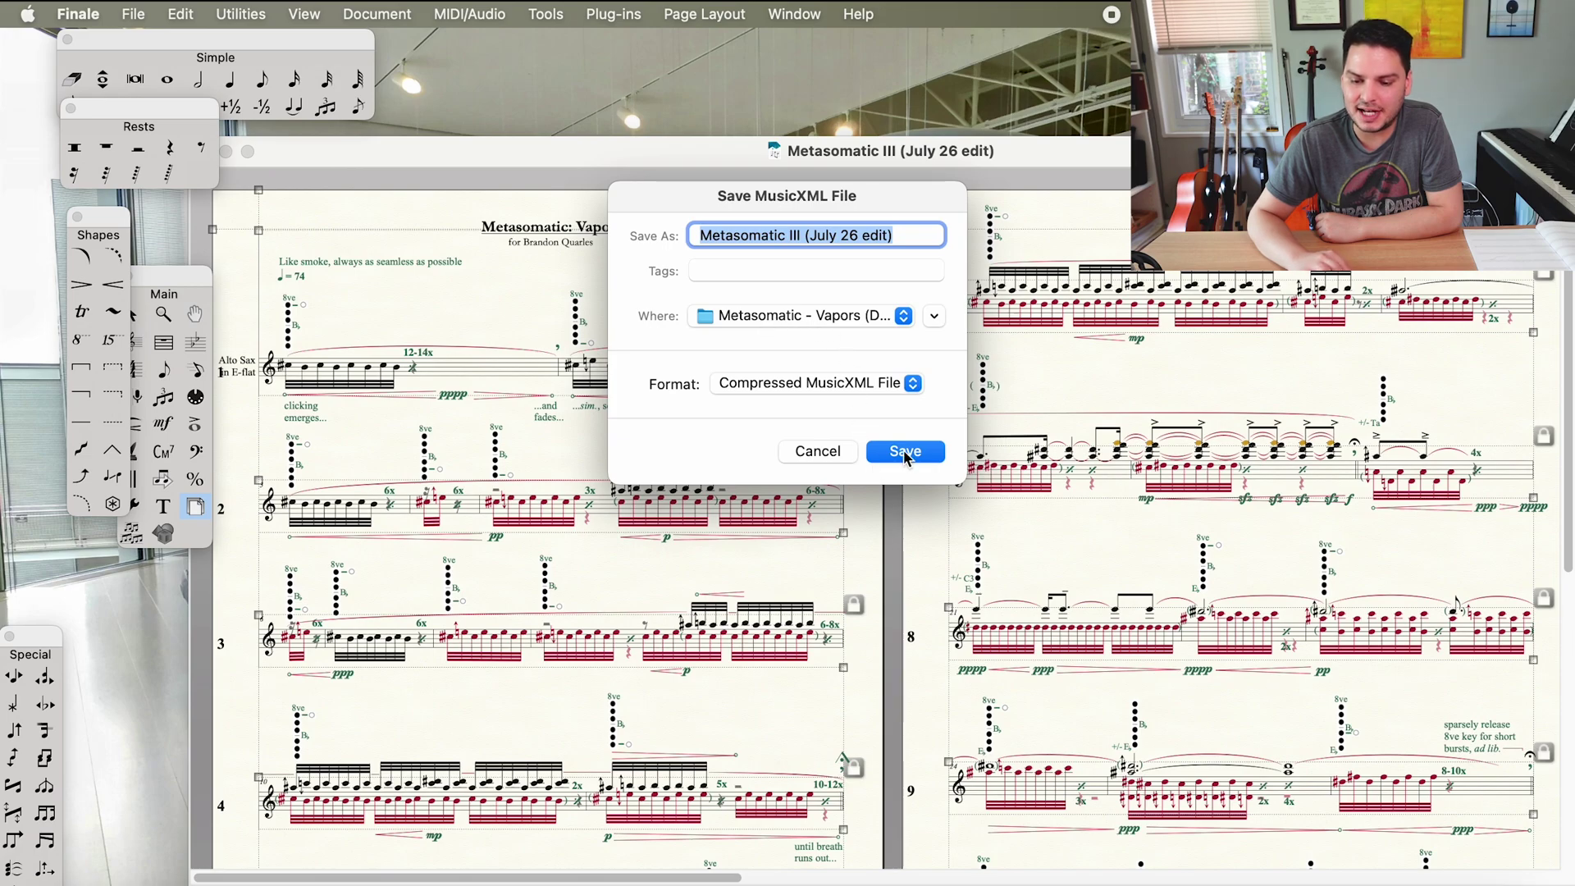
pyautogui.write('vapors dorico x')
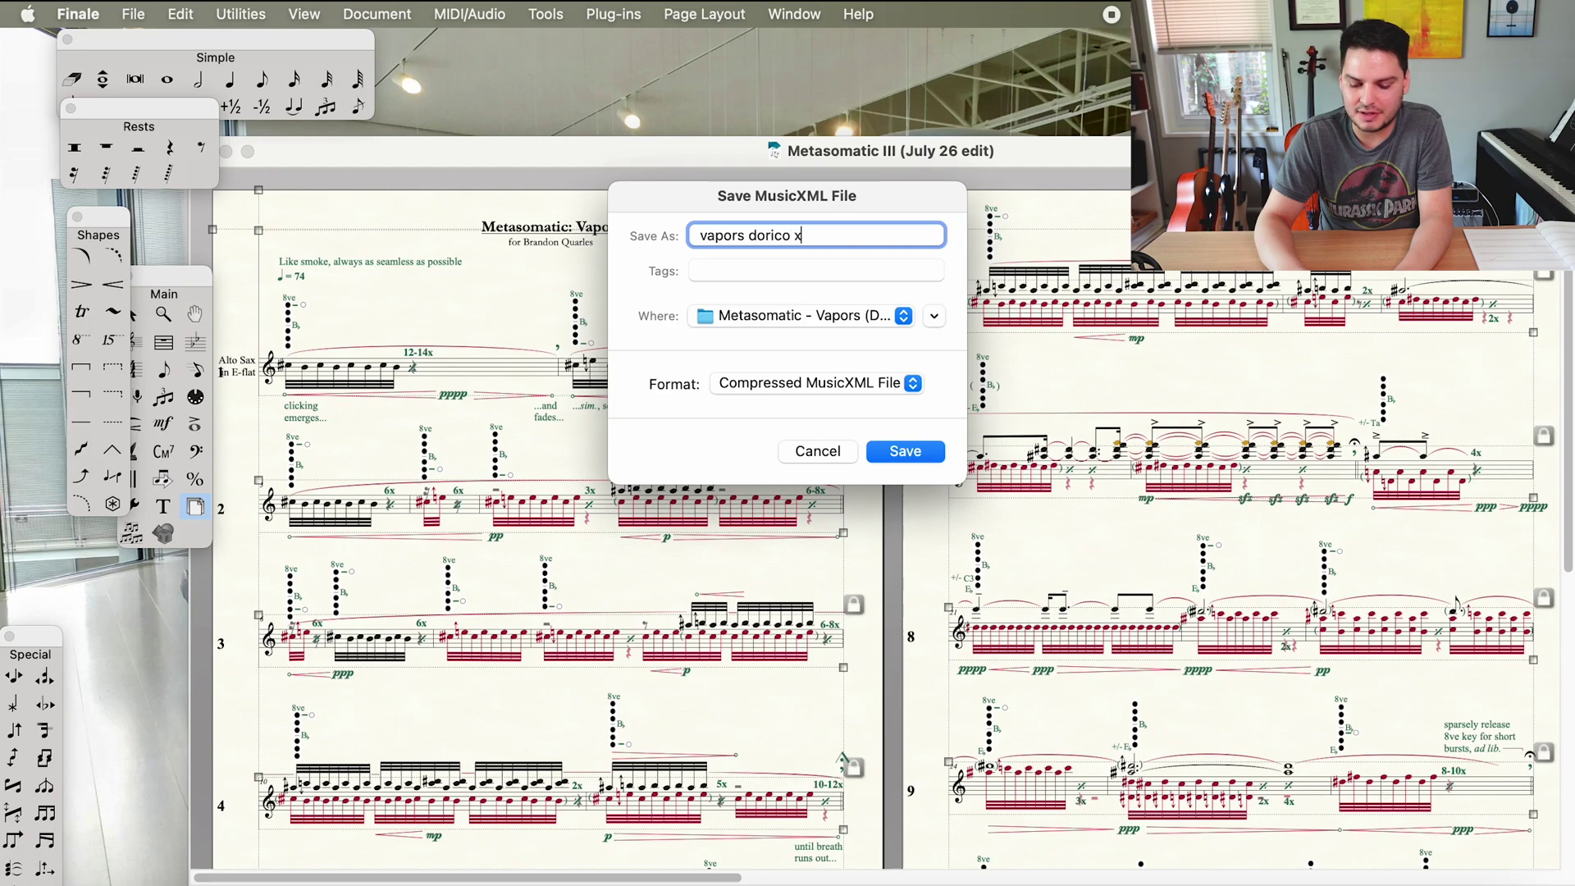
pyautogui.press('Return')
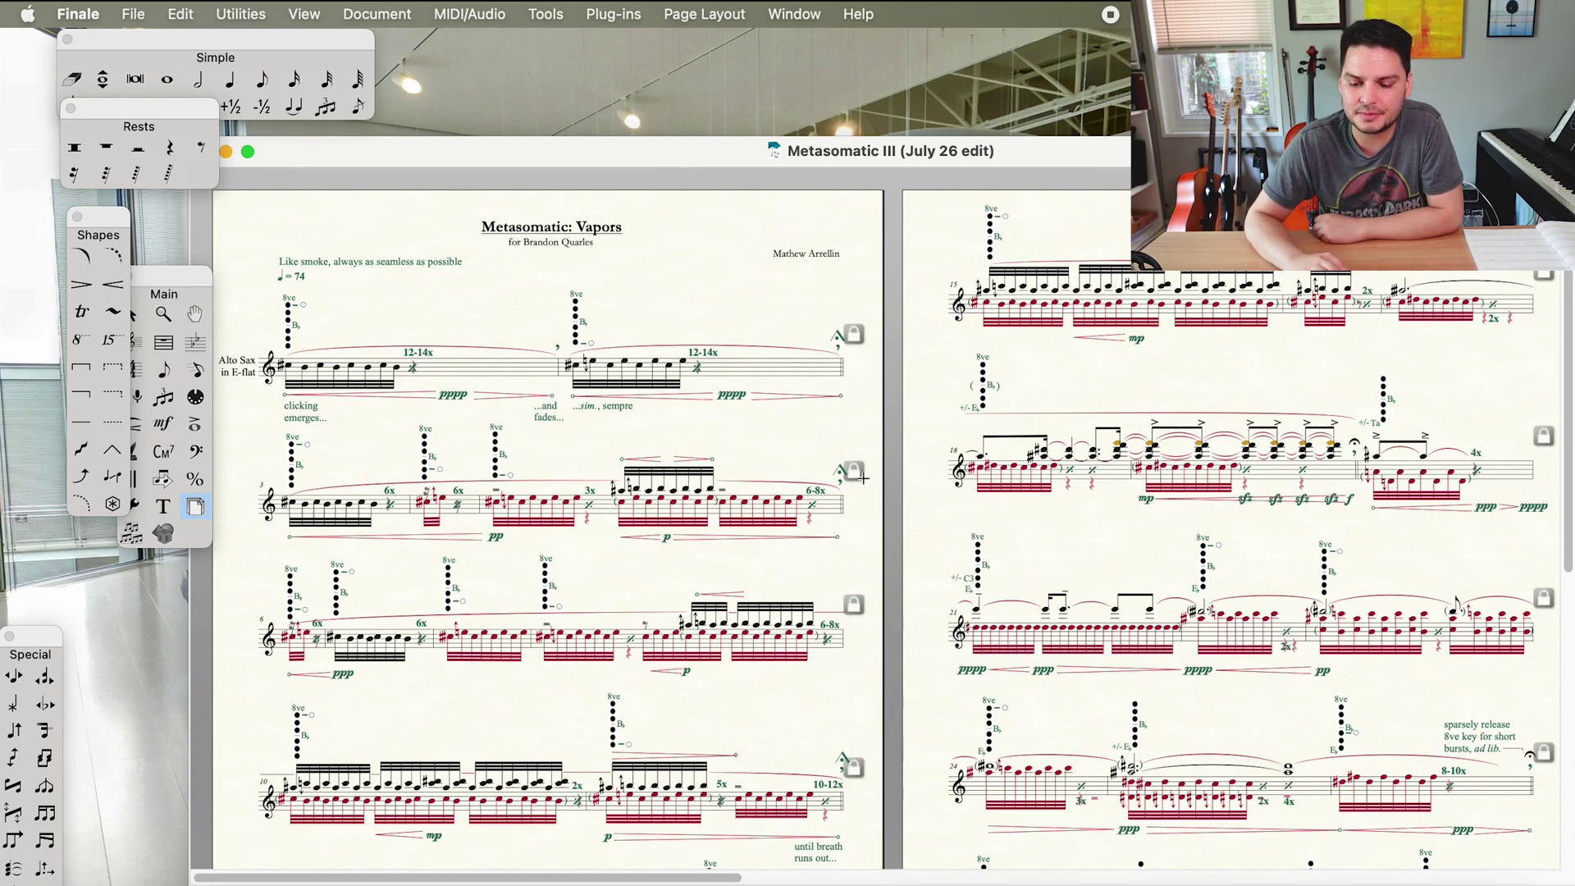
pyautogui.press('super+z')
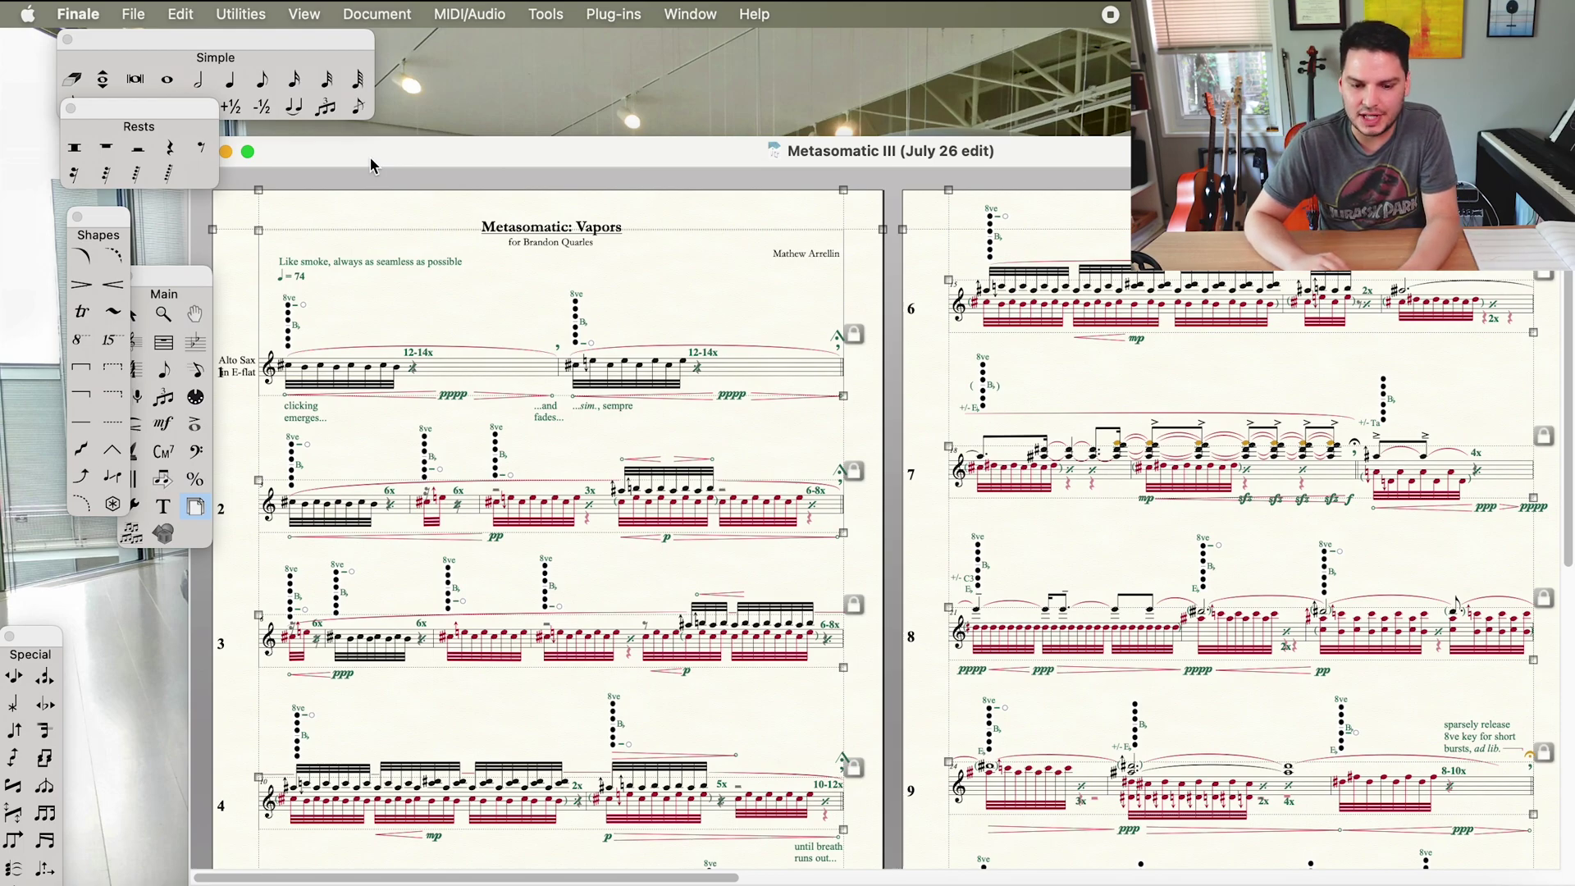
# - Quit Finale without saving, then open vapors dorico xml.mxl in Dorico 5
pyautogui.press('super+q')
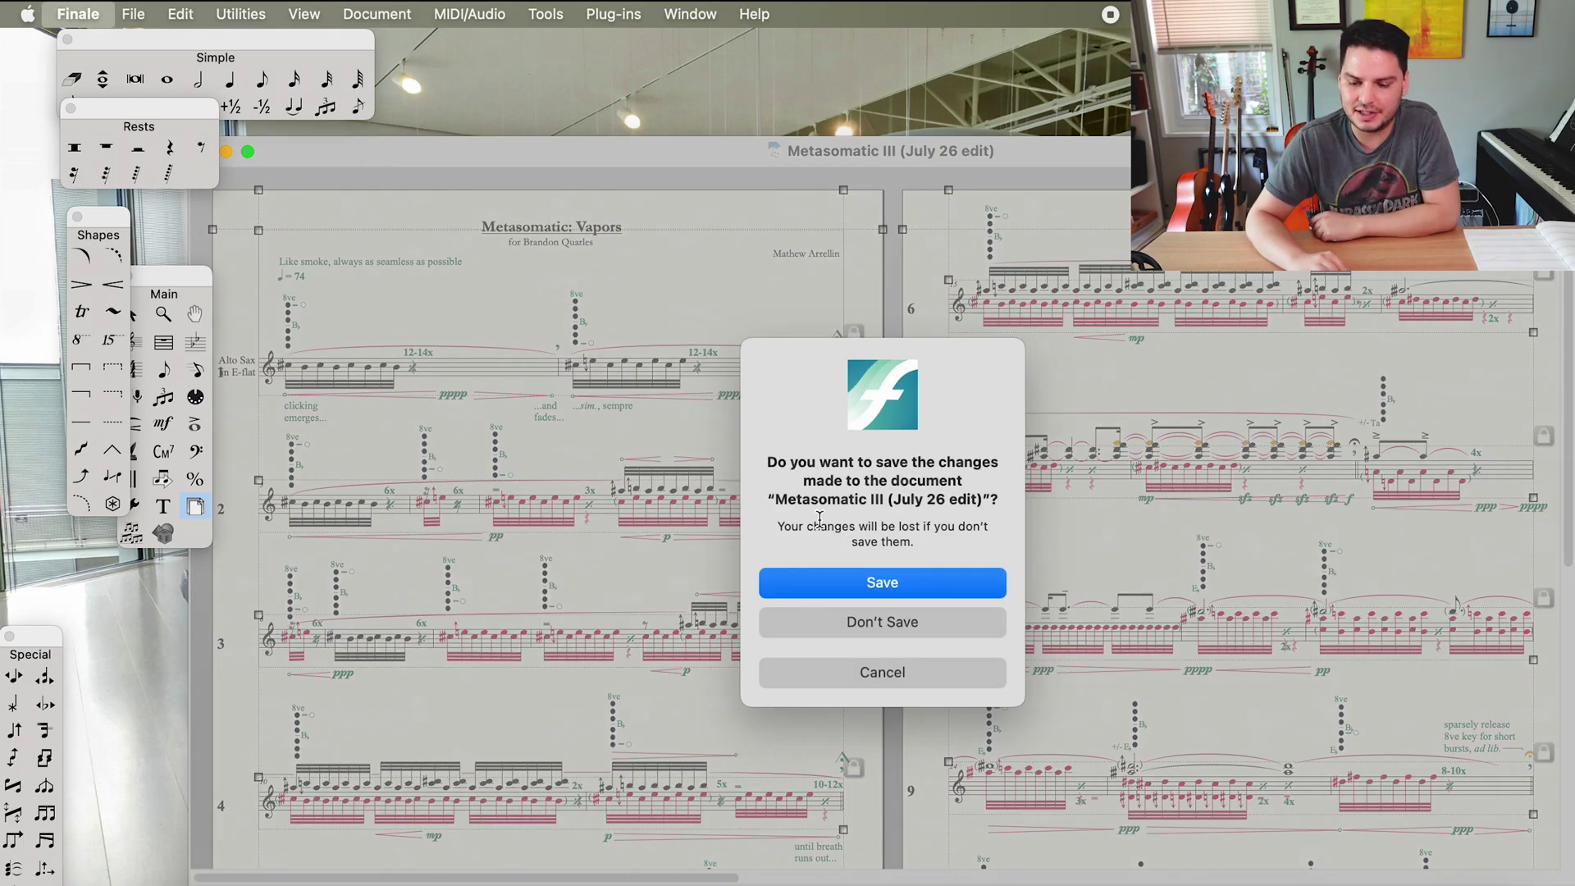
pyautogui.click(864, 623)
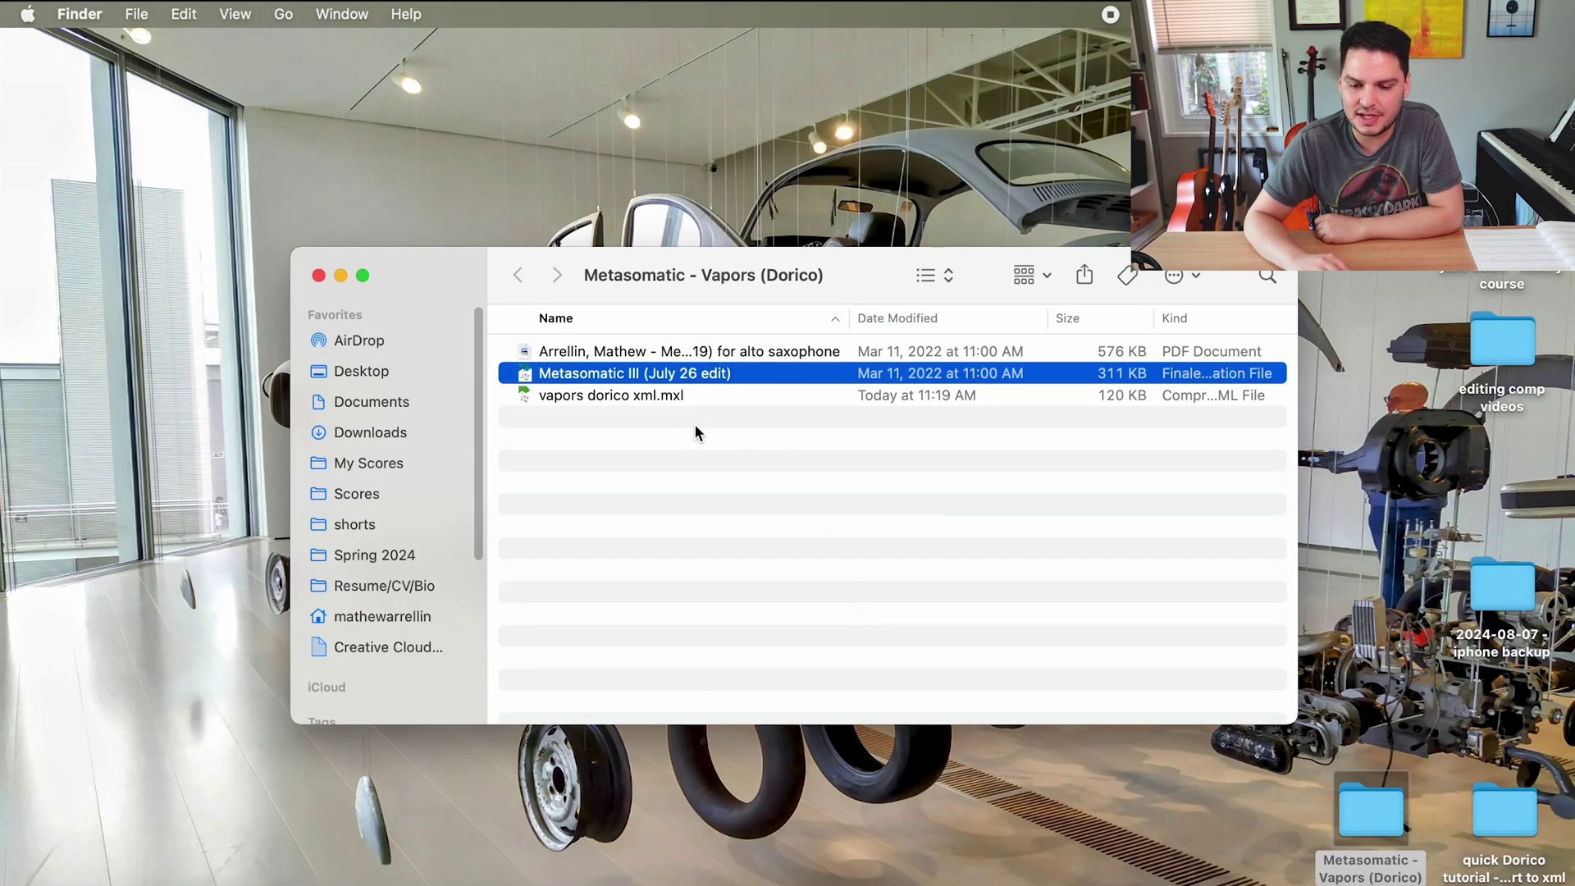
pyautogui.click(622, 398)
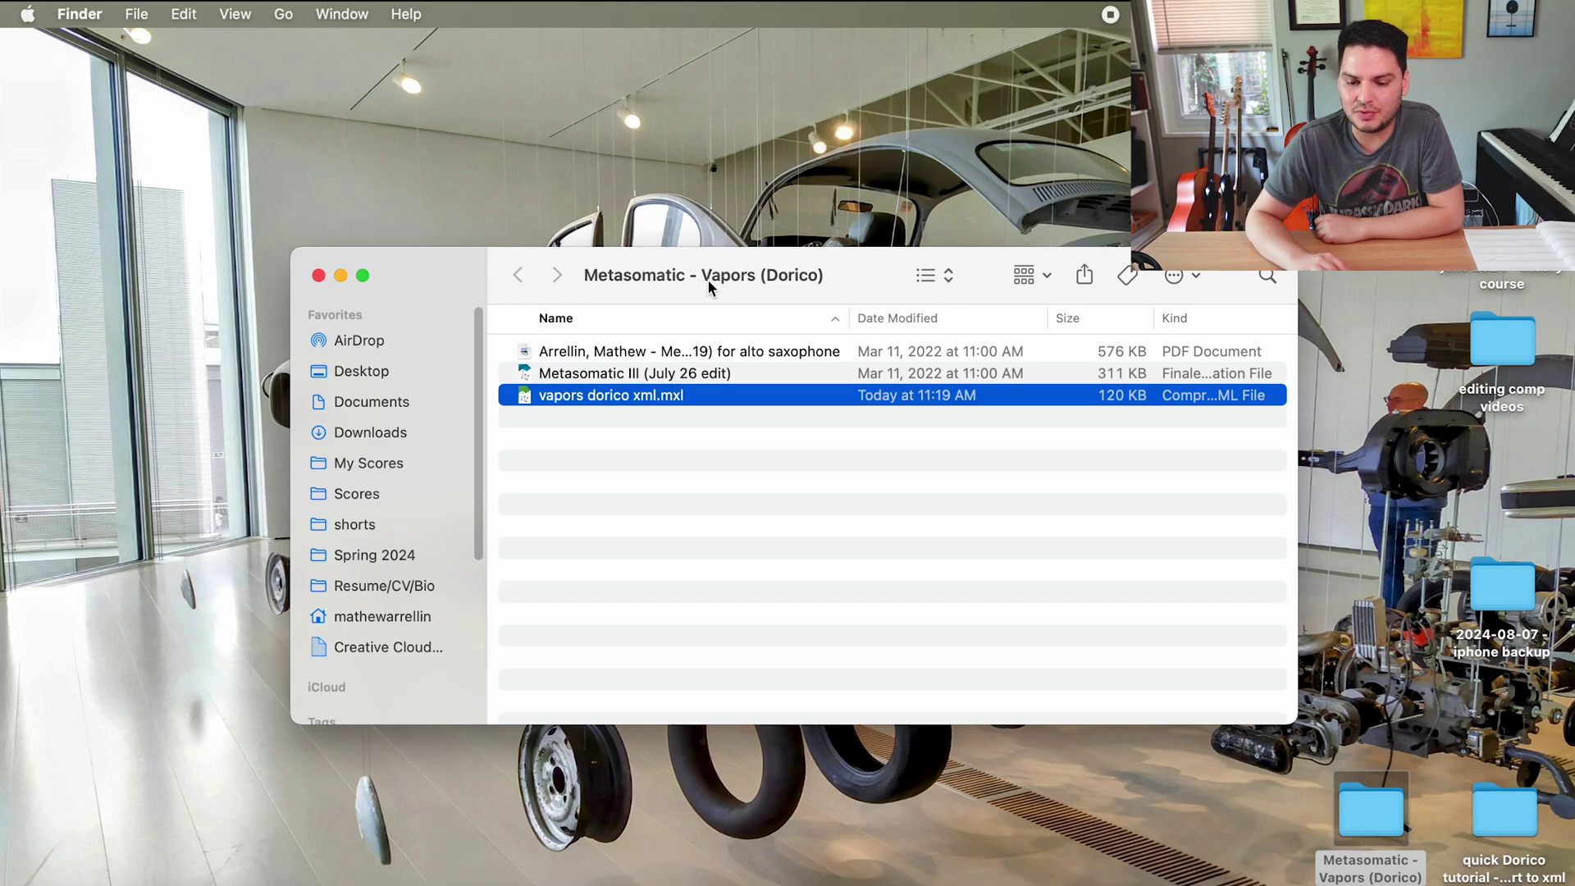
pyautogui.rightClick(636, 399)
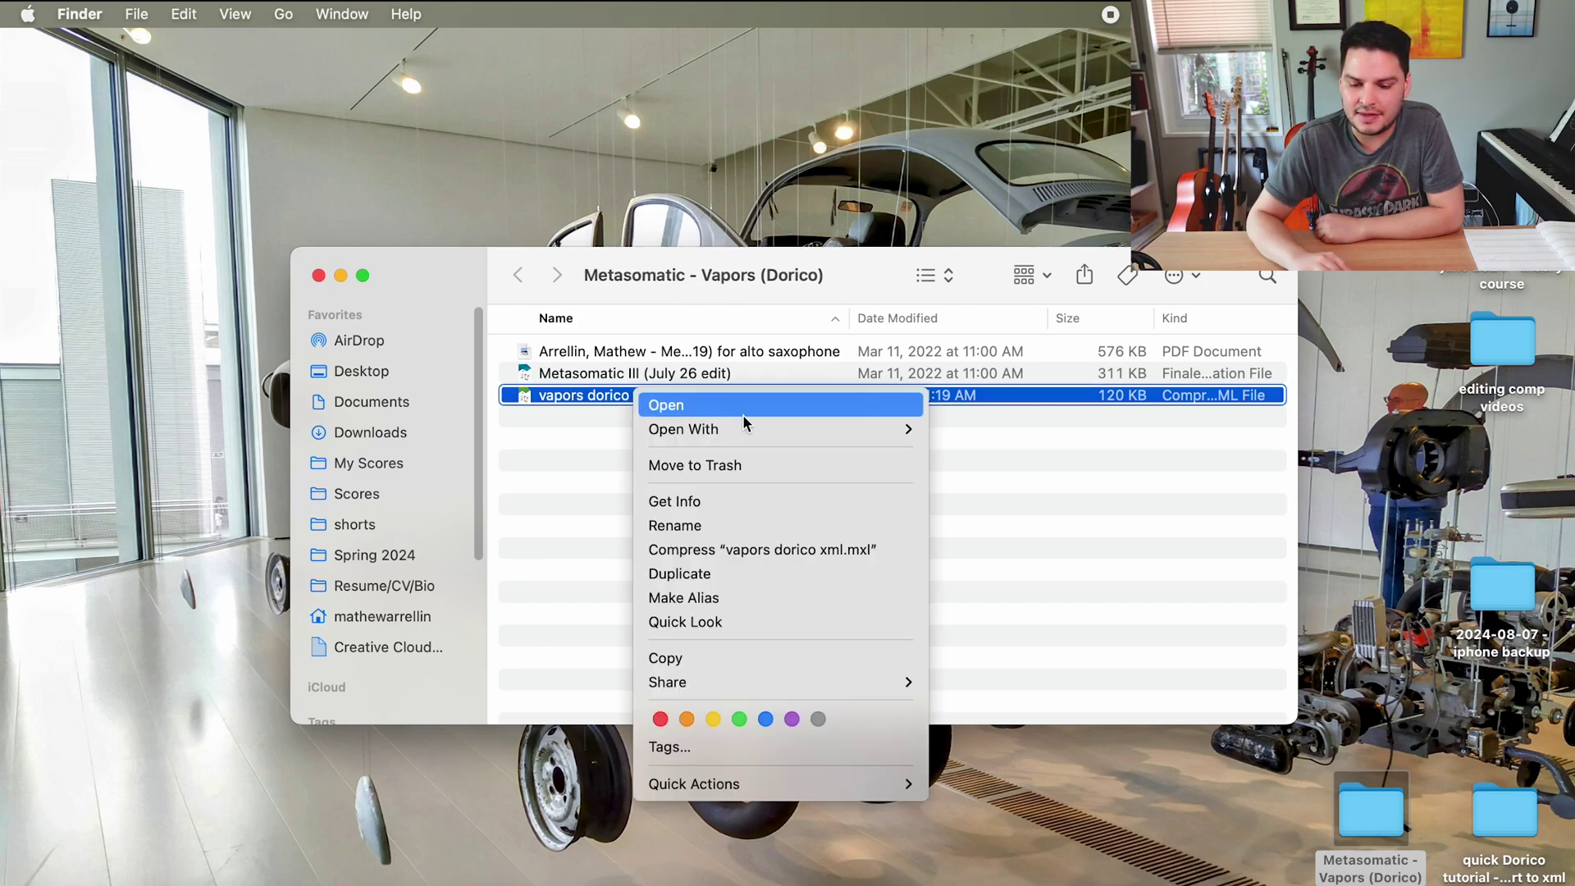
pyautogui.moveTo(766, 426)
pyautogui.click(990, 489)
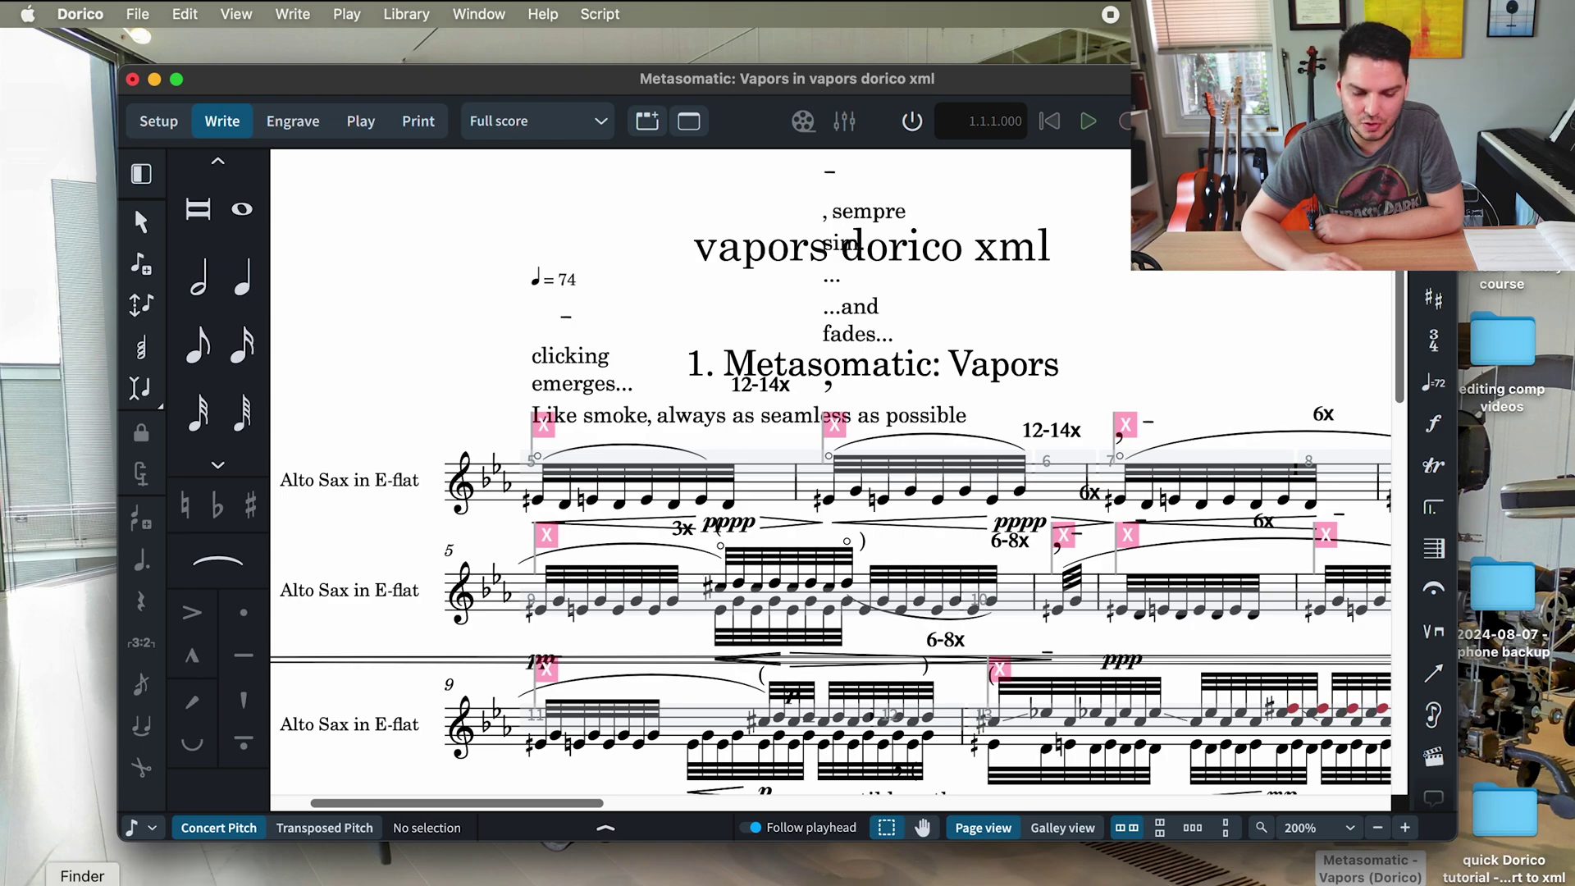
# - Open the original alto-sax PDF in Preview at page 3 and move its window up-left
pyautogui.click(82, 874)
pyautogui.doubleClick(654, 359)
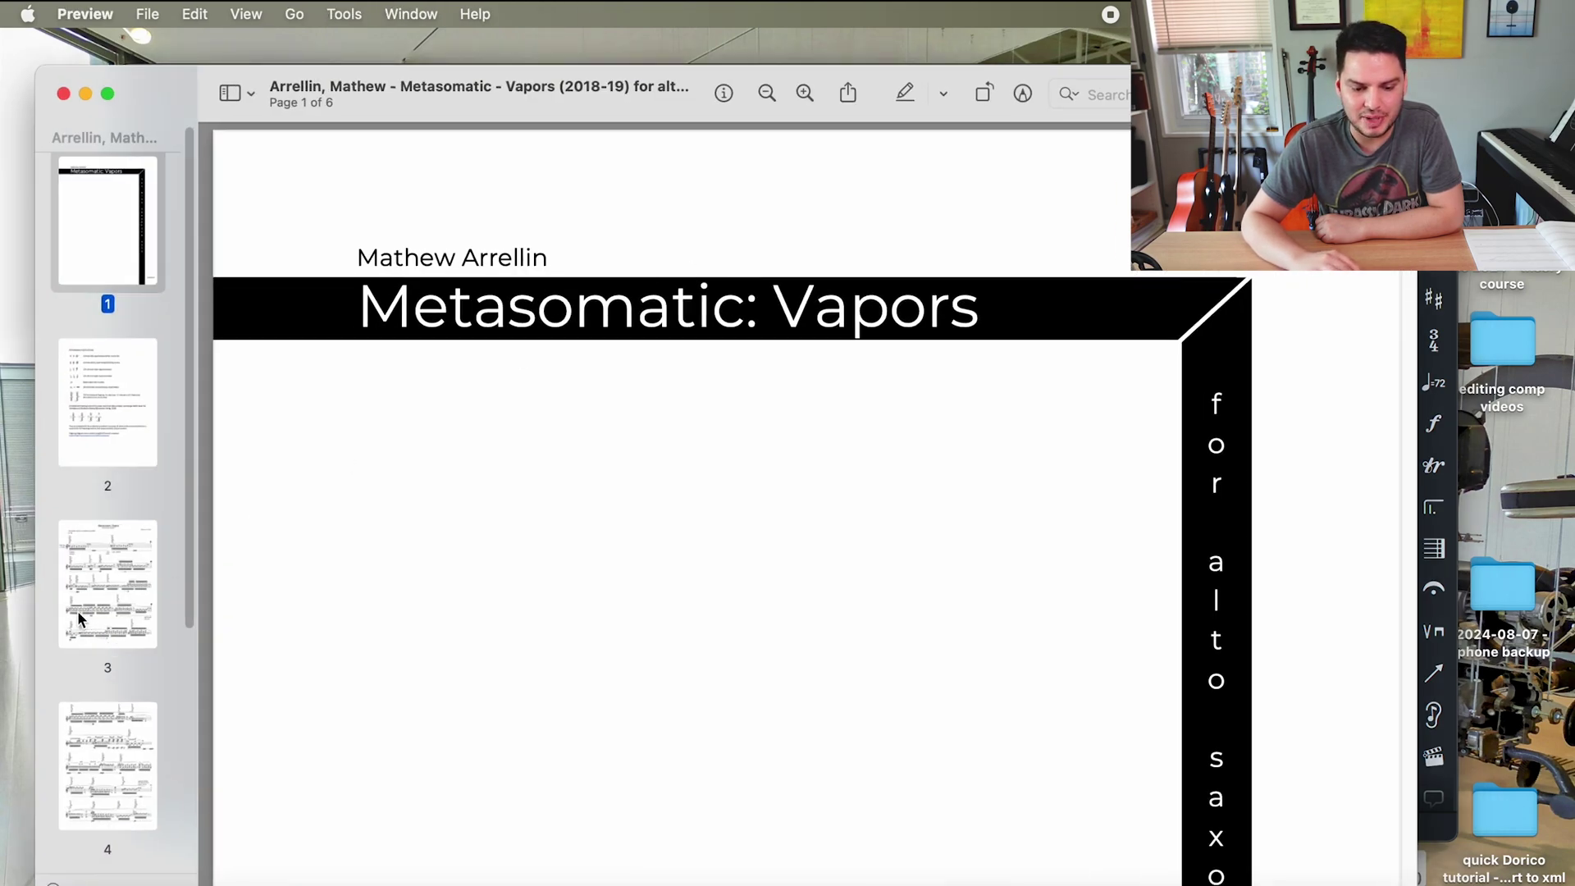
pyautogui.click(80, 619)
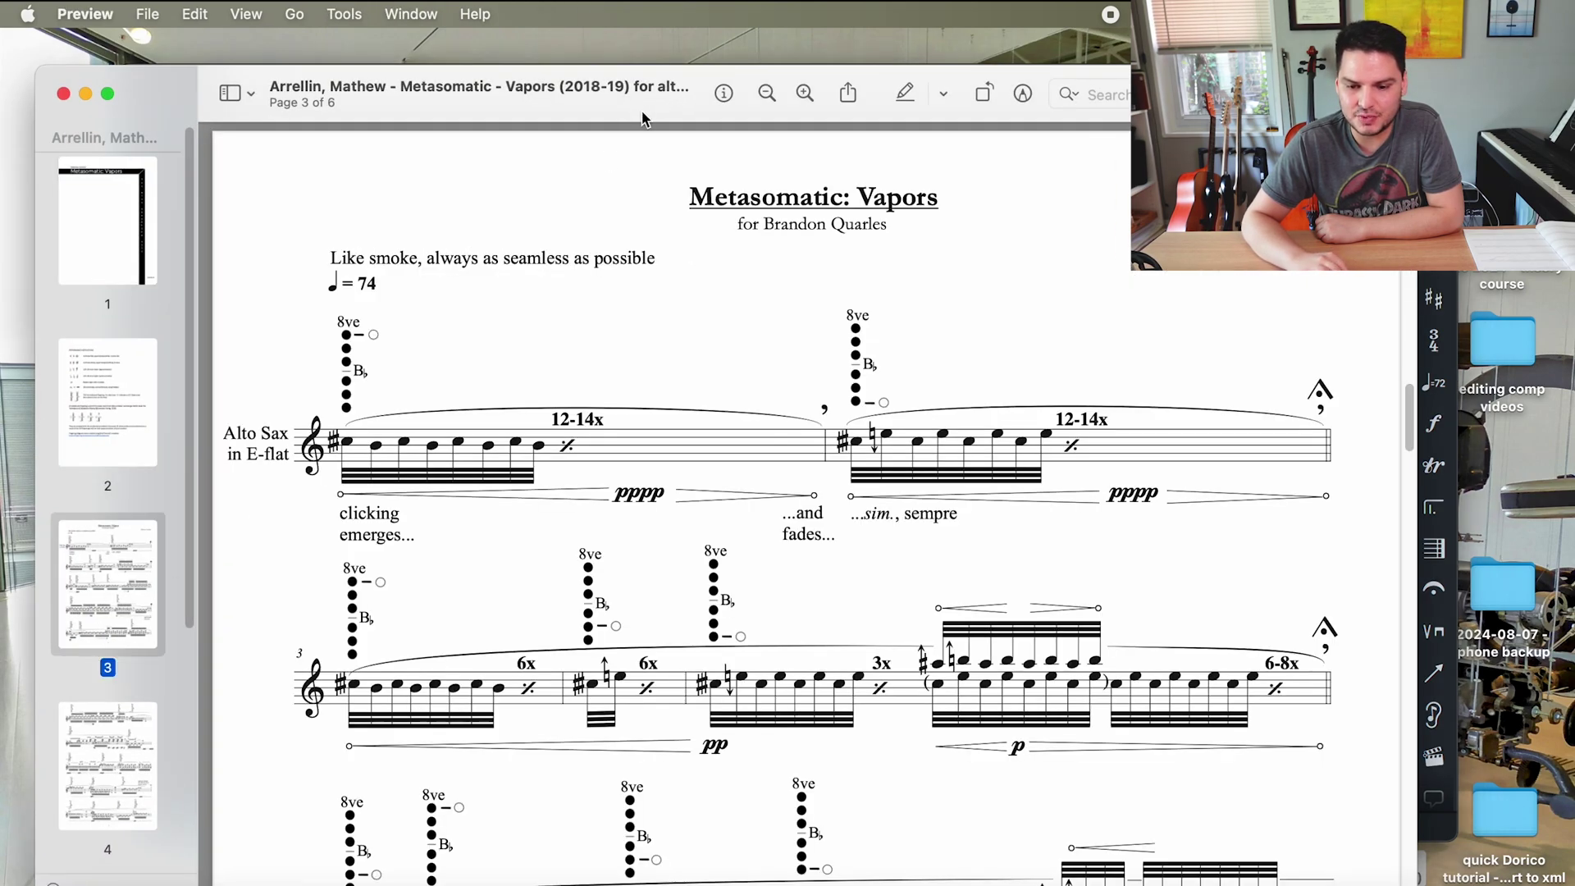
pyautogui.moveTo(644, 119); pyautogui.dragTo(455, 83)
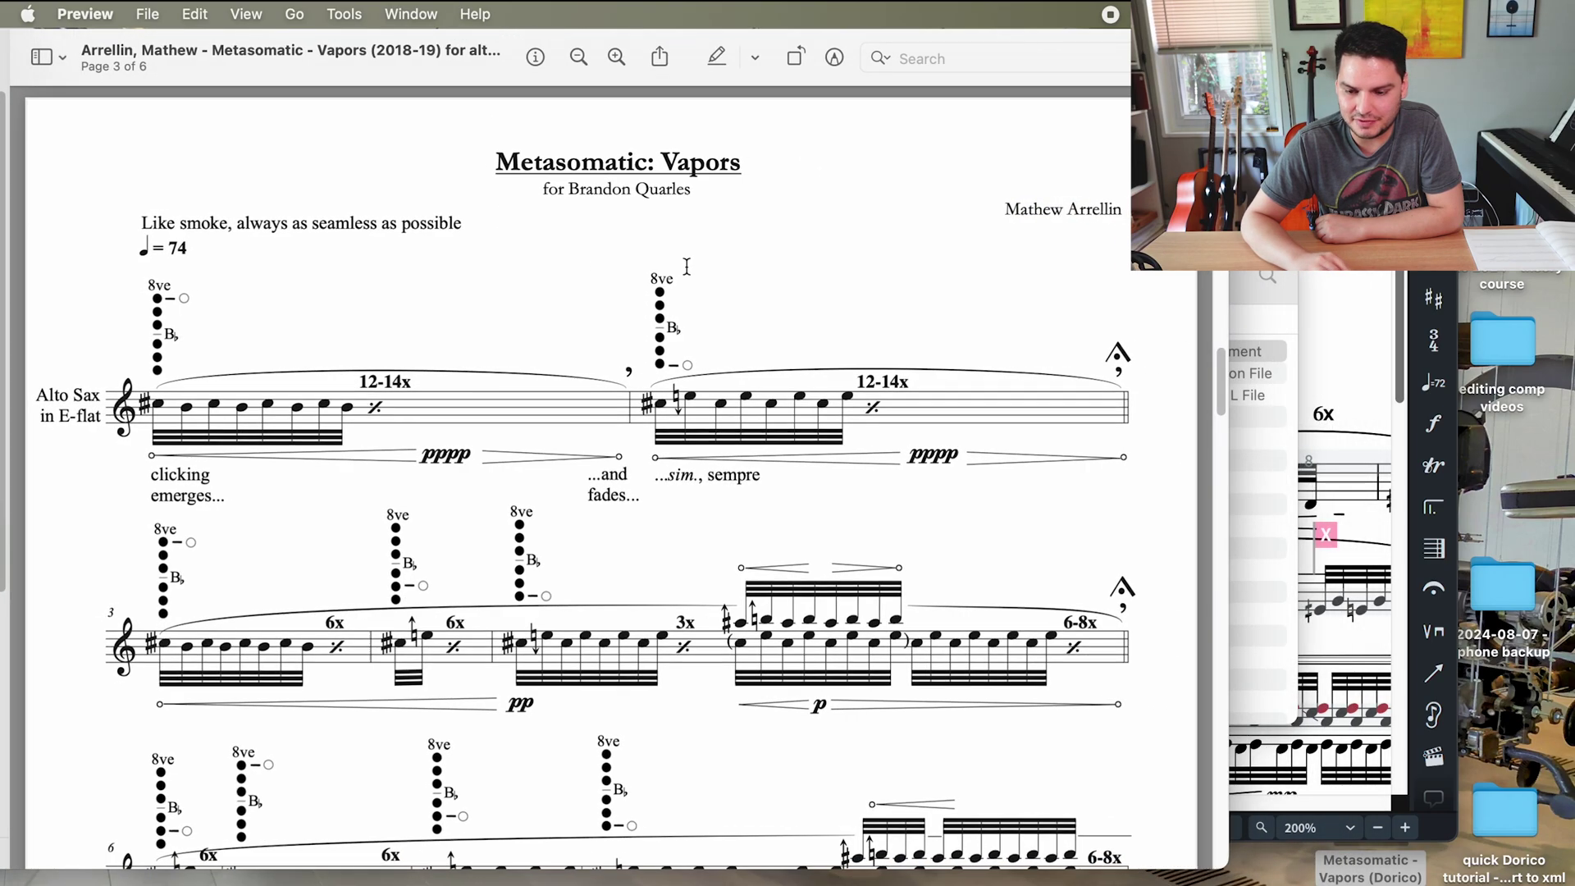
# - Zoom the Dorico score to 170% and compare it against the original PDF
pyautogui.press('super+Tab')
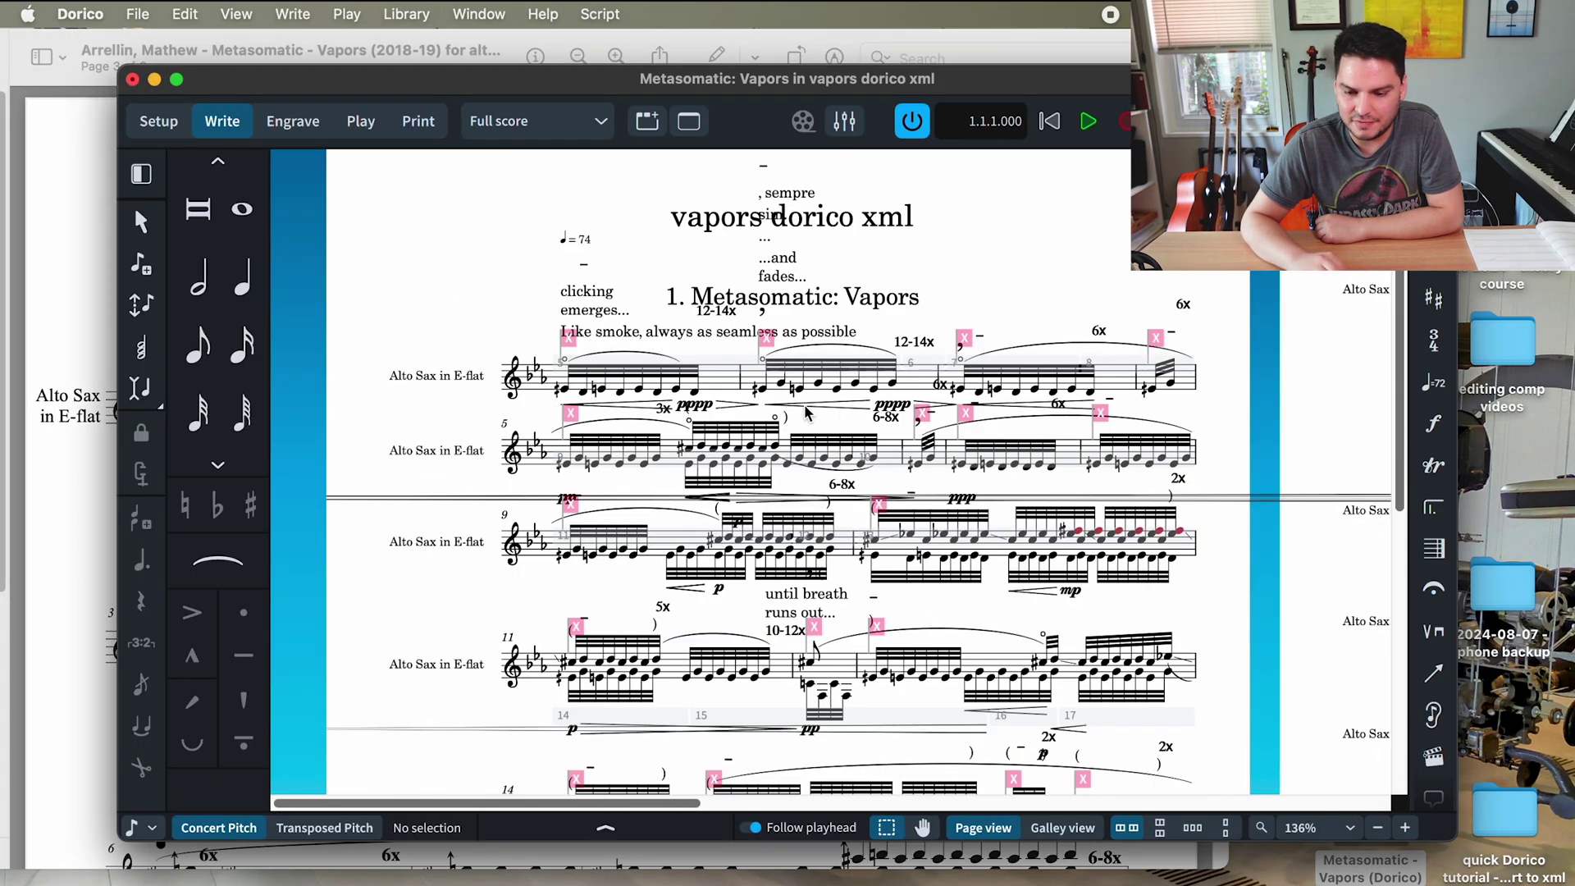
pyautogui.press('super+equal')
pyautogui.press('super+equal')
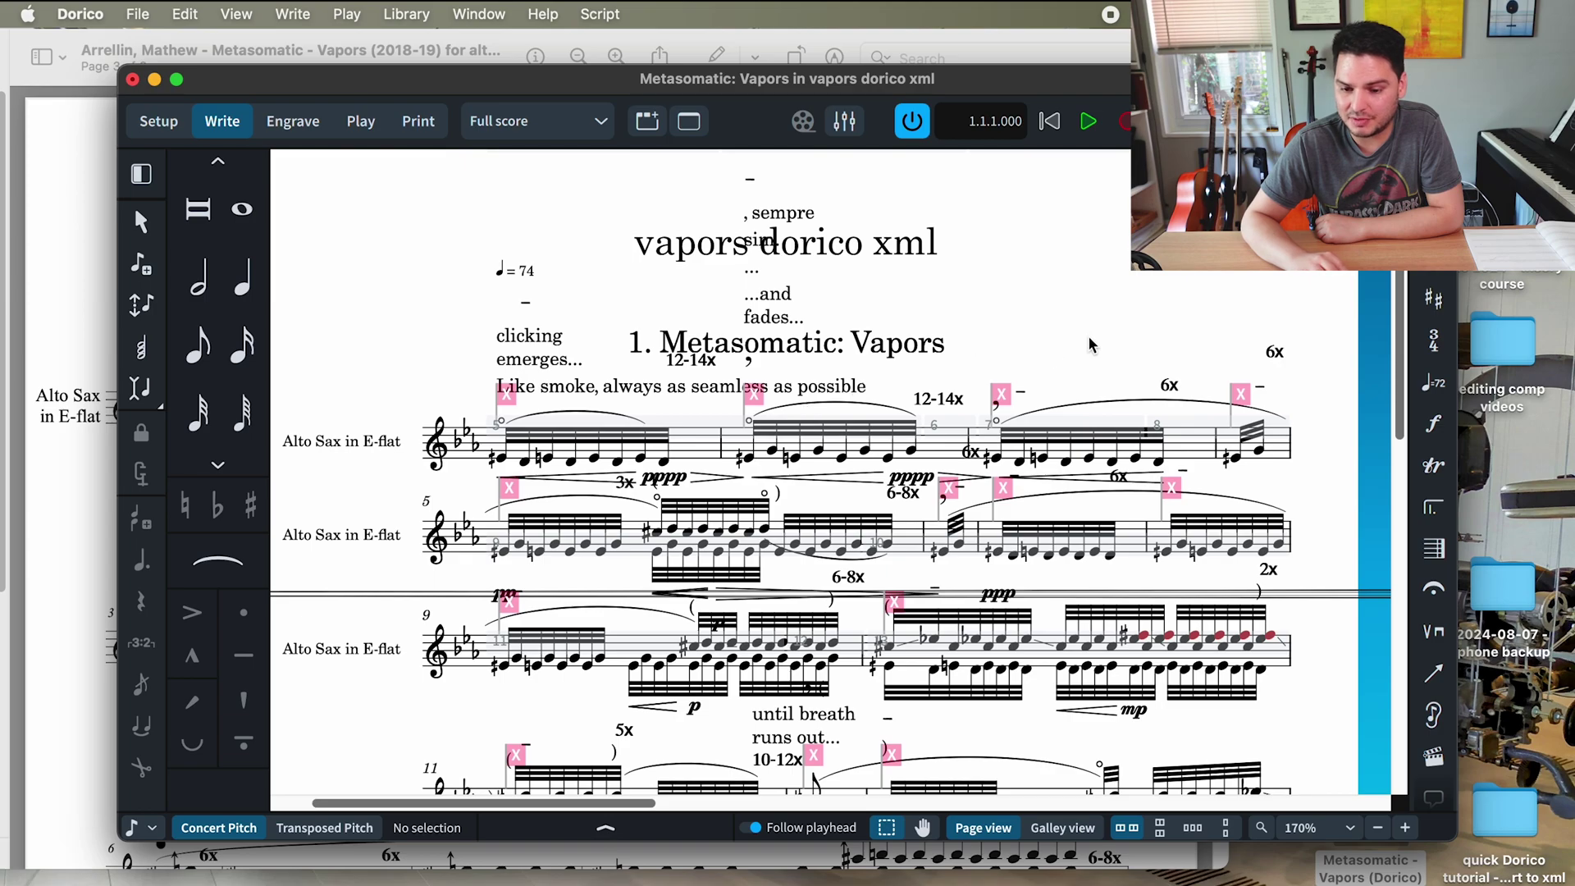
pyautogui.click(63, 504)
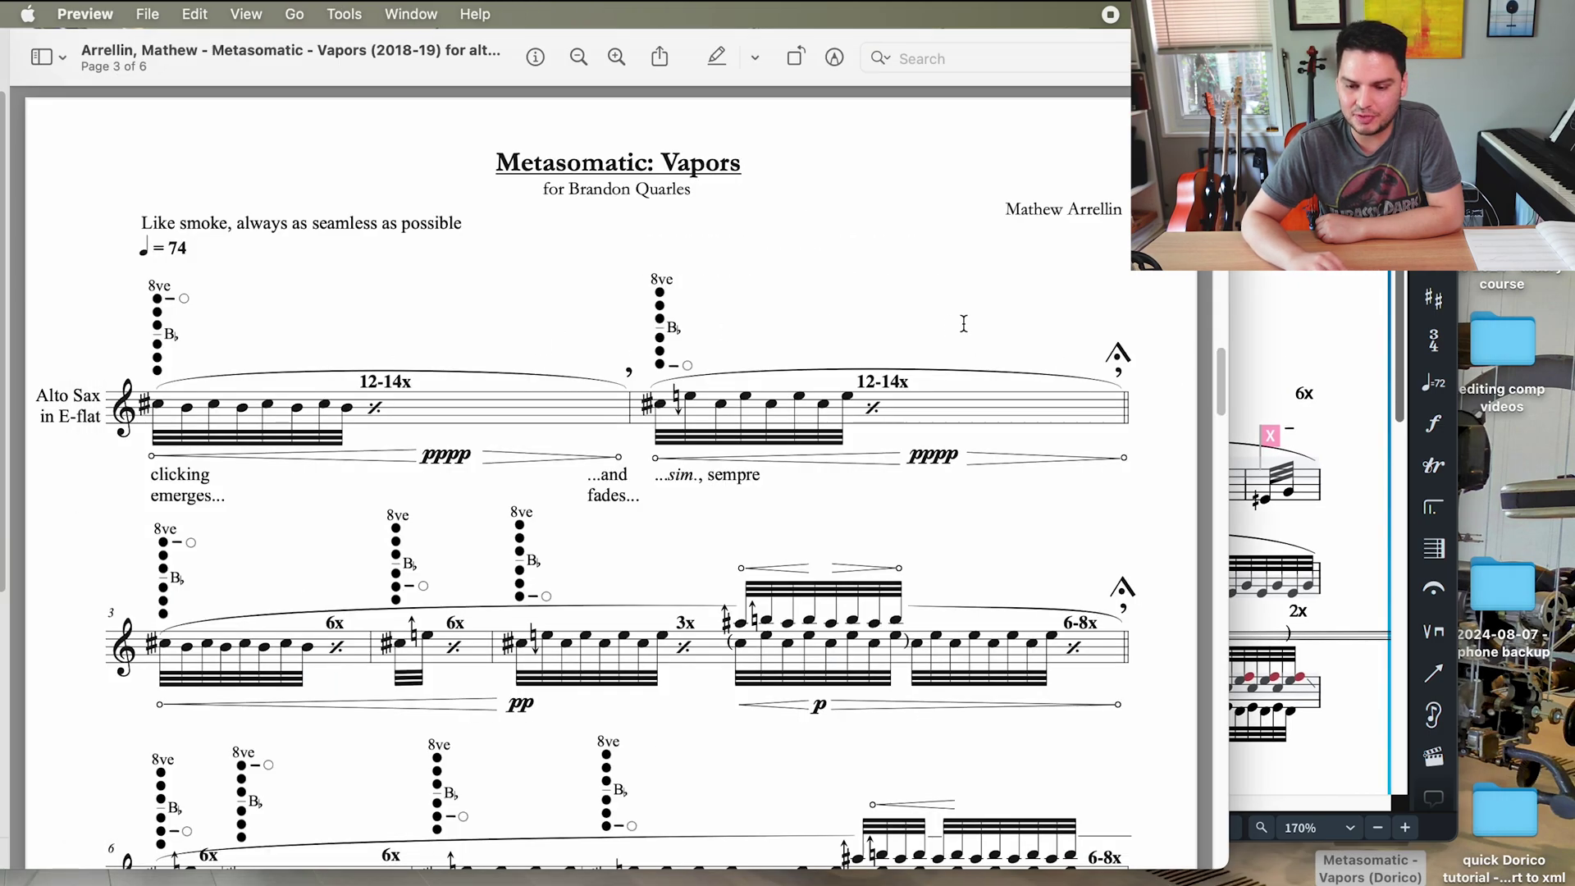
pyautogui.click(1292, 325)
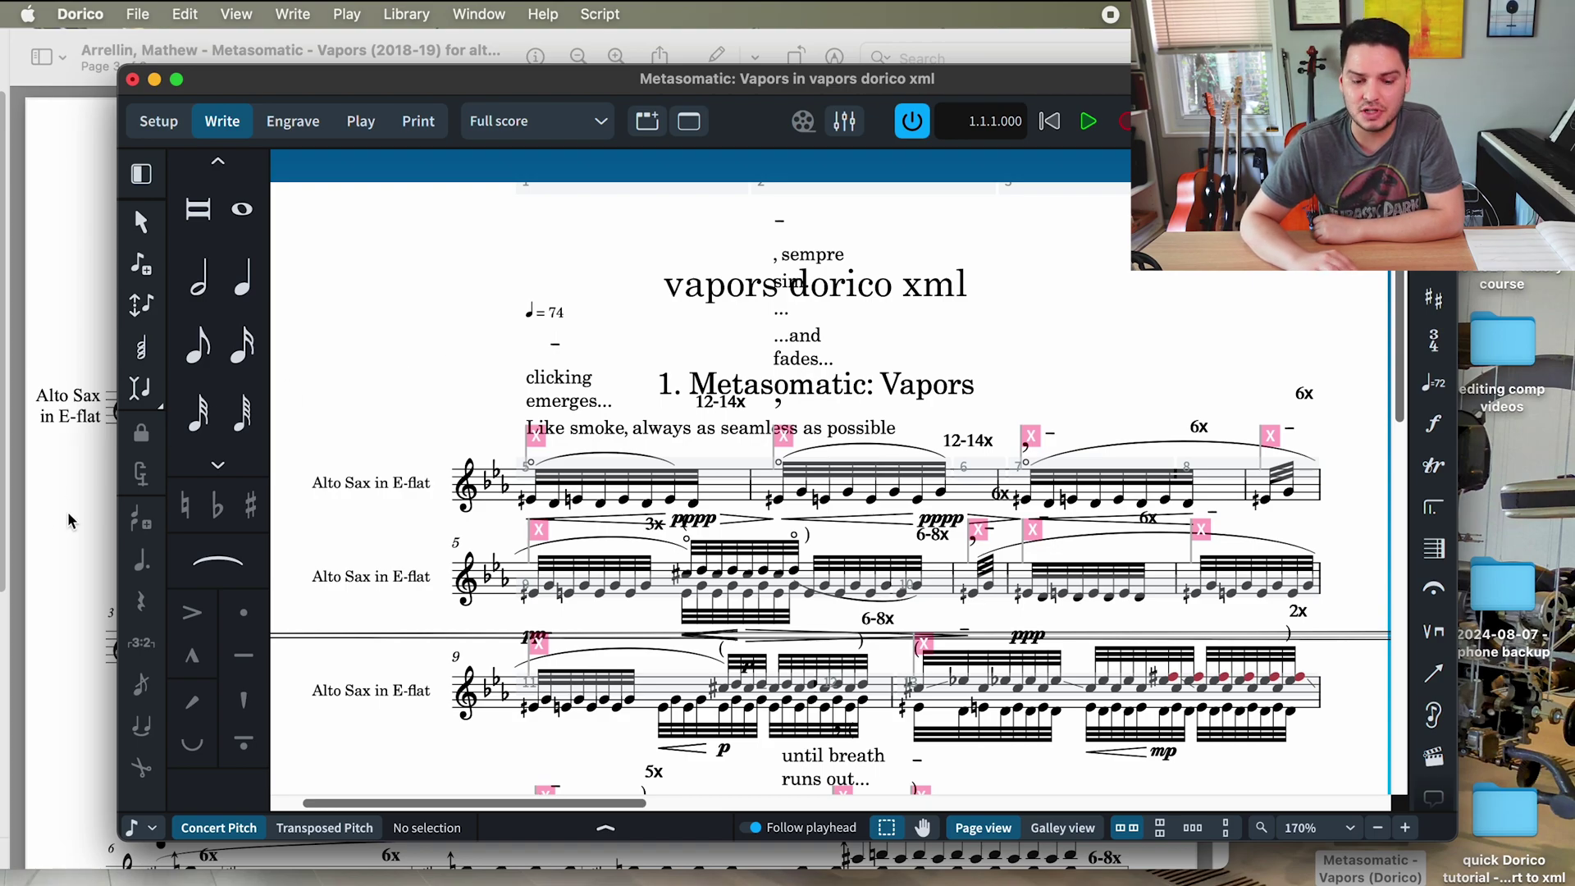
pyautogui.click(69, 522)
pyautogui.click(1284, 340)
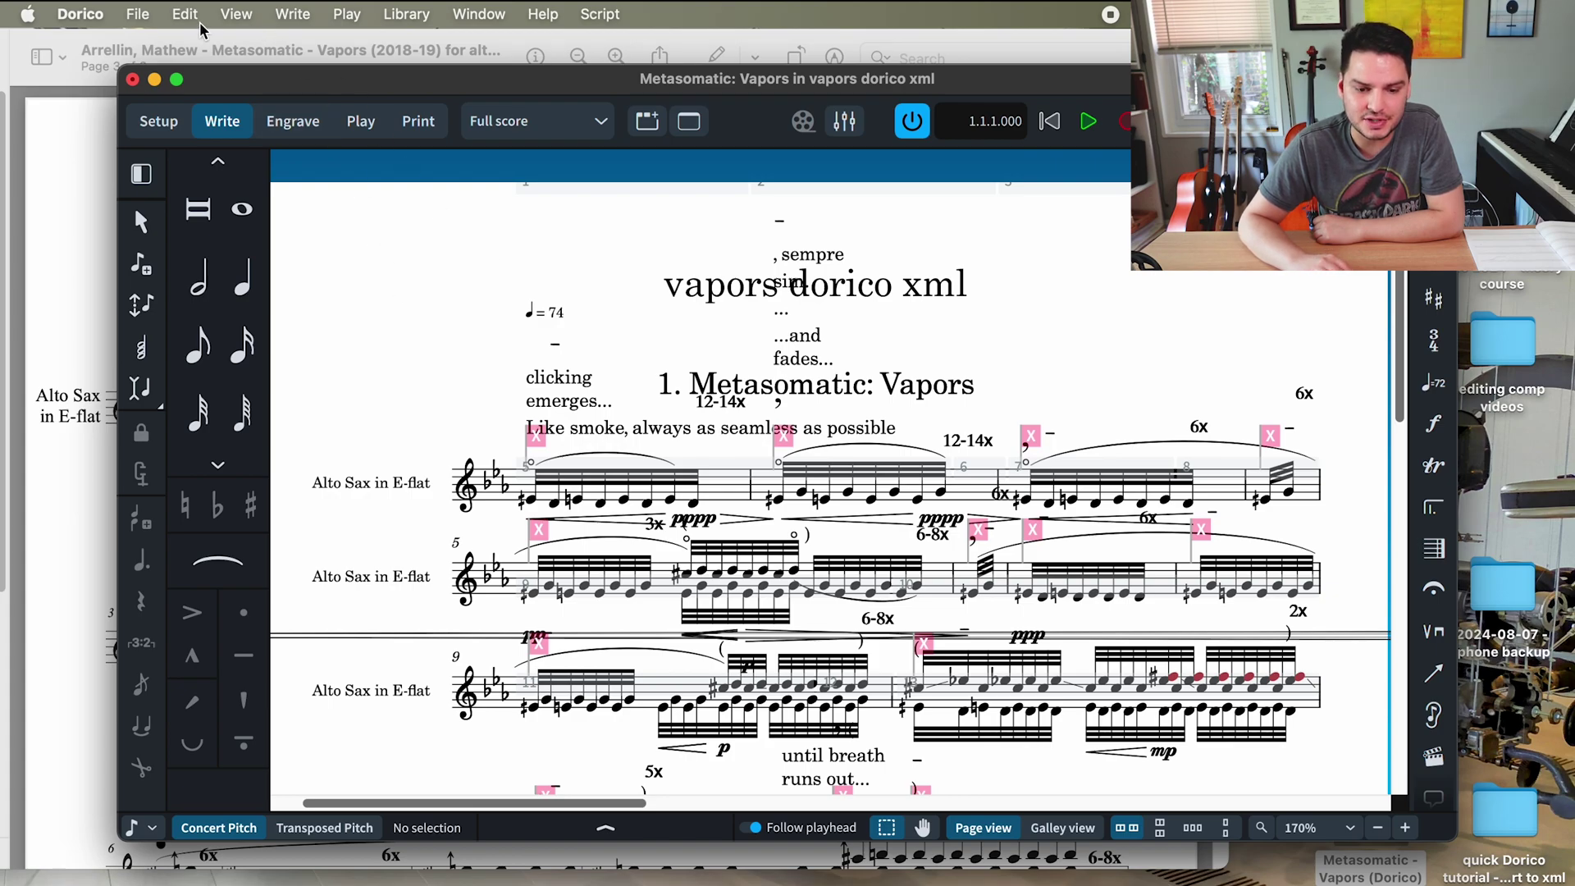
# - Switch the score to Transposed Pitch from the Edit menu, showing the E-flat alto sax part
pyautogui.click(181, 14)
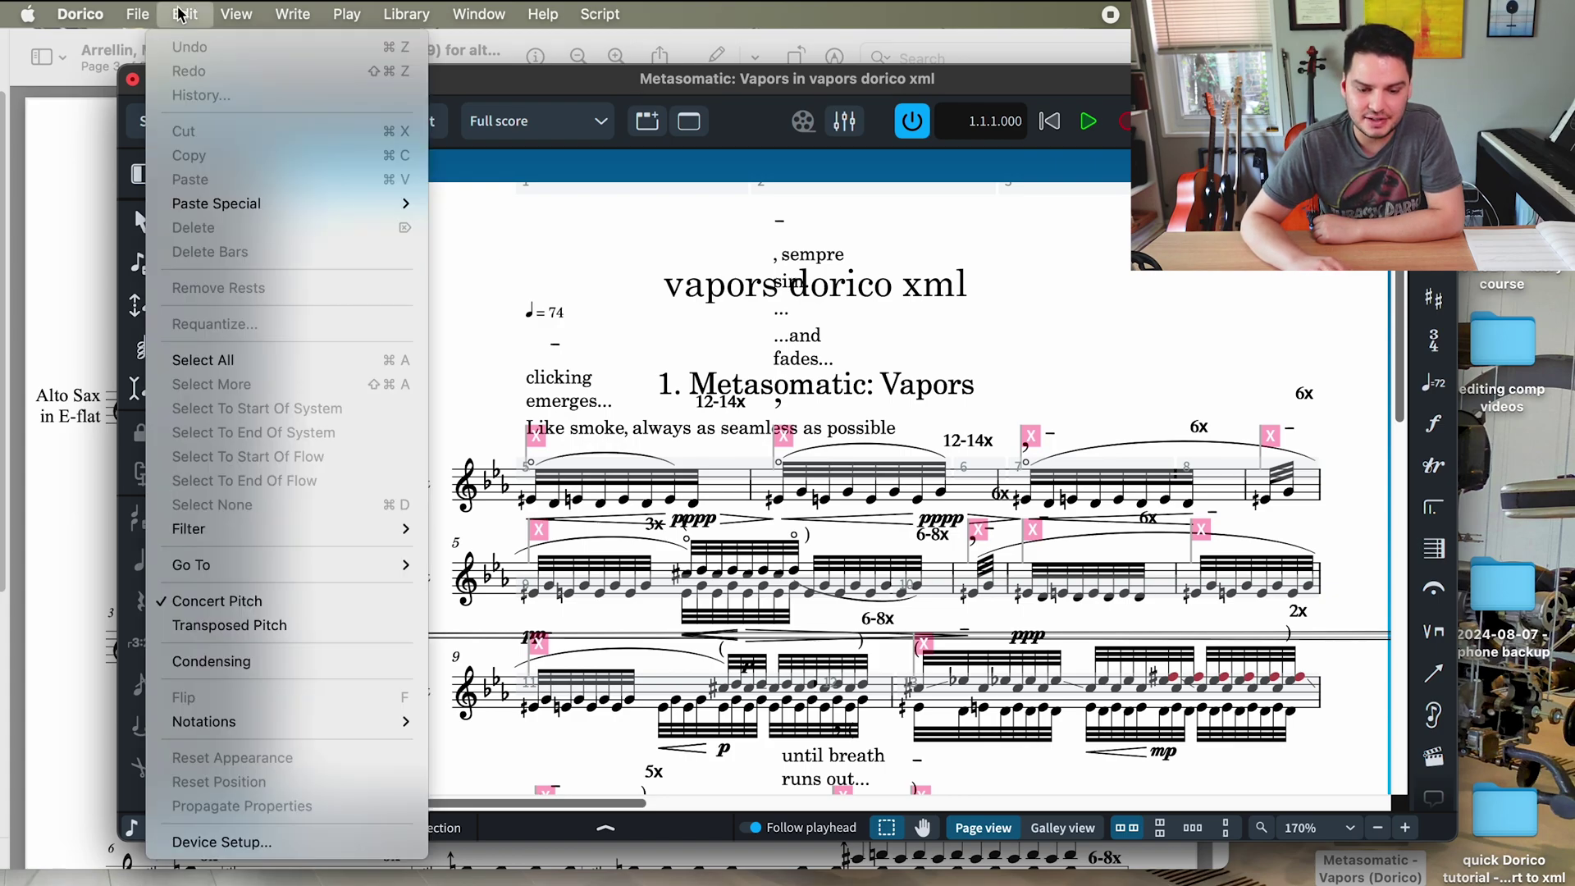
pyautogui.click(244, 624)
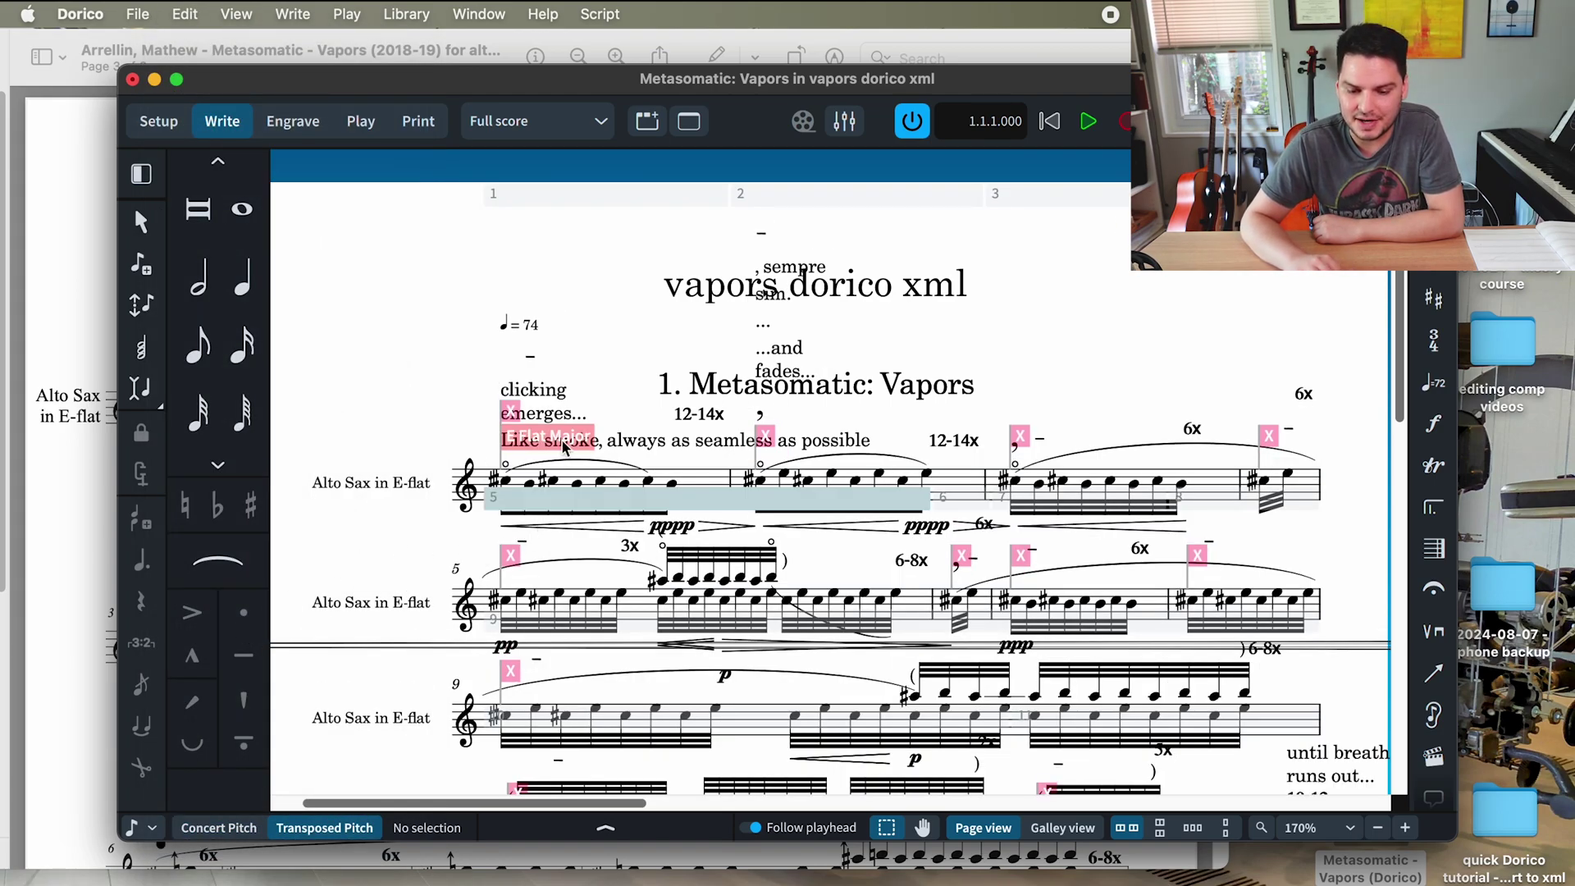
pyautogui.scroll(5, 648, 417)
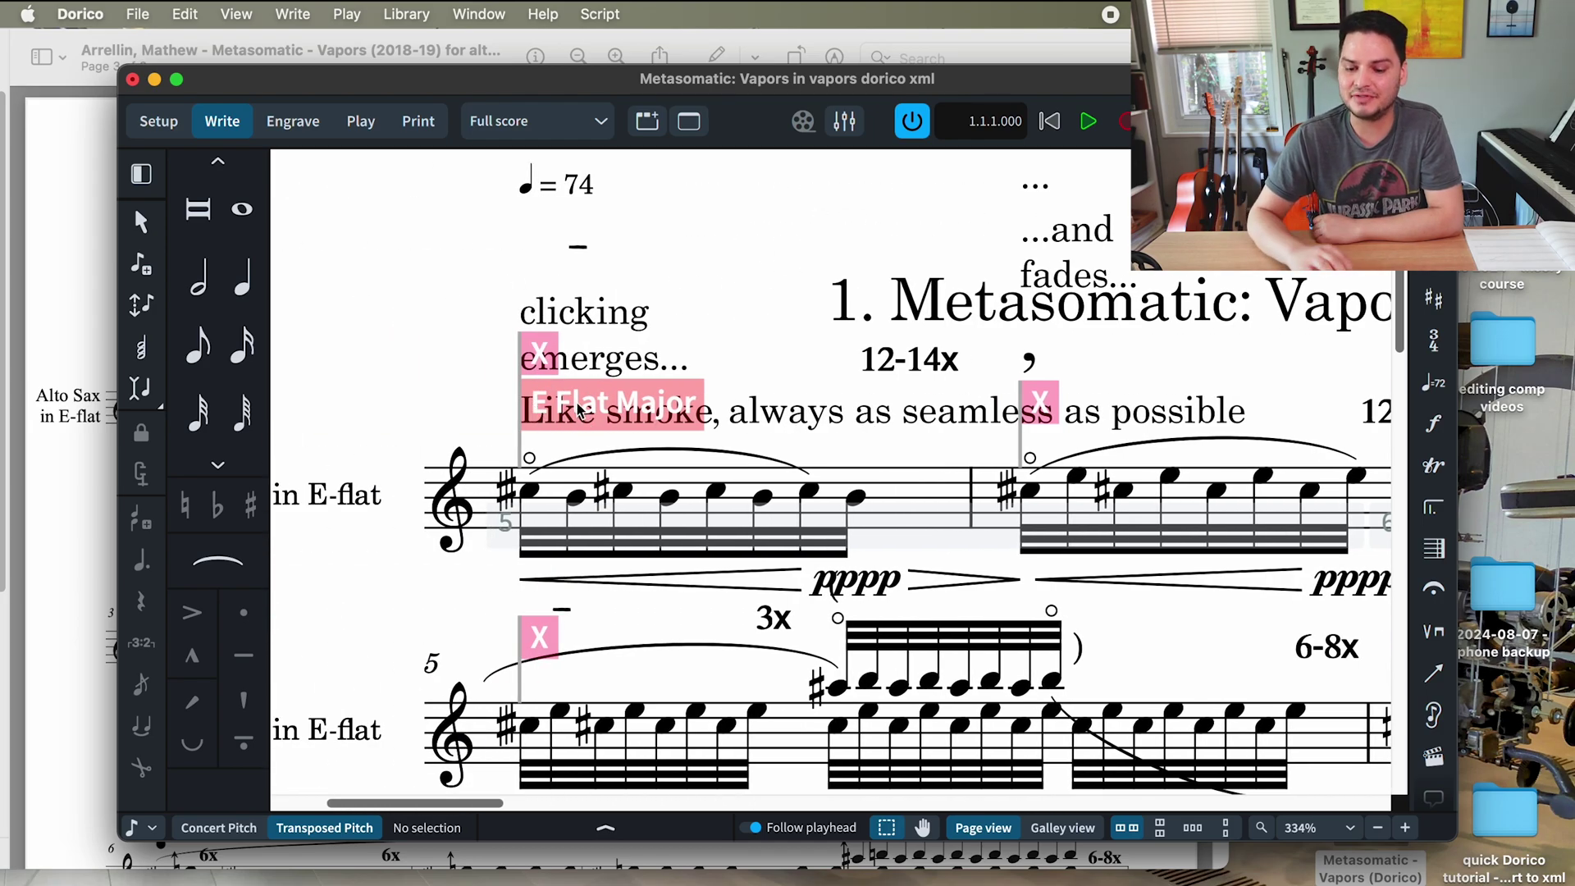
pyautogui.scroll(-3, 578, 409)
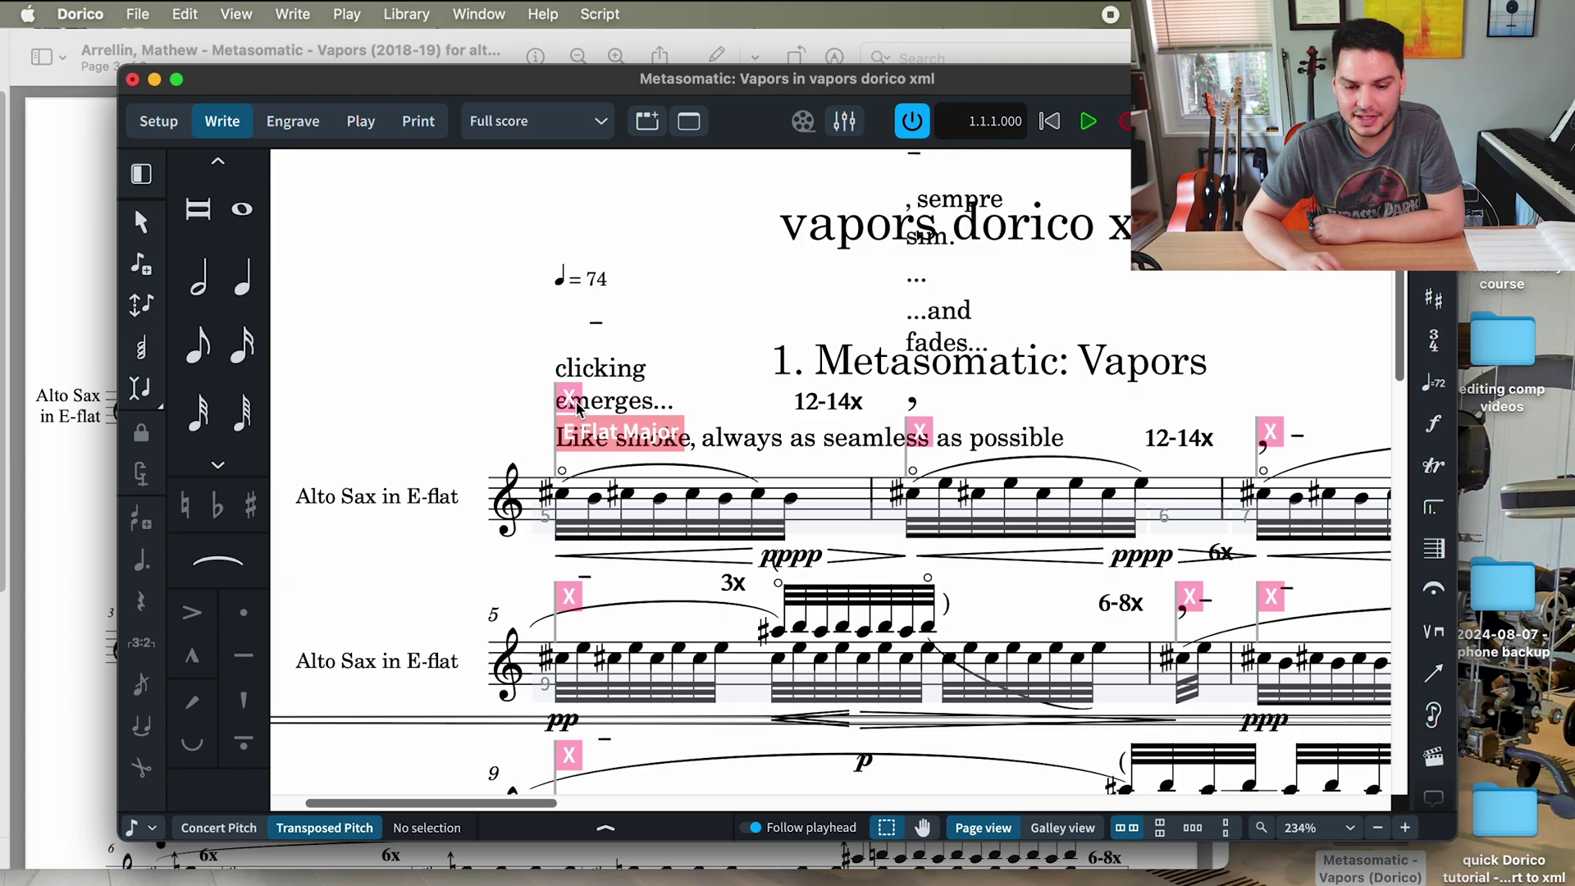
# - Hide the key signature signposts from the View menu
pyautogui.click(240, 11)
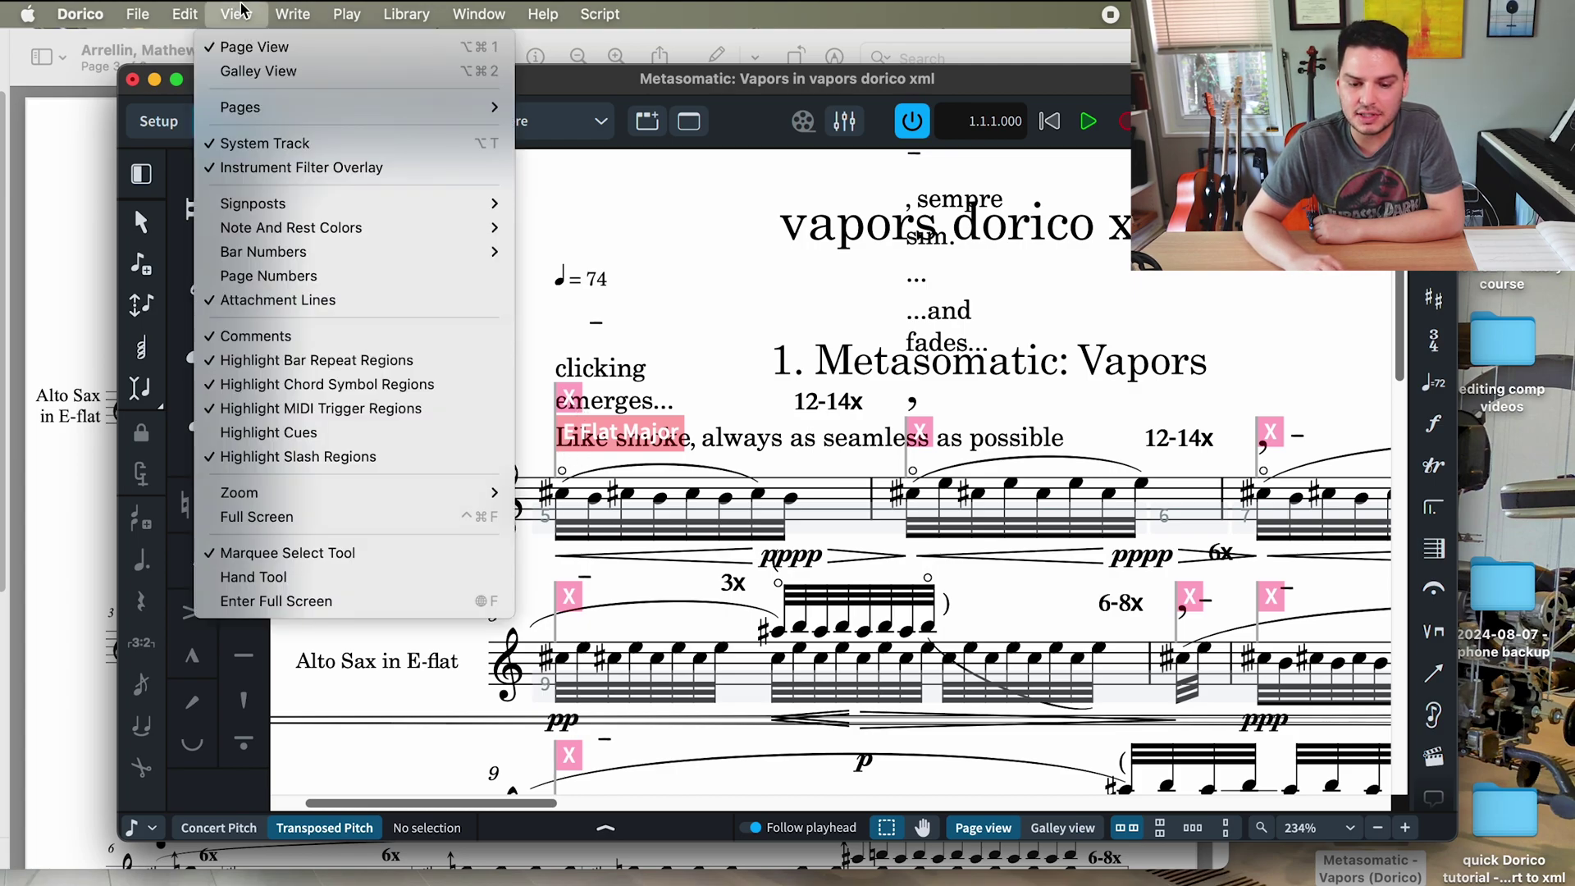
pyautogui.moveTo(329, 212)
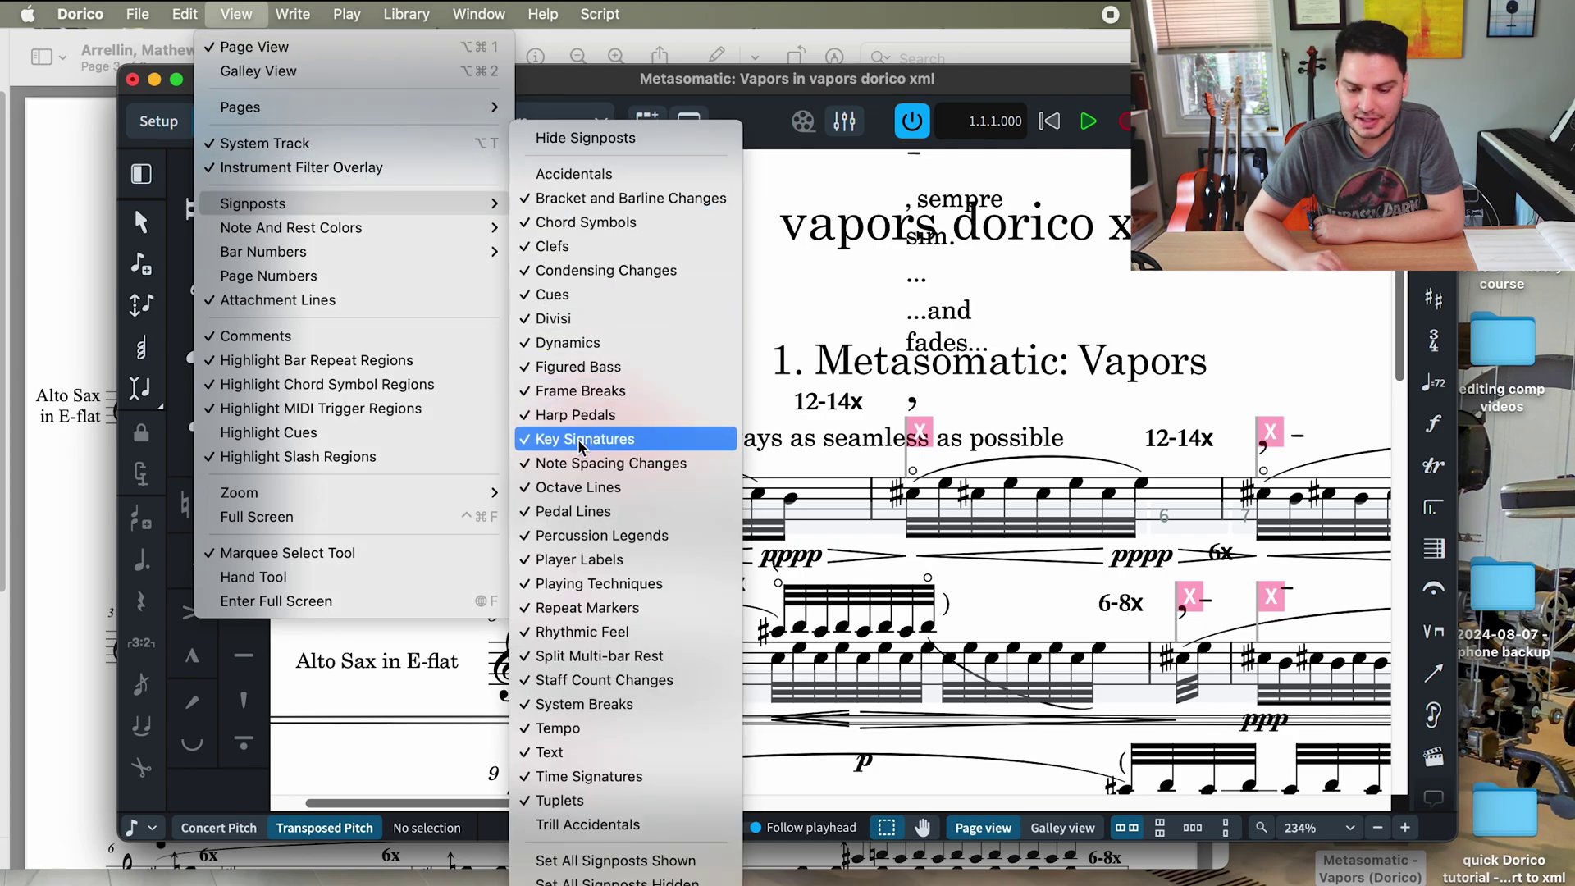
pyautogui.click(607, 440)
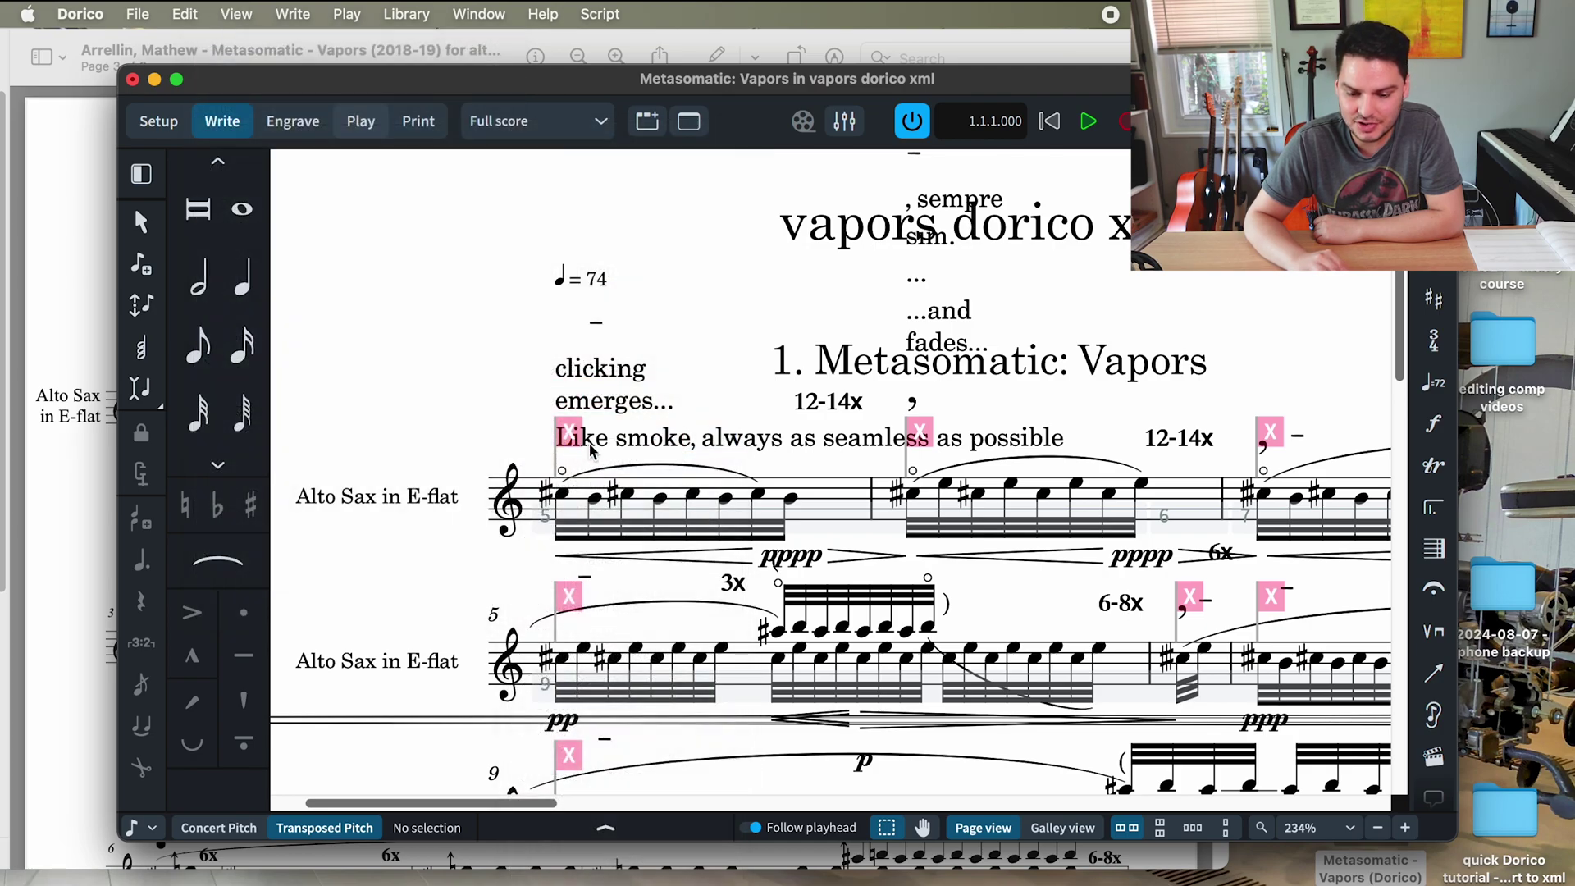
pyautogui.click(192, 14)
pyautogui.moveTo(231, 9)
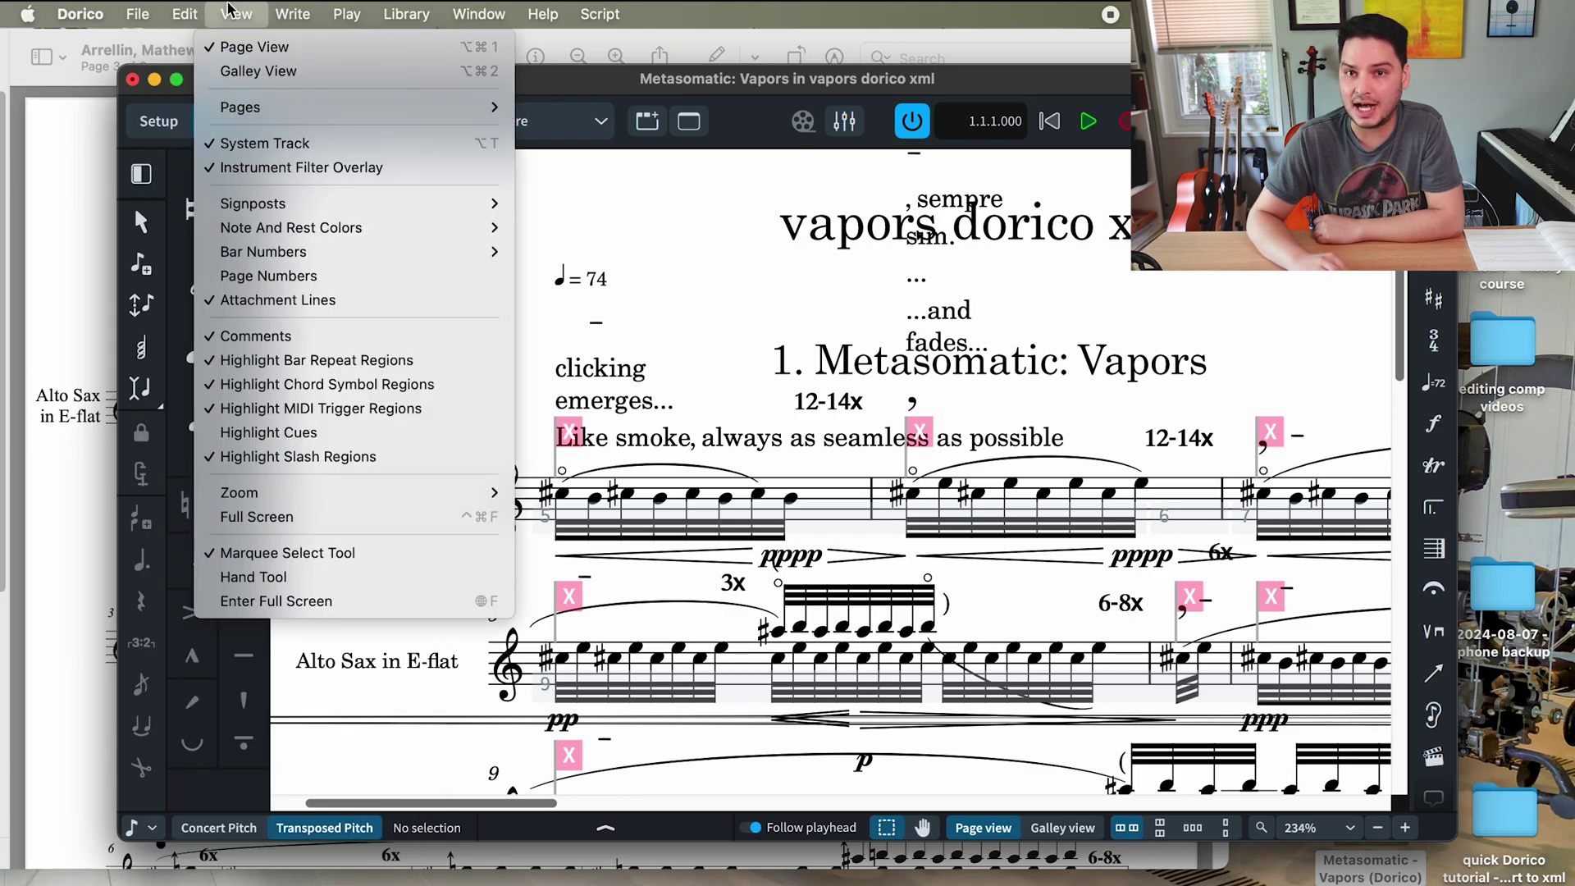
# - Zoom in, delete the 'Like smoke, always as seamless as possible' text, then undo the deletion
pyautogui.press('Escape')
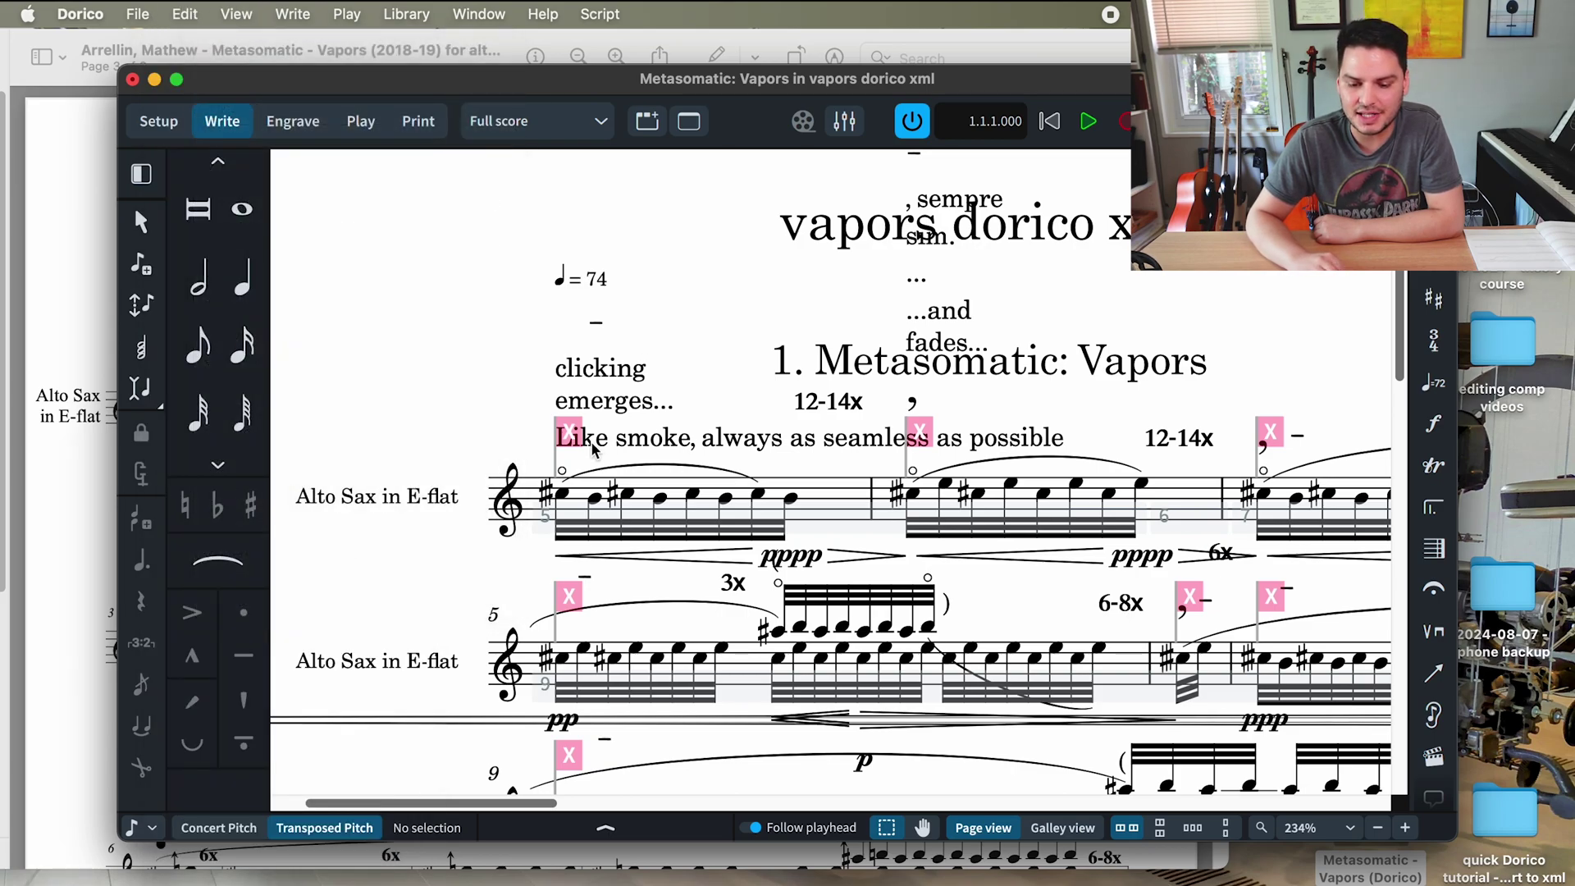
pyautogui.press('super+equal')
pyautogui.click(391, 404)
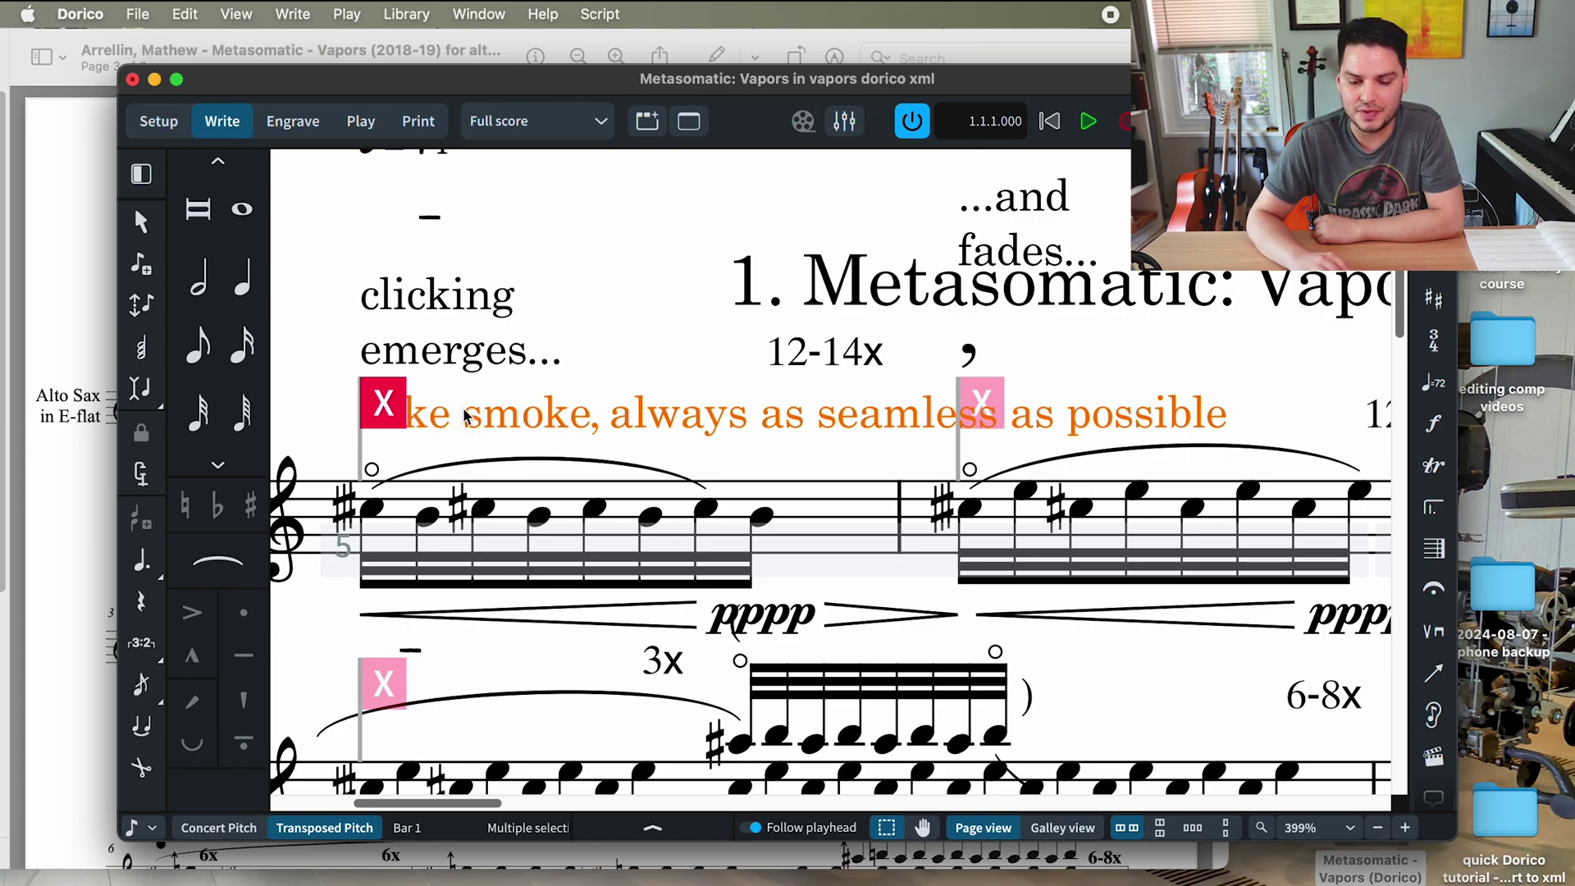
pyautogui.press('Escape')
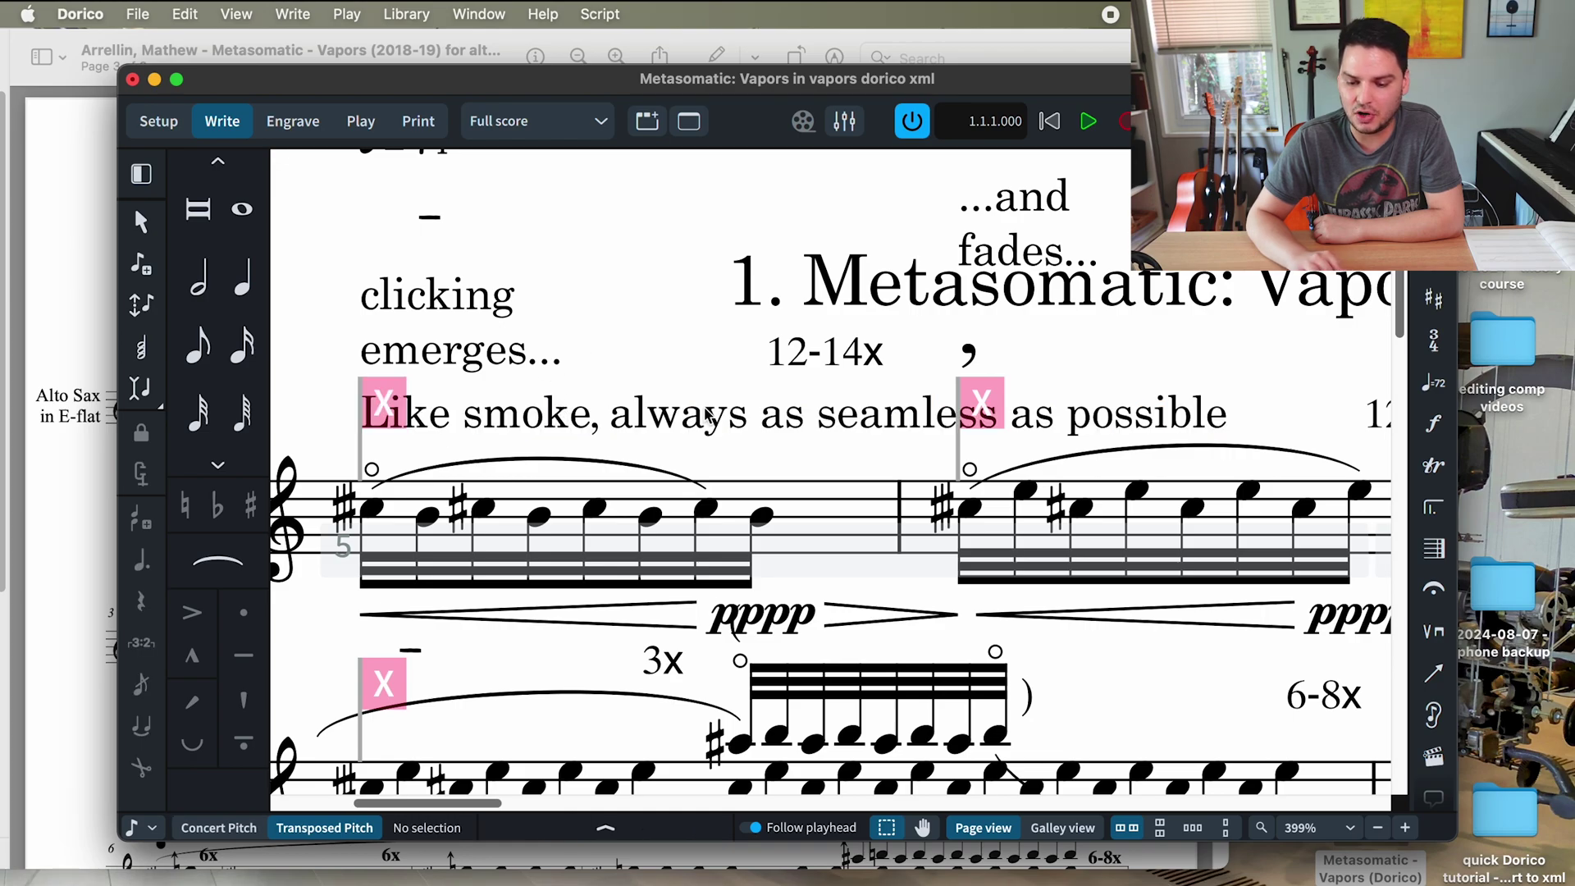
pyautogui.click(382, 410)
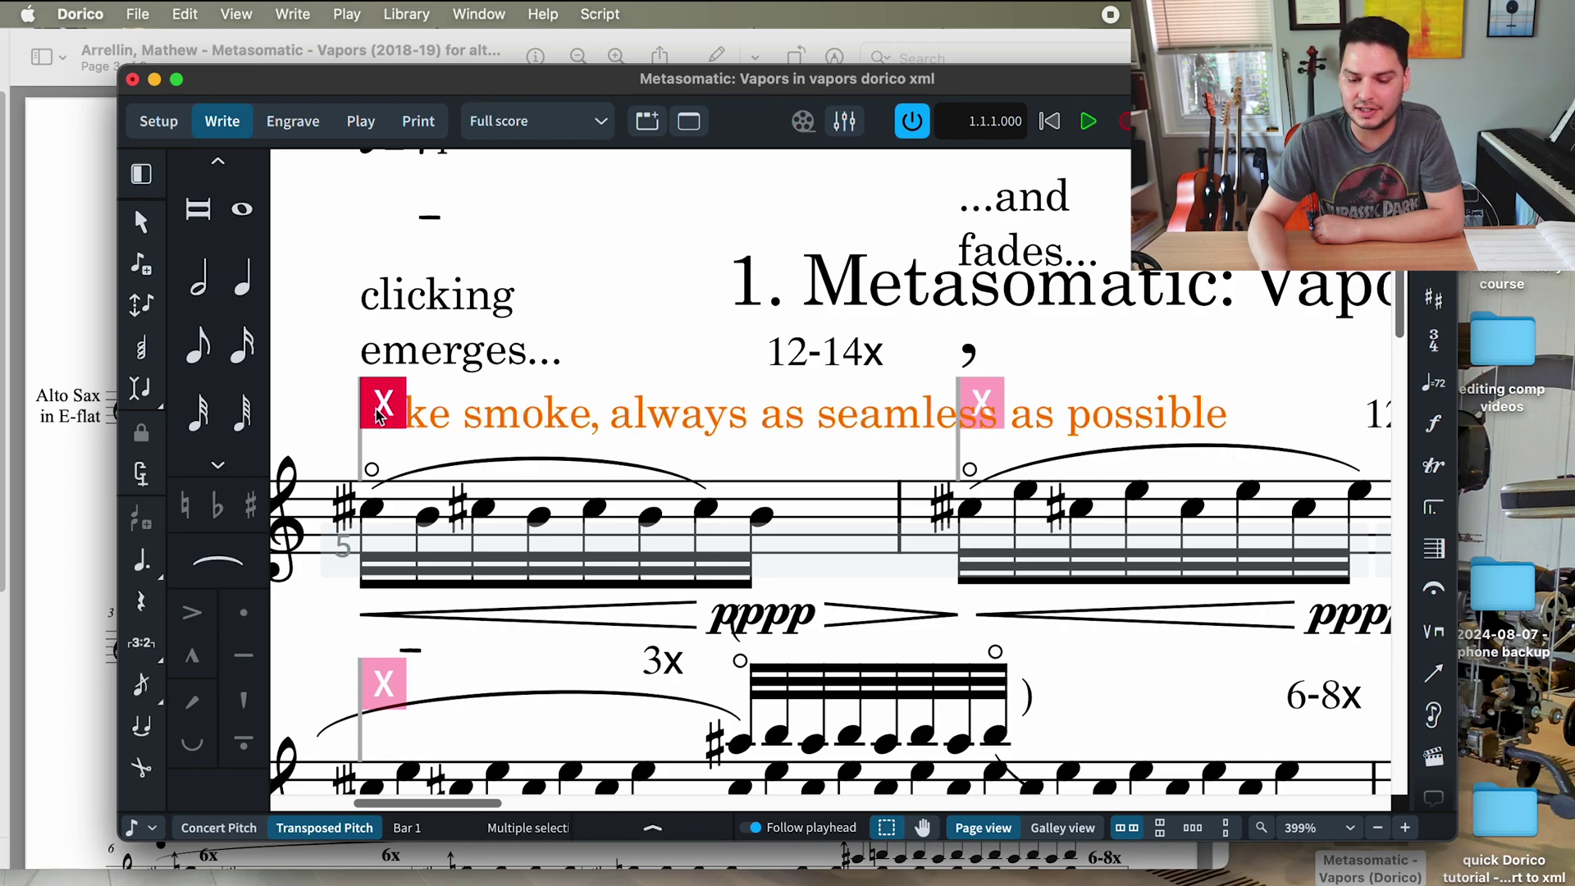
pyautogui.press('Delete')
pyautogui.press('super+z')
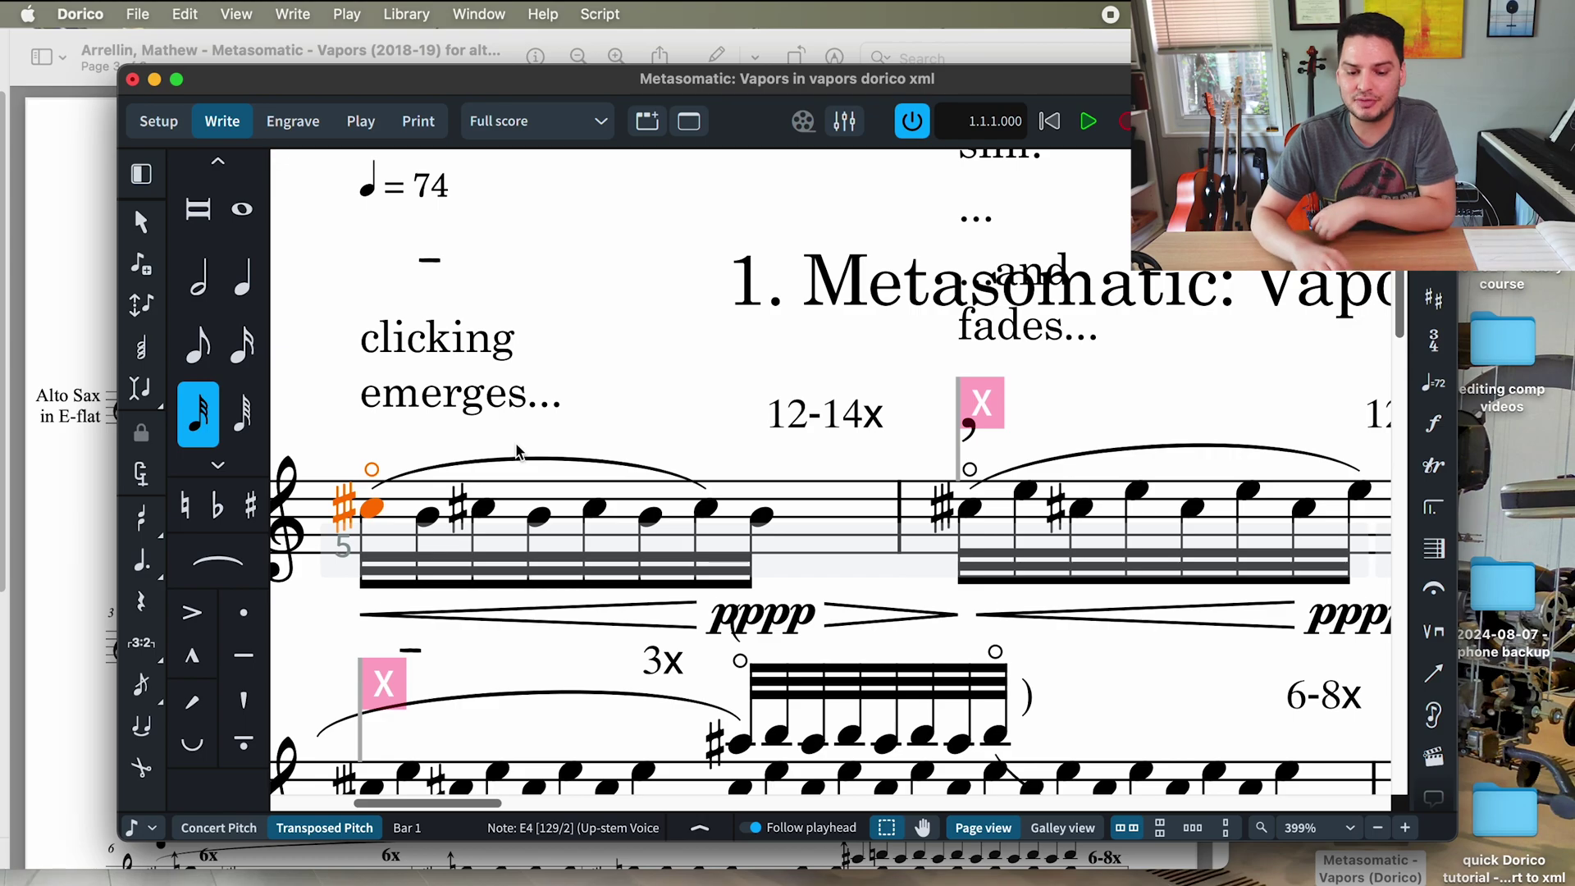
# - Zoom back out and select the 'Like smoke, always as seamless as possible' line in the original PDF
pyautogui.press('super+minus')
pyautogui.click(69, 409)
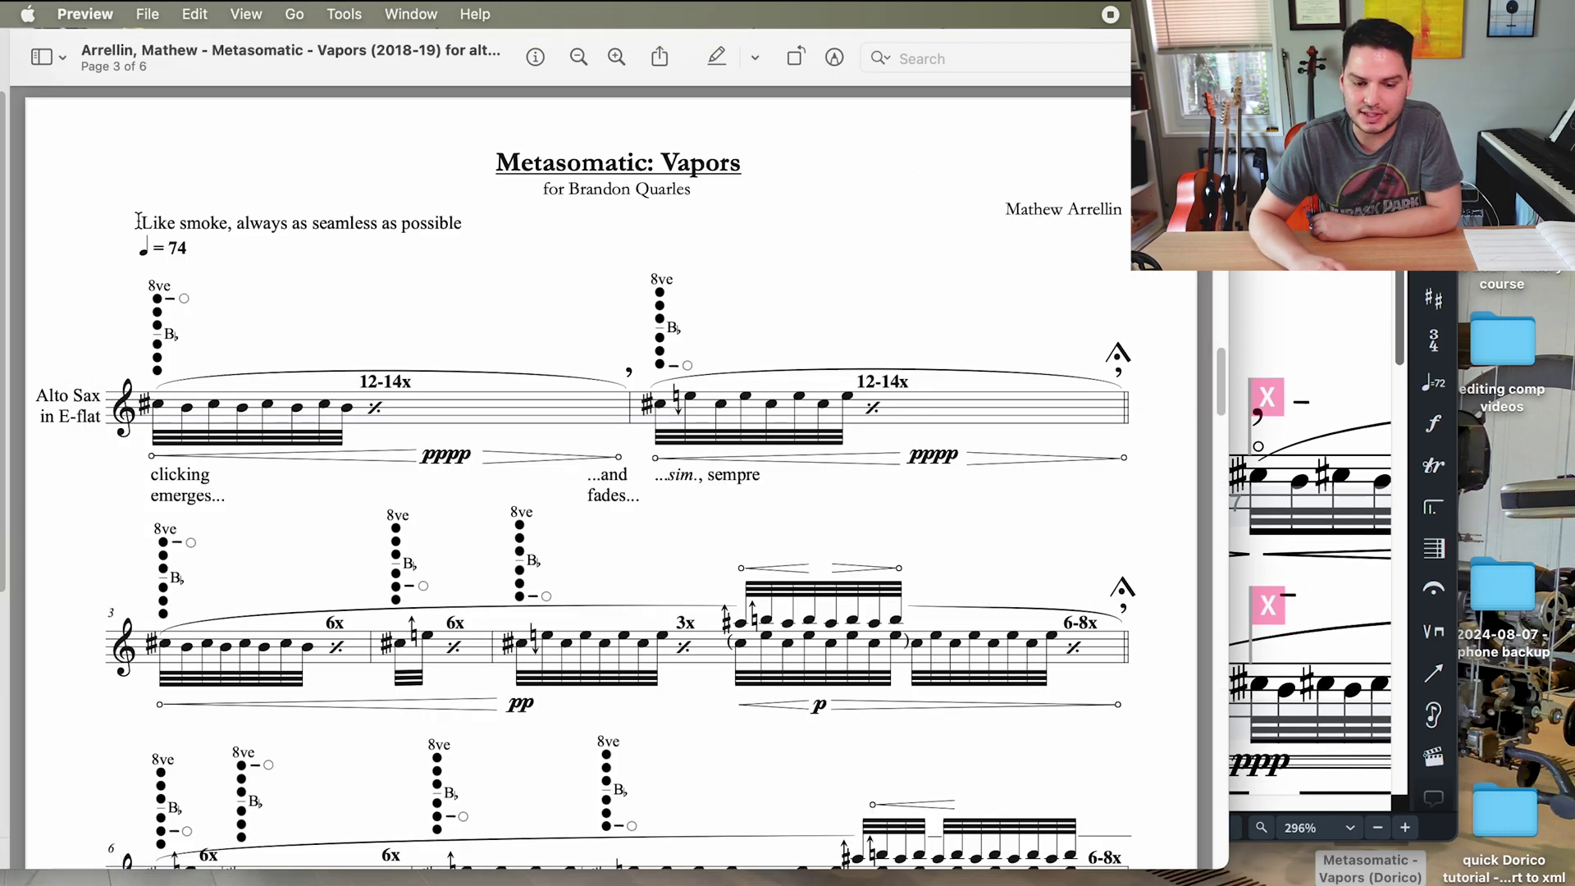
pyautogui.moveTo(138, 221); pyautogui.dragTo(473, 233)
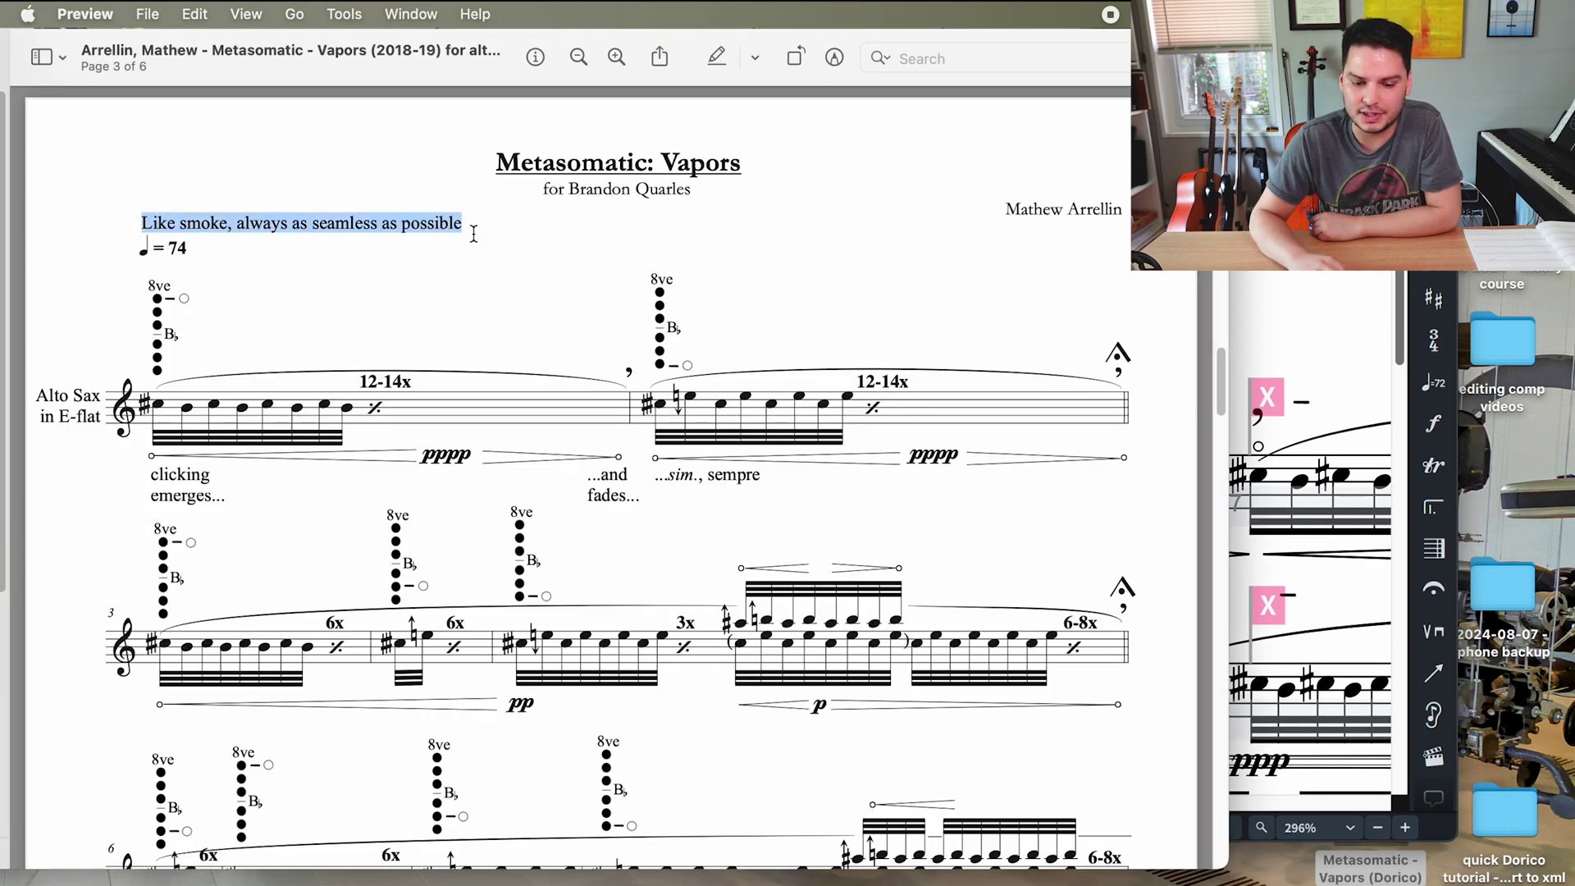
# - Open Custom Staff Size via Edit > Notations > Staff Size and select the scale factor value
pyautogui.click(1308, 297)
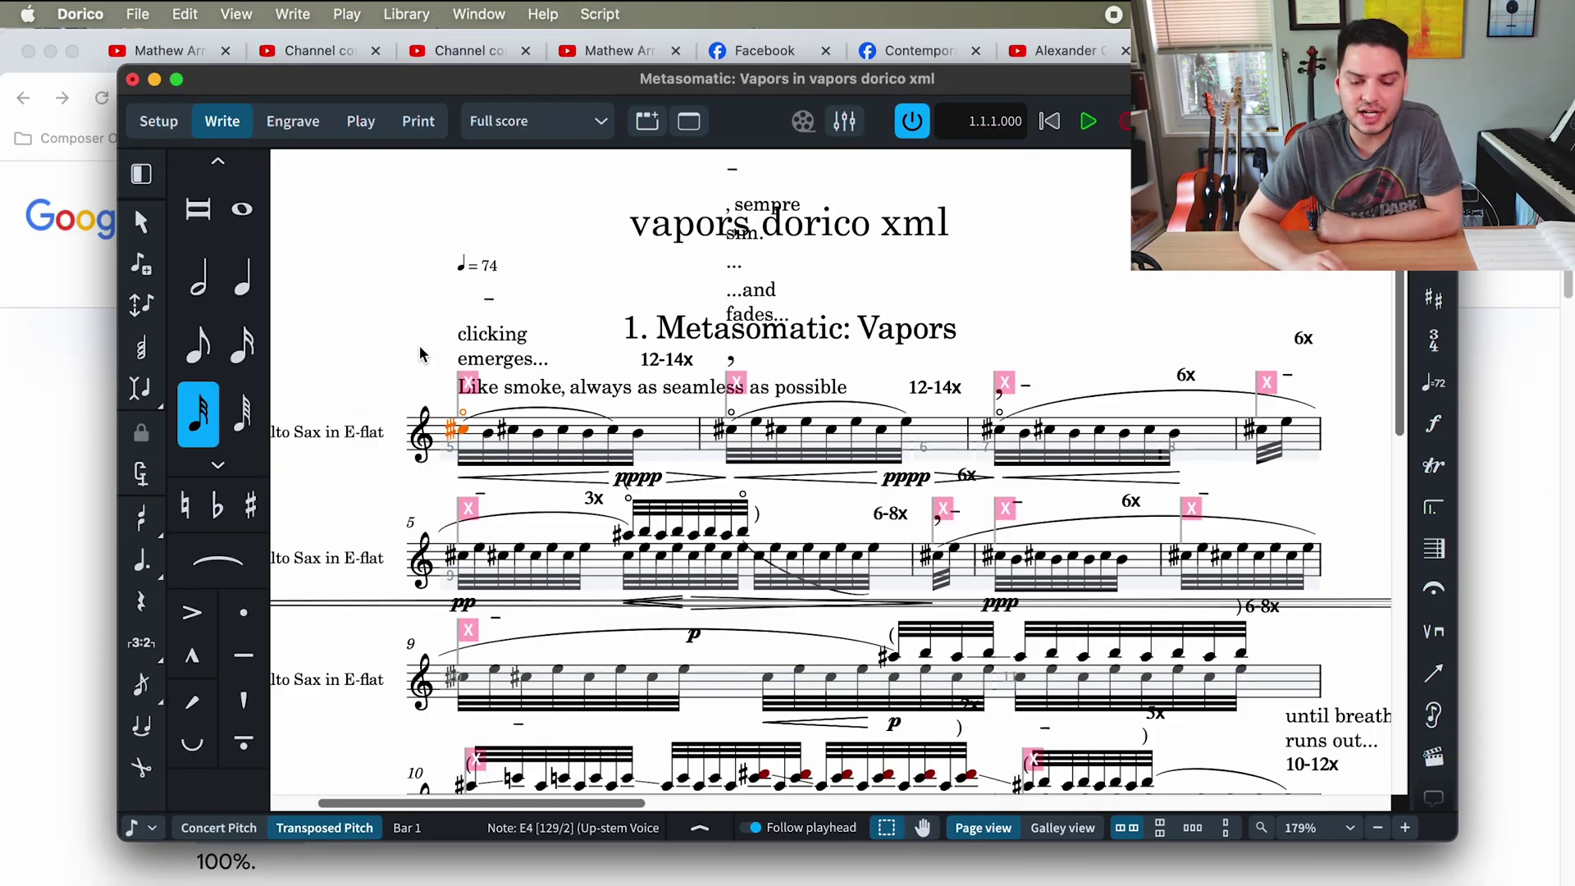
pyautogui.click(189, 11)
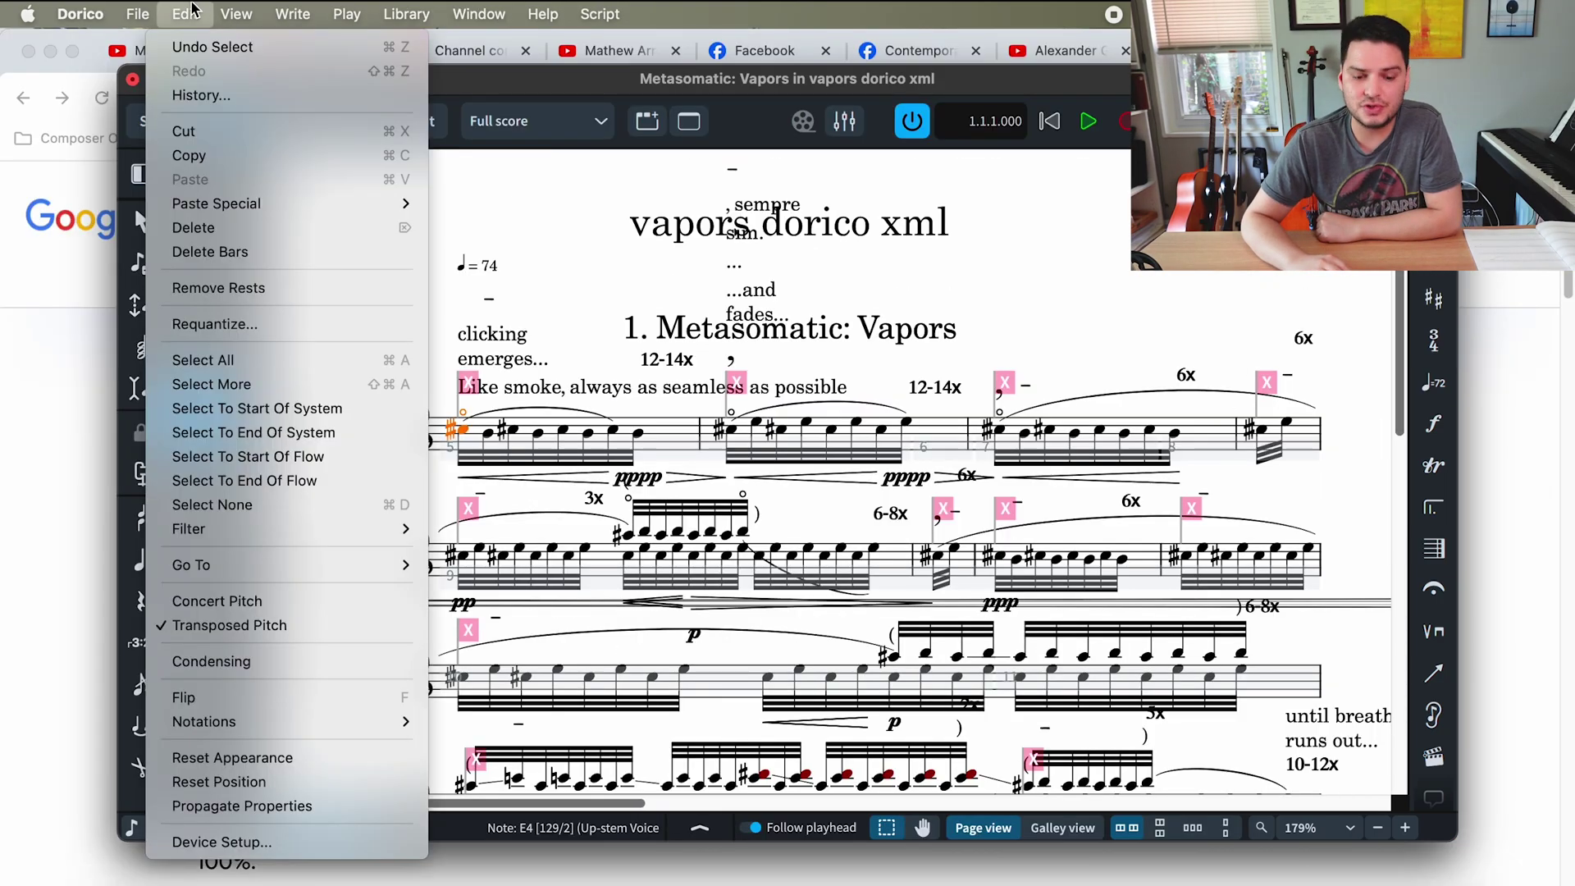
pyautogui.moveTo(300, 730)
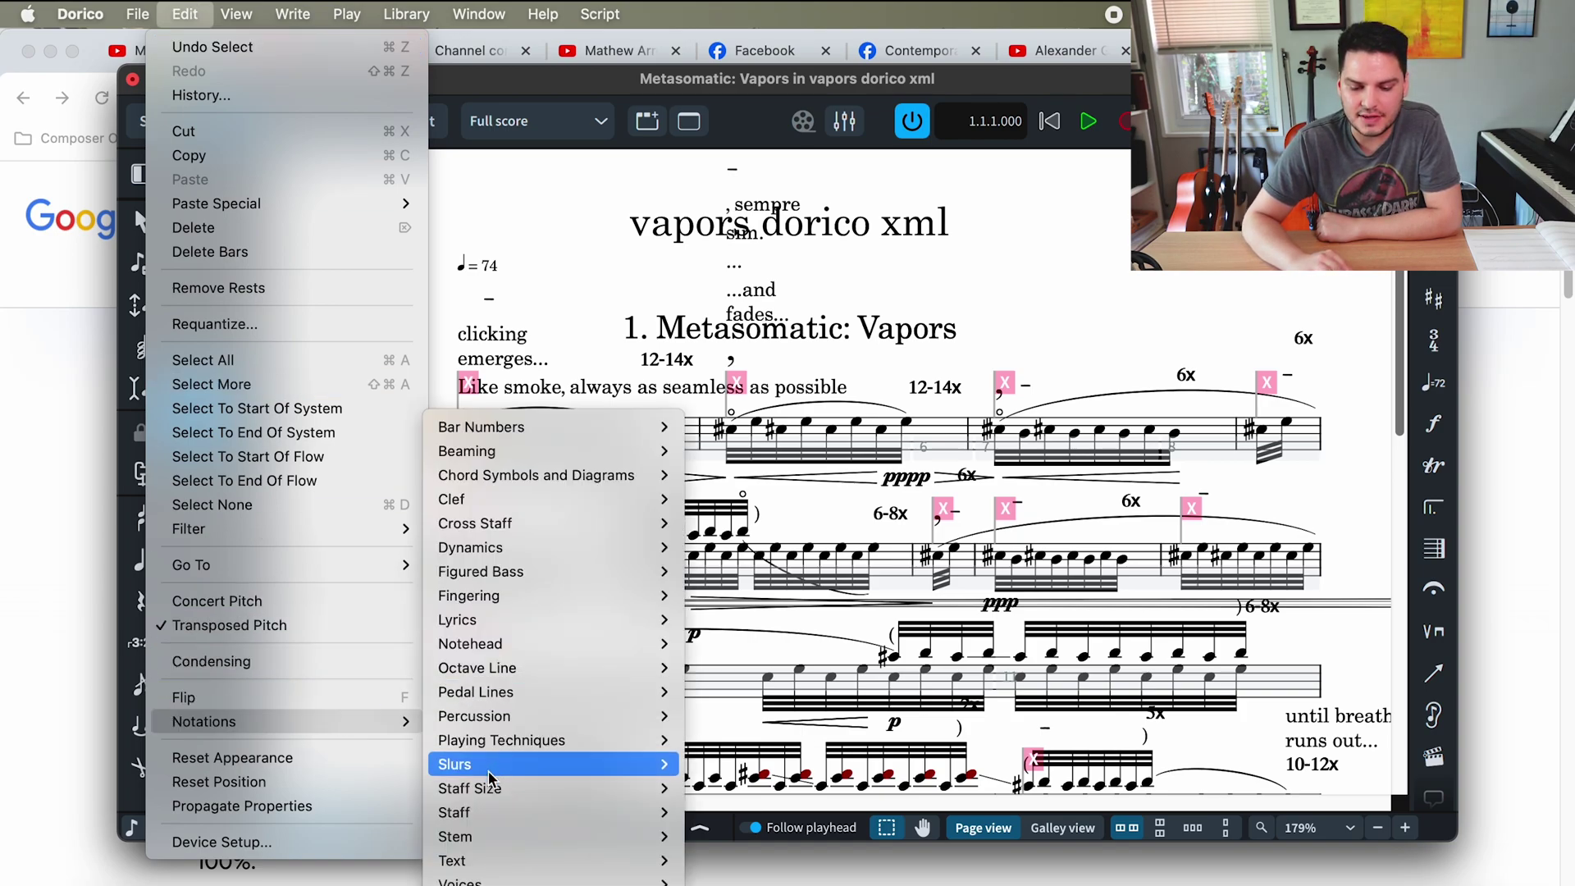
pyautogui.moveTo(493, 794)
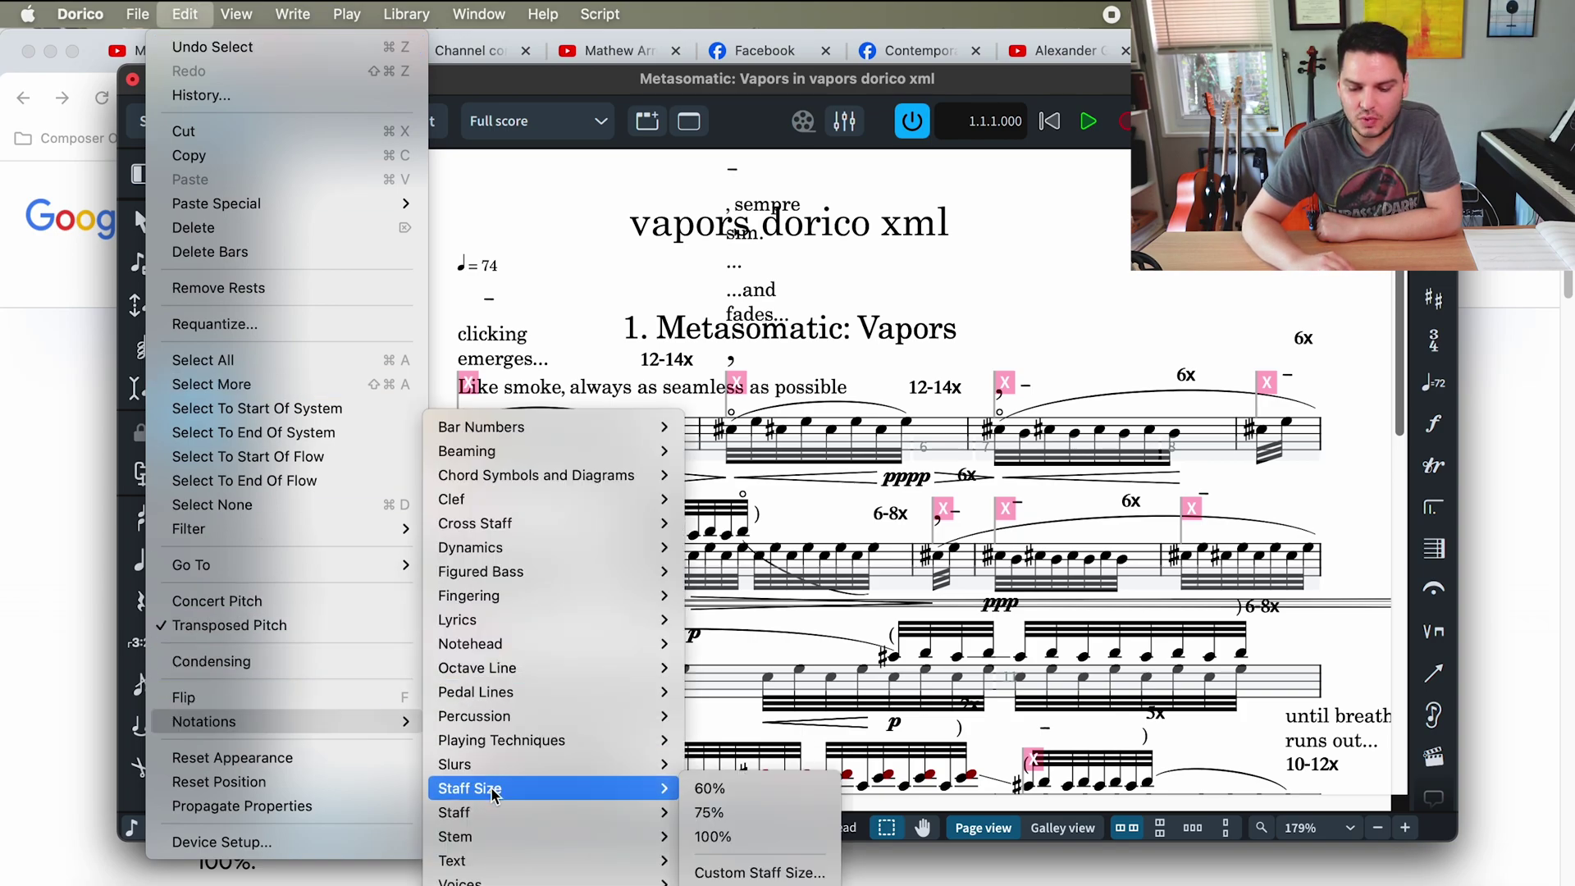
pyautogui.click(743, 874)
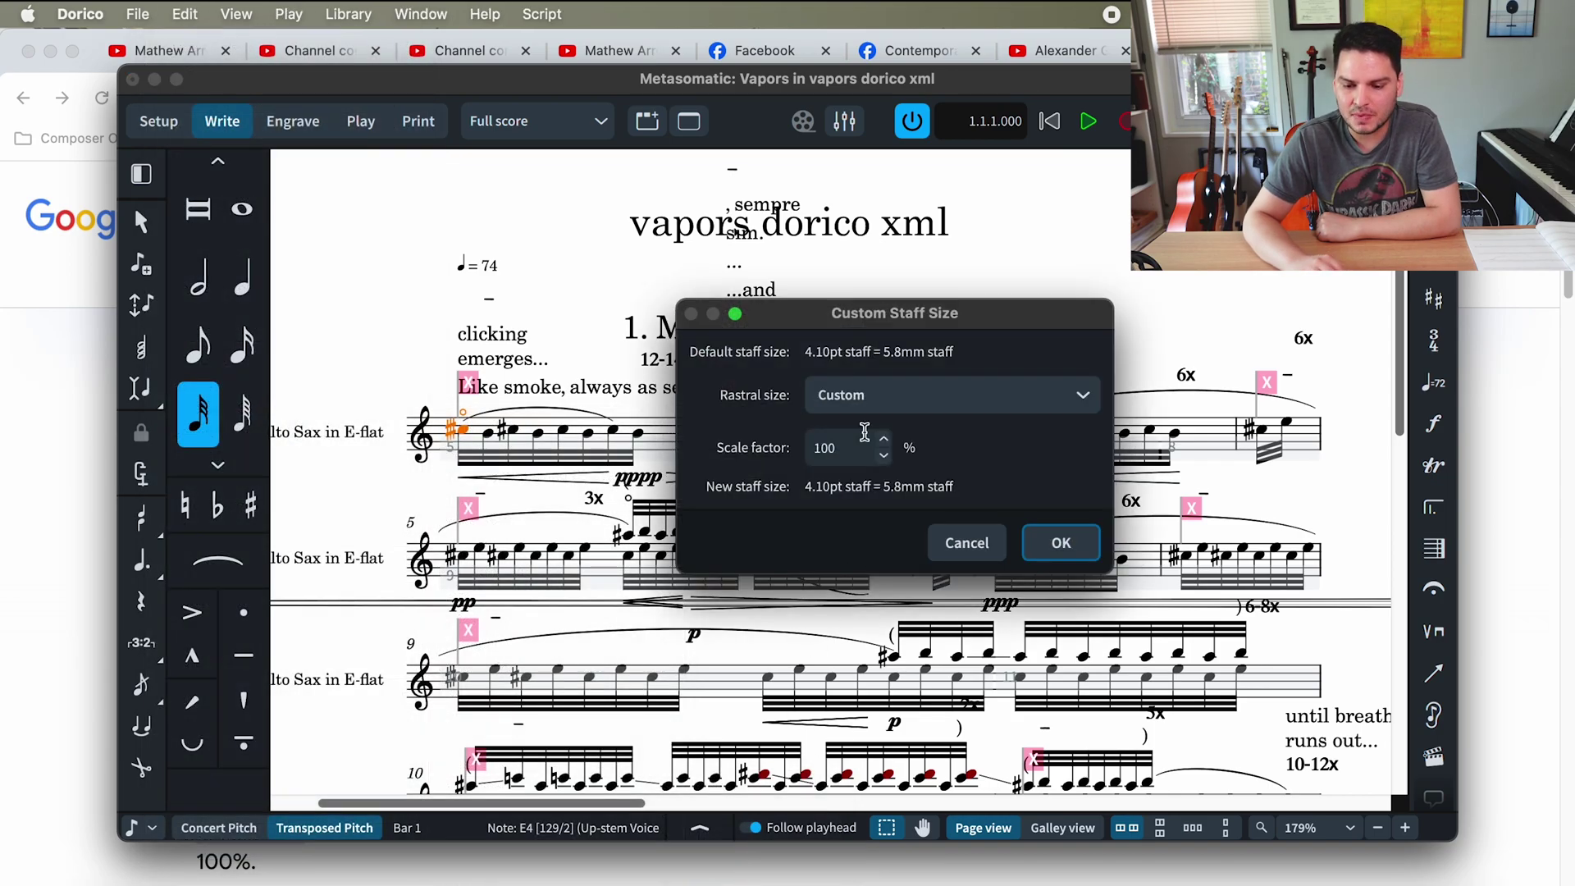
pyautogui.doubleClick(849, 450)
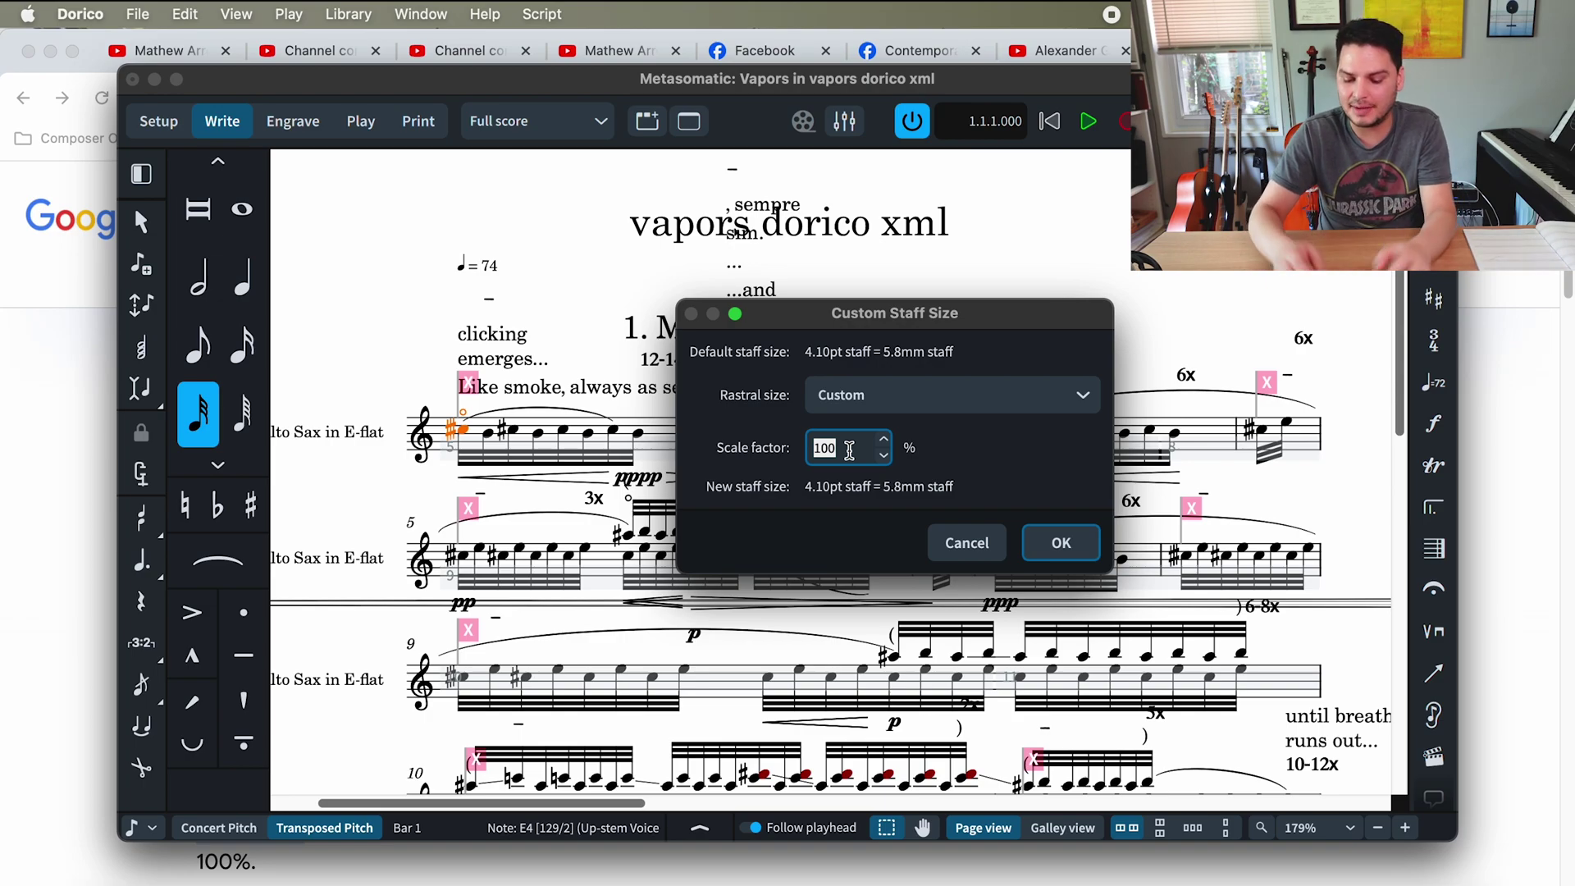
# - Apply an 85% staff size scale factor and scroll through the resized score
pyautogui.write('85')
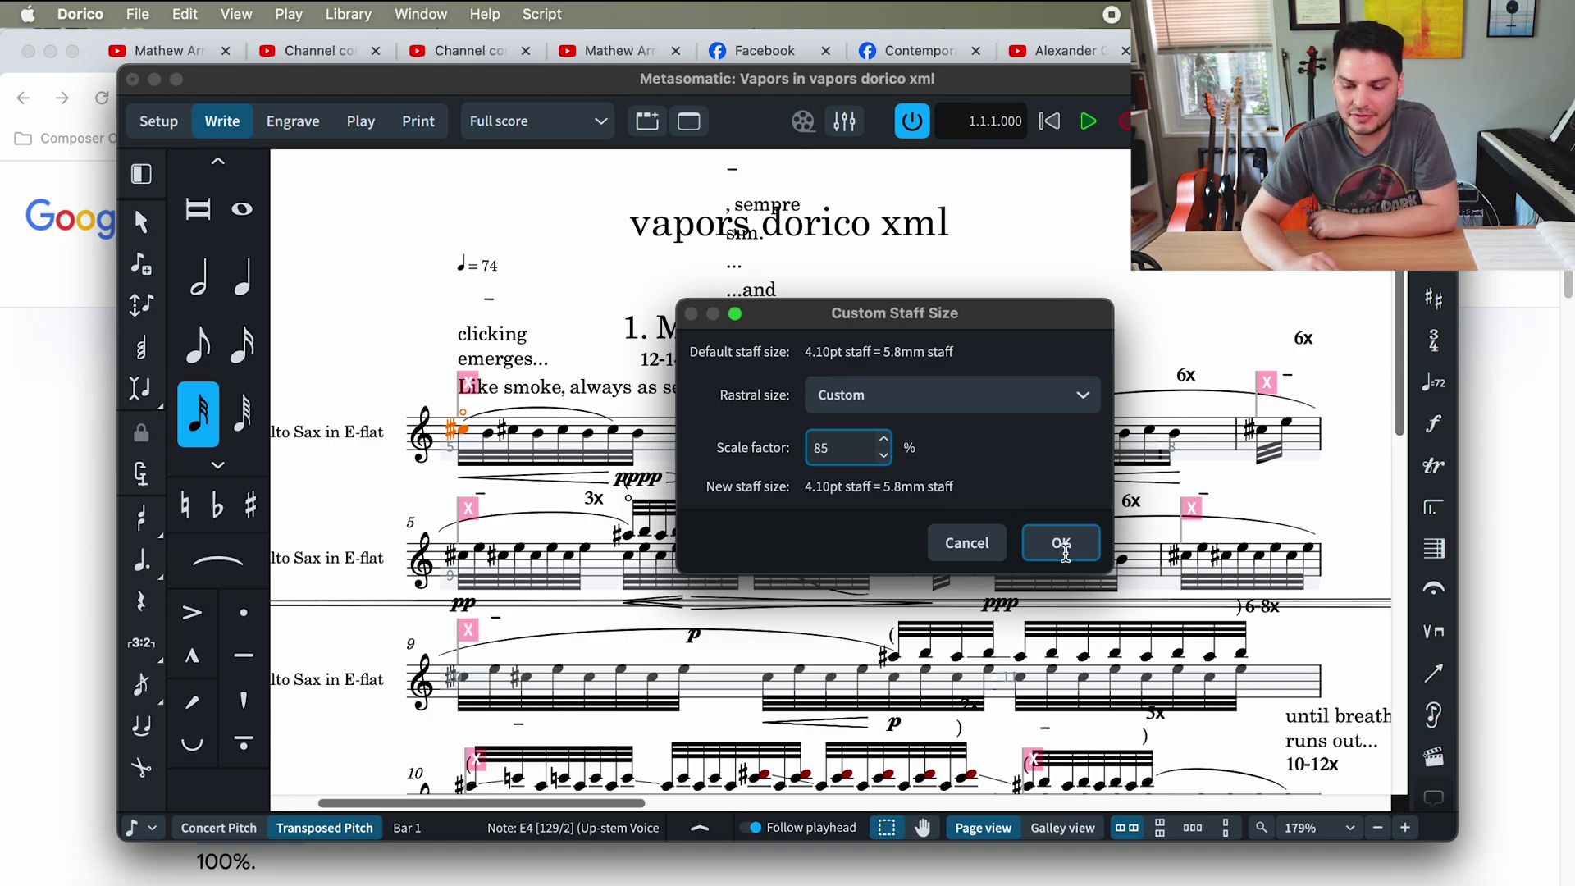
pyautogui.click(1060, 542)
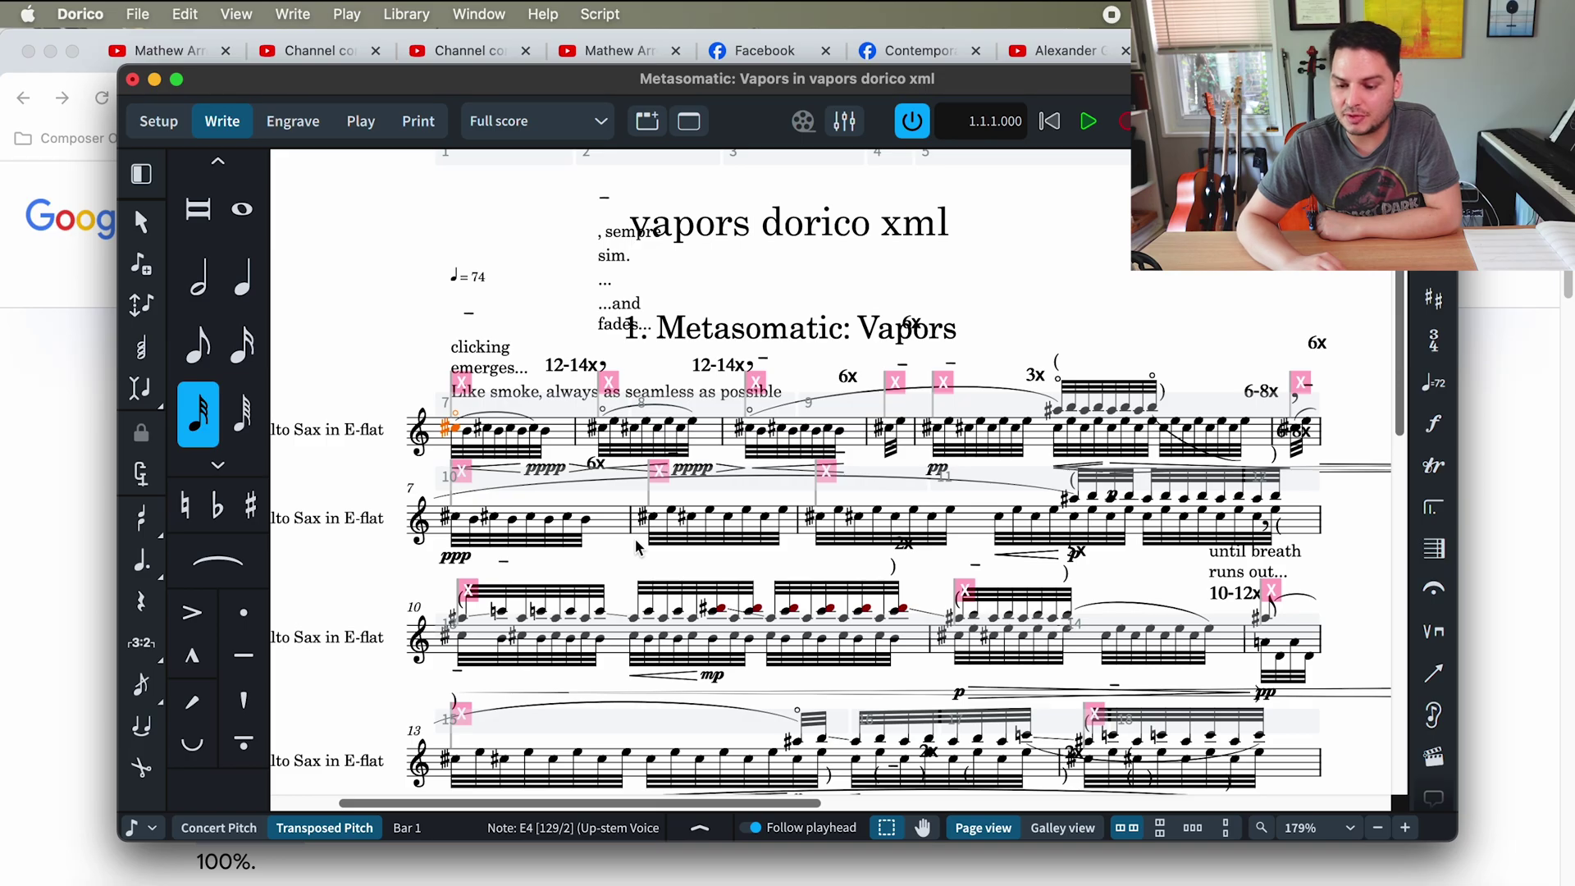
pyautogui.scroll(-5, 366, 476)
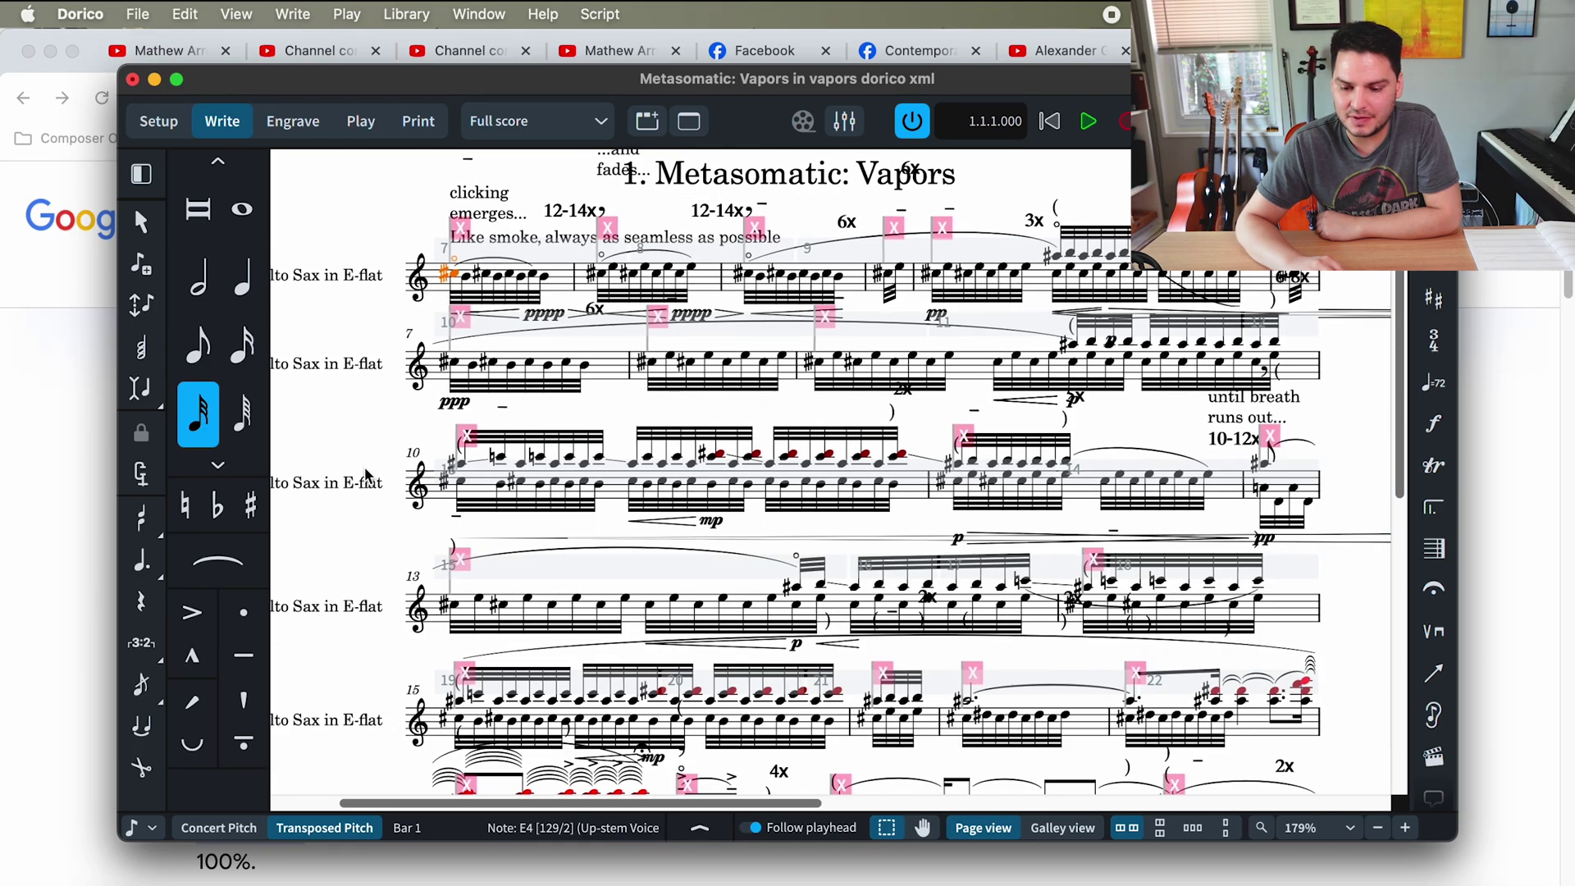
pyautogui.scroll(-5, 366, 473)
pyautogui.scroll(15, 366, 474)
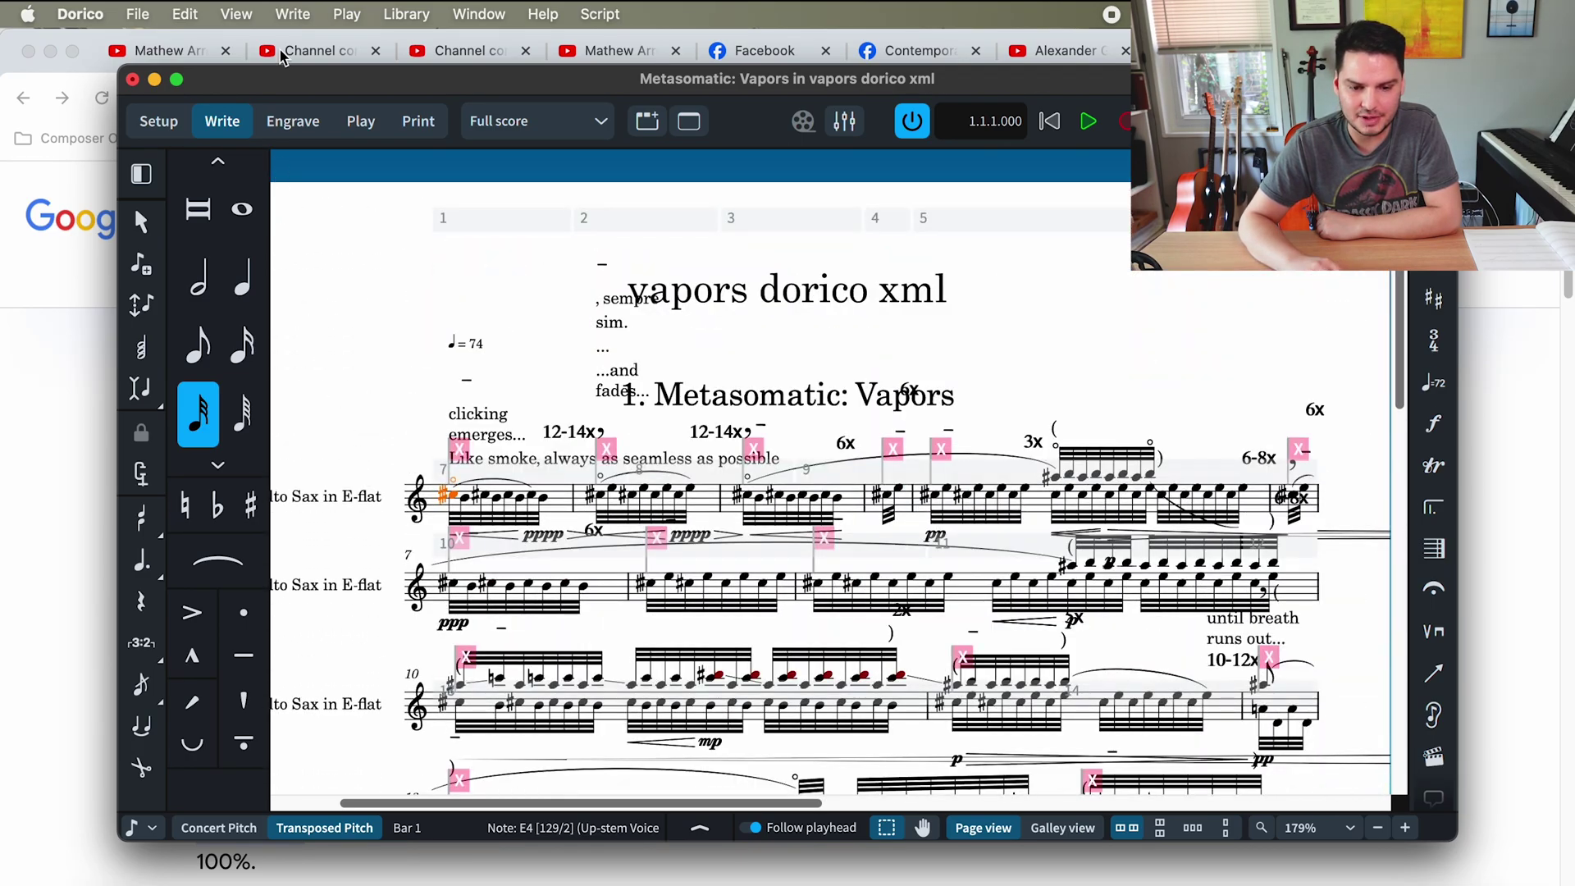
# - Rearrange the windows and compare the resized score with the original PDF zoomed to a full page
pyautogui.moveTo(279, 78); pyautogui.dragTo(483, 83)
pyautogui.press('super+Tab')
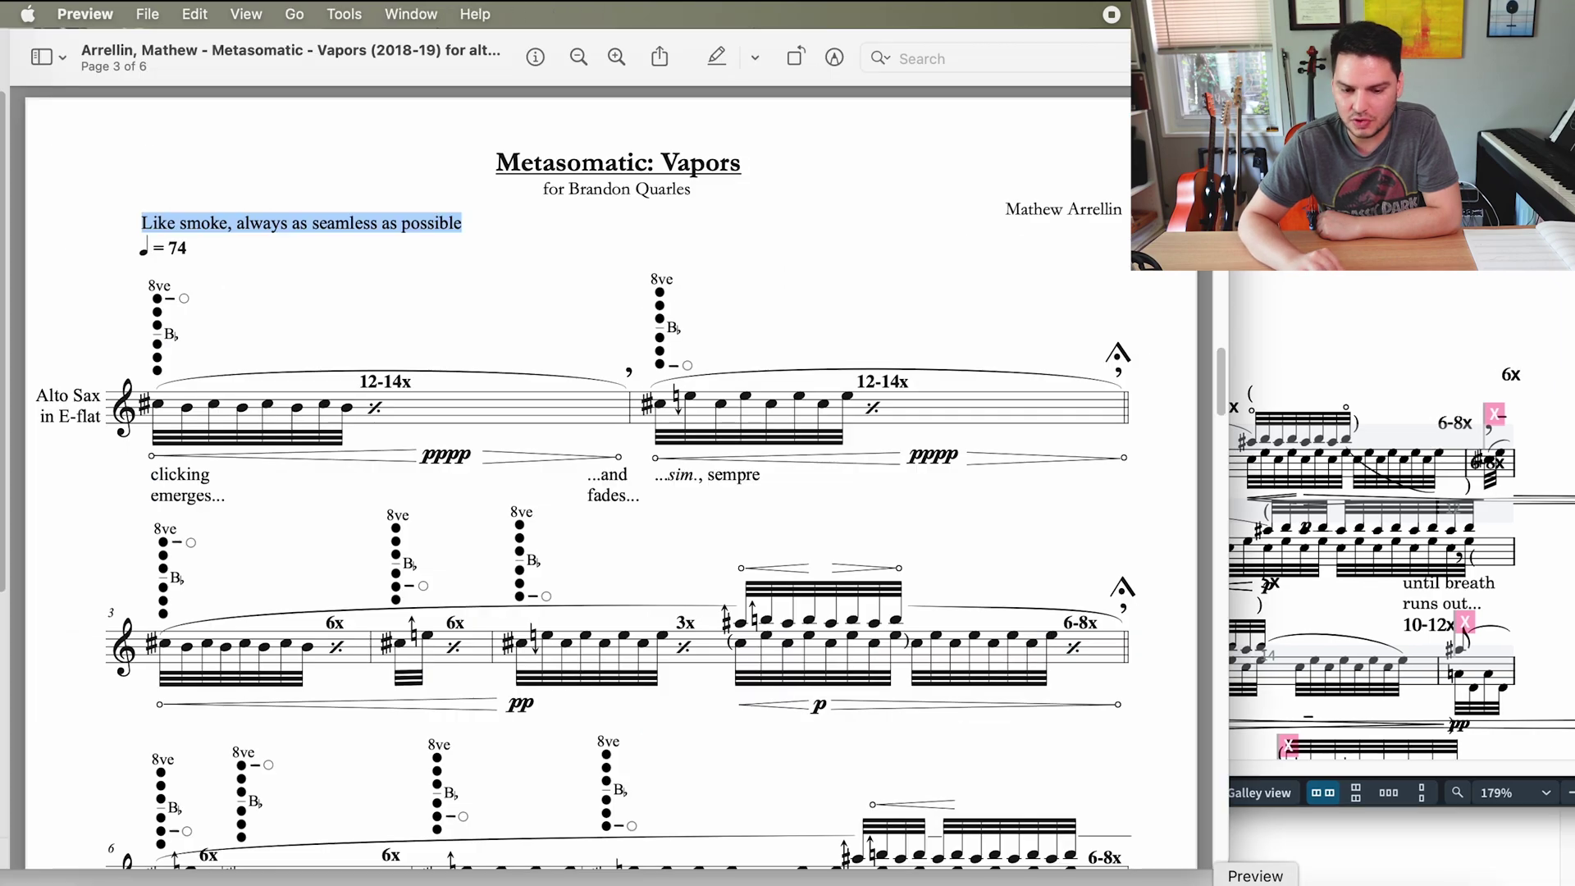
pyautogui.click(1391, 392)
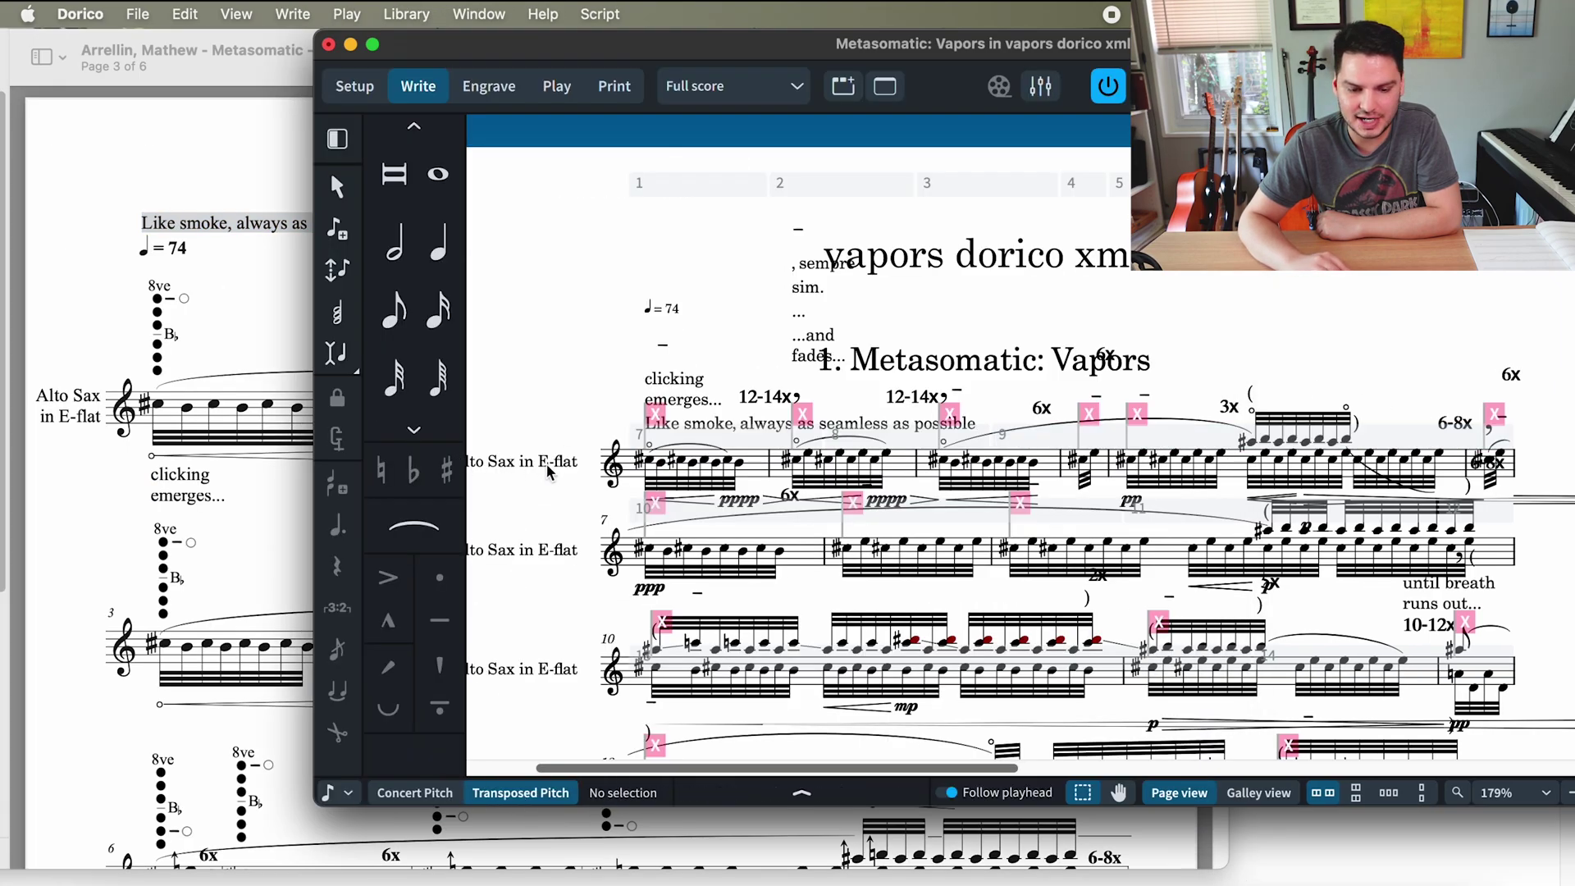
pyautogui.click(190, 513)
pyautogui.press('super+minus')
pyautogui.press('super+minus')
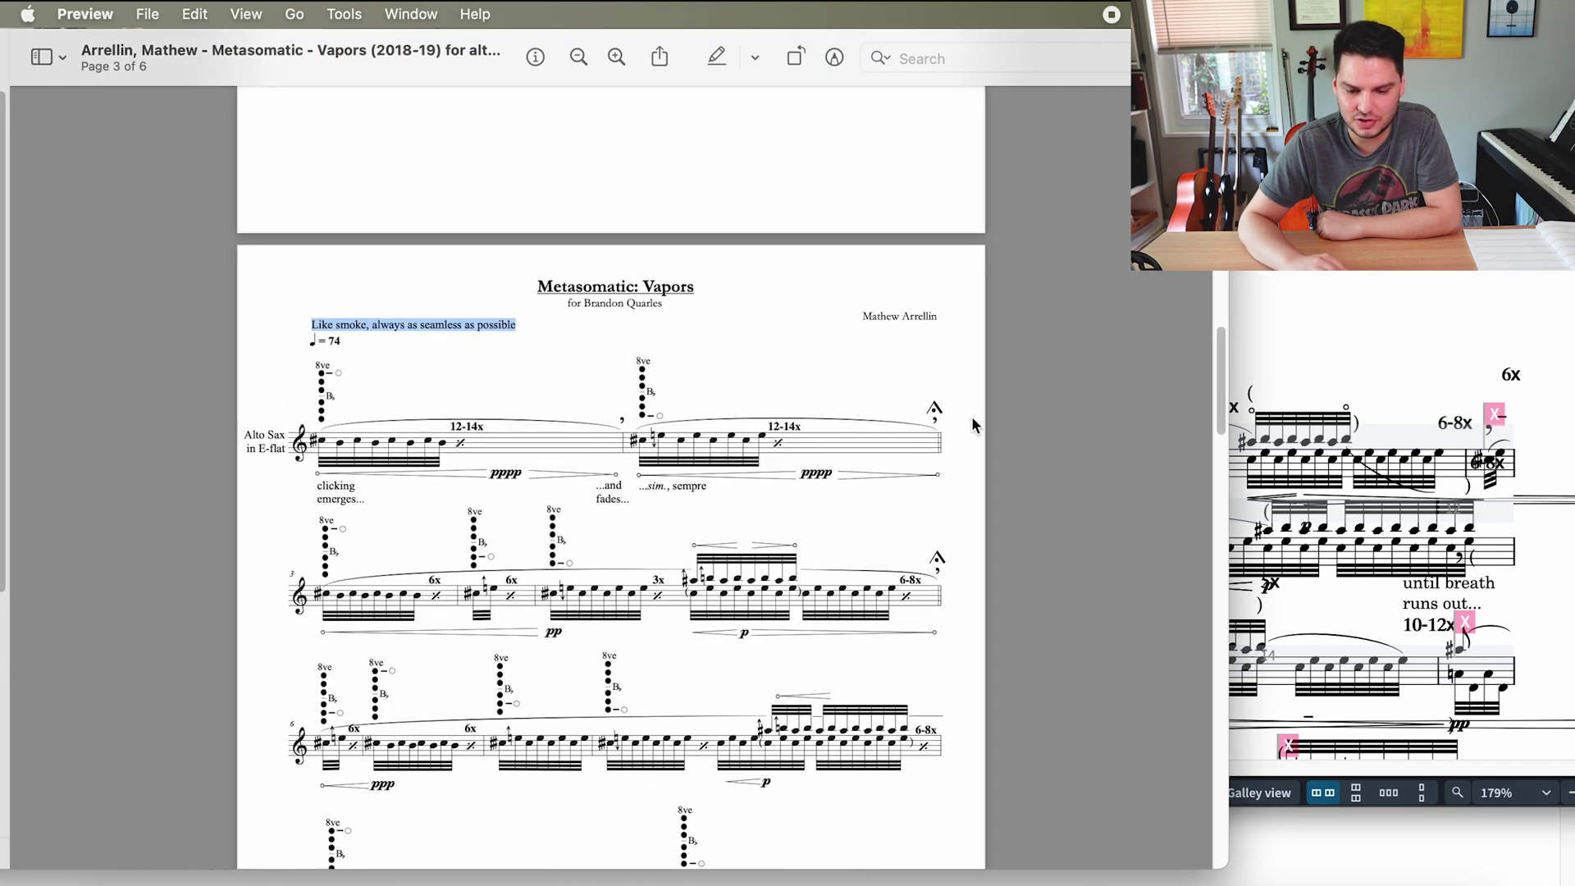
pyautogui.click(1304, 312)
pyautogui.scroll(3, 553, 263)
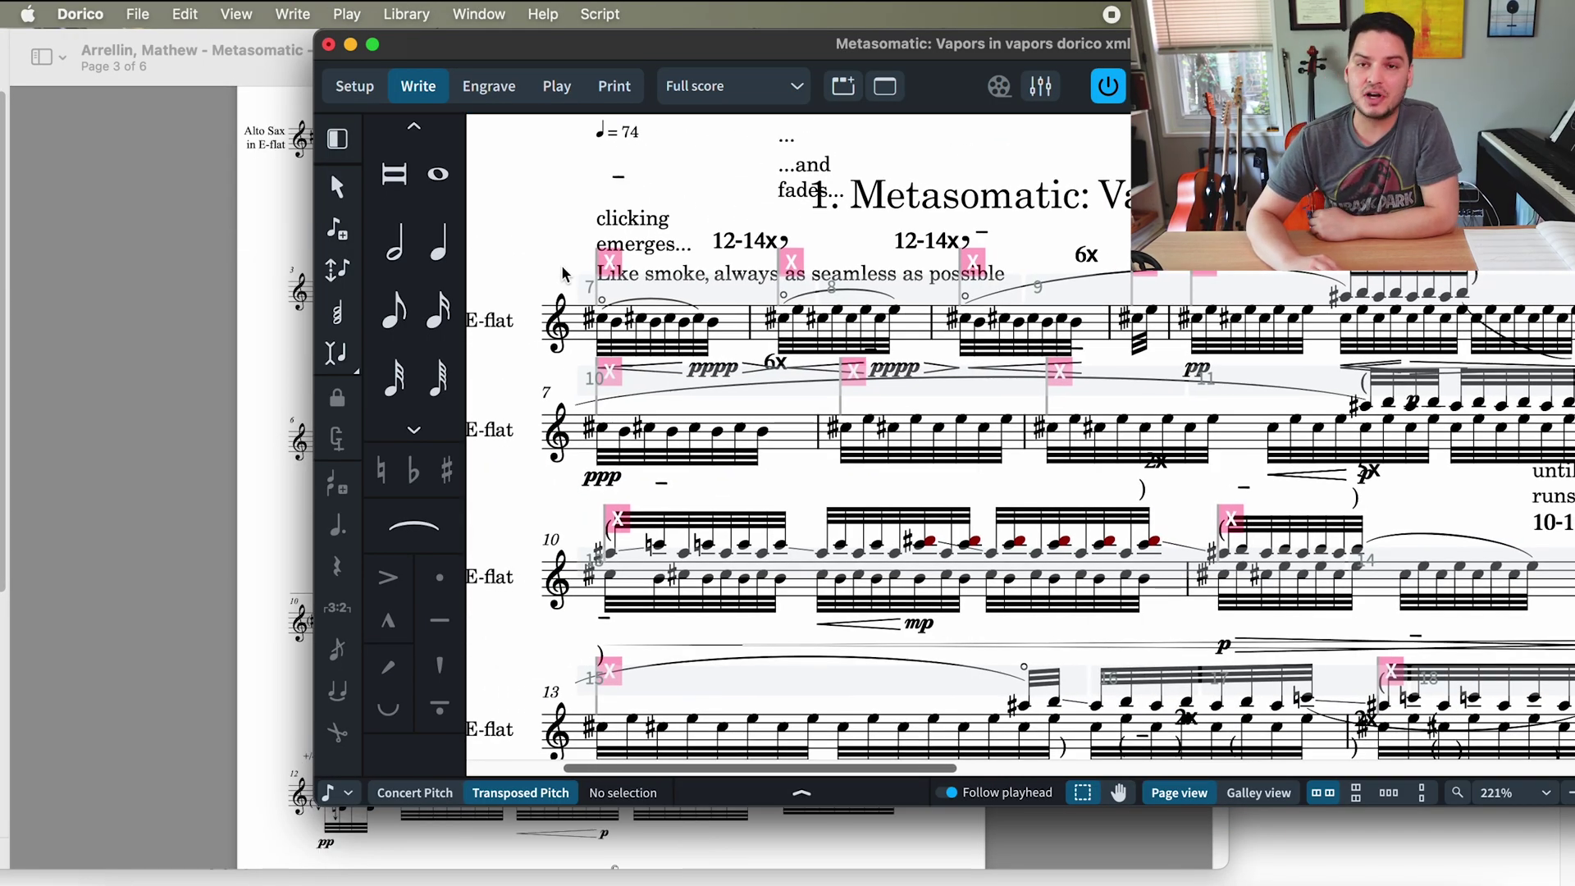
pyautogui.scroll(-10, 563, 273)
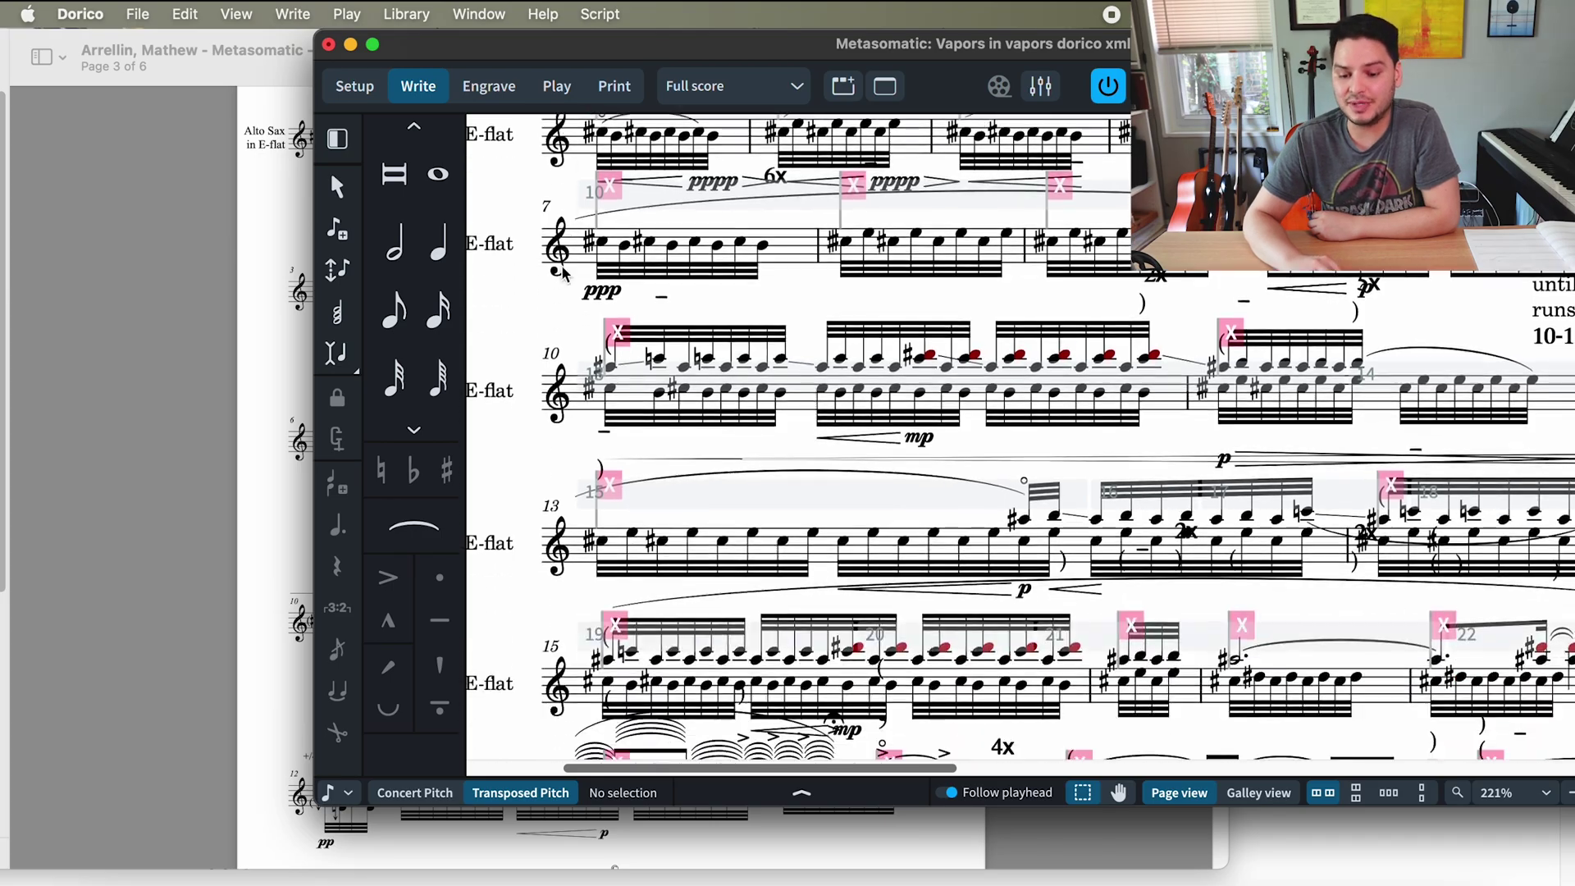
pyautogui.scroll(15, 563, 273)
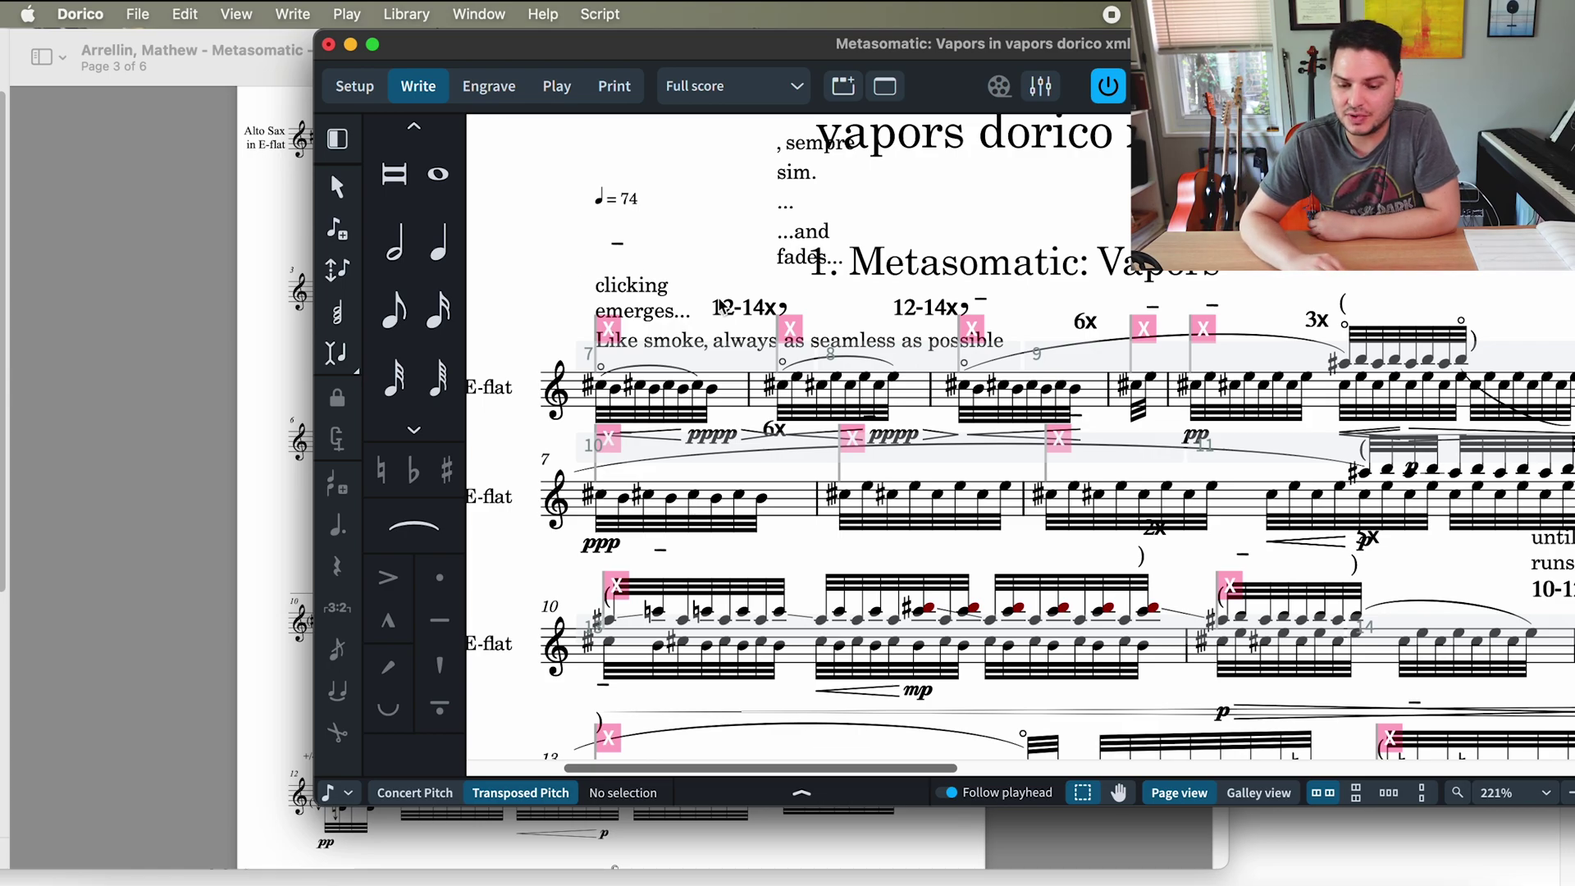
# - In Engrave mode, enlarge the window and insert a system break at the selected note
pyautogui.click(489, 86)
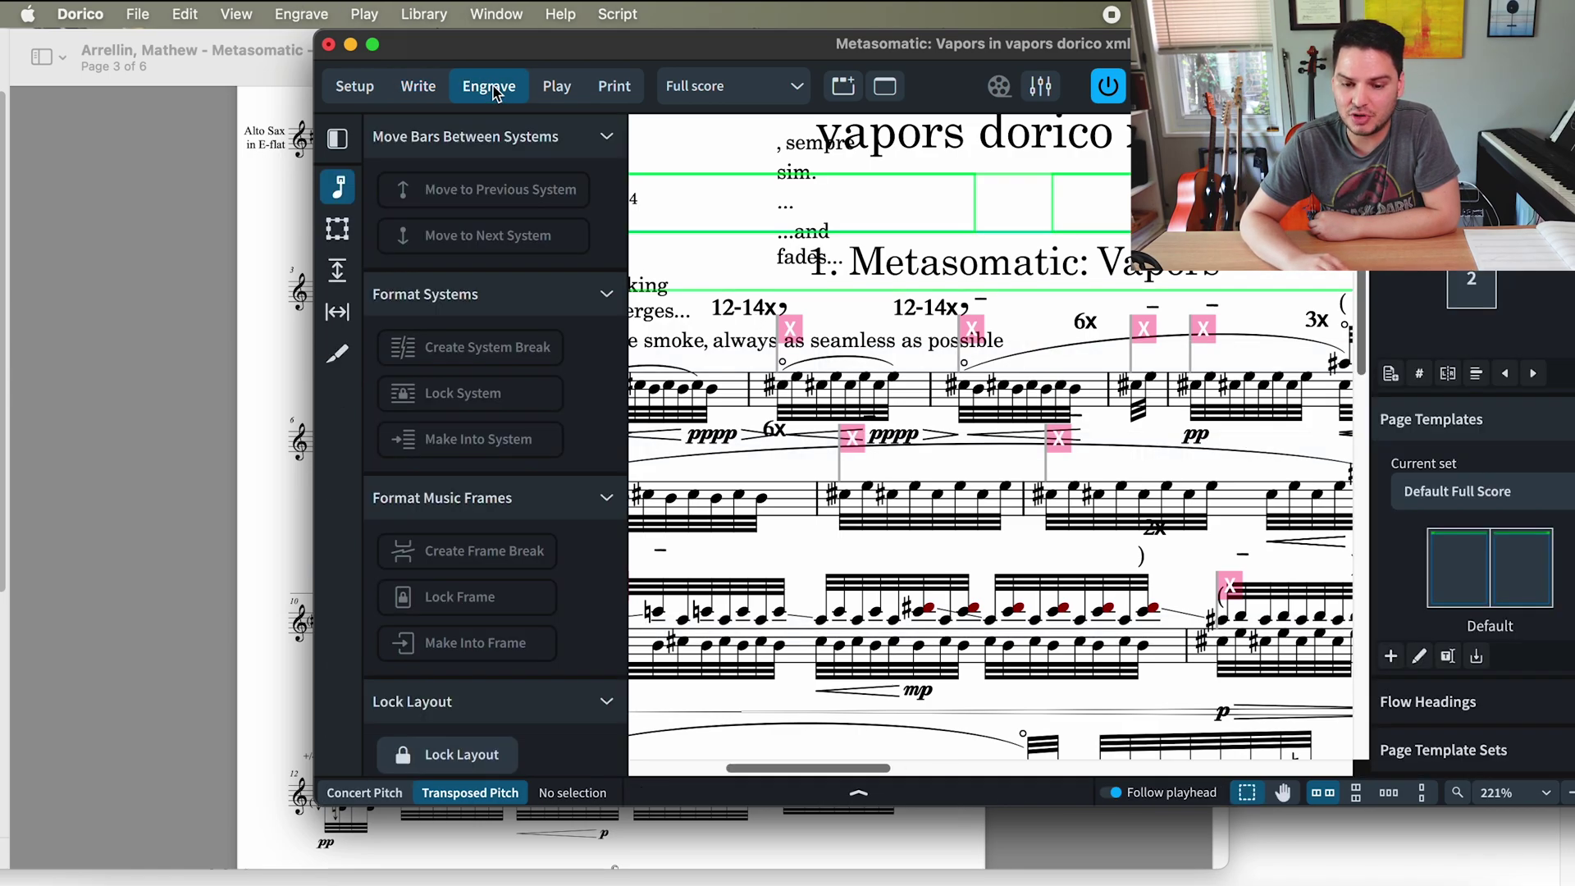
pyautogui.click(419, 86)
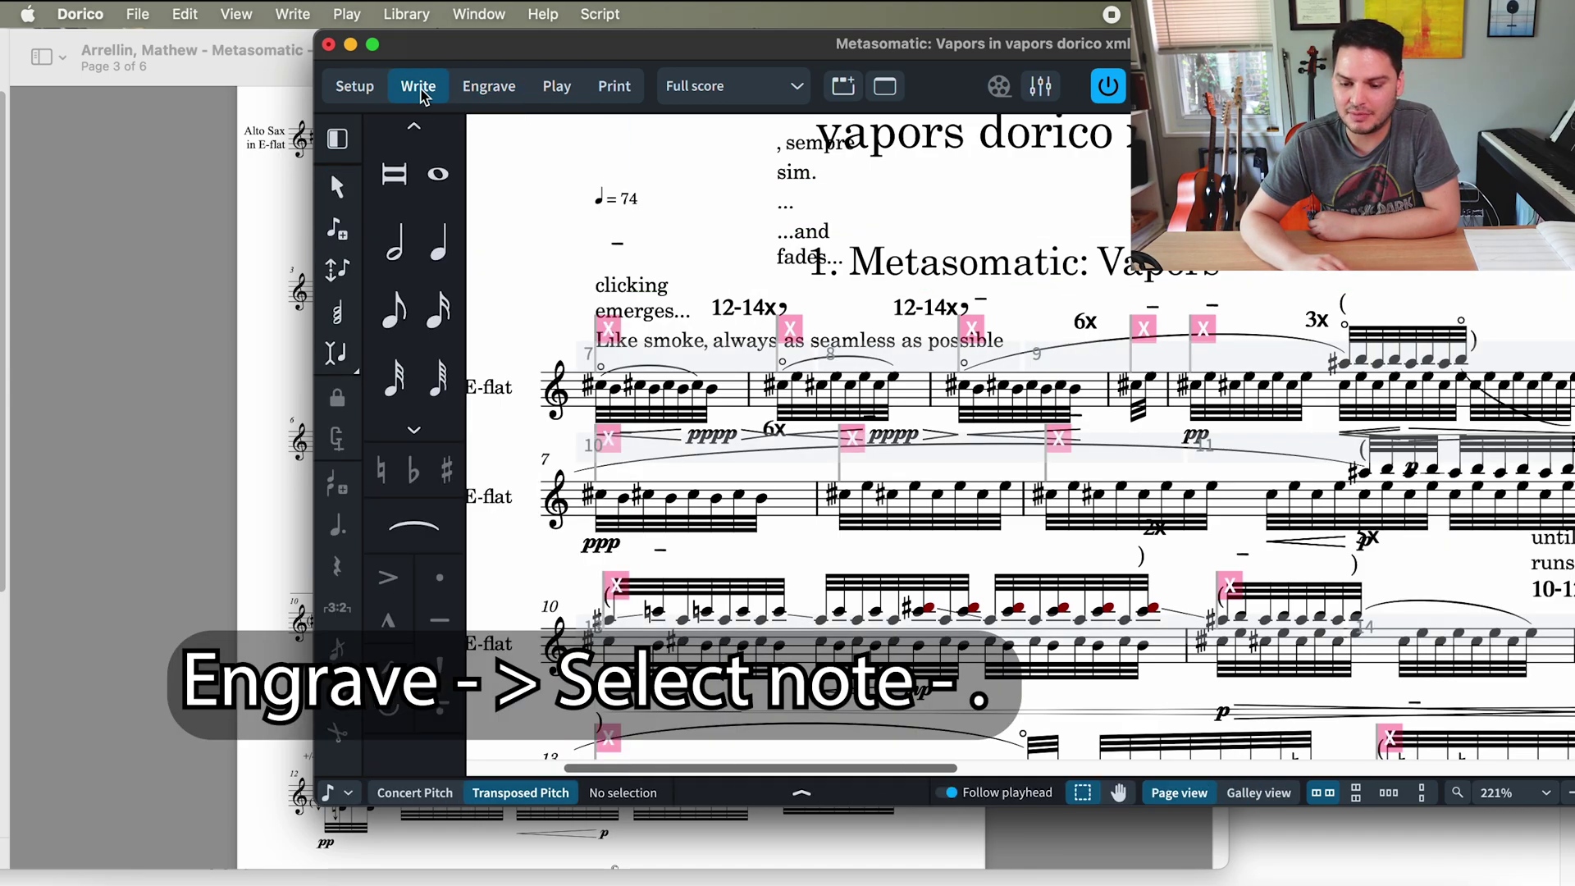
pyautogui.click(489, 86)
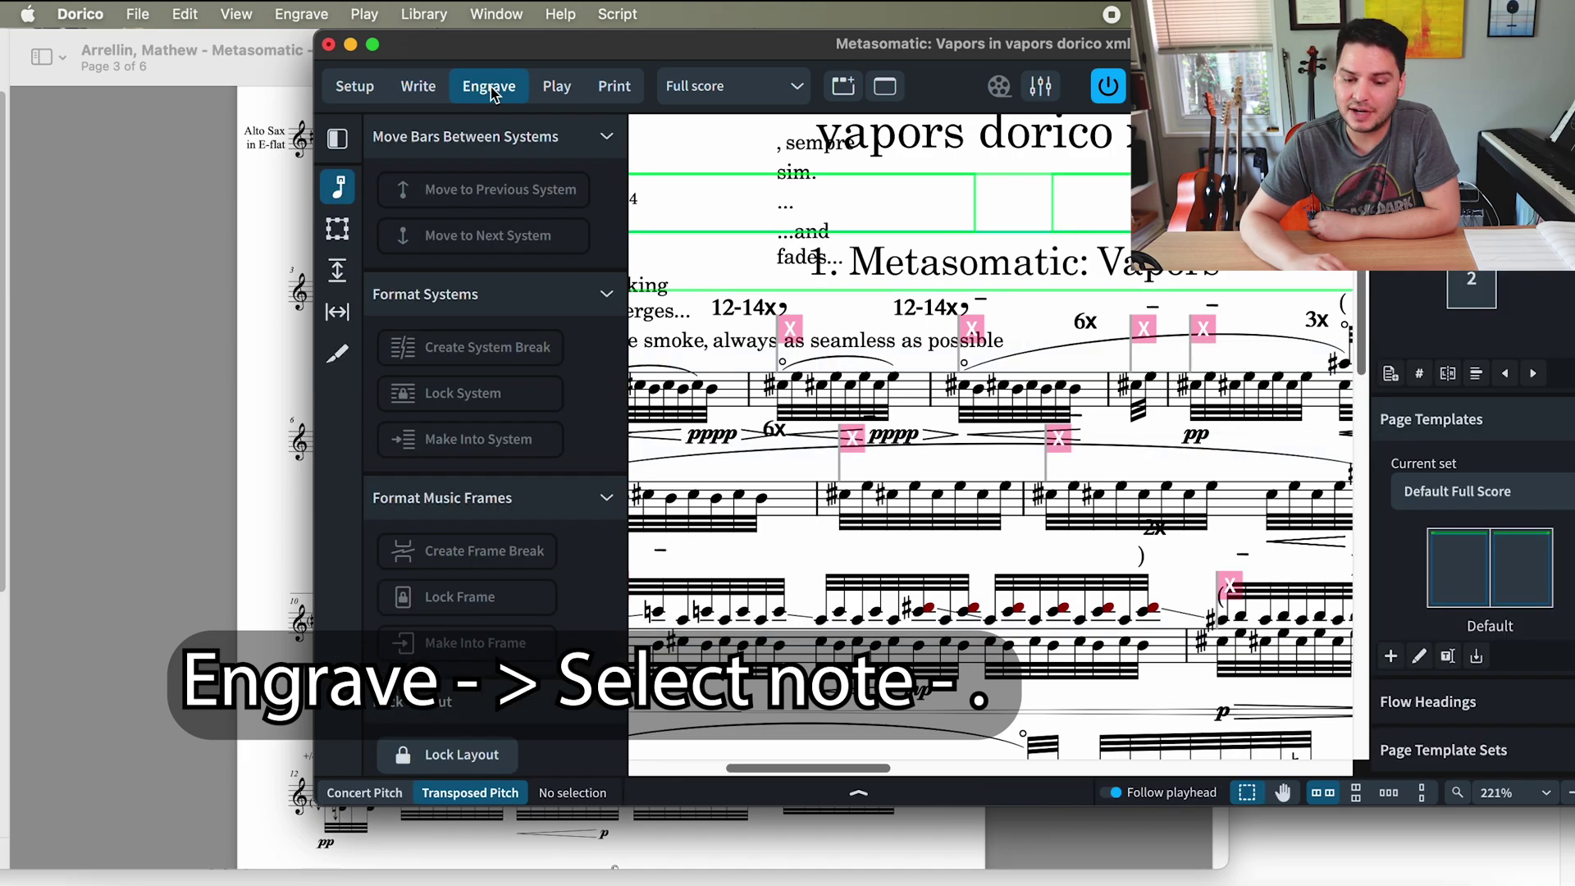
pyautogui.doubleClick(575, 49)
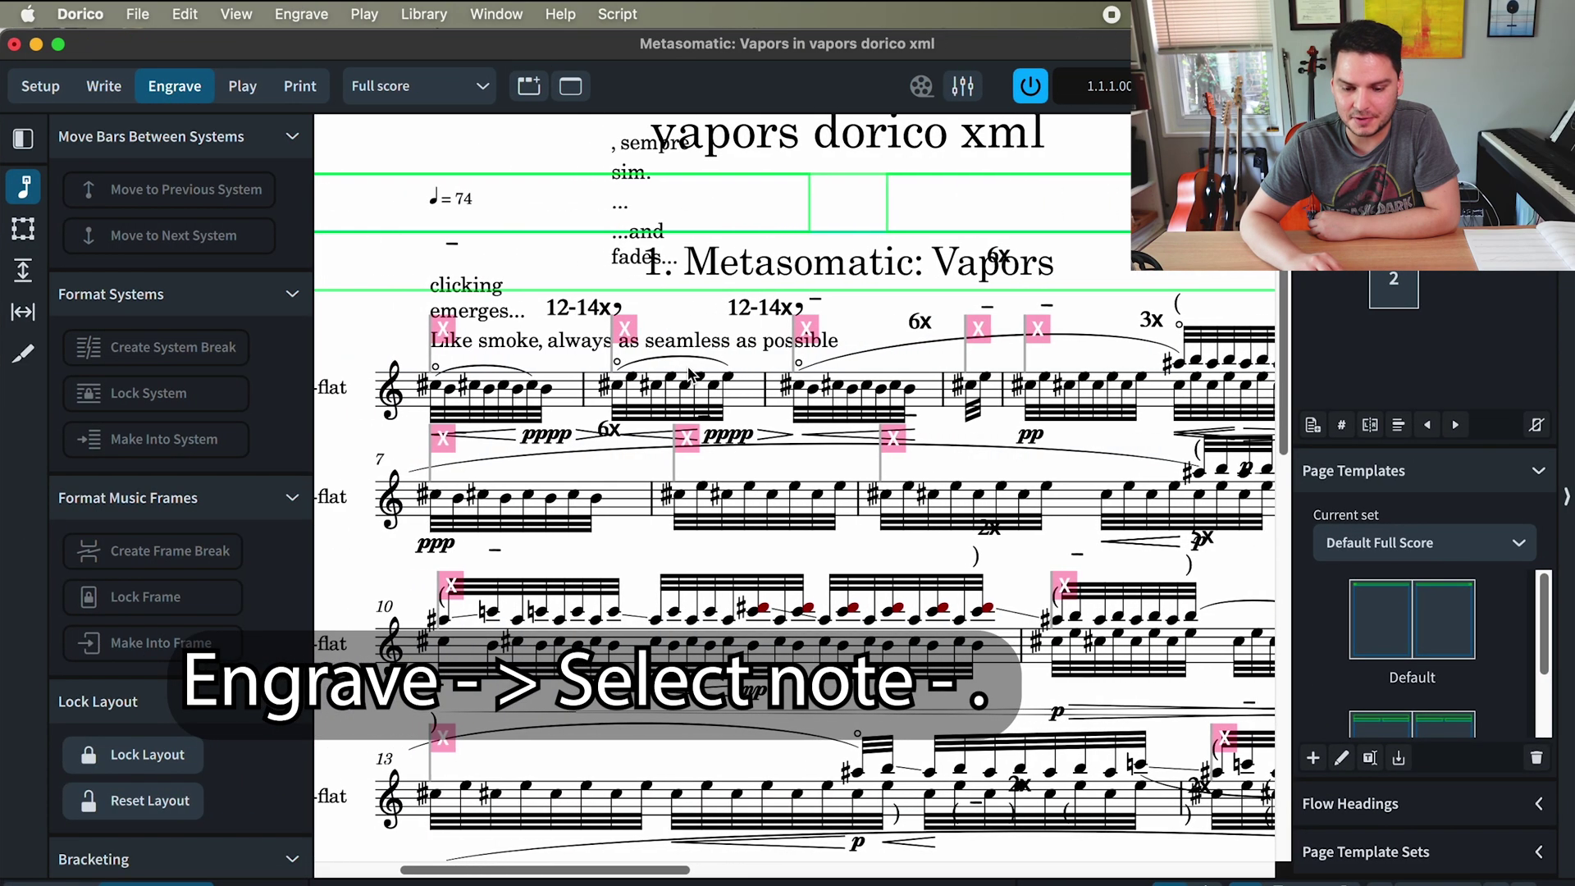
pyautogui.click(799, 387)
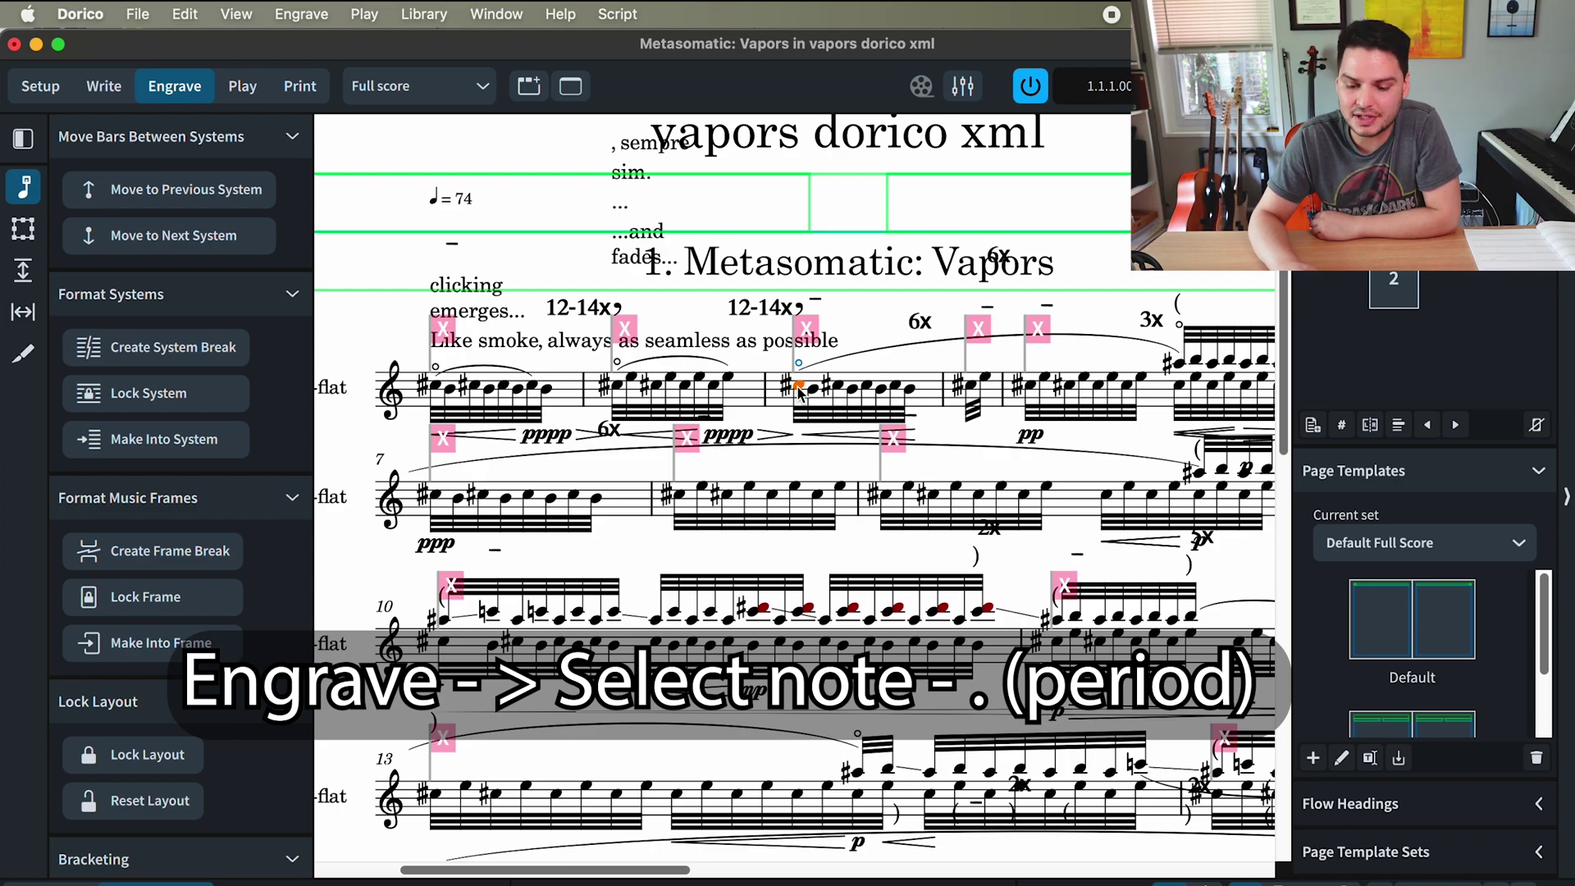
pyautogui.press('.')
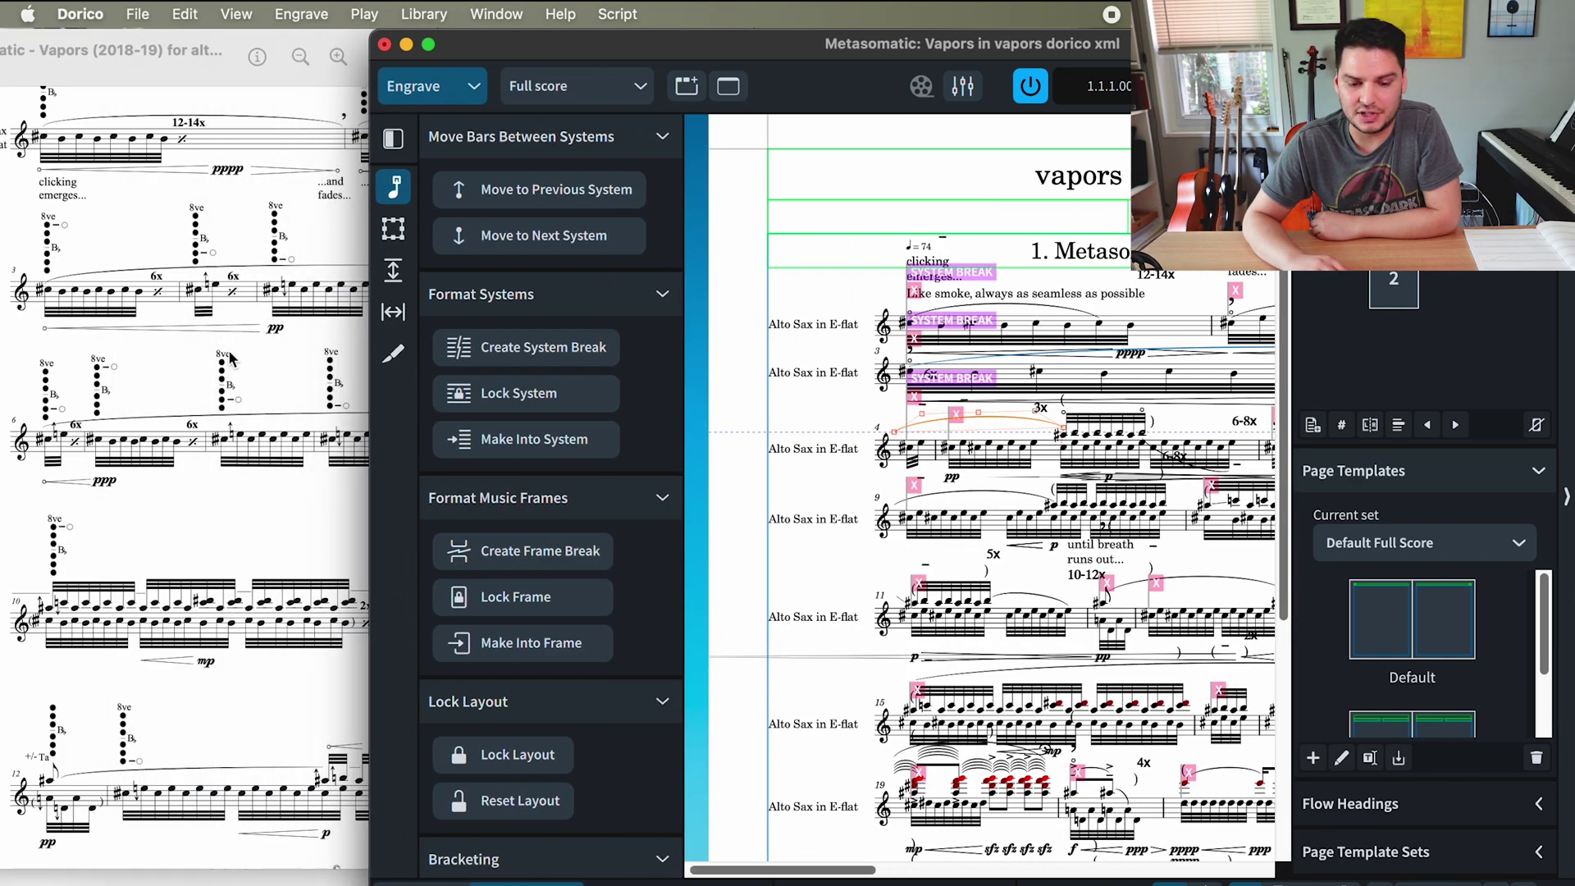
# - Resize the Dorico window back and forth to compare its system layout with the PDF
pyautogui.click(374, 274)
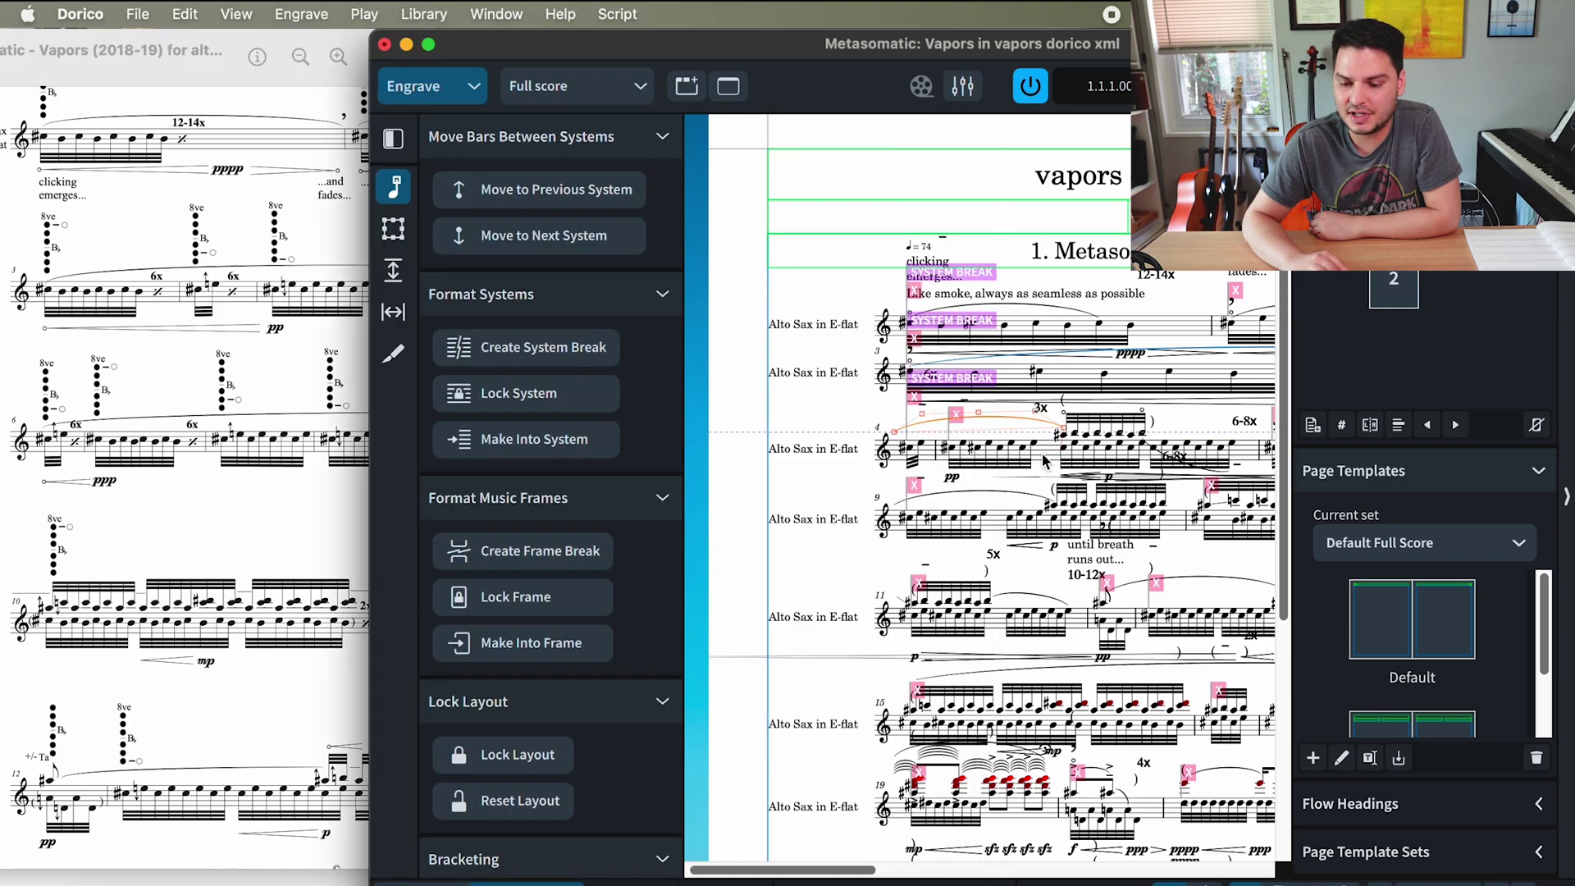
pyautogui.click(1047, 463)
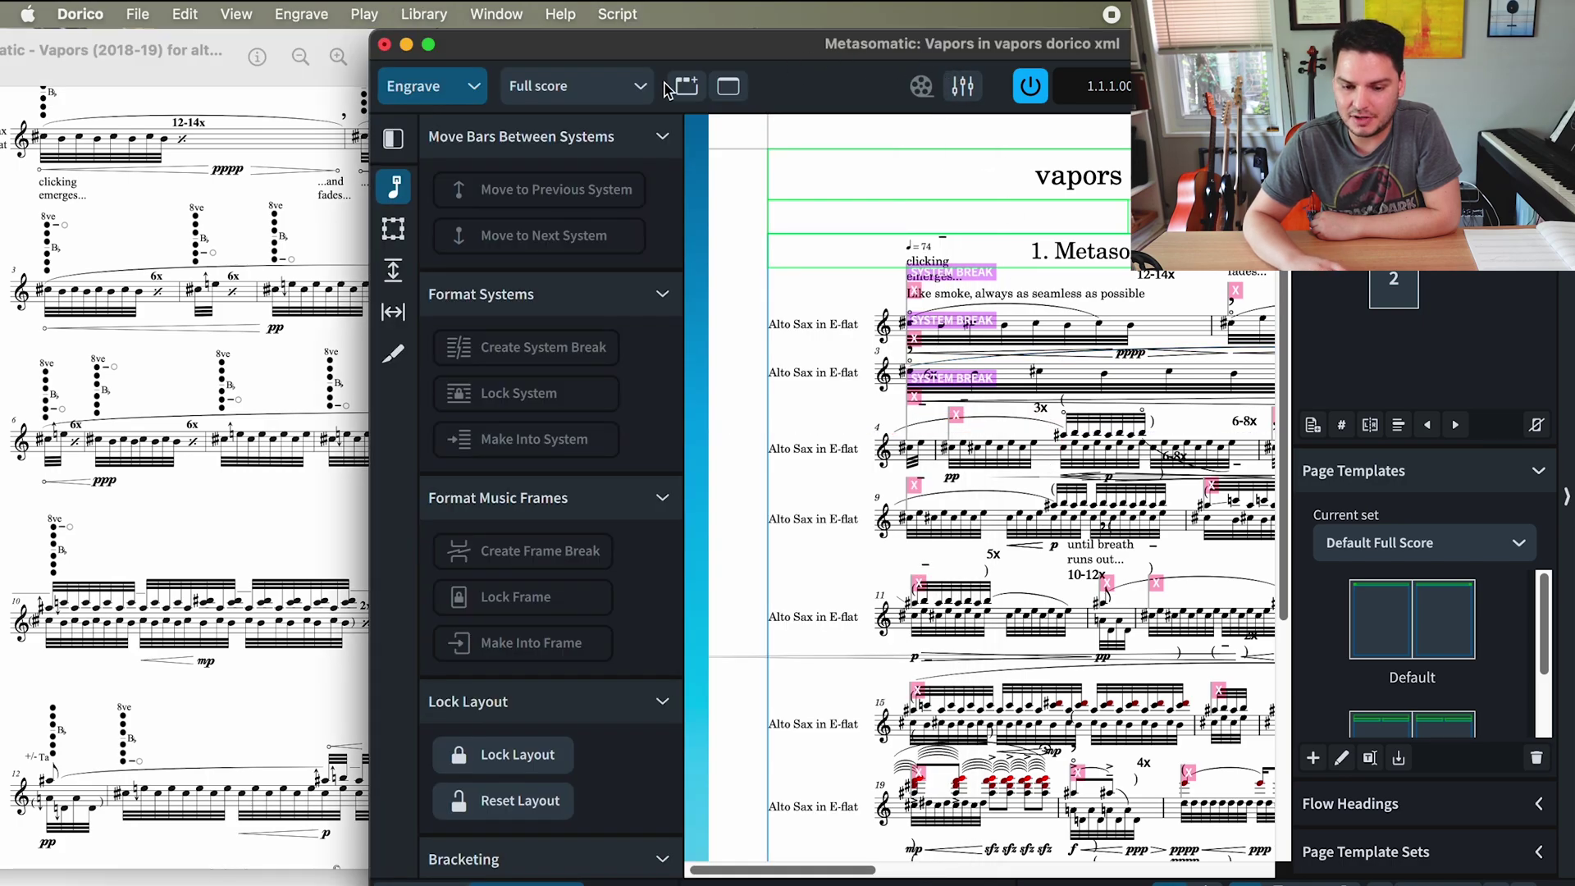
pyautogui.doubleClick(372, 83)
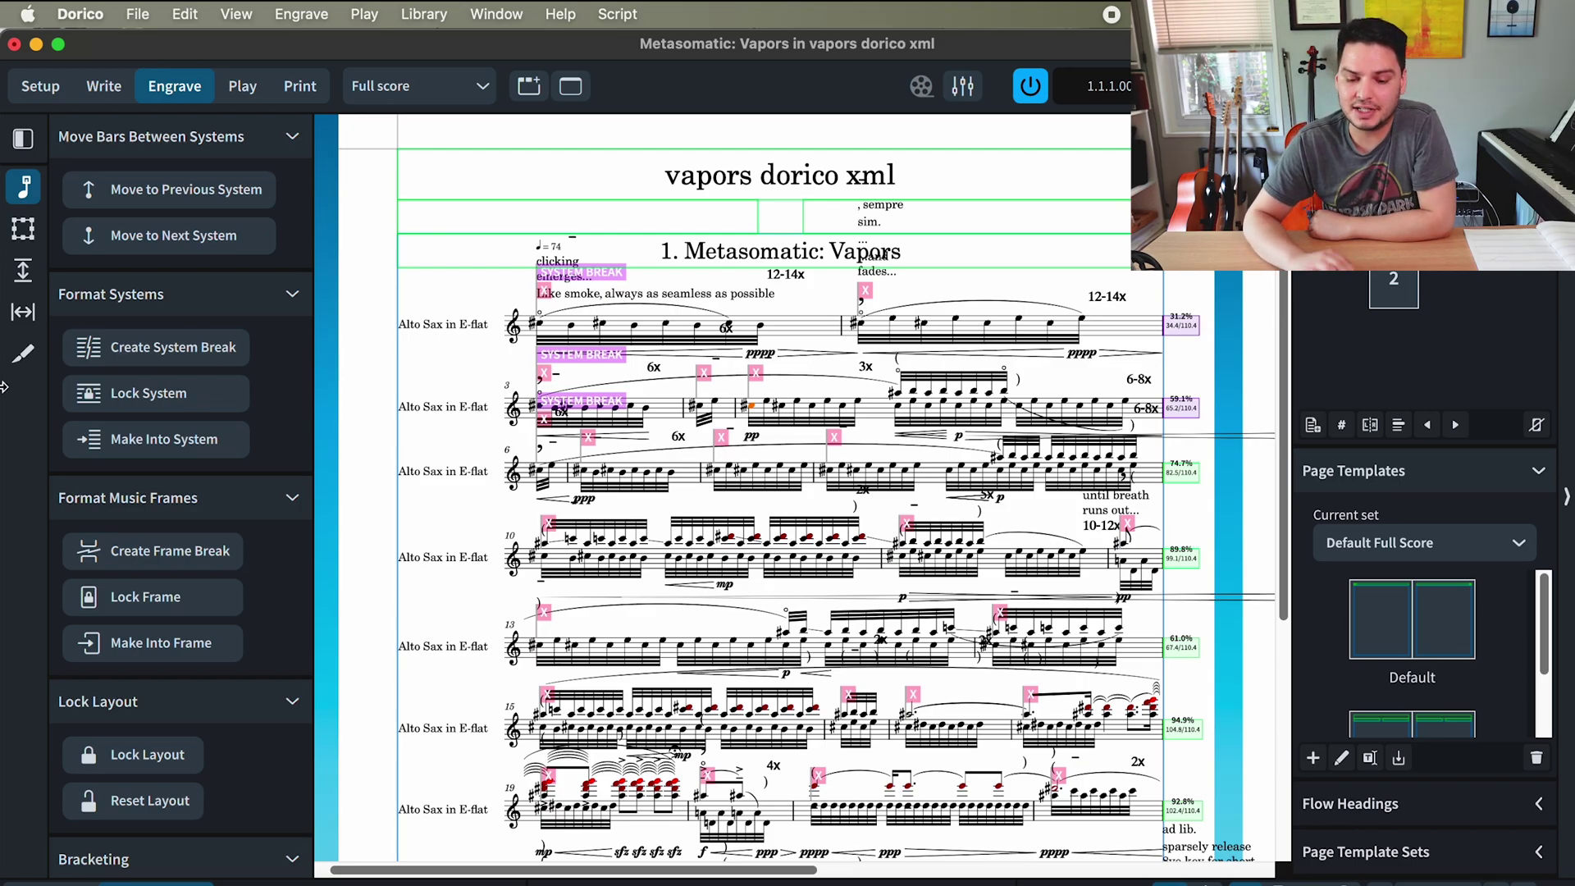
pyautogui.scroll(3, 696, 423)
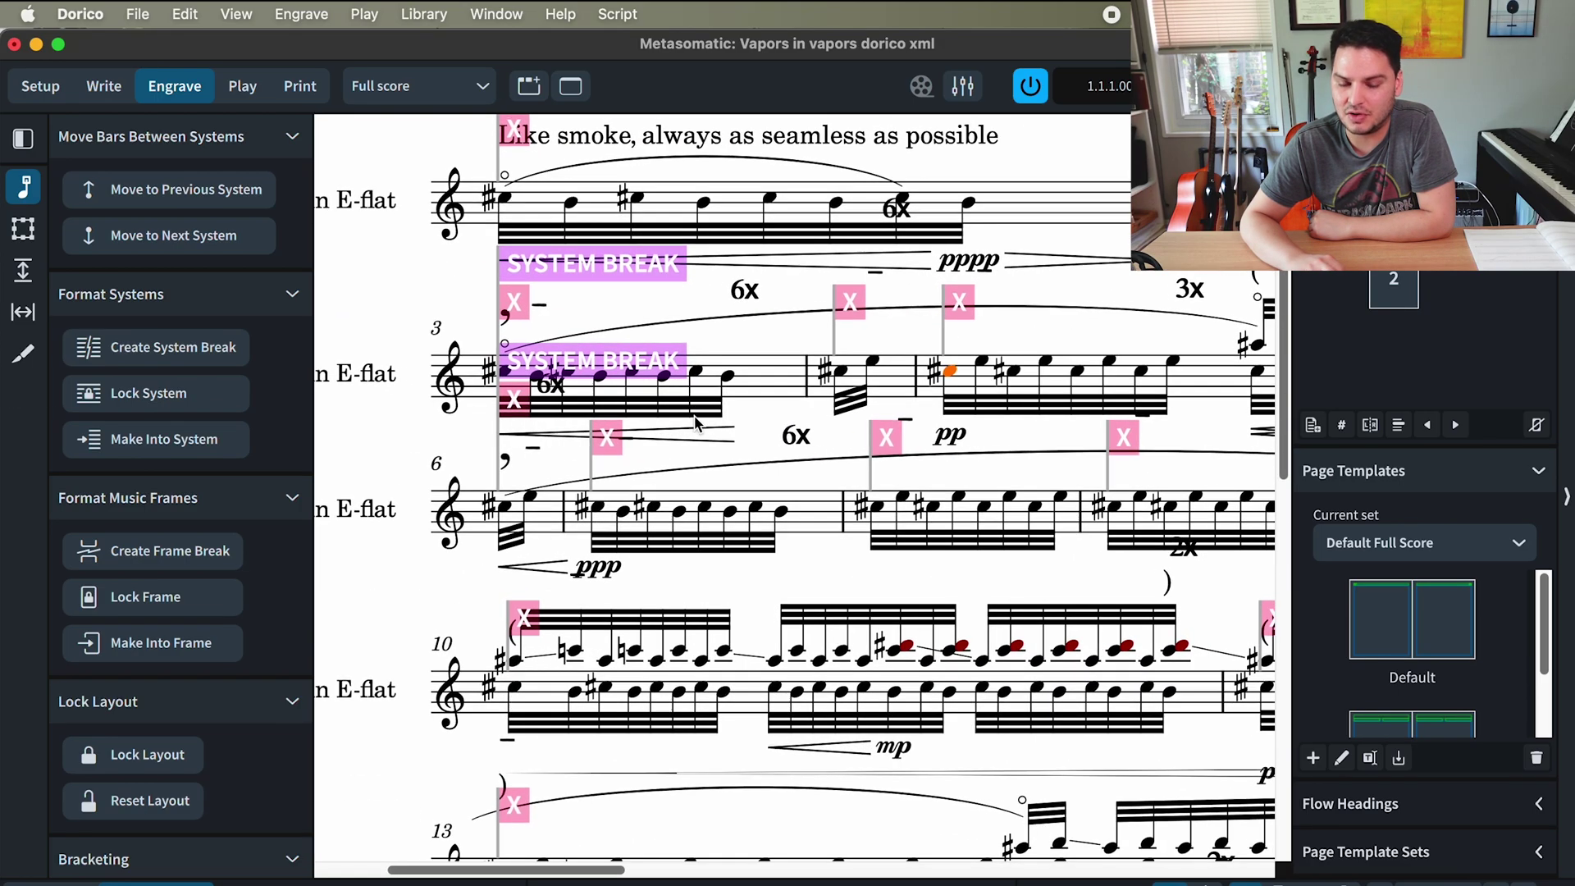
pyautogui.scroll(-1, 696, 424)
pyautogui.scroll(-4, 696, 423)
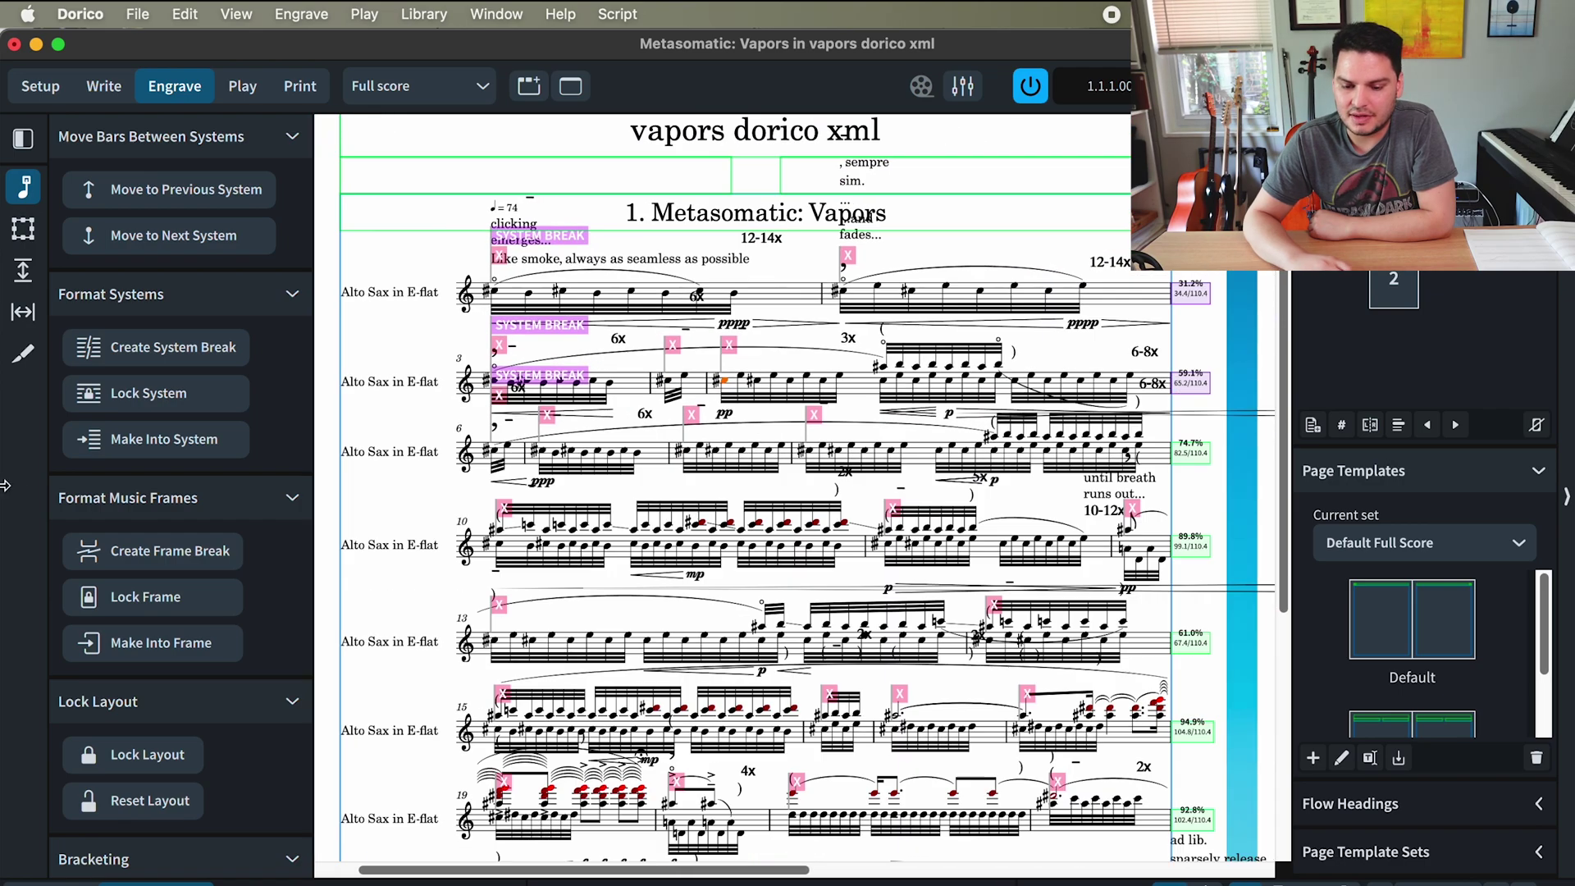
pyautogui.moveTo(2, 432); pyautogui.dragTo(648, 433)
pyautogui.click(332, 461)
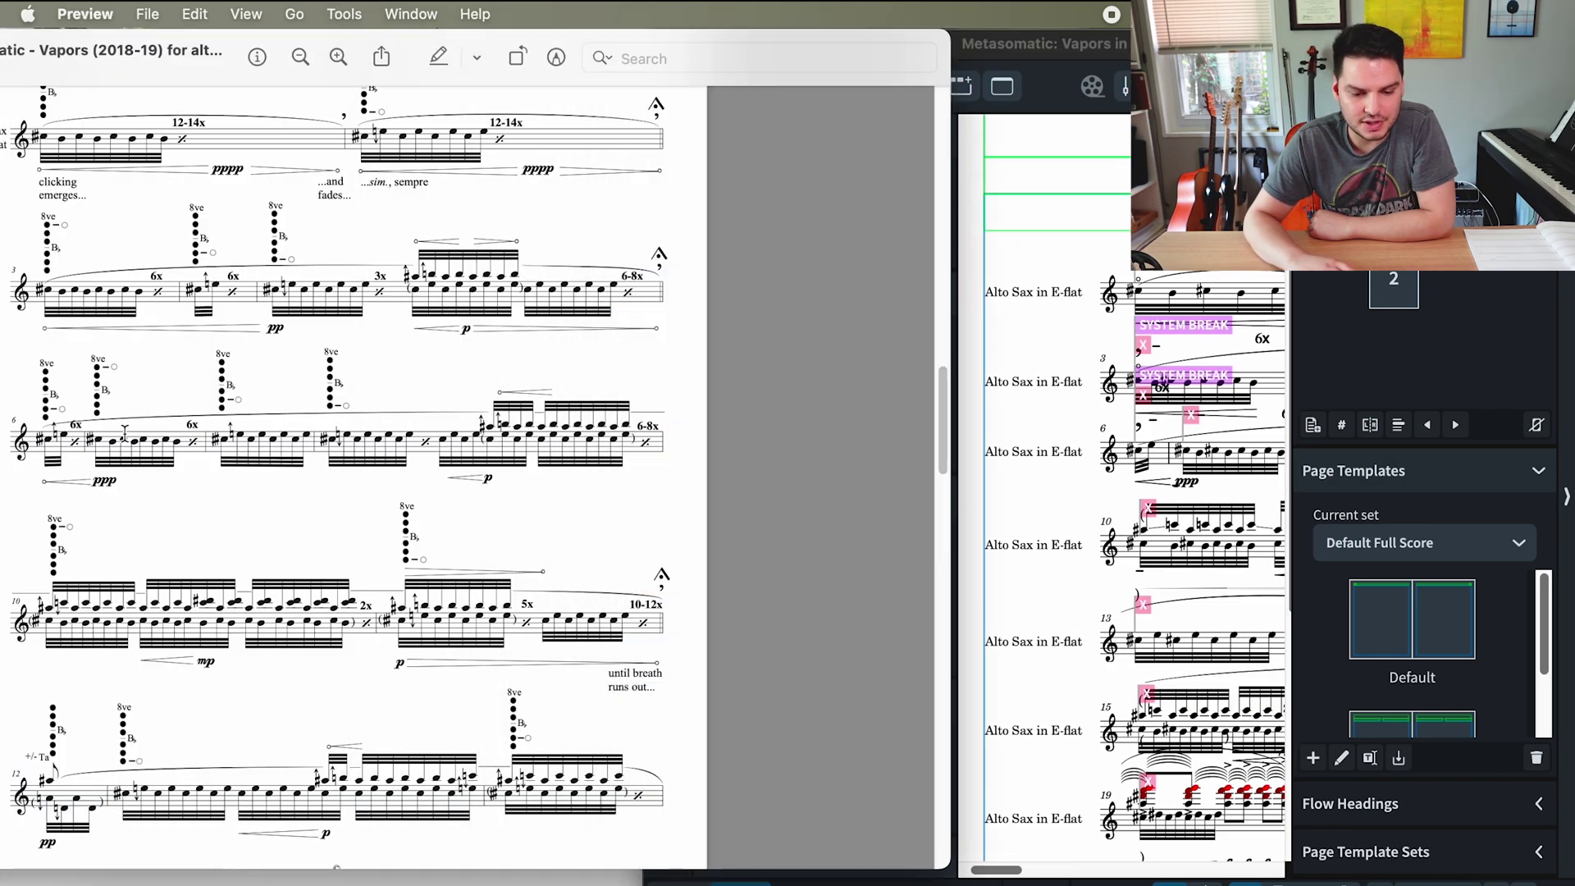
pyautogui.click(1067, 402)
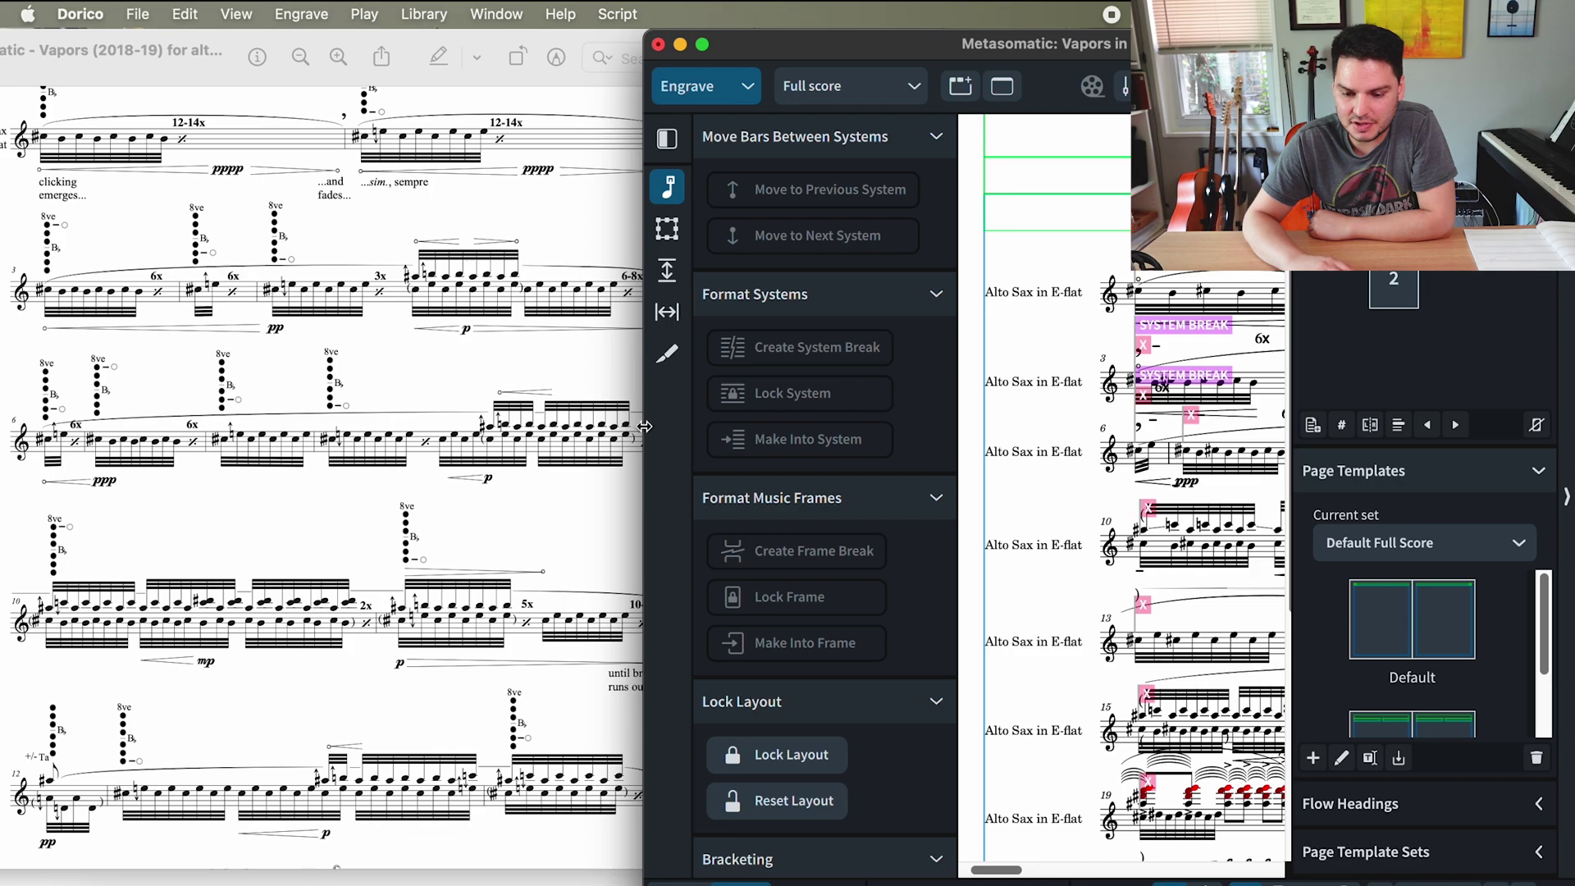
pyautogui.hotkey('ctrl', 'alt', 'Return')
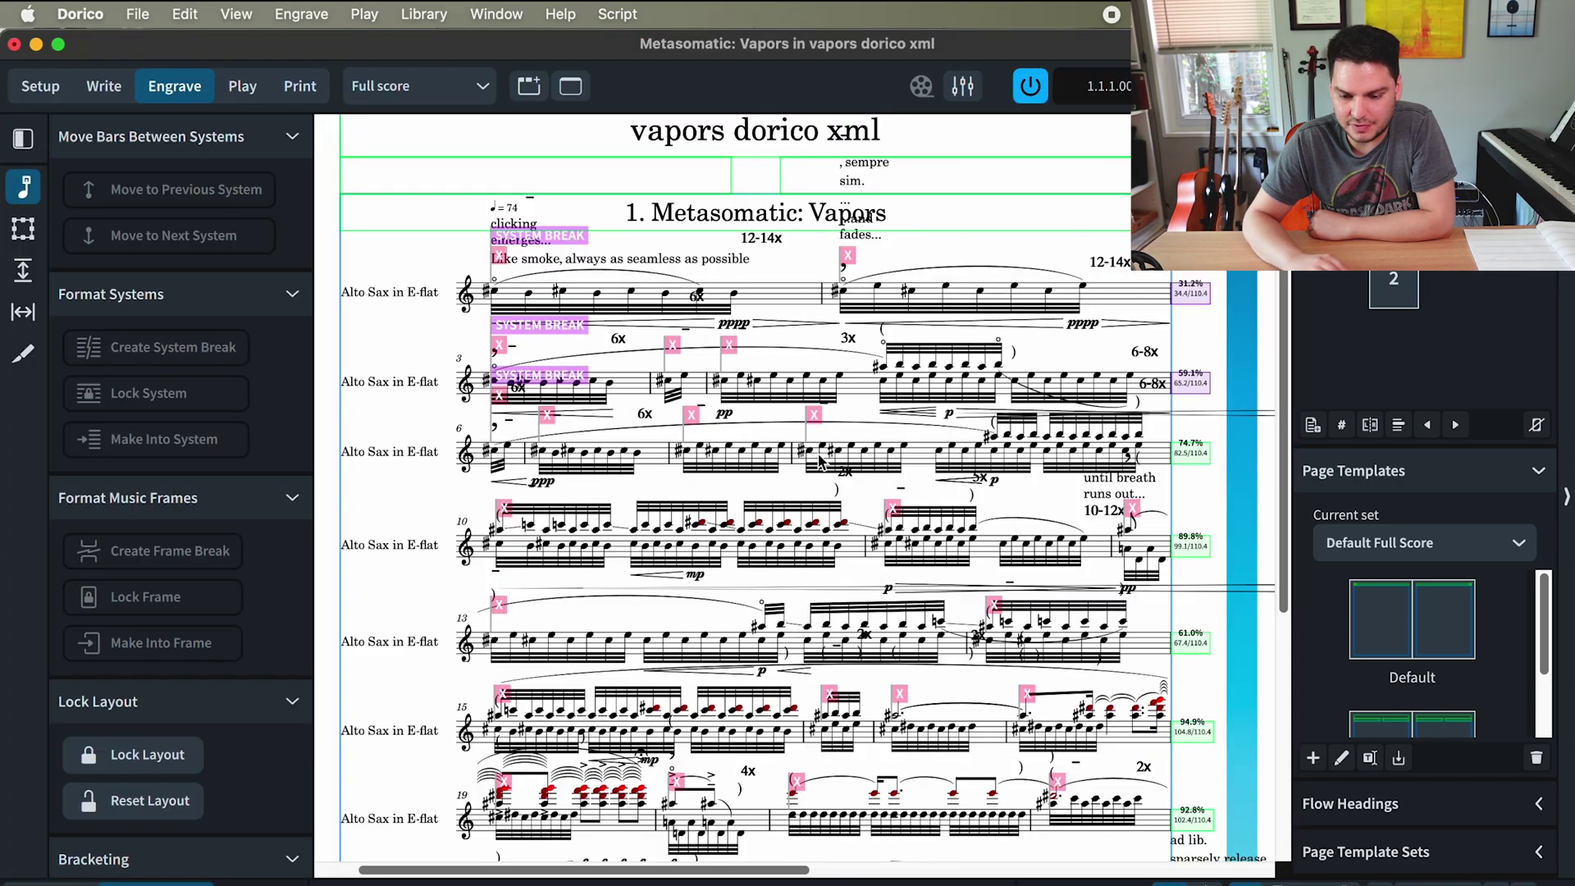
pyautogui.hotkey('ctrl', 'alt', 'BackSpace')
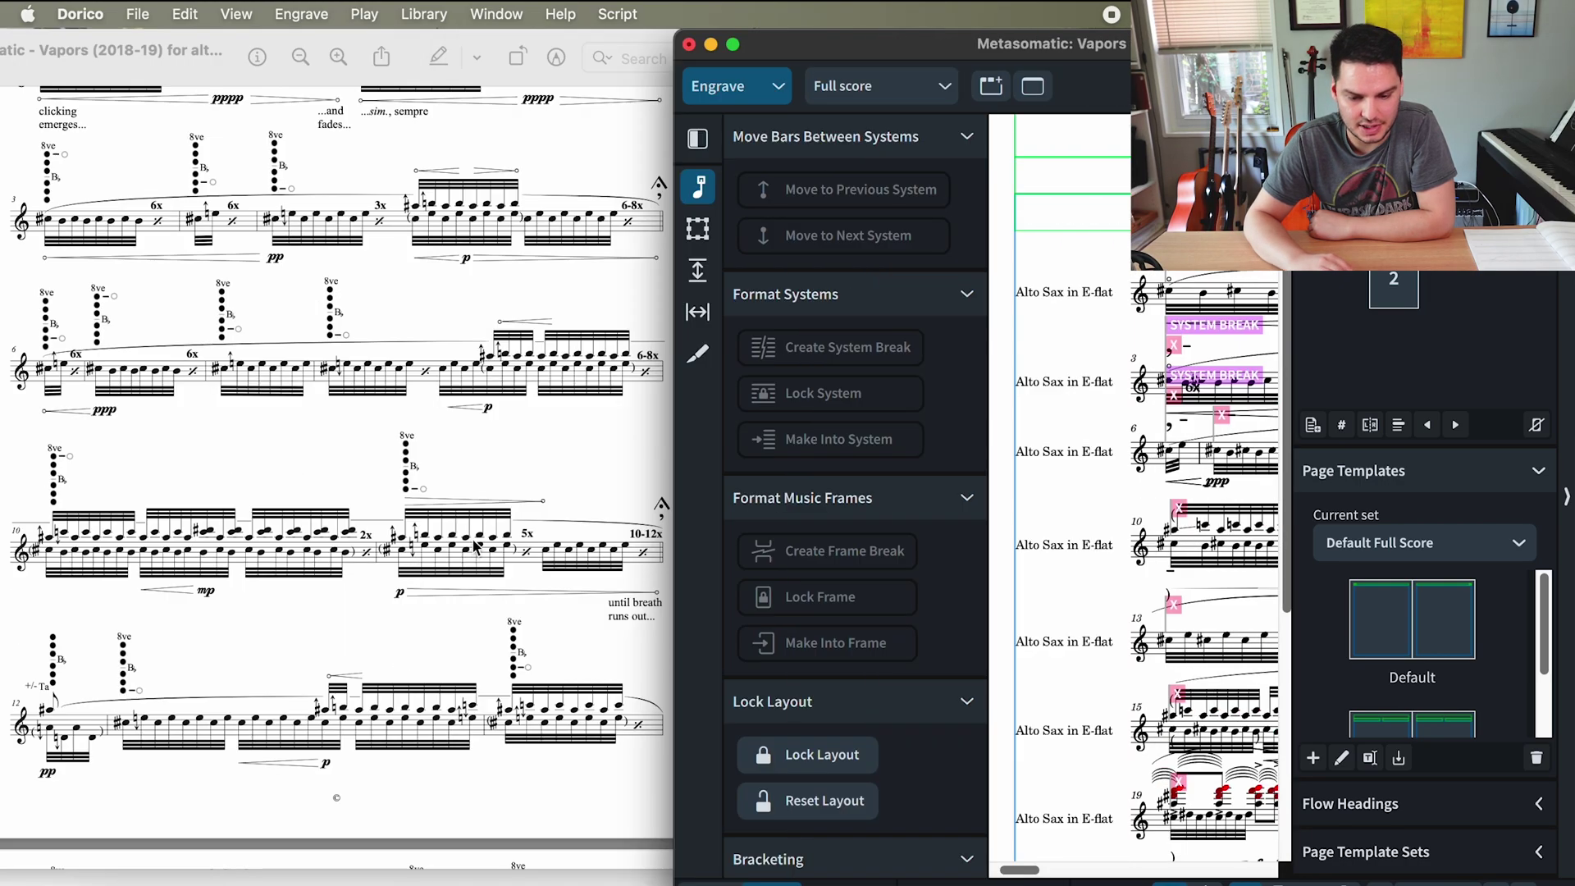
pyautogui.moveTo(670, 473); pyautogui.dragTo(4, 495)
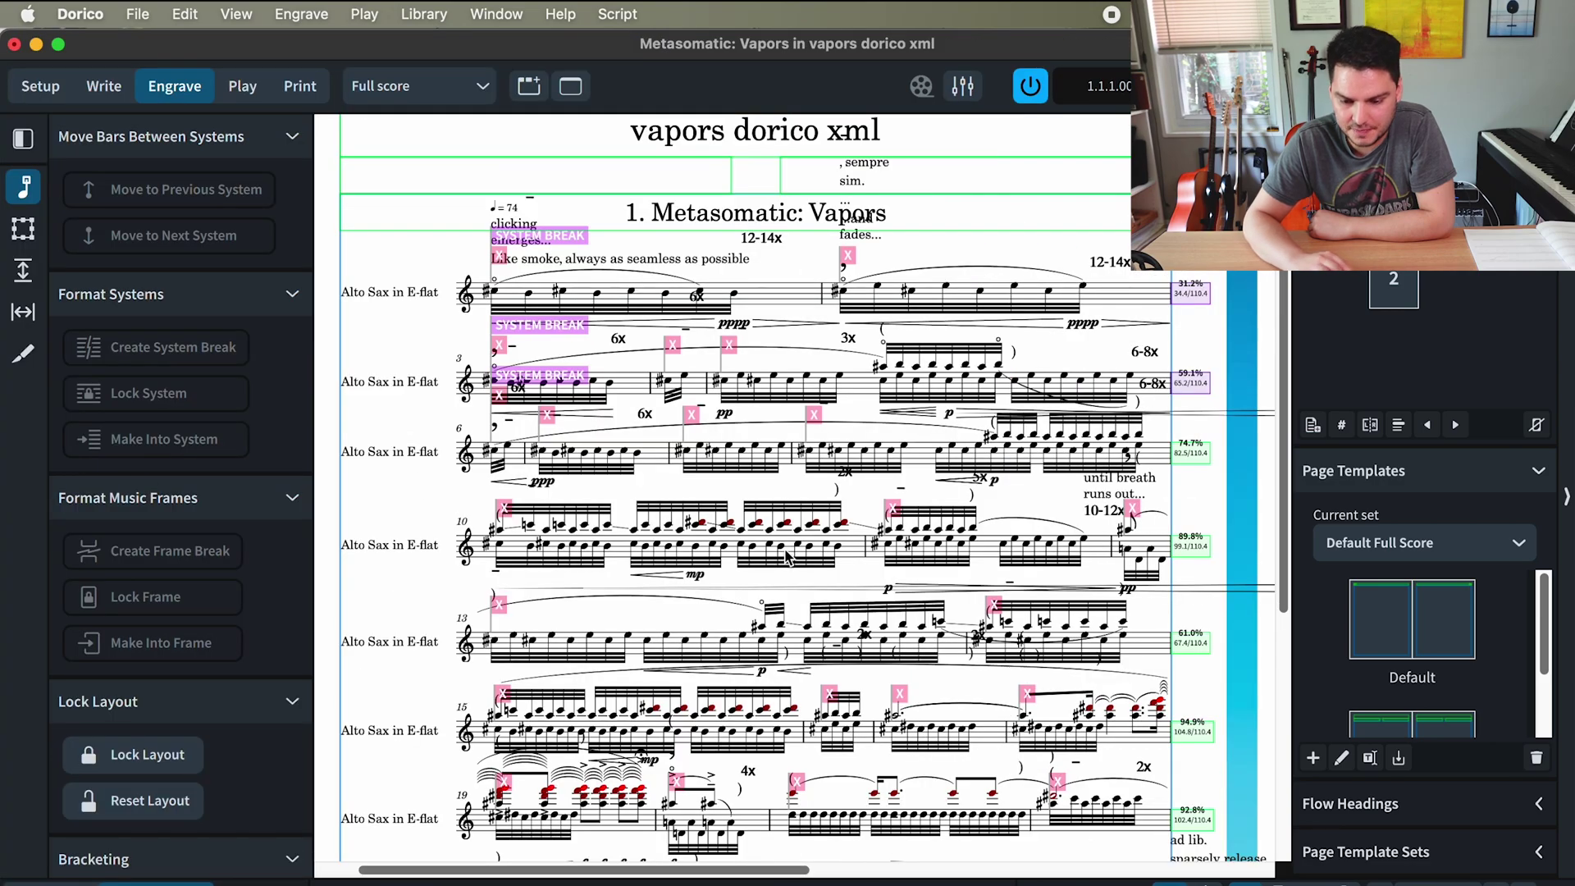
# - Select the bar 12 note to start the next system and check the breaks against the PDF
pyautogui.click(1130, 552)
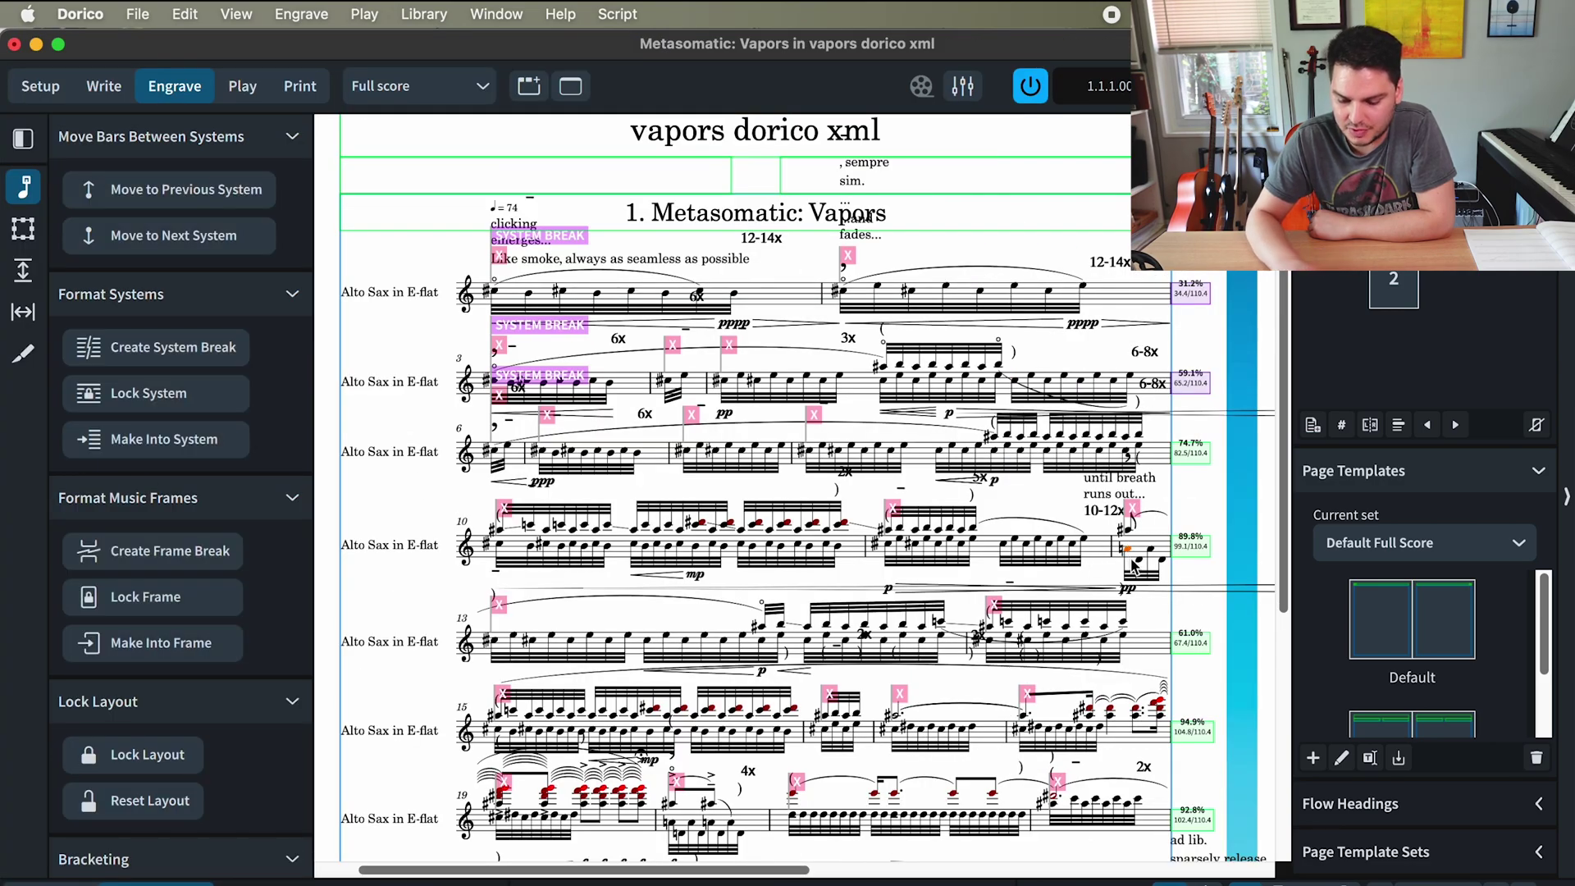
pyautogui.hotkey('ctrl', 'alt', 'BackSpace')
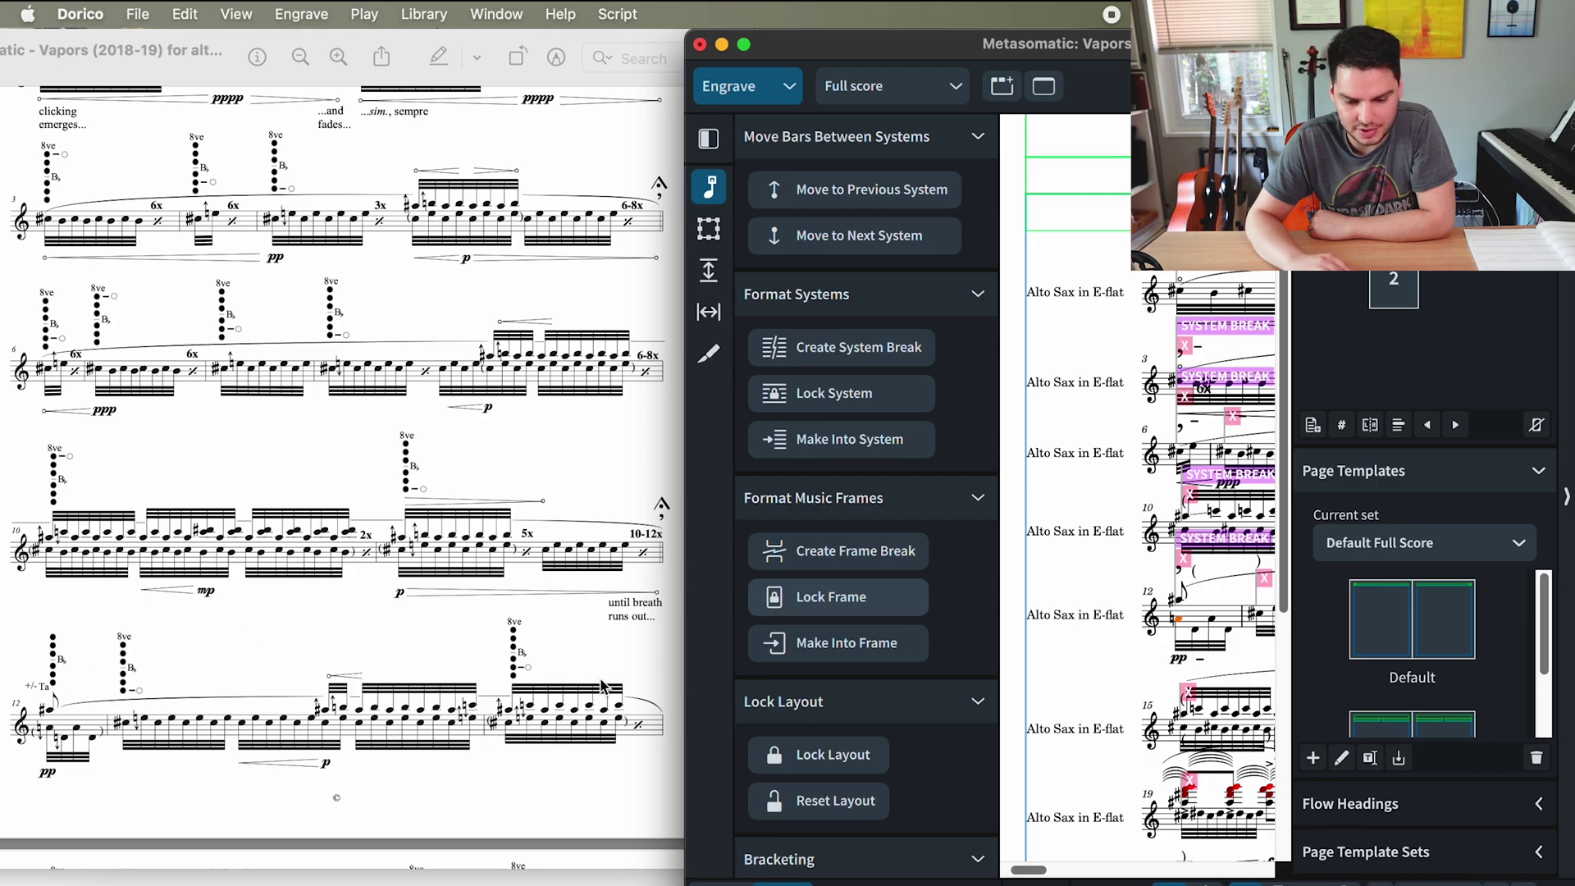
pyautogui.hotkey('ctrl', 'alt', 'Return')
pyautogui.scroll(5, 621, 515)
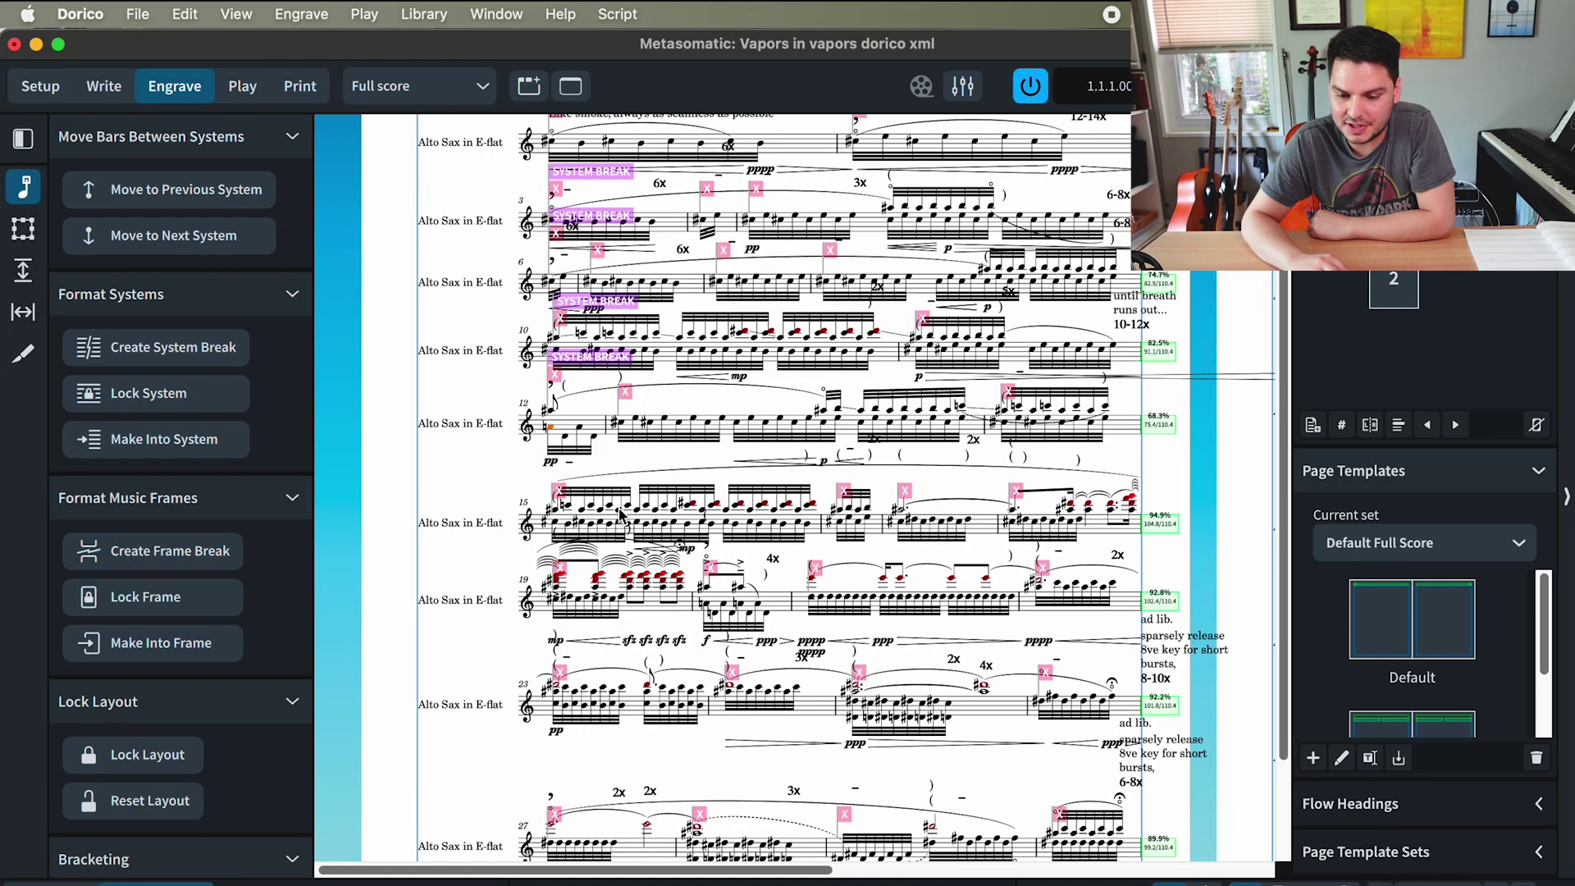
pyautogui.scroll(2, 621, 515)
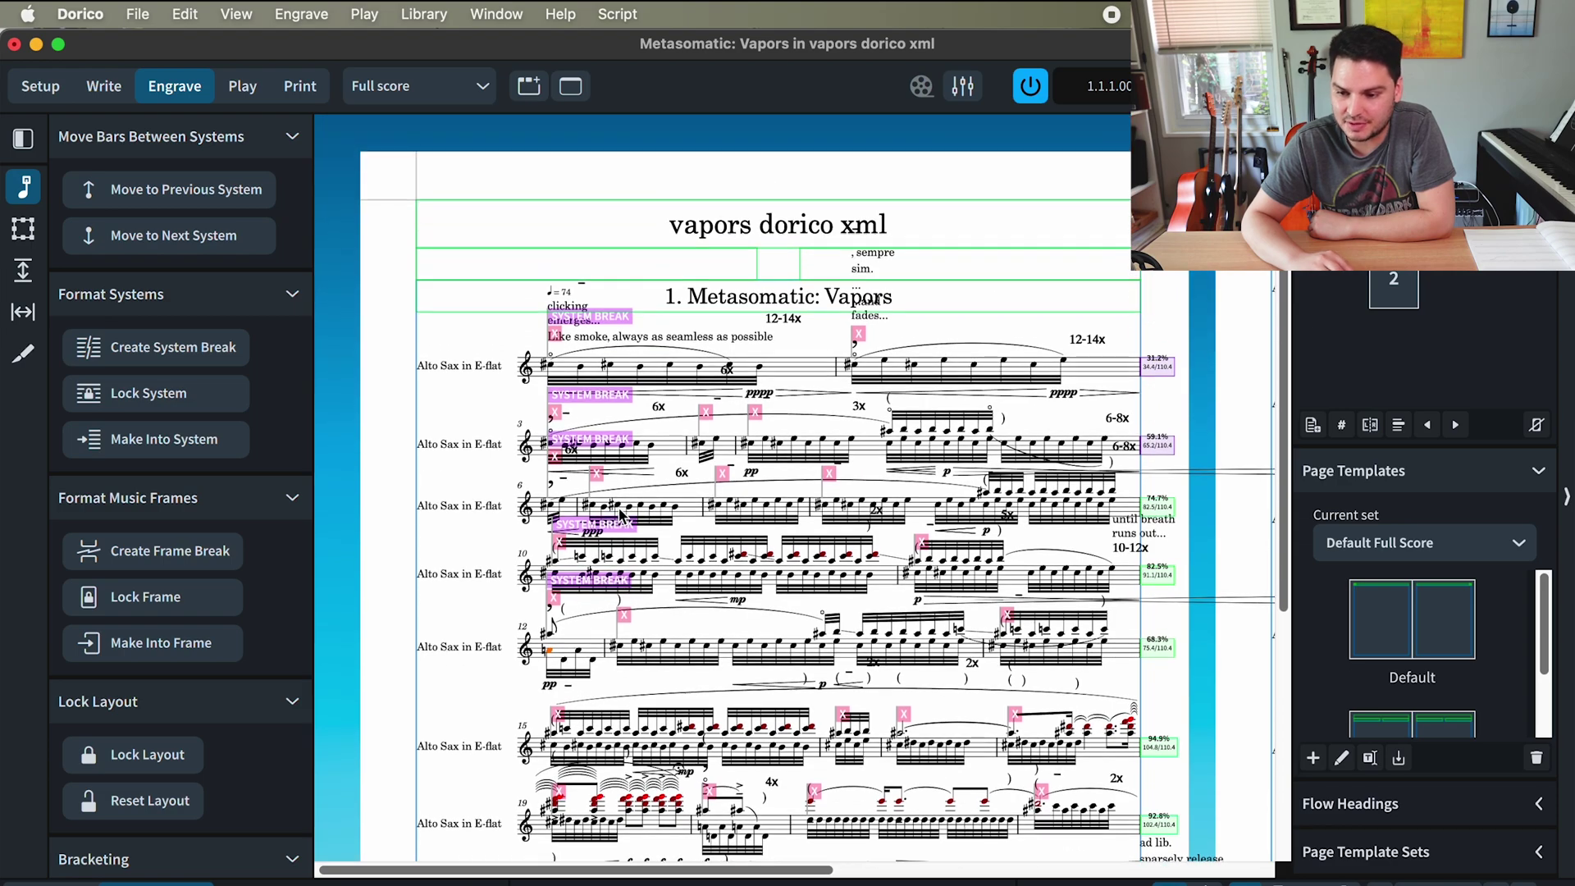
pyautogui.scroll(-2, 621, 516)
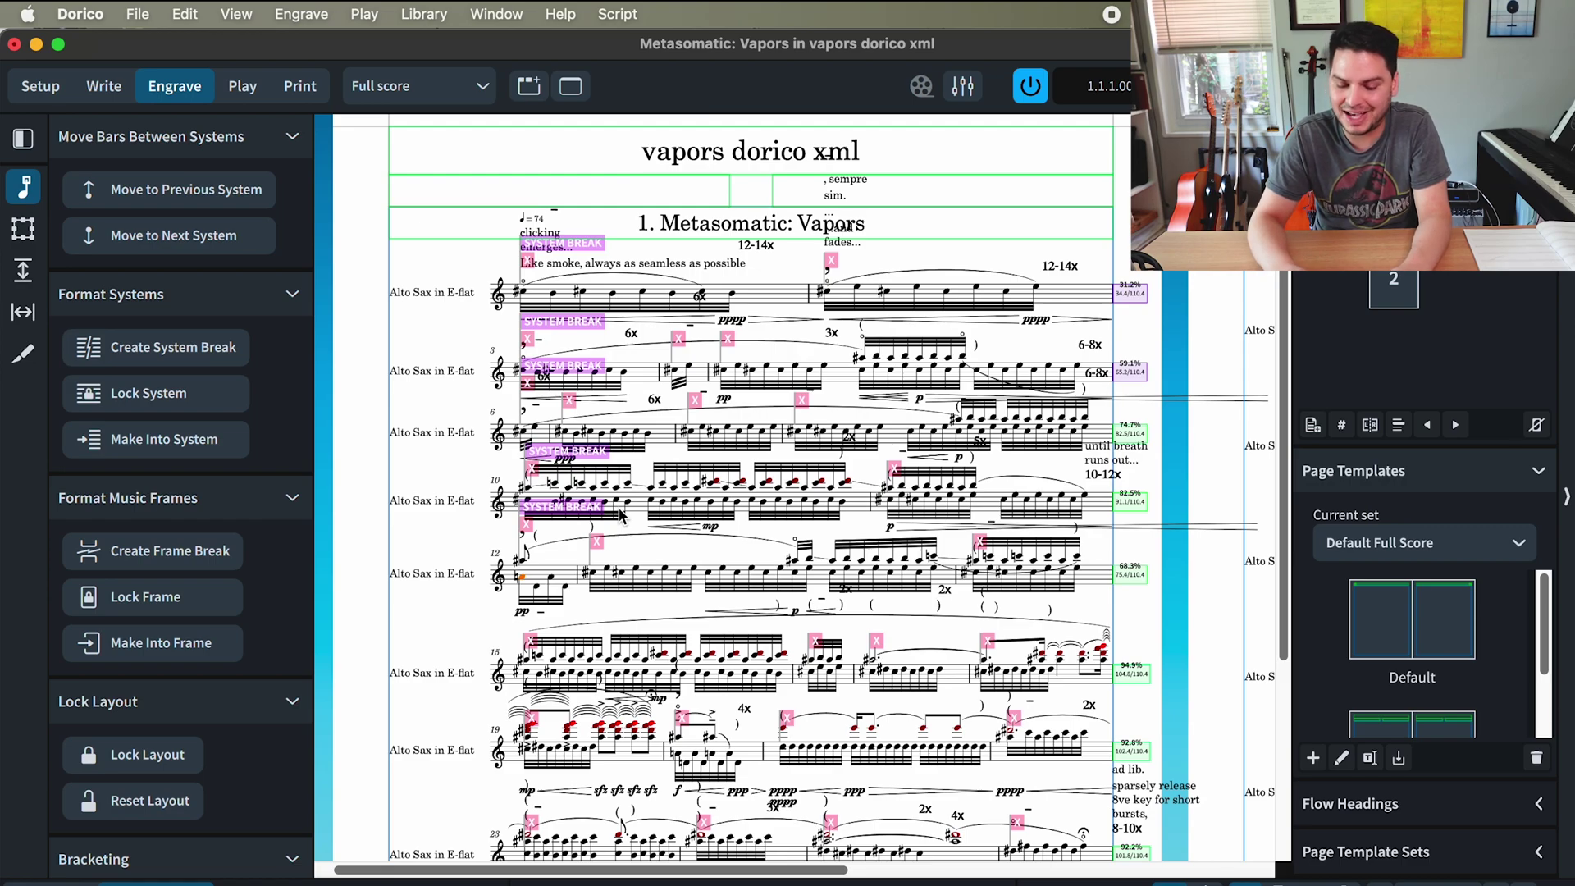
# - In Layout Options Casting Off, set a fixed 5 systems per frame with fixed bars per system off
pyautogui.press('super+shift+l')
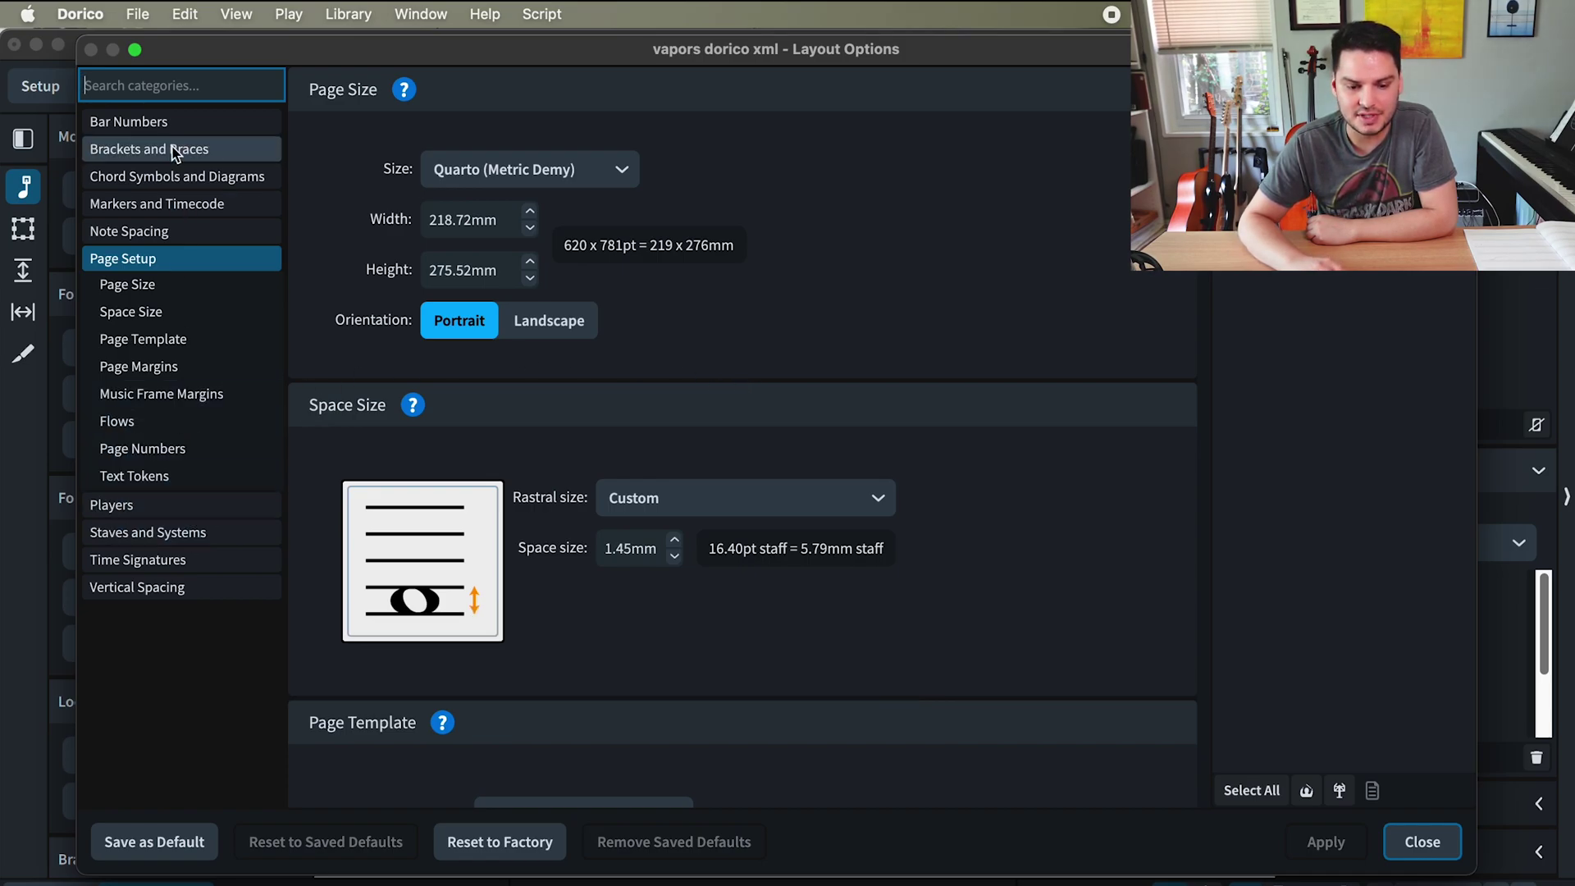
pyautogui.click(182, 535)
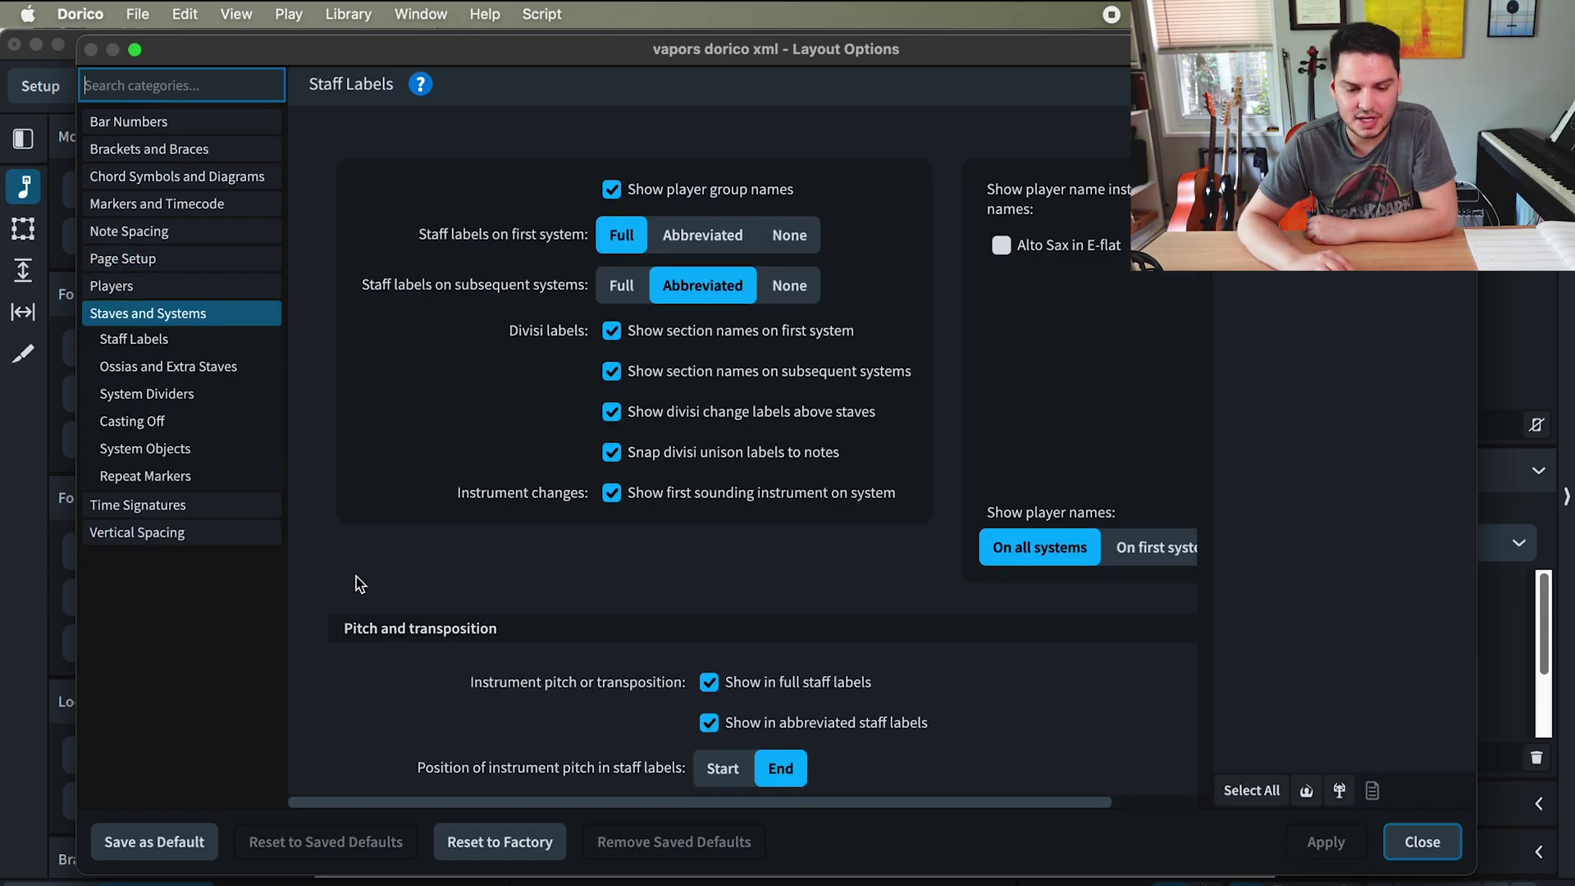
pyautogui.click(162, 425)
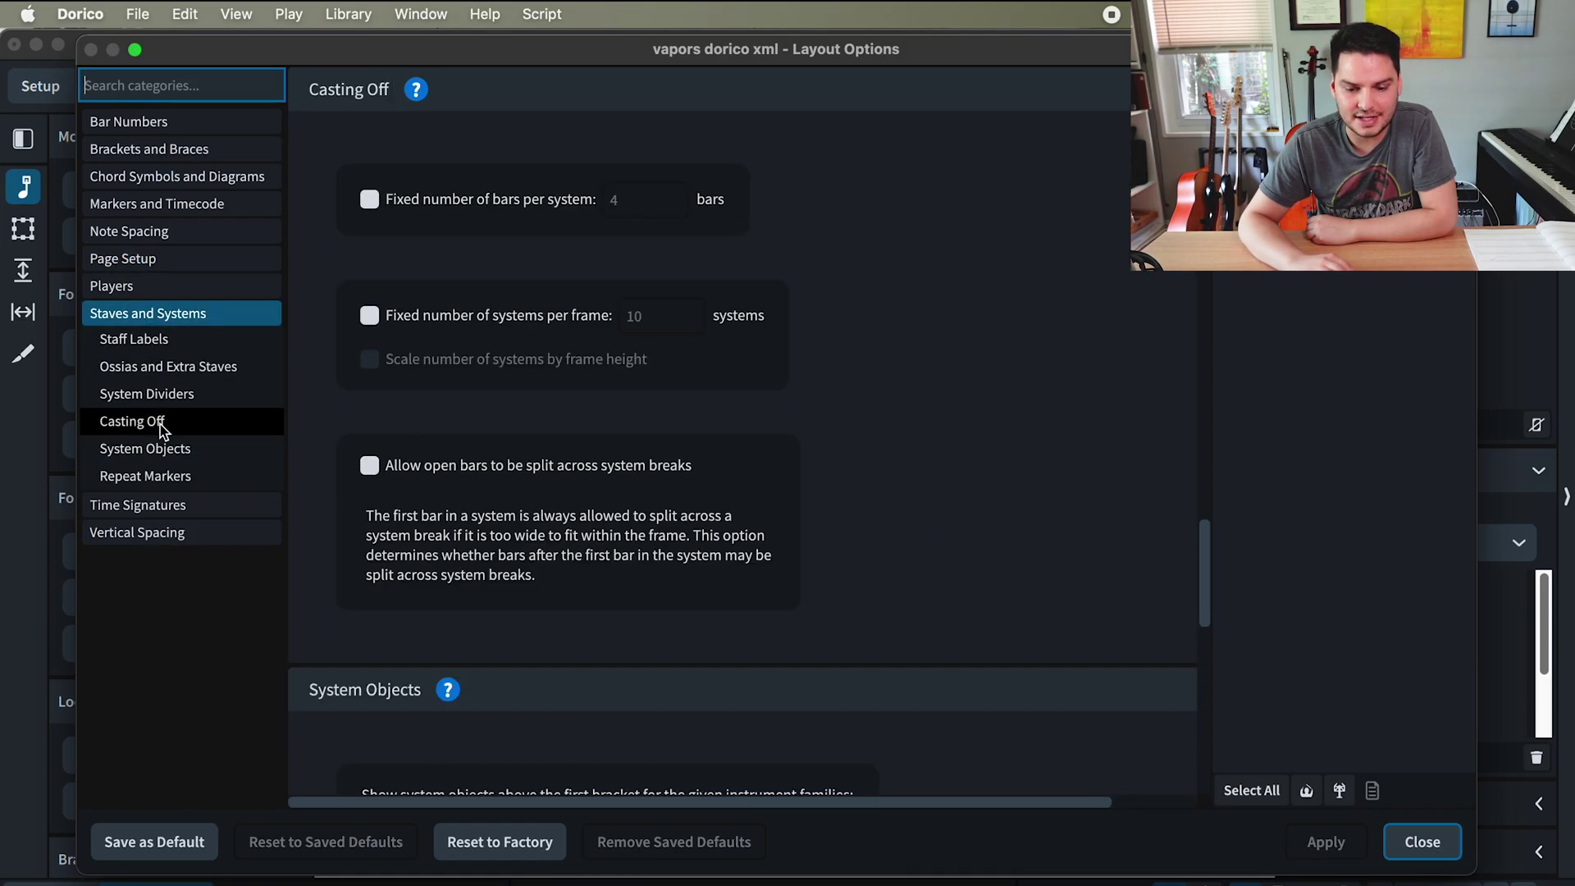
pyautogui.click(369, 201)
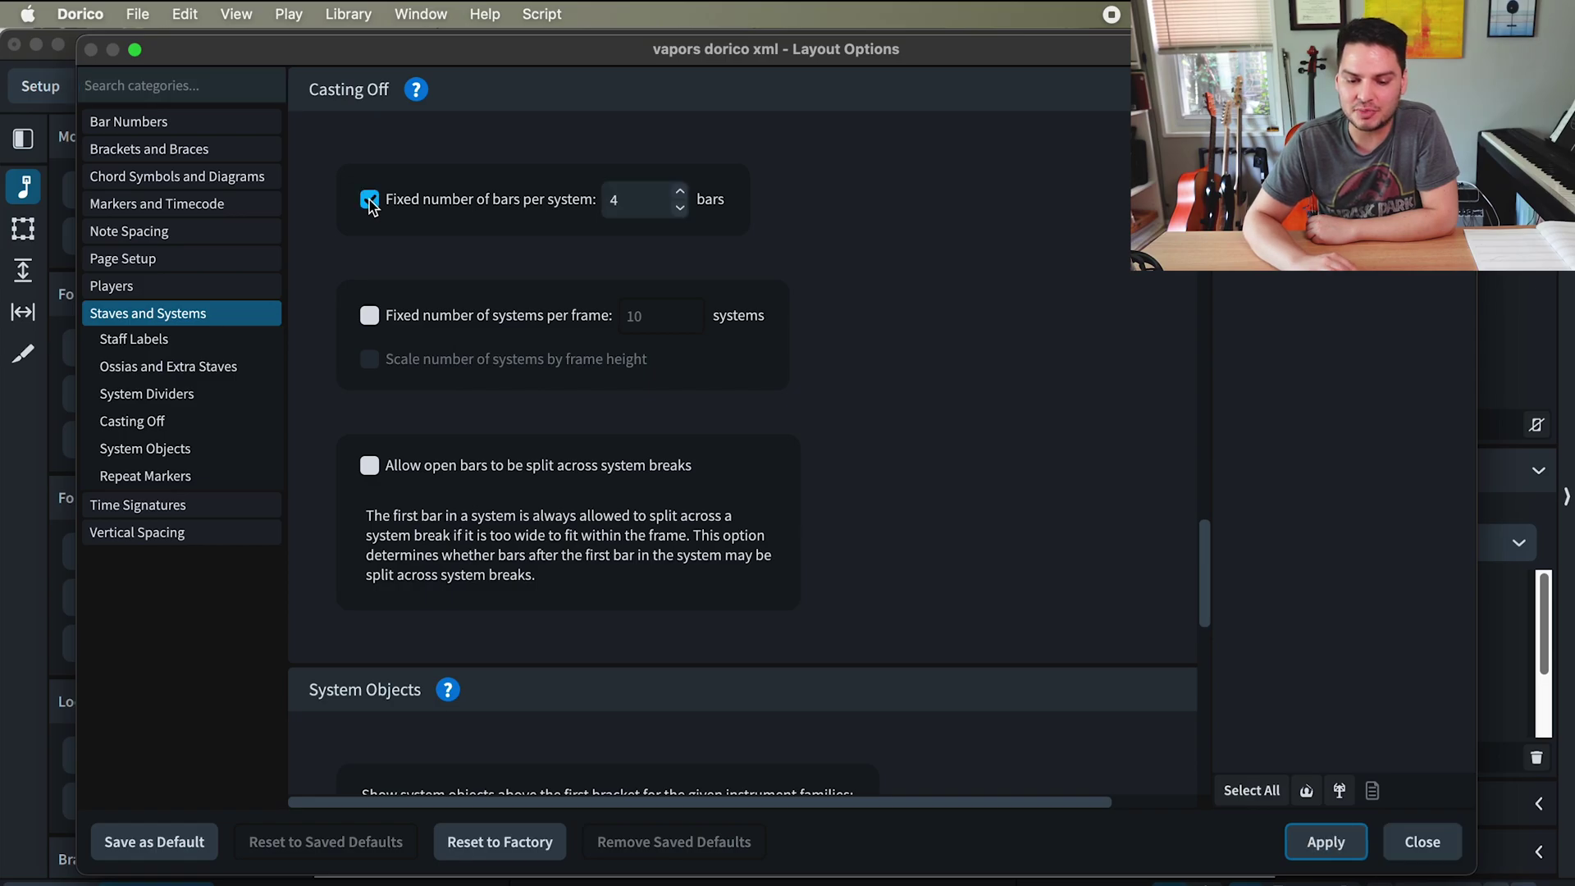
pyautogui.doubleClick(643, 197)
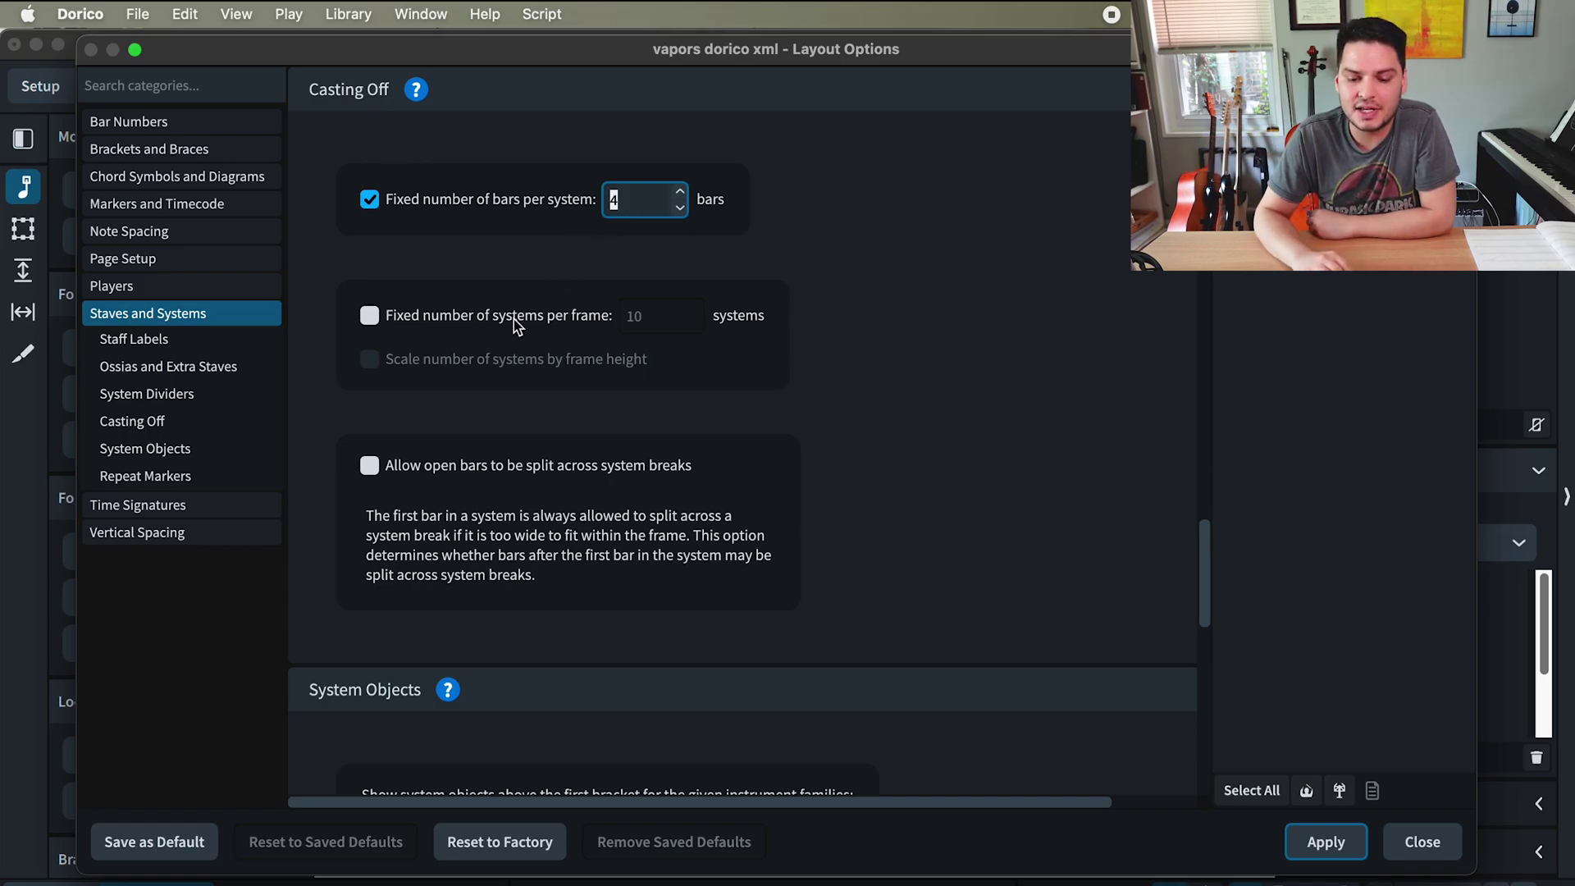
pyautogui.click(369, 199)
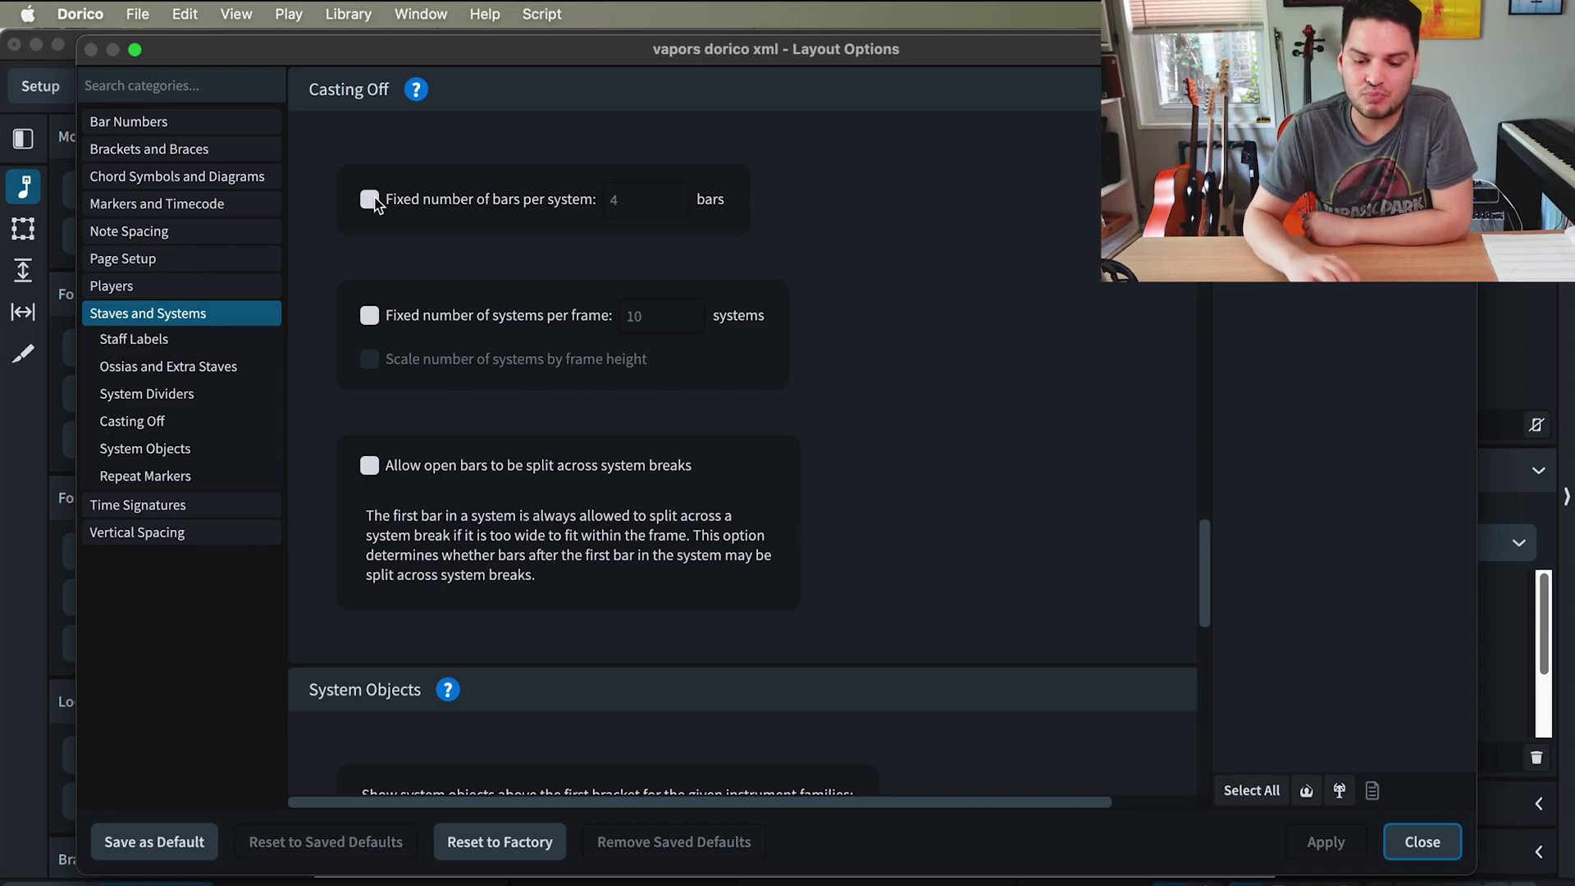
pyautogui.click(370, 315)
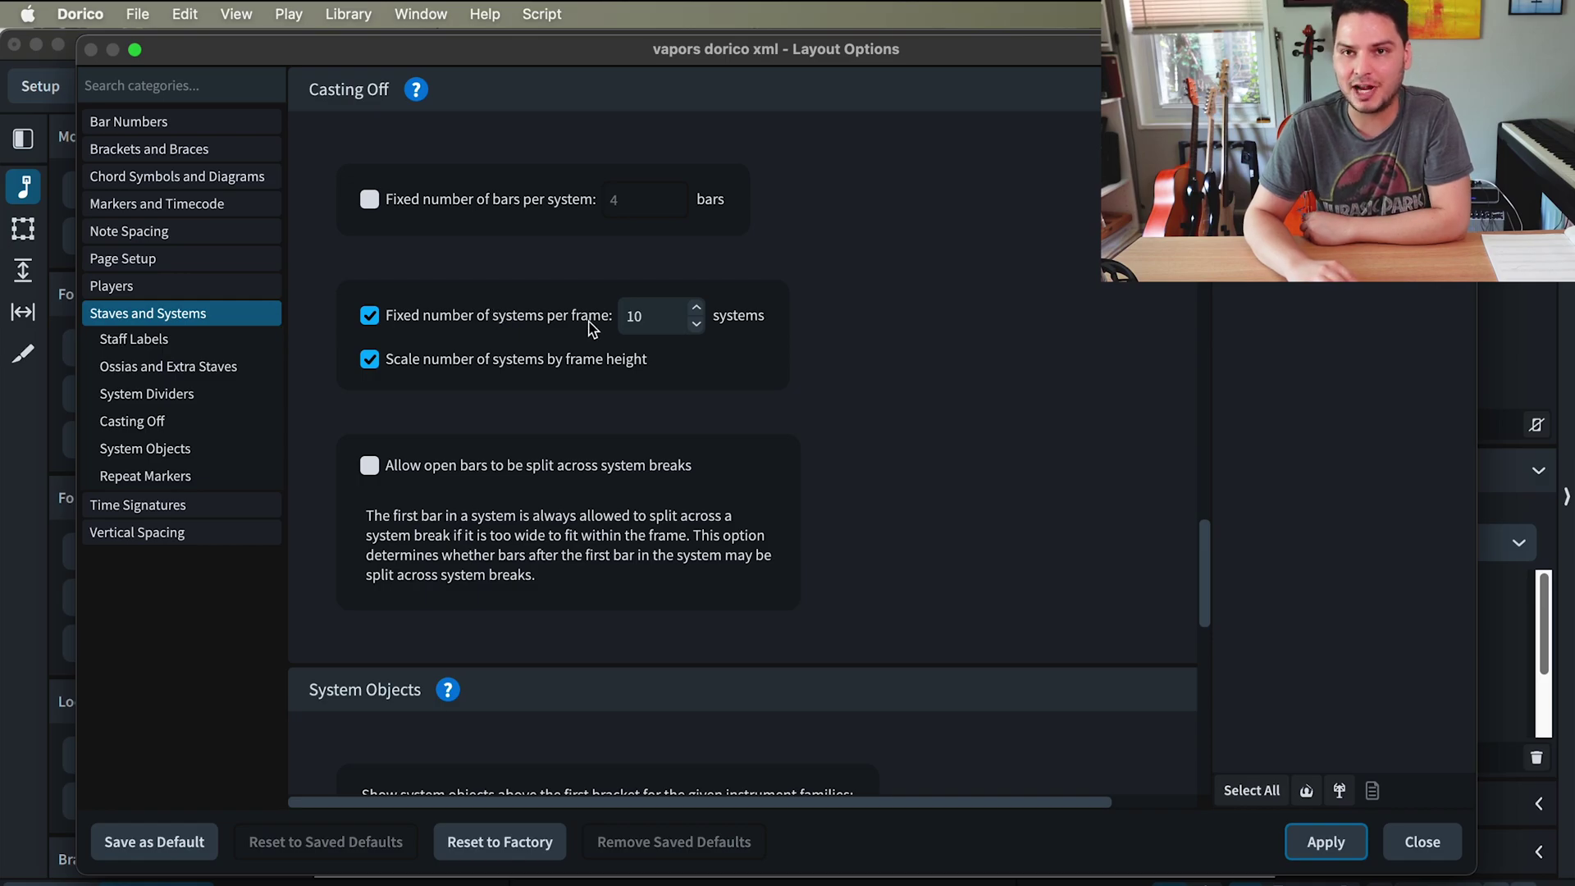
pyautogui.doubleClick(636, 317)
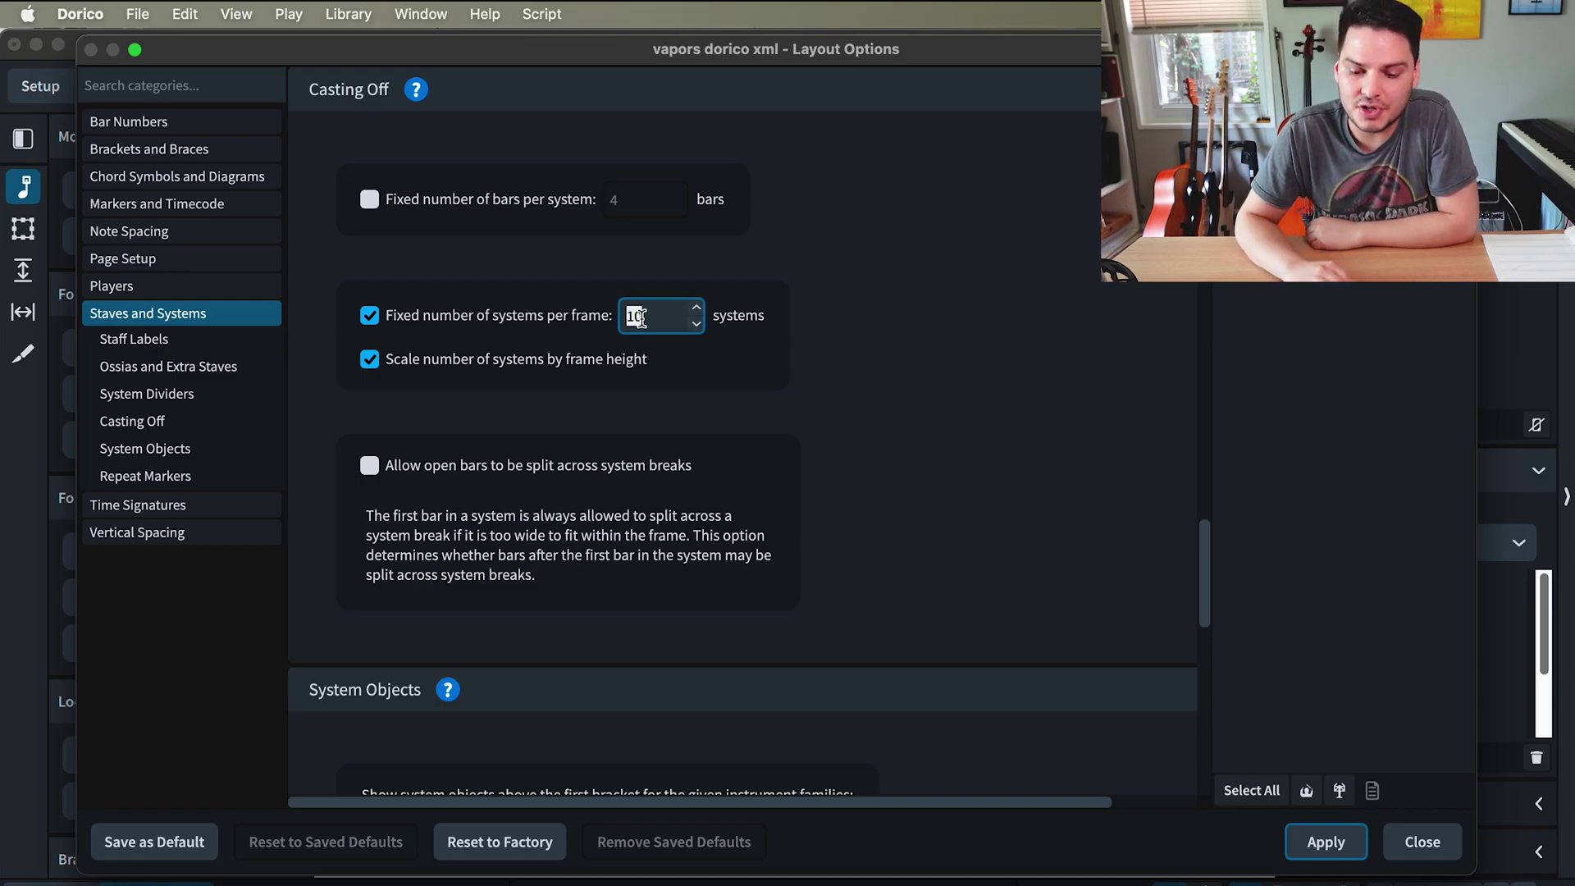
pyautogui.write('5')
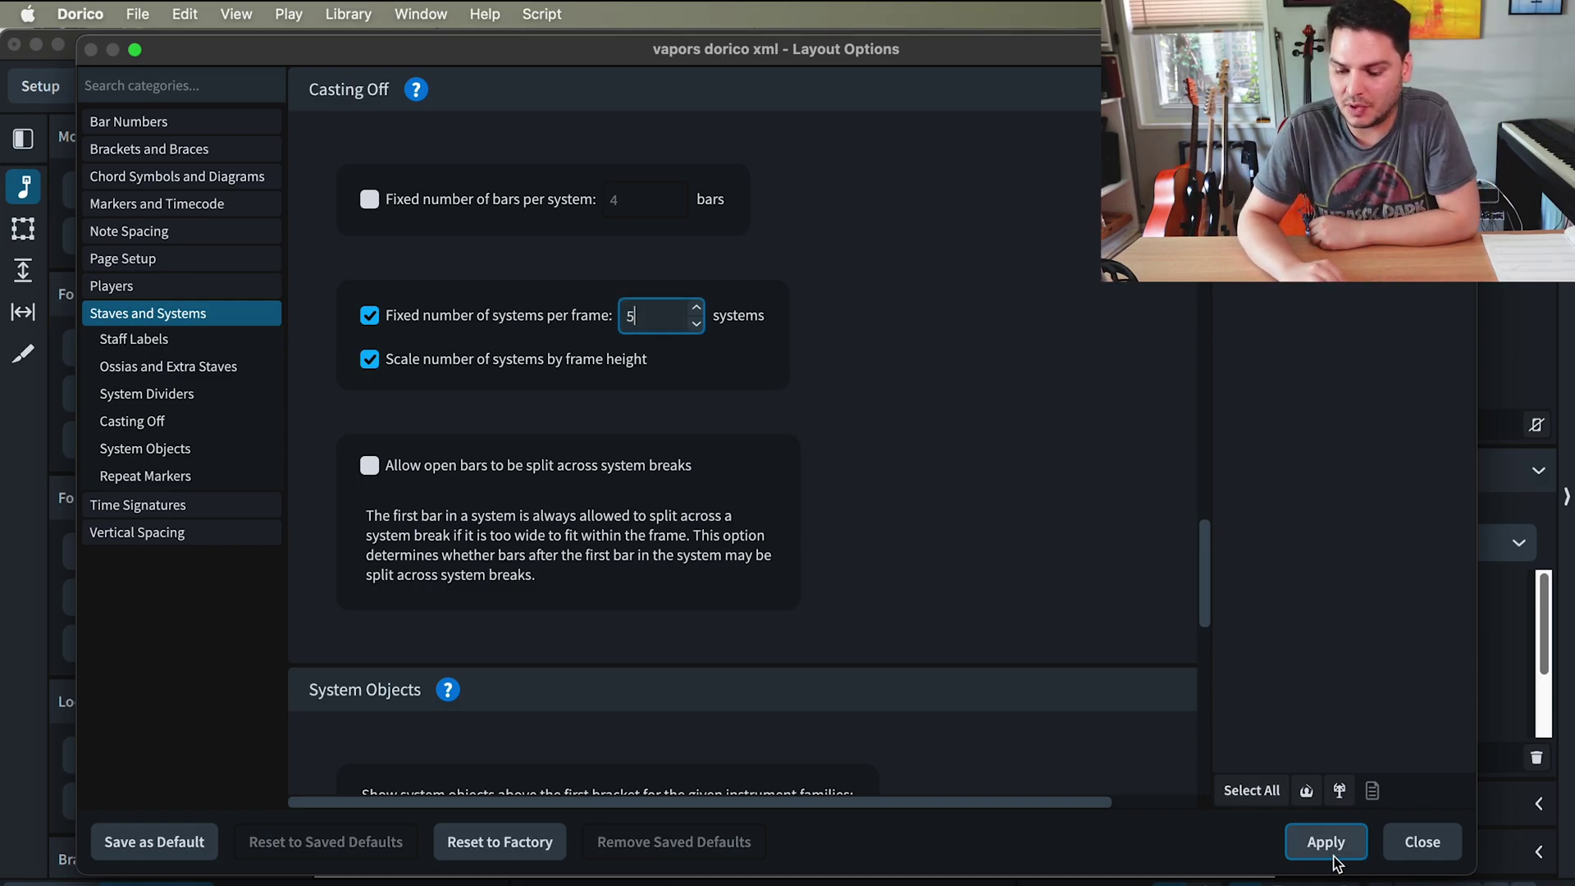
pyautogui.click(1326, 842)
# - Close the layout options and look over the Dorico score
pyautogui.click(1422, 842)
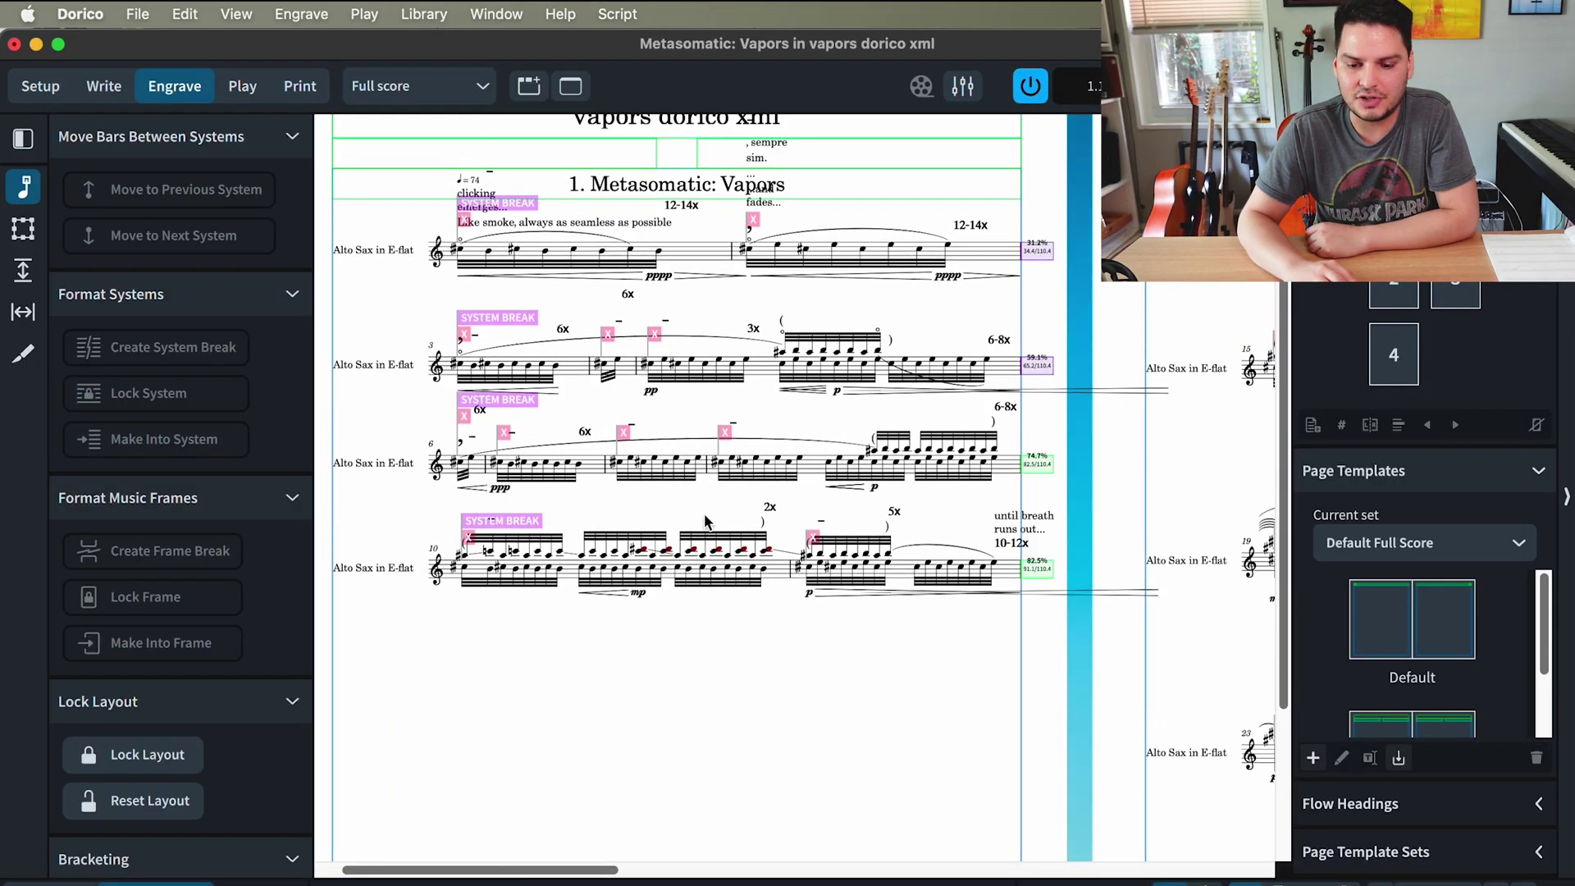
pyautogui.scroll(-2, 704, 514)
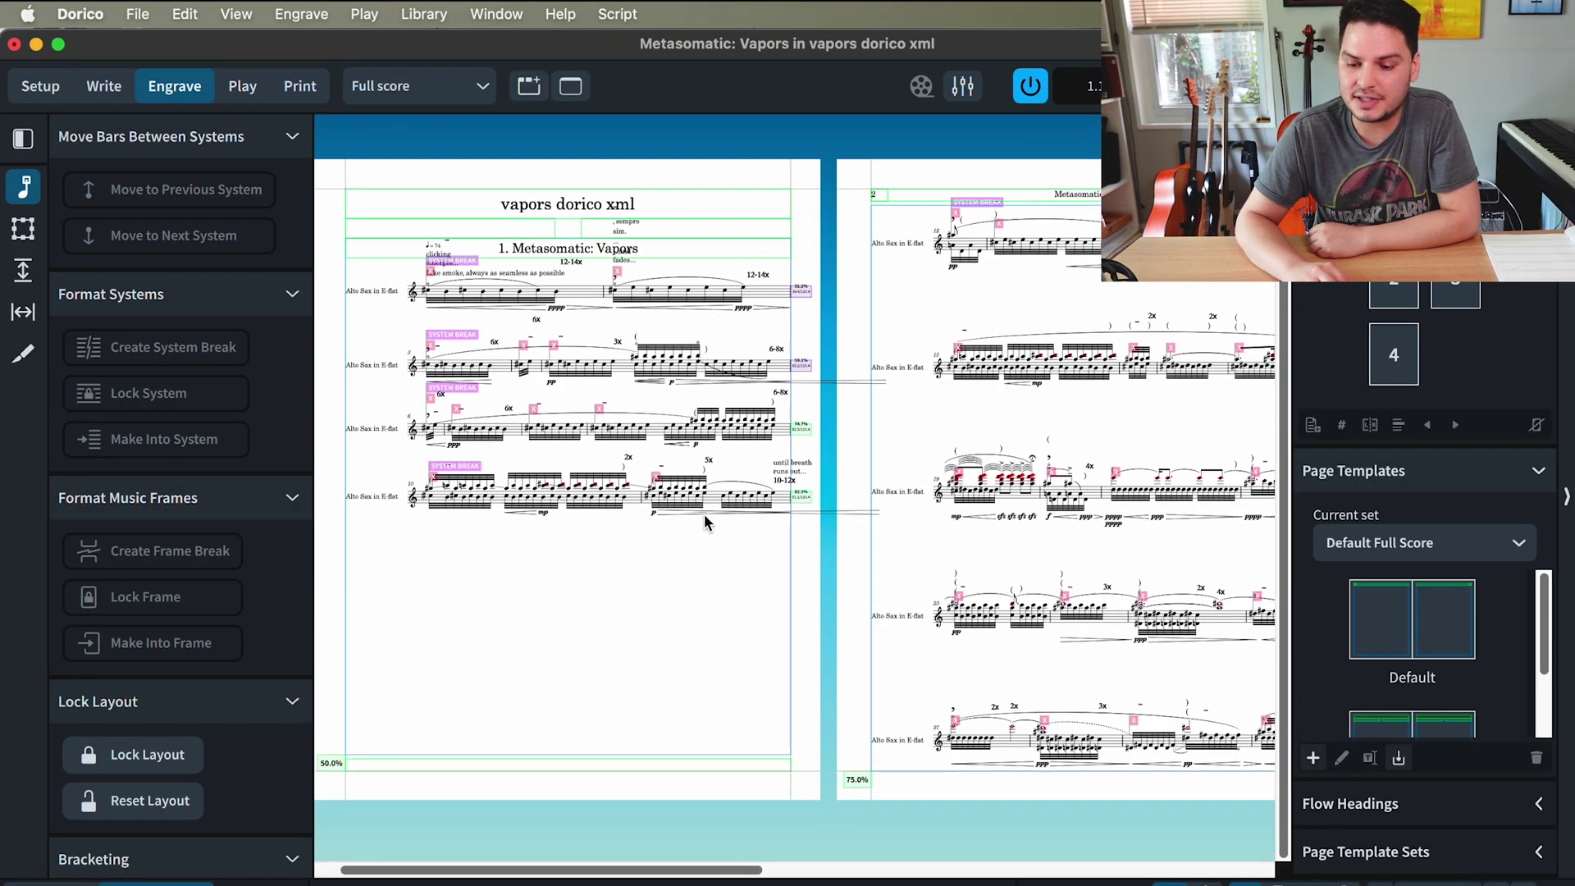
pyautogui.hscroll(10, 704, 513)
pyautogui.hscroll(-15, 704, 513)
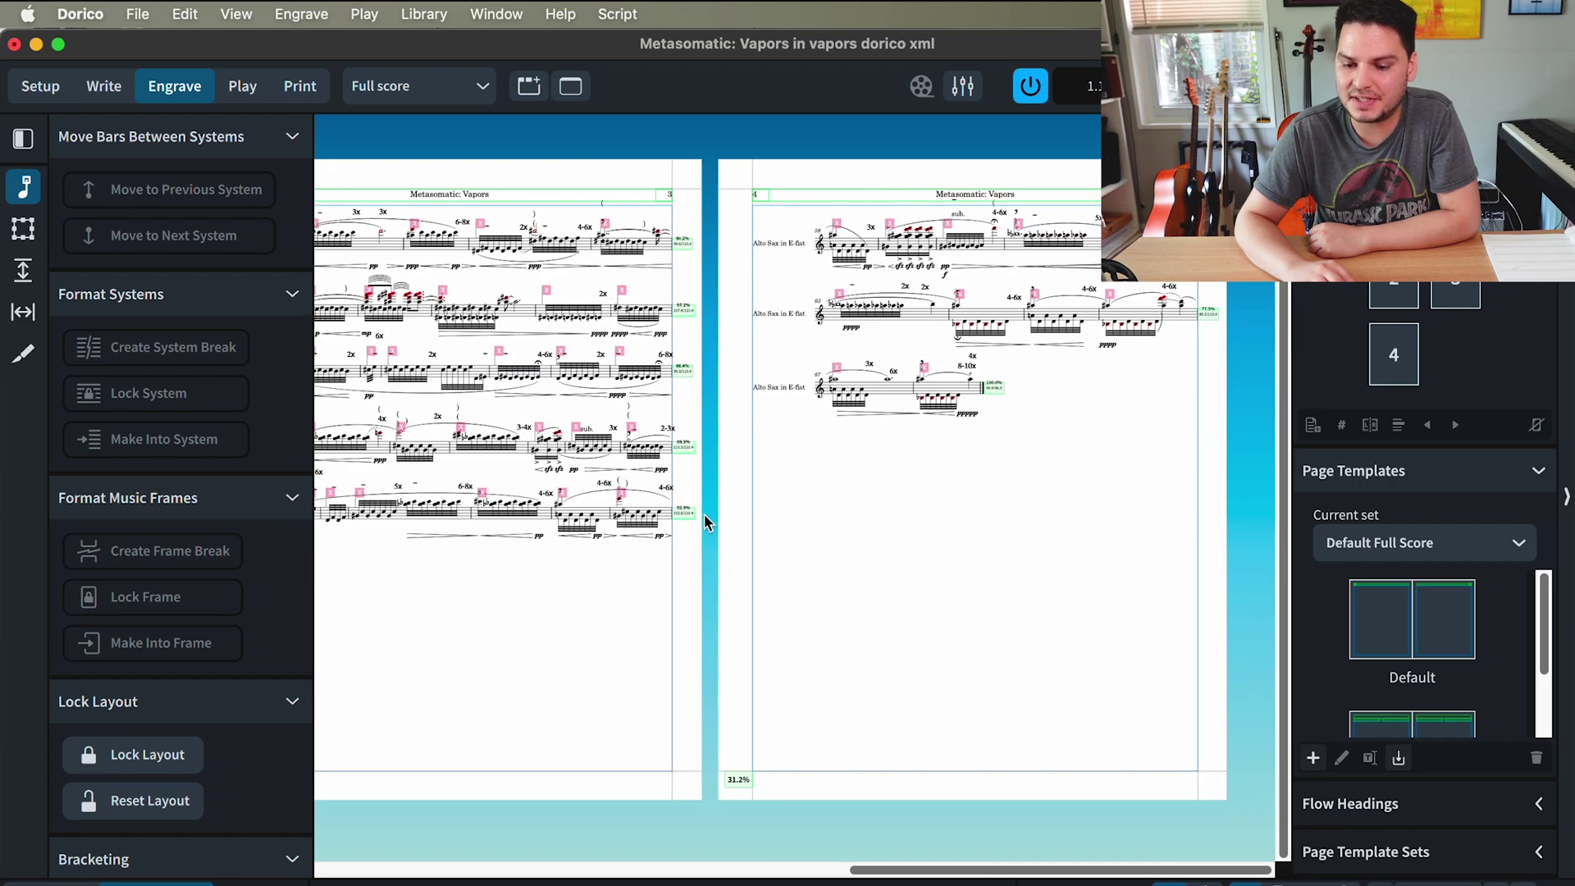
pyautogui.hscroll(-4, 704, 514)
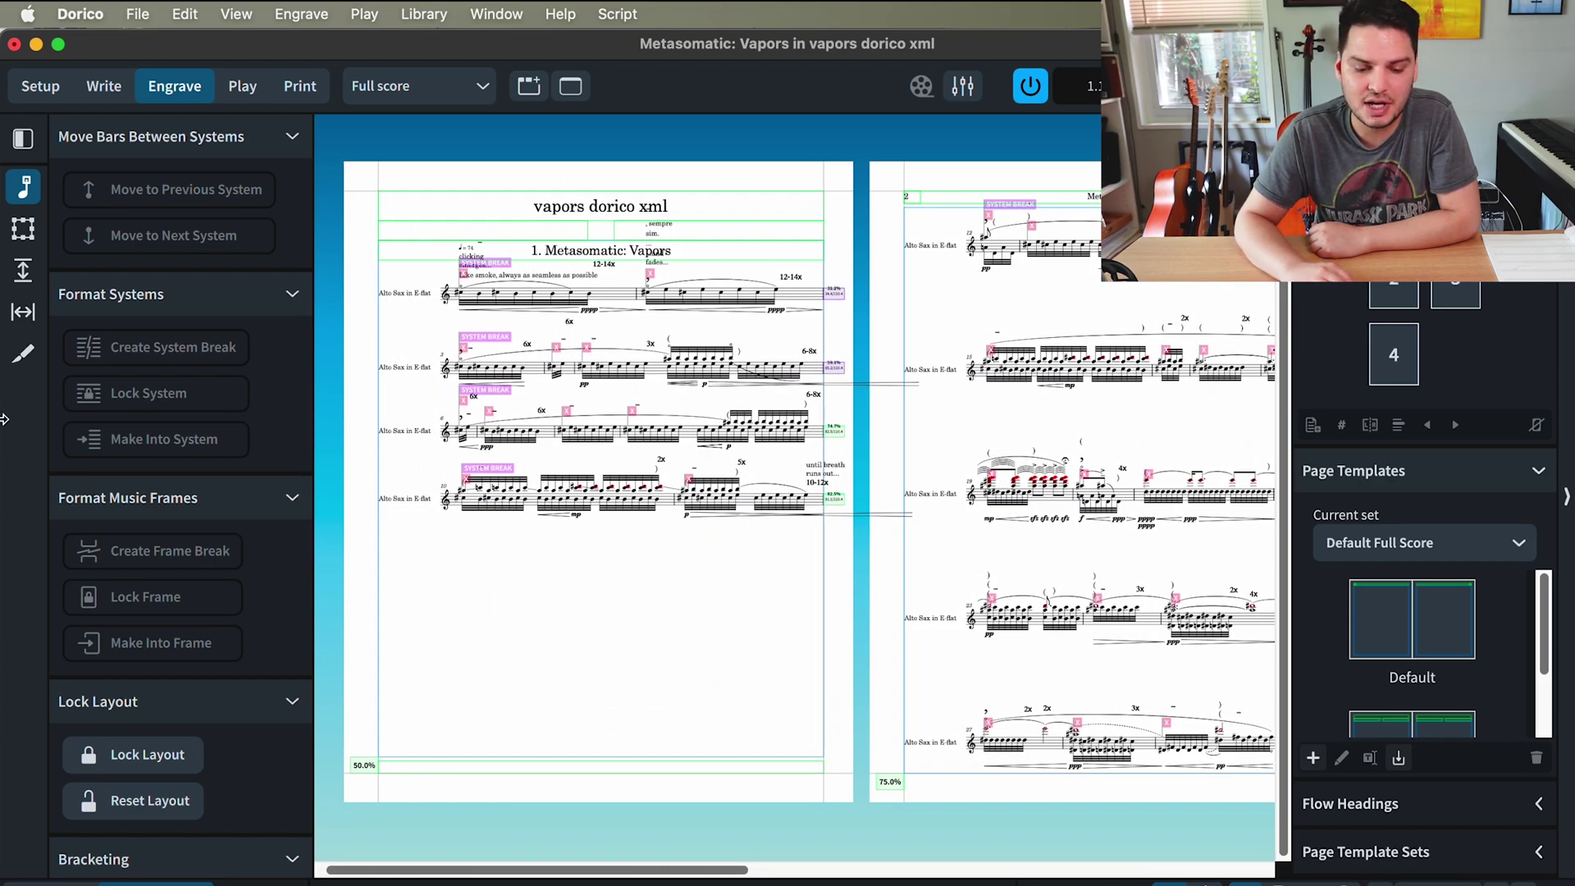
# - Show the top of the original Vapors PDF's first music page in Preview
pyautogui.click(1259, 880)
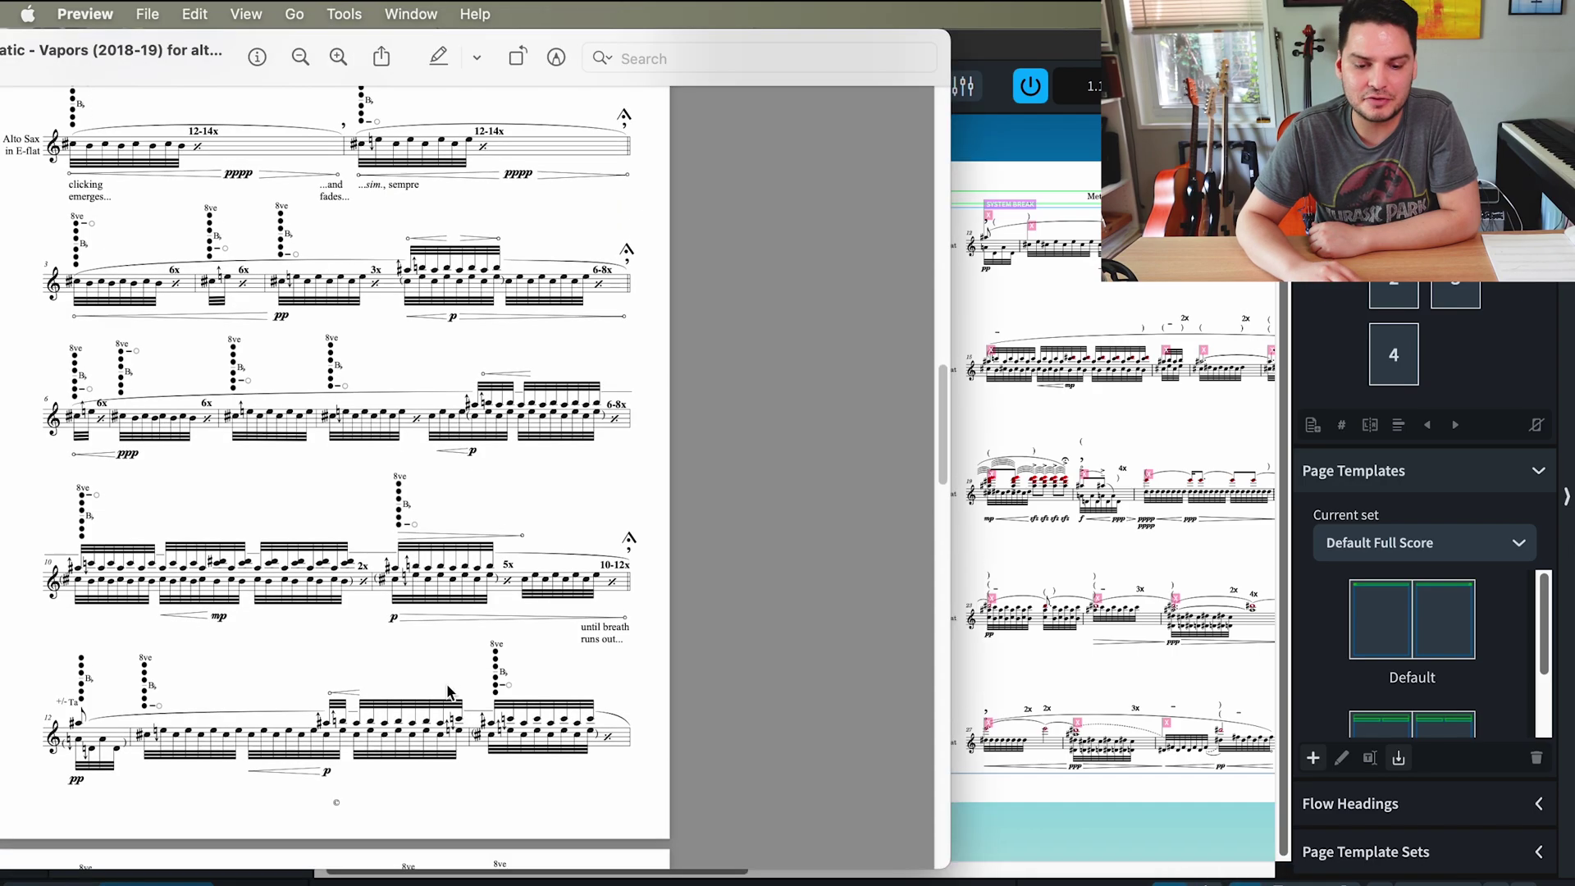
pyautogui.scroll(-1, 443, 681)
pyautogui.scroll(2, 446, 692)
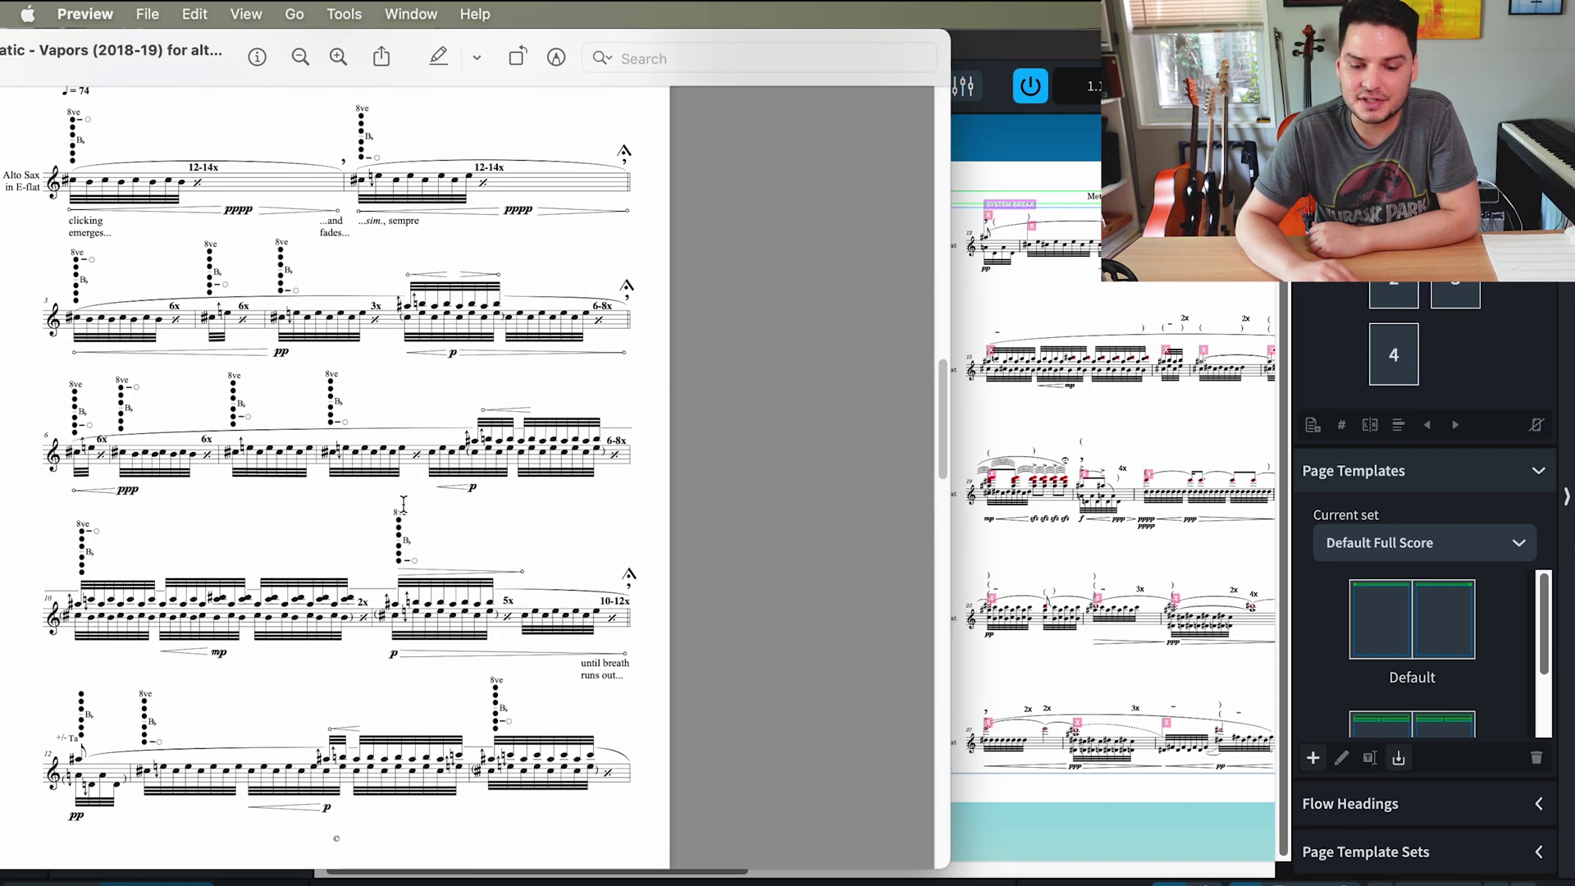
# - Return to the Dorico score and undo the previous layout change
pyautogui.click(1041, 311)
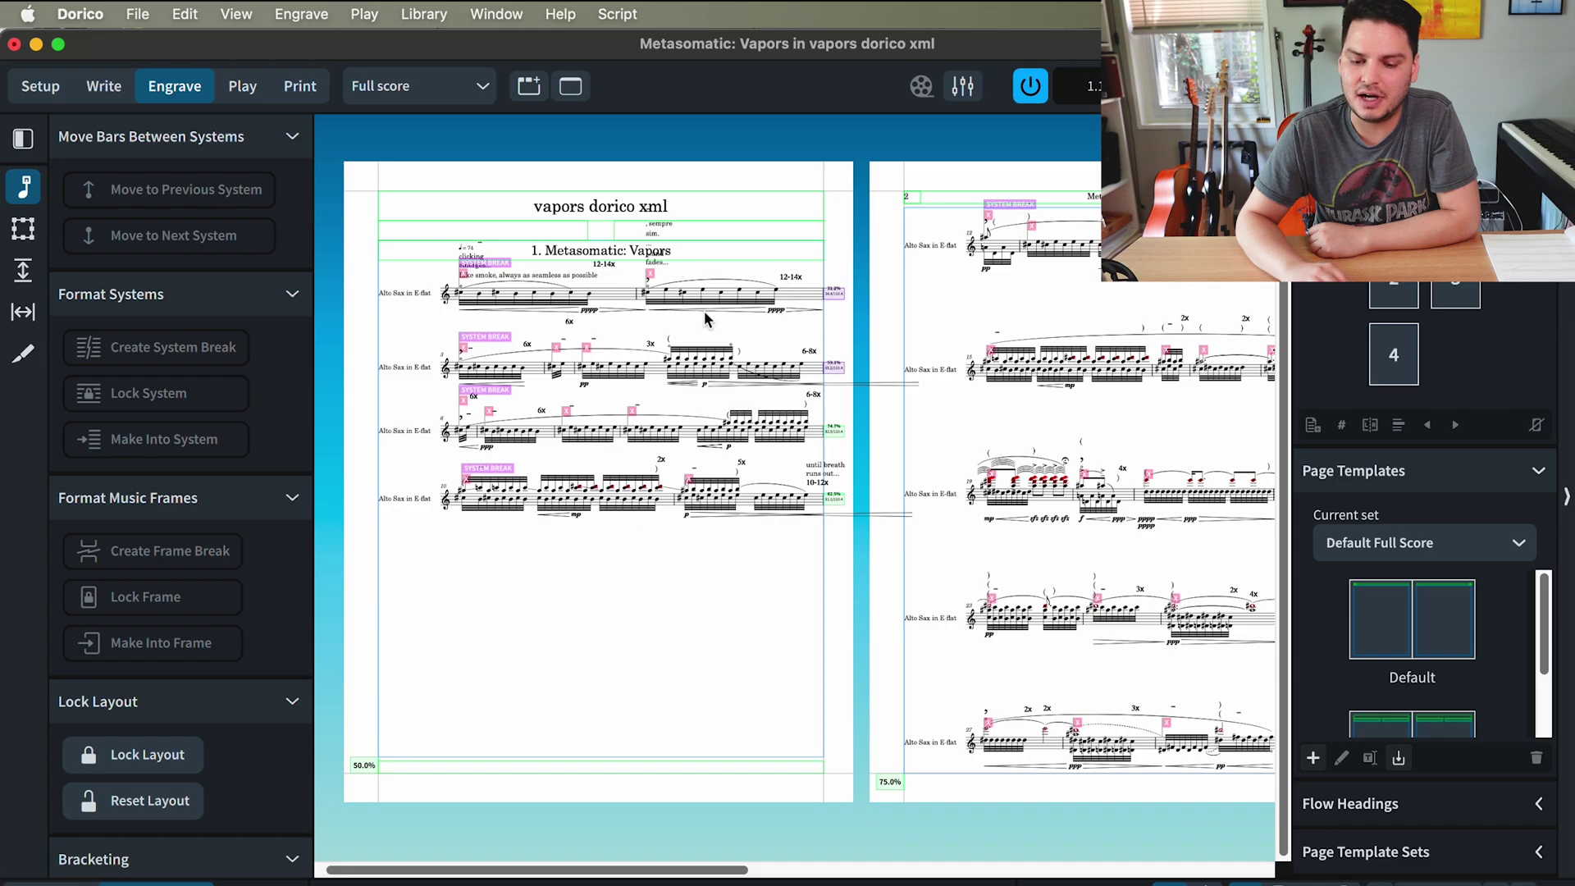
pyautogui.hscroll(2, 675, 413)
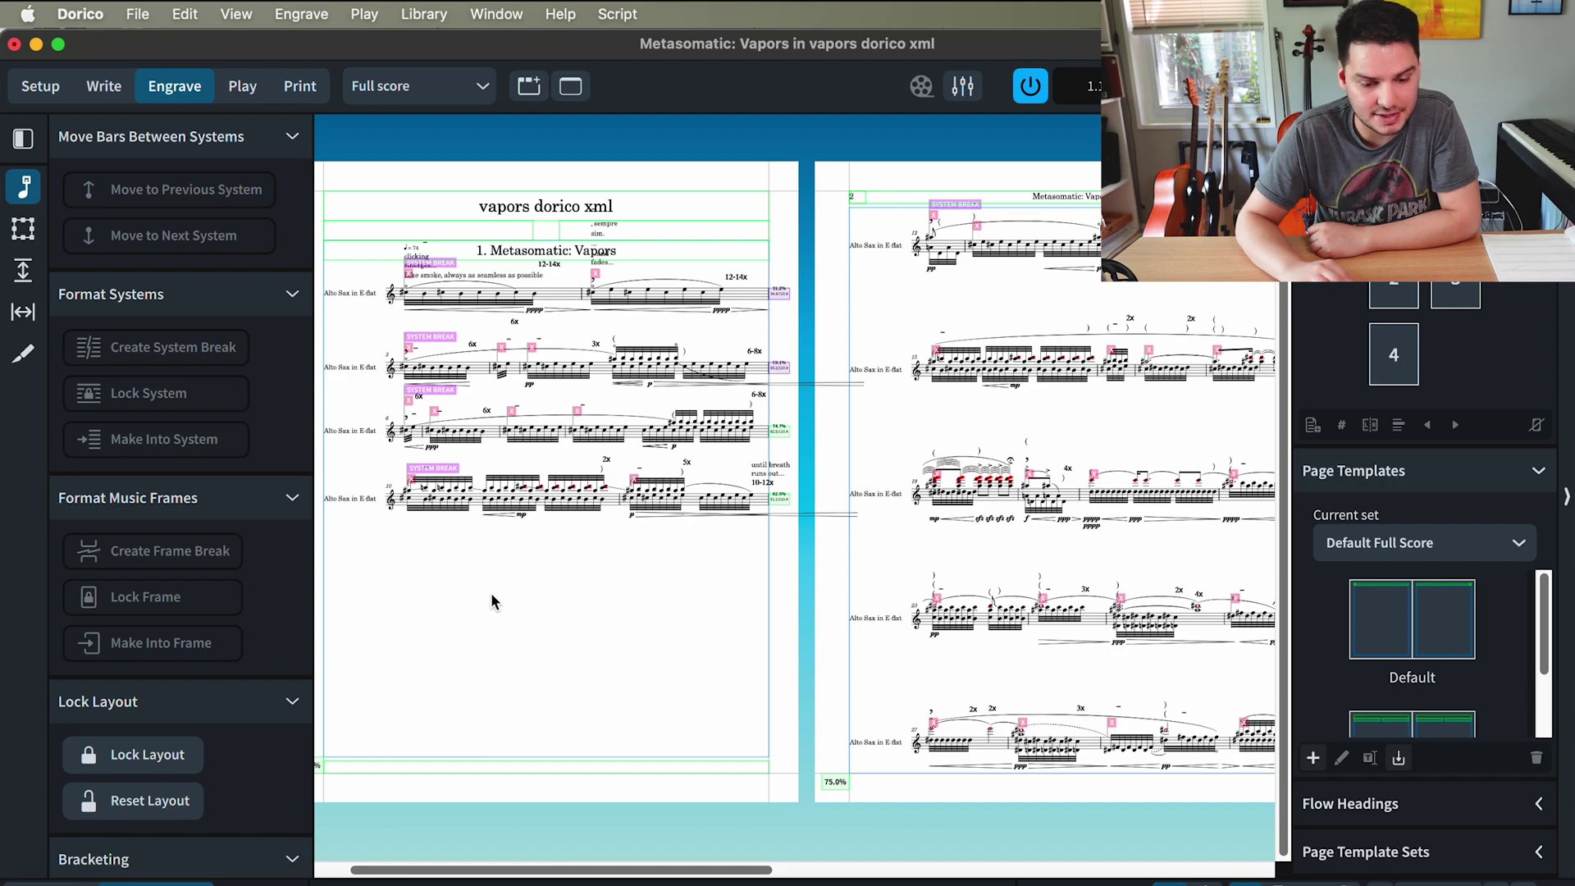
pyautogui.press('super+z')
pyautogui.press('super+z')
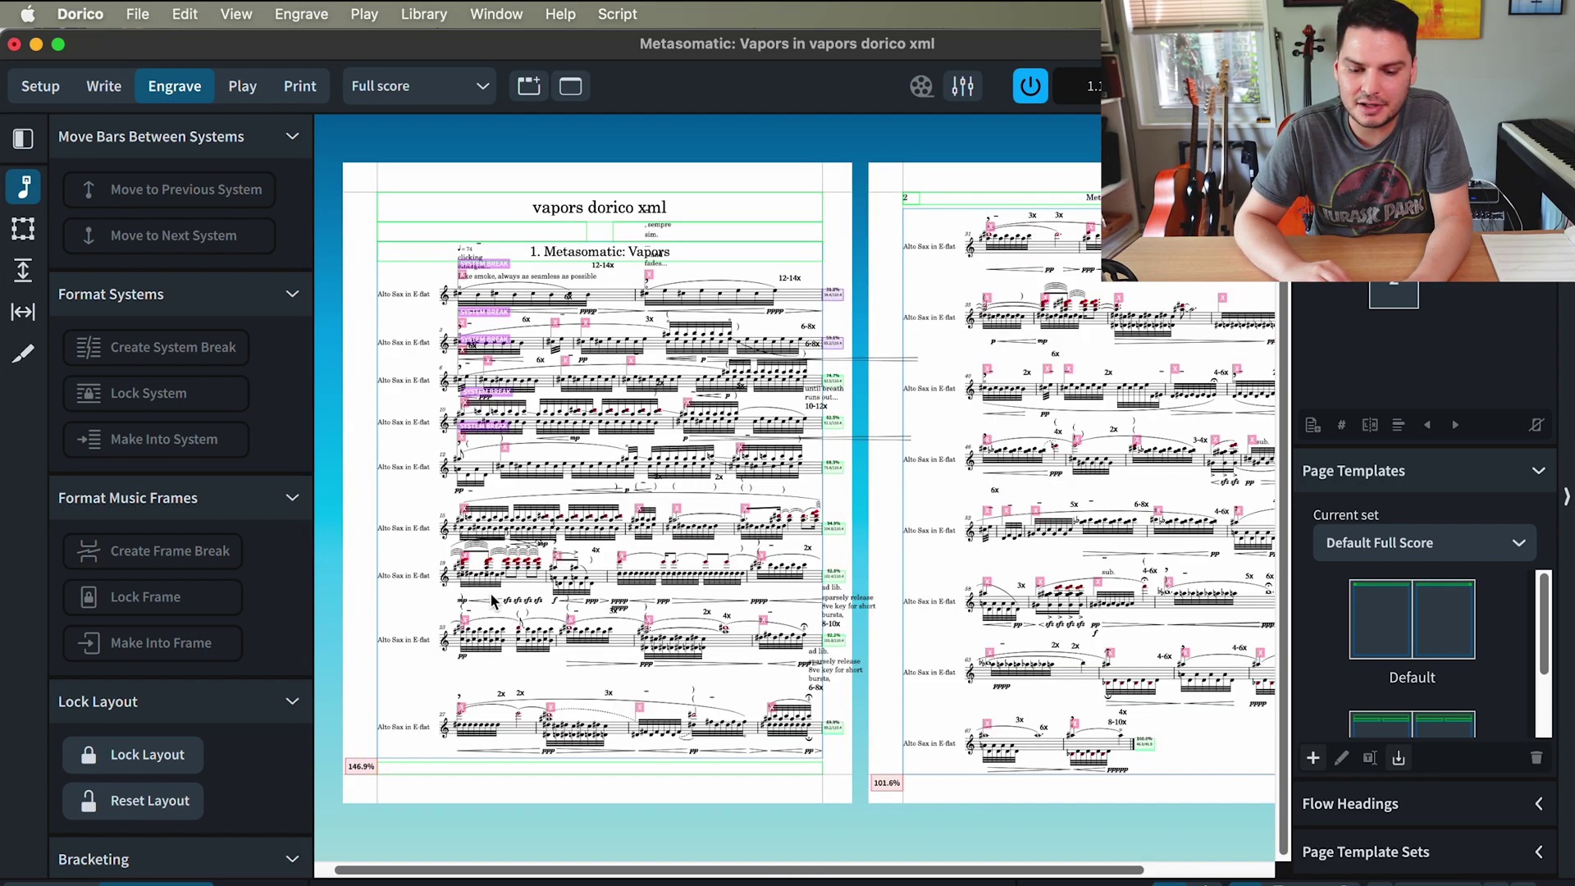
# - Insert a frame break at bar 15 so page 1 ends after five systems
pyautogui.press('=')
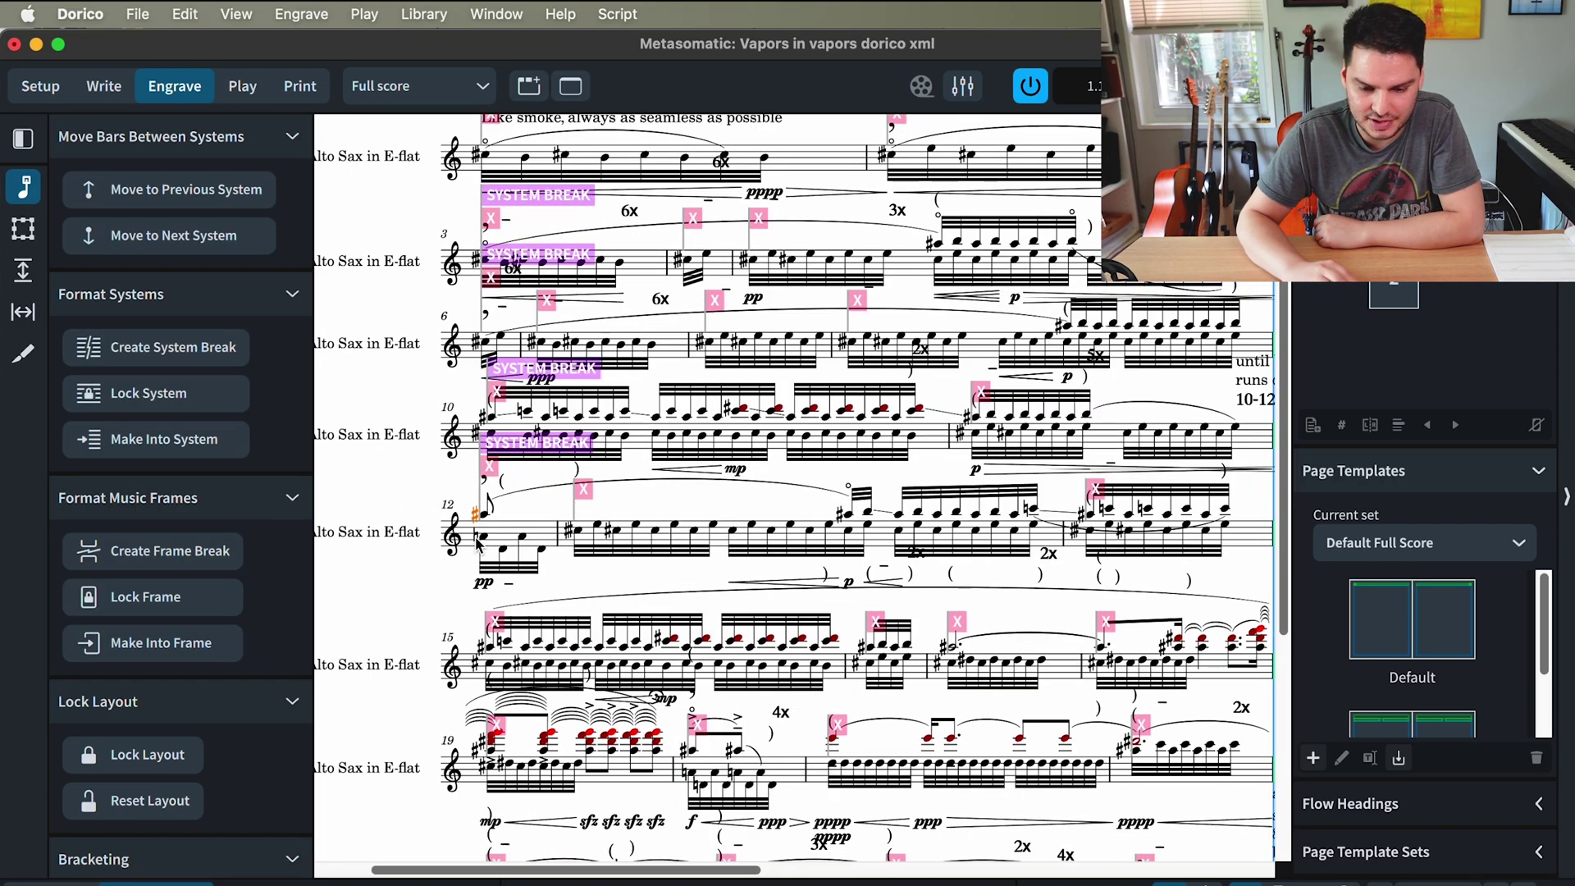
pyautogui.scroll(-3, 491, 552)
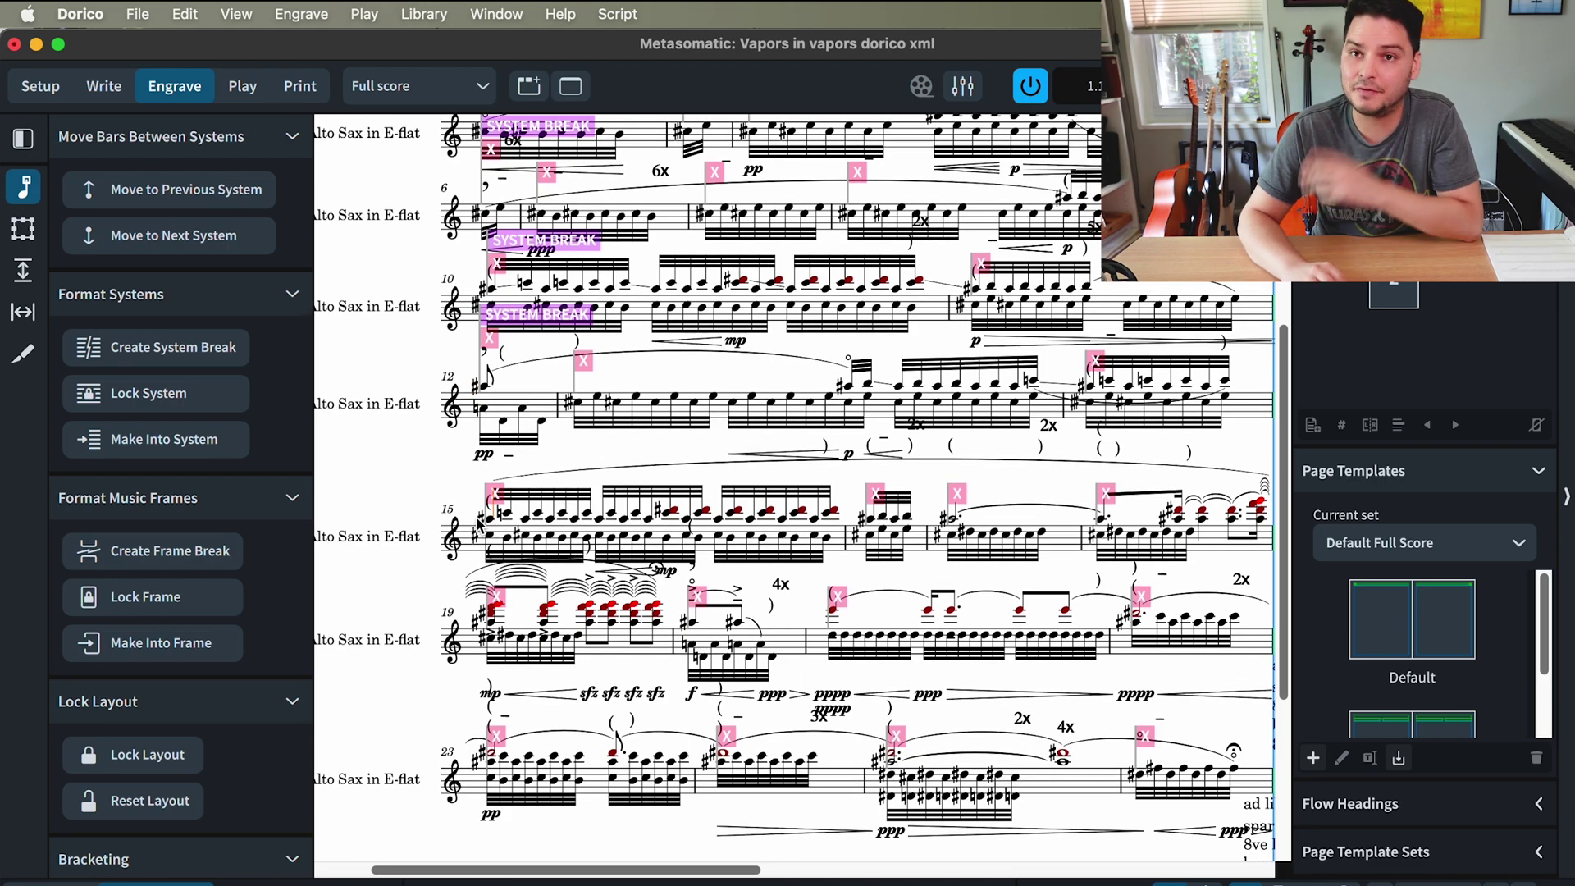
pyautogui.click(171, 557)
pyautogui.scroll(-5, 414, 611)
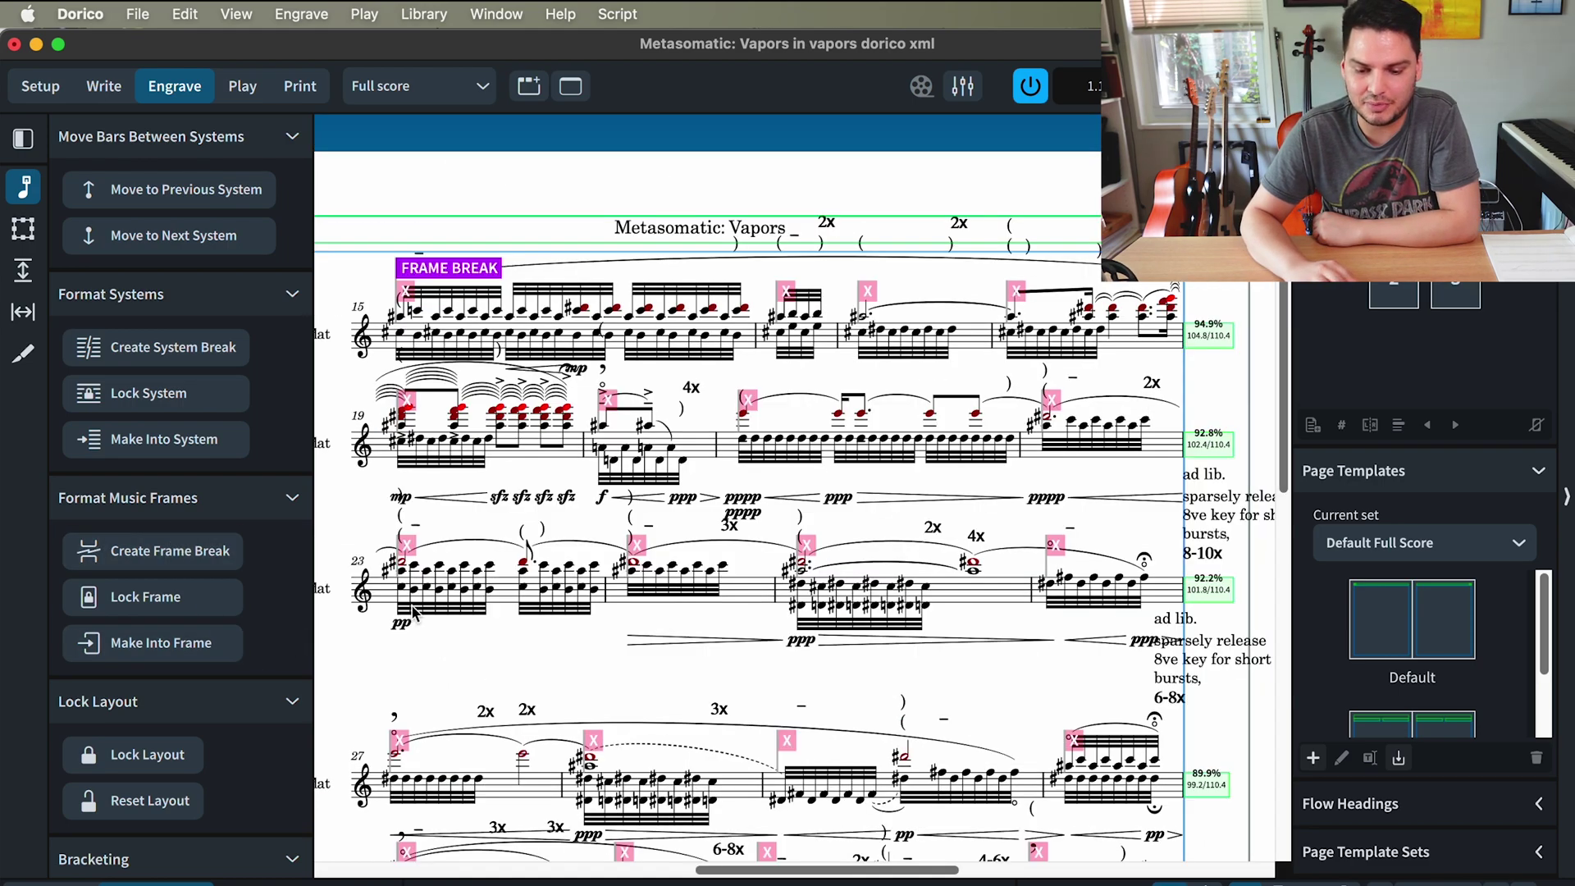
pyautogui.hscroll(-5, 412, 609)
pyautogui.scroll(-2, 413, 609)
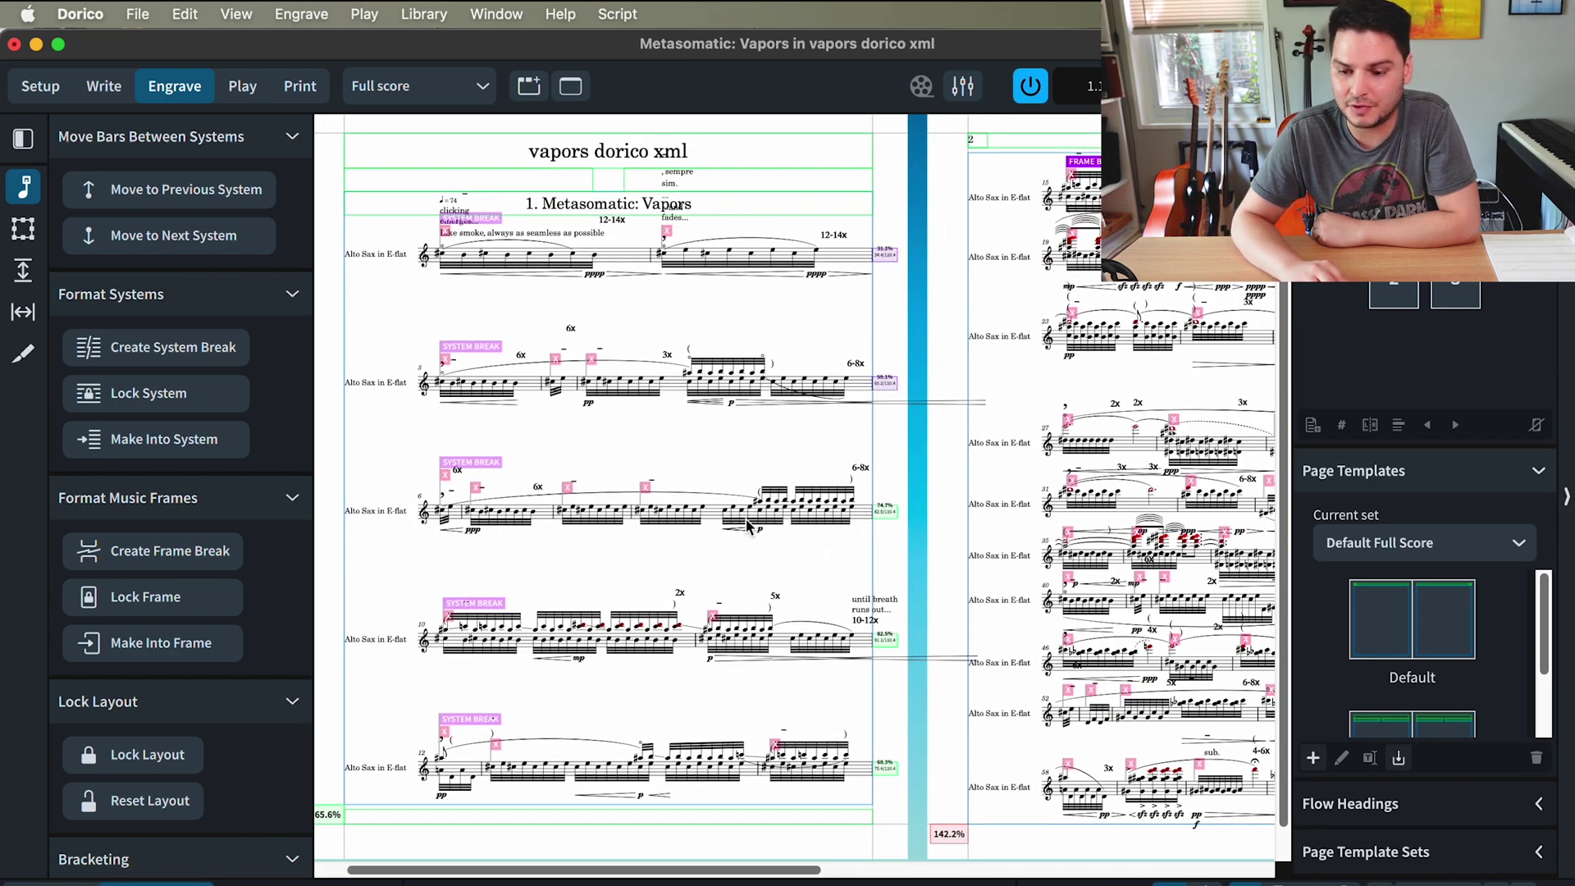
# - Check the original PDF to see where its second page breaks
pyautogui.hscroll(5, 426, 608)
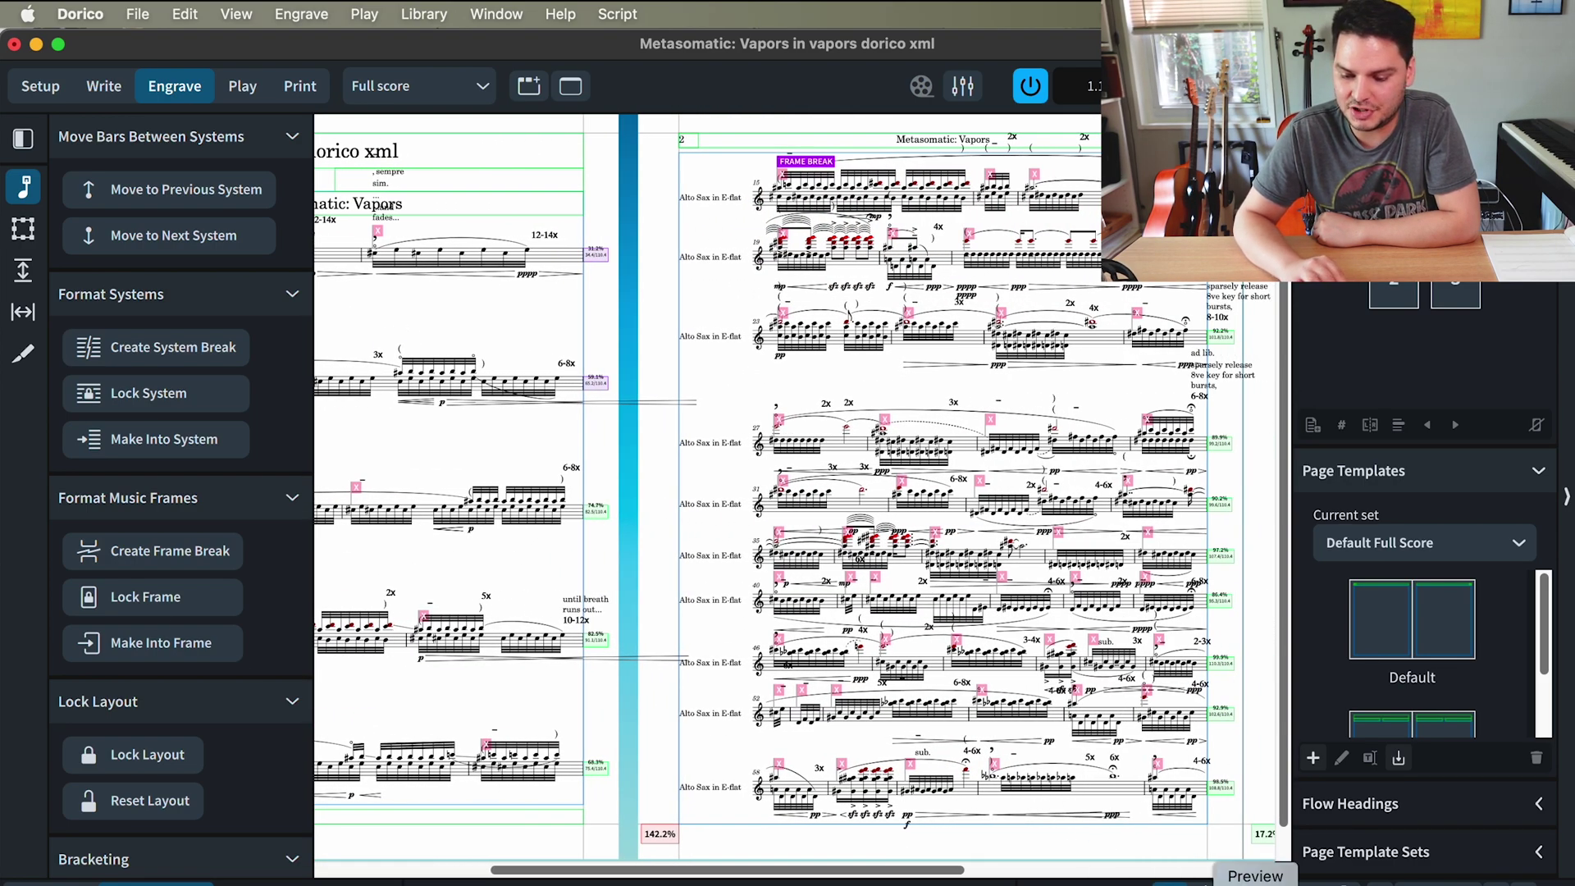
pyautogui.click(1187, 876)
pyautogui.scroll(-10, 443, 655)
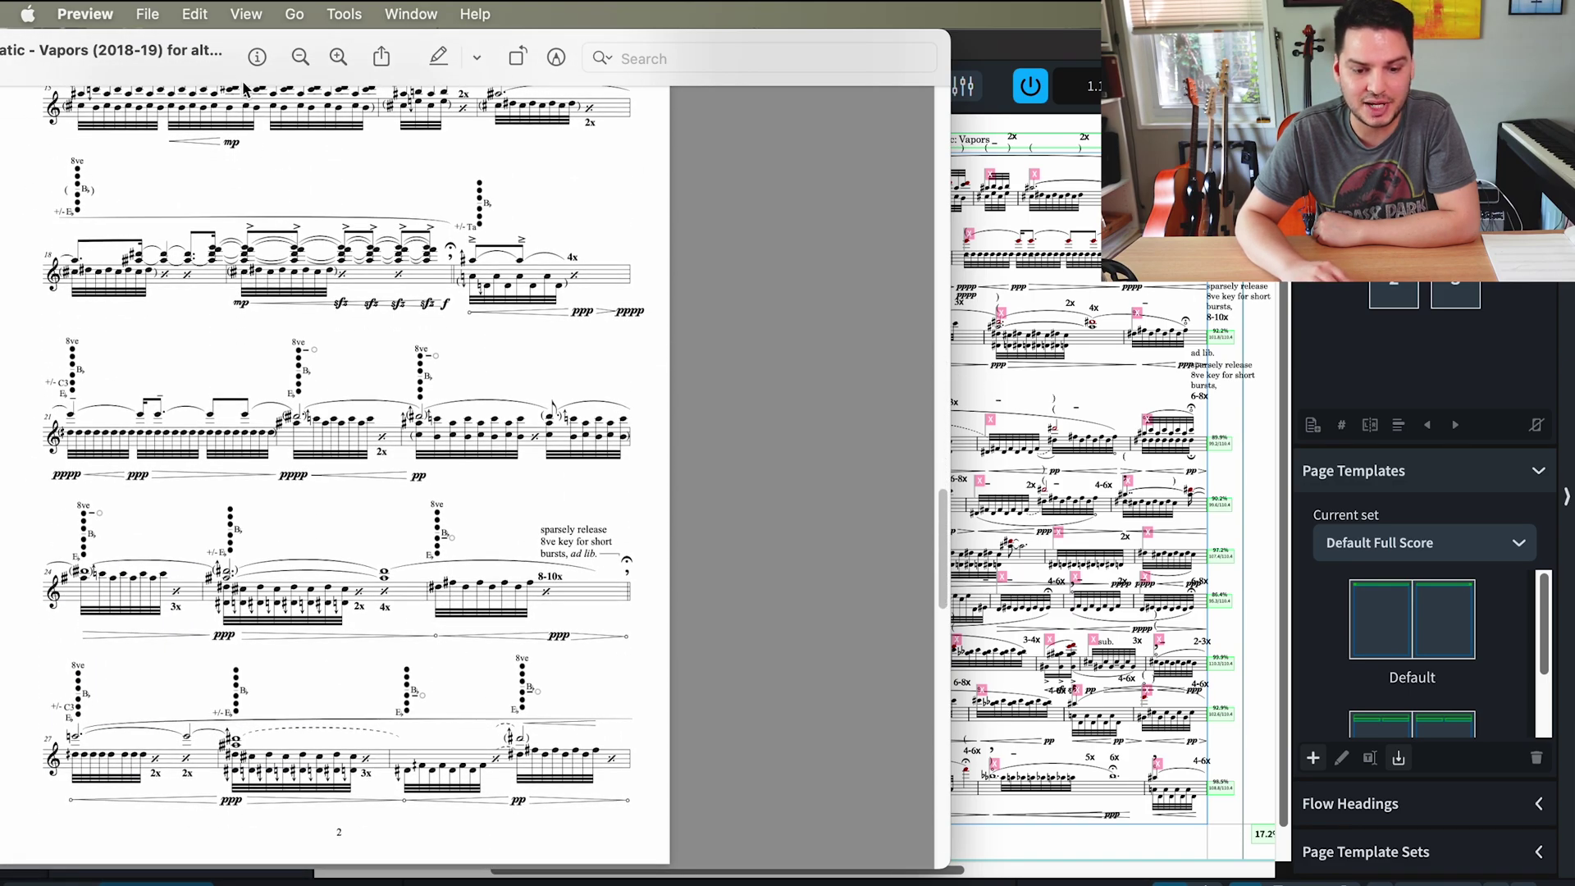
# - Add a frame break at bar 35 so it starts a new page
pyautogui.click(1051, 313)
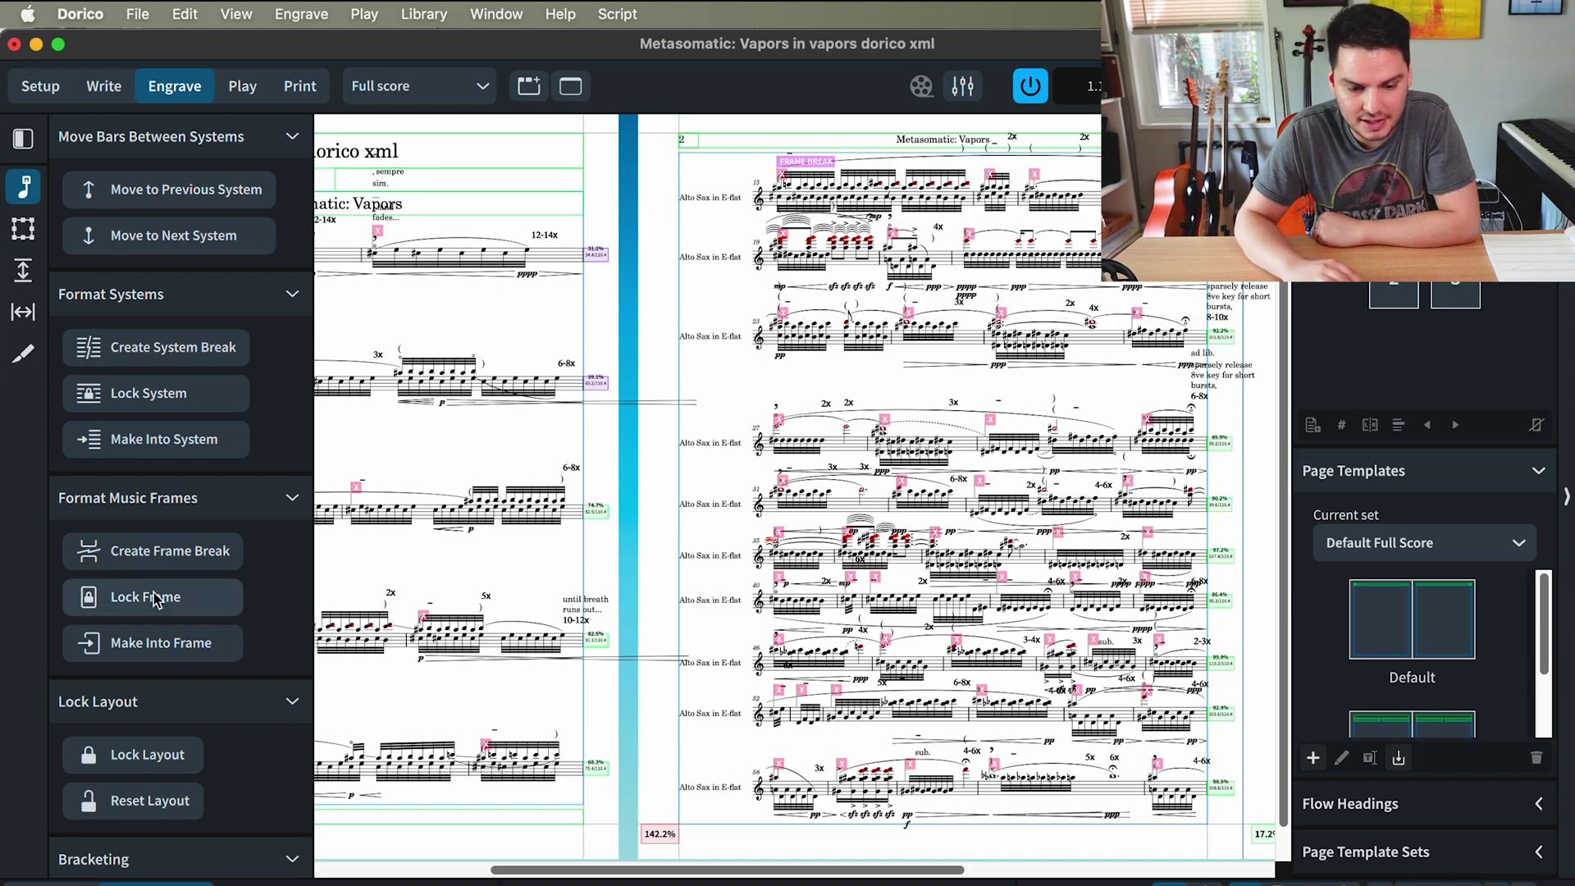
pyautogui.click(165, 552)
pyautogui.hscroll(-5, 1095, 789)
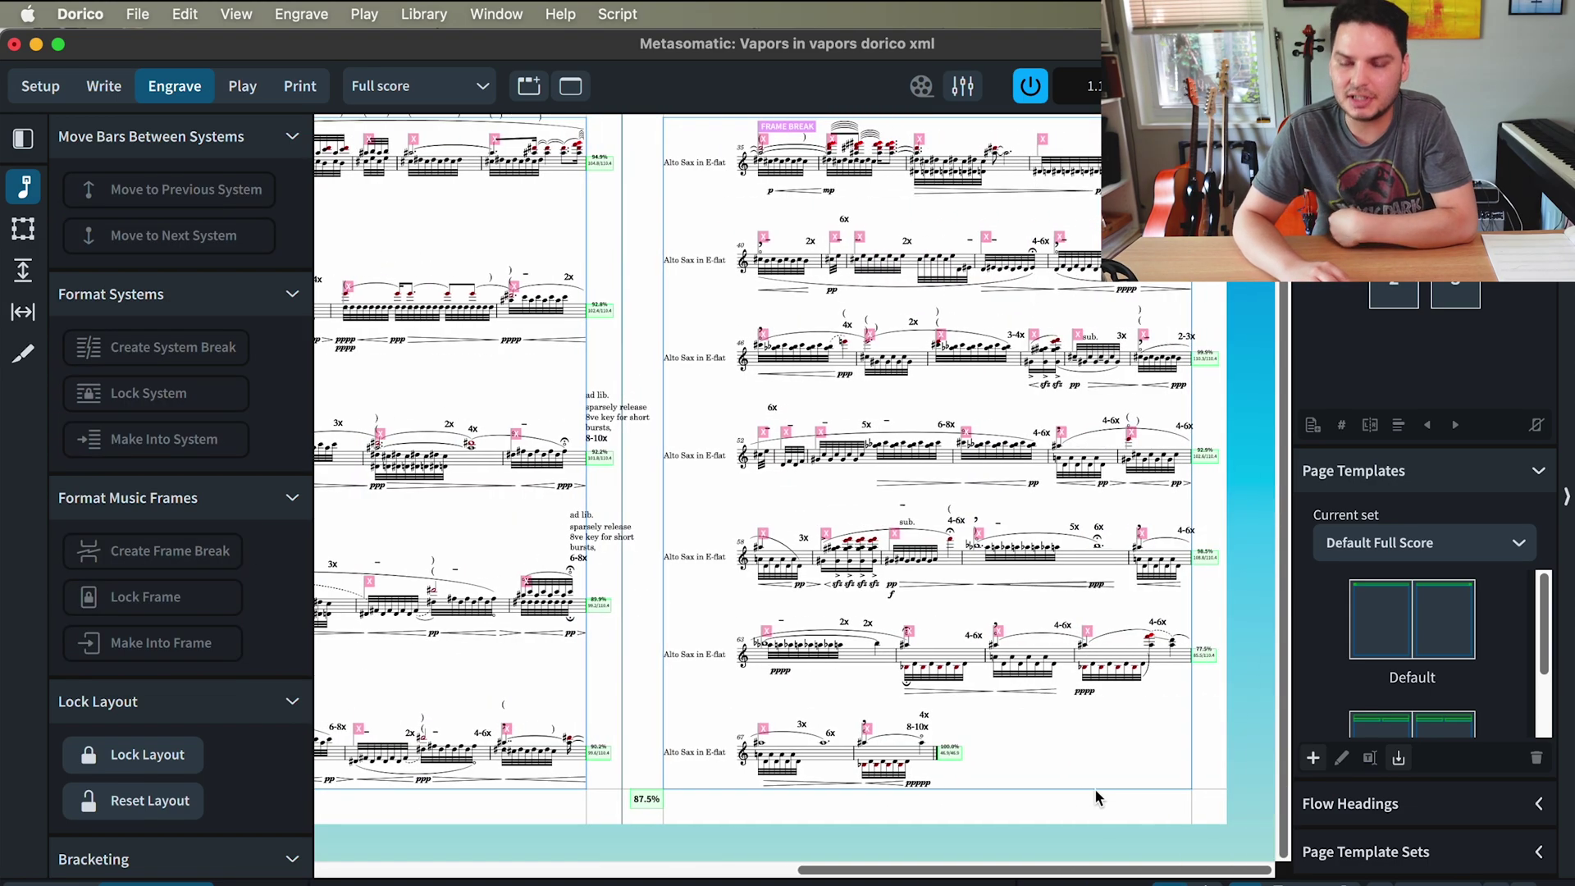
pyautogui.hscroll(3, 1095, 789)
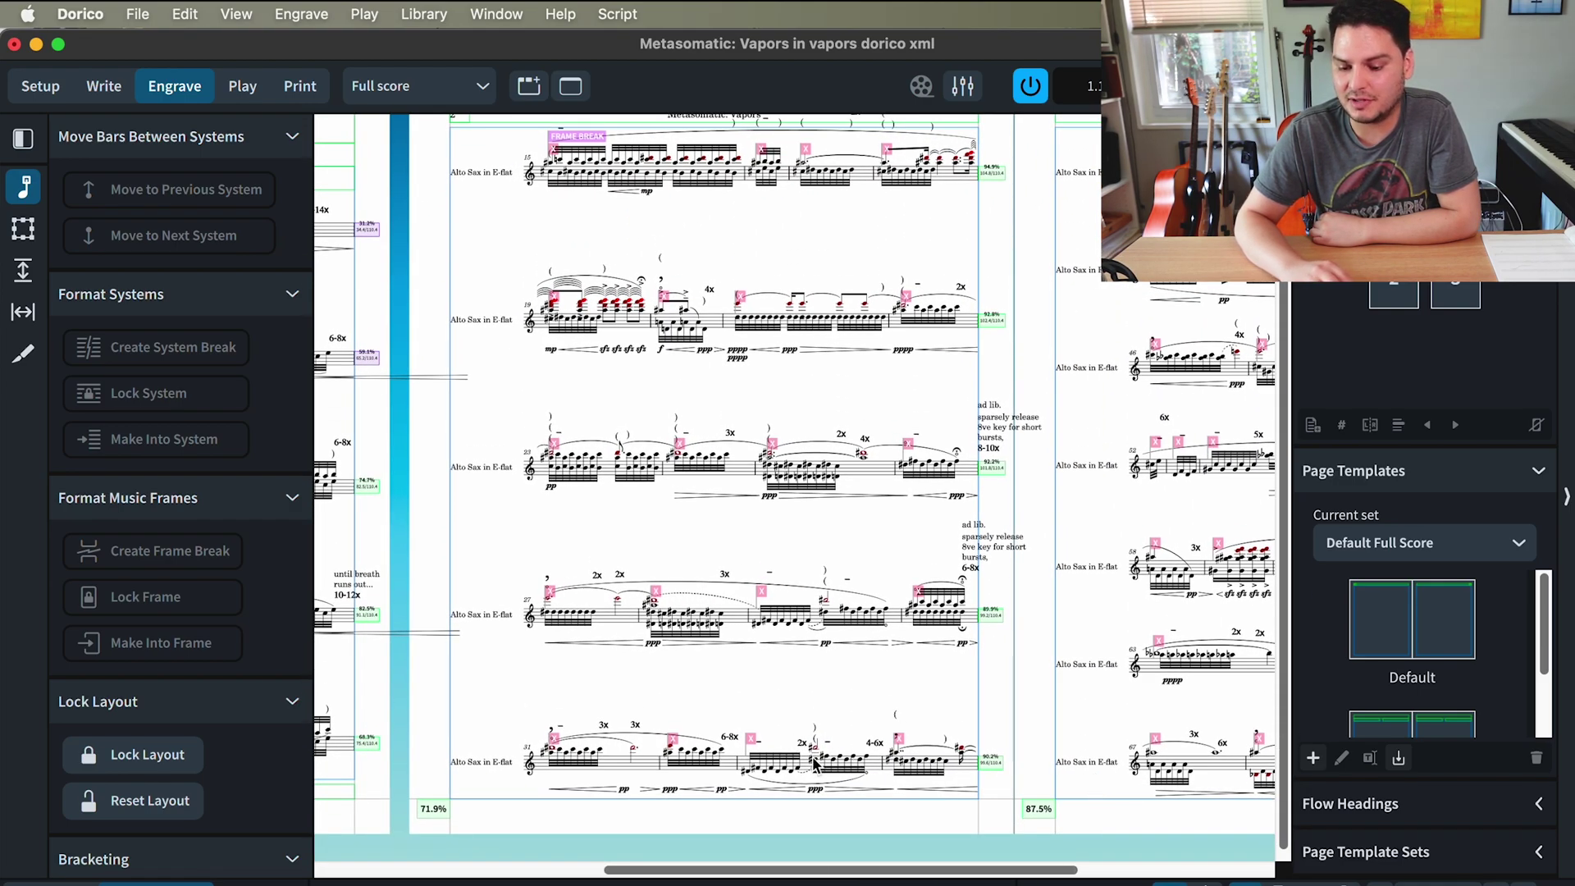
pyautogui.hscroll(5, 812, 758)
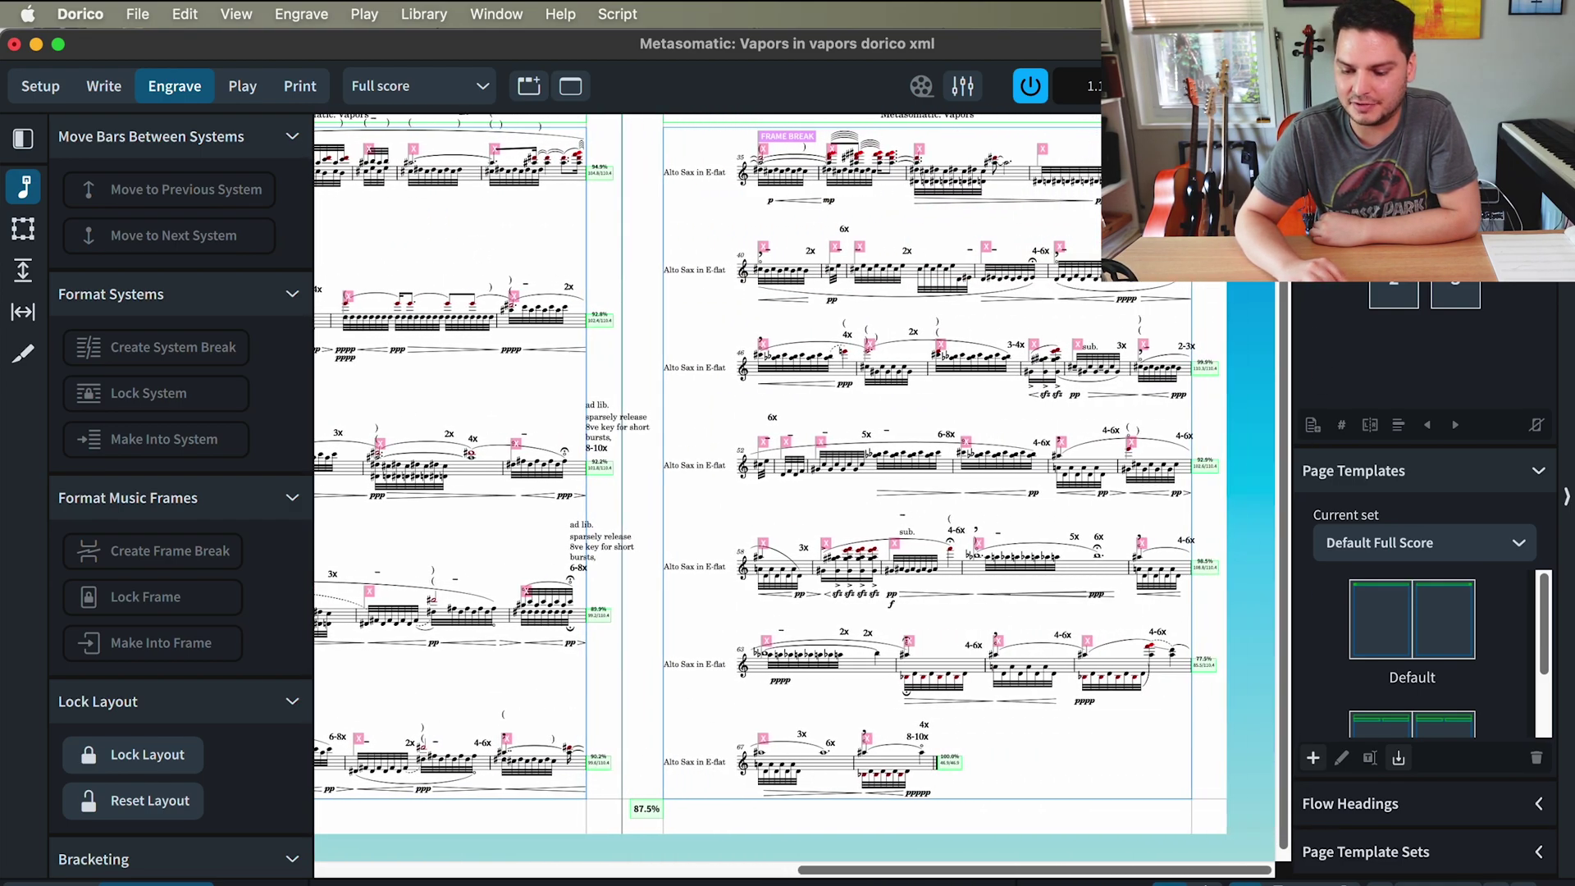
# - Recheck the original PDF layout, then review the updated Dorico pages
pyautogui.press('super+Tab')
pyautogui.scroll(-5, 655, 652)
pyautogui.scroll(15, 654, 652)
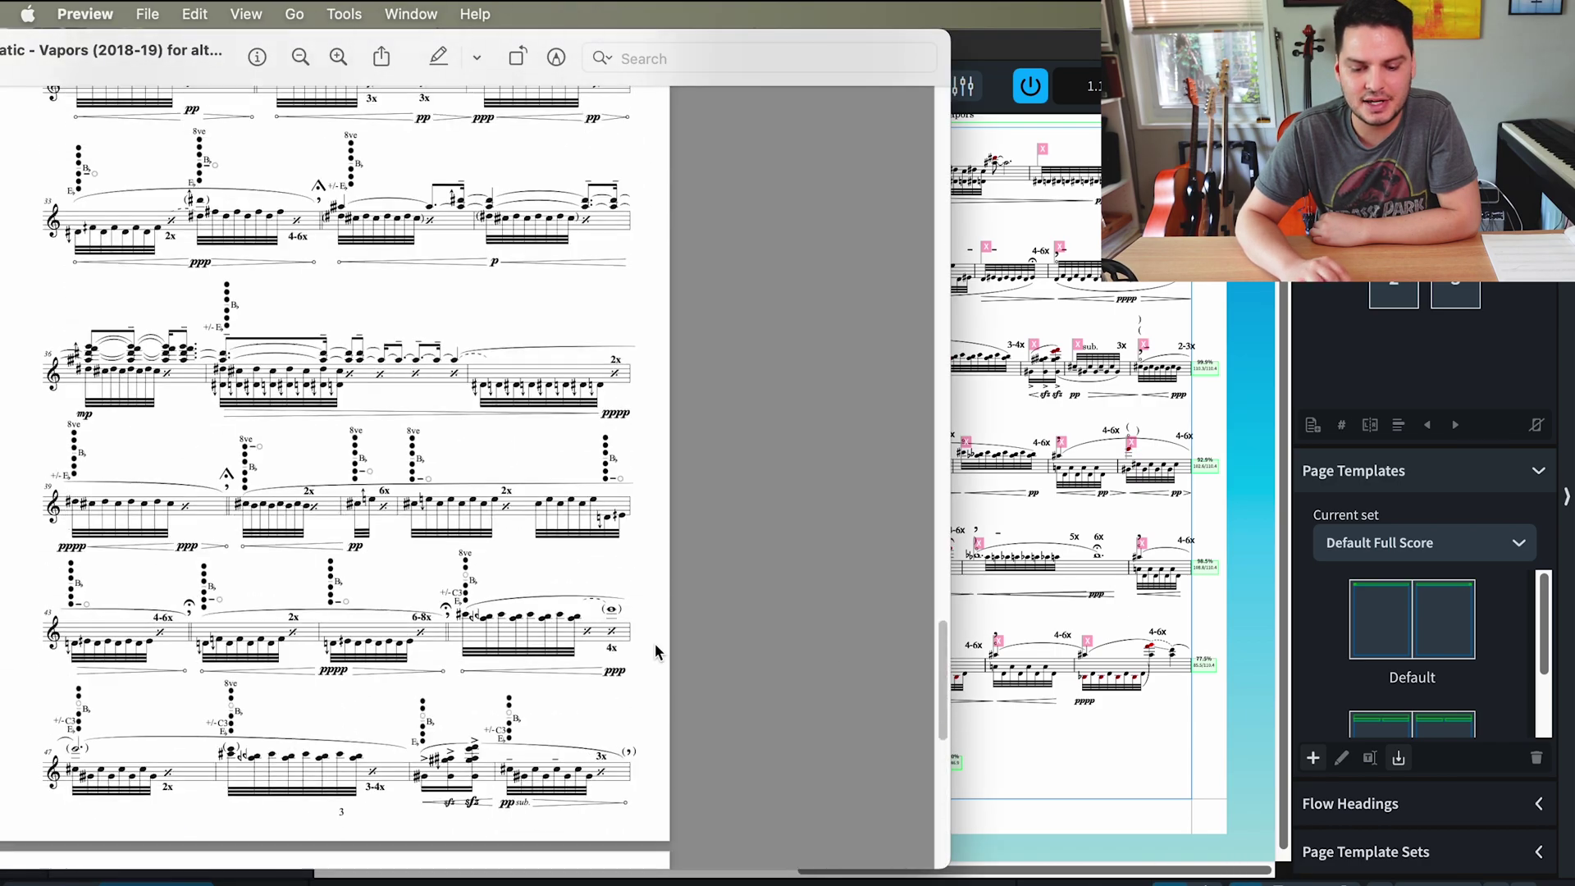
pyautogui.scroll(4, 771, 721)
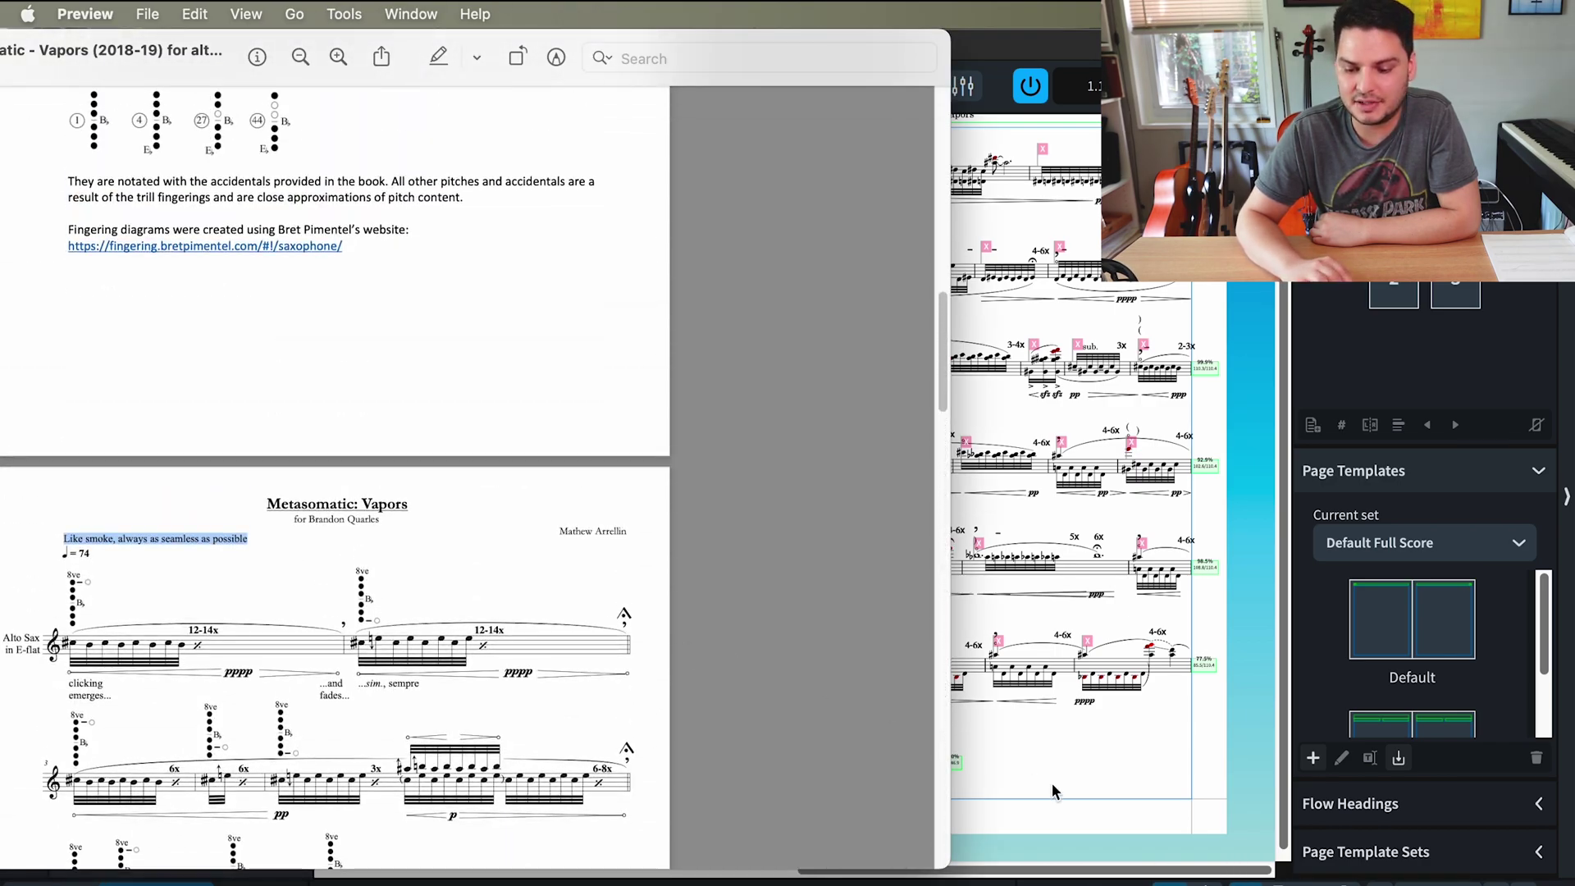
pyautogui.scroll(-8, 770, 718)
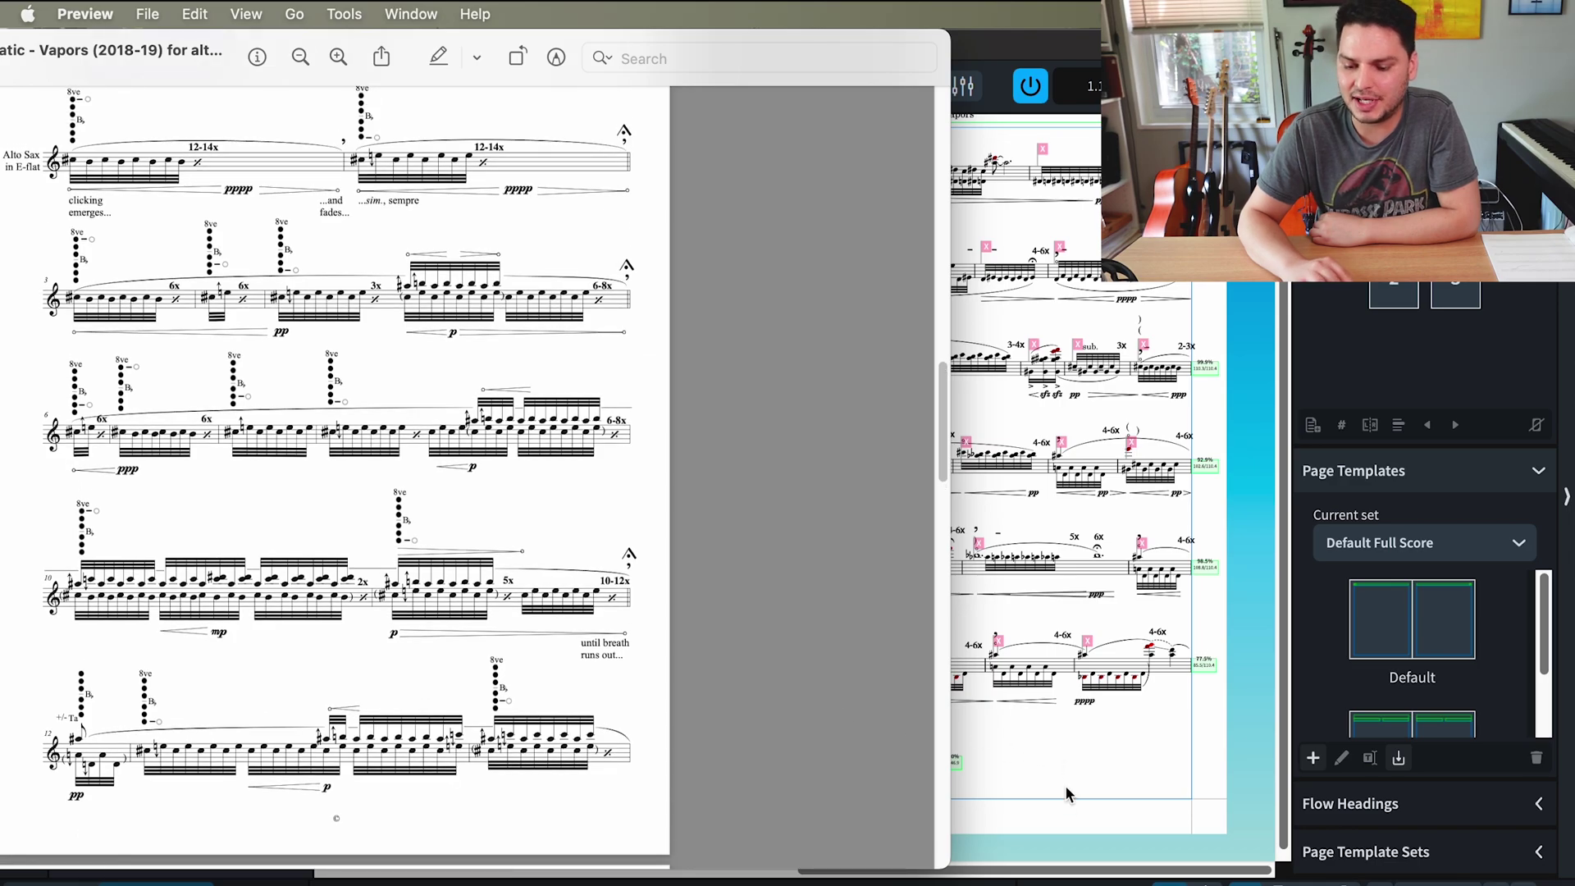
pyautogui.click(1057, 820)
pyautogui.hscroll(-15, 514, 647)
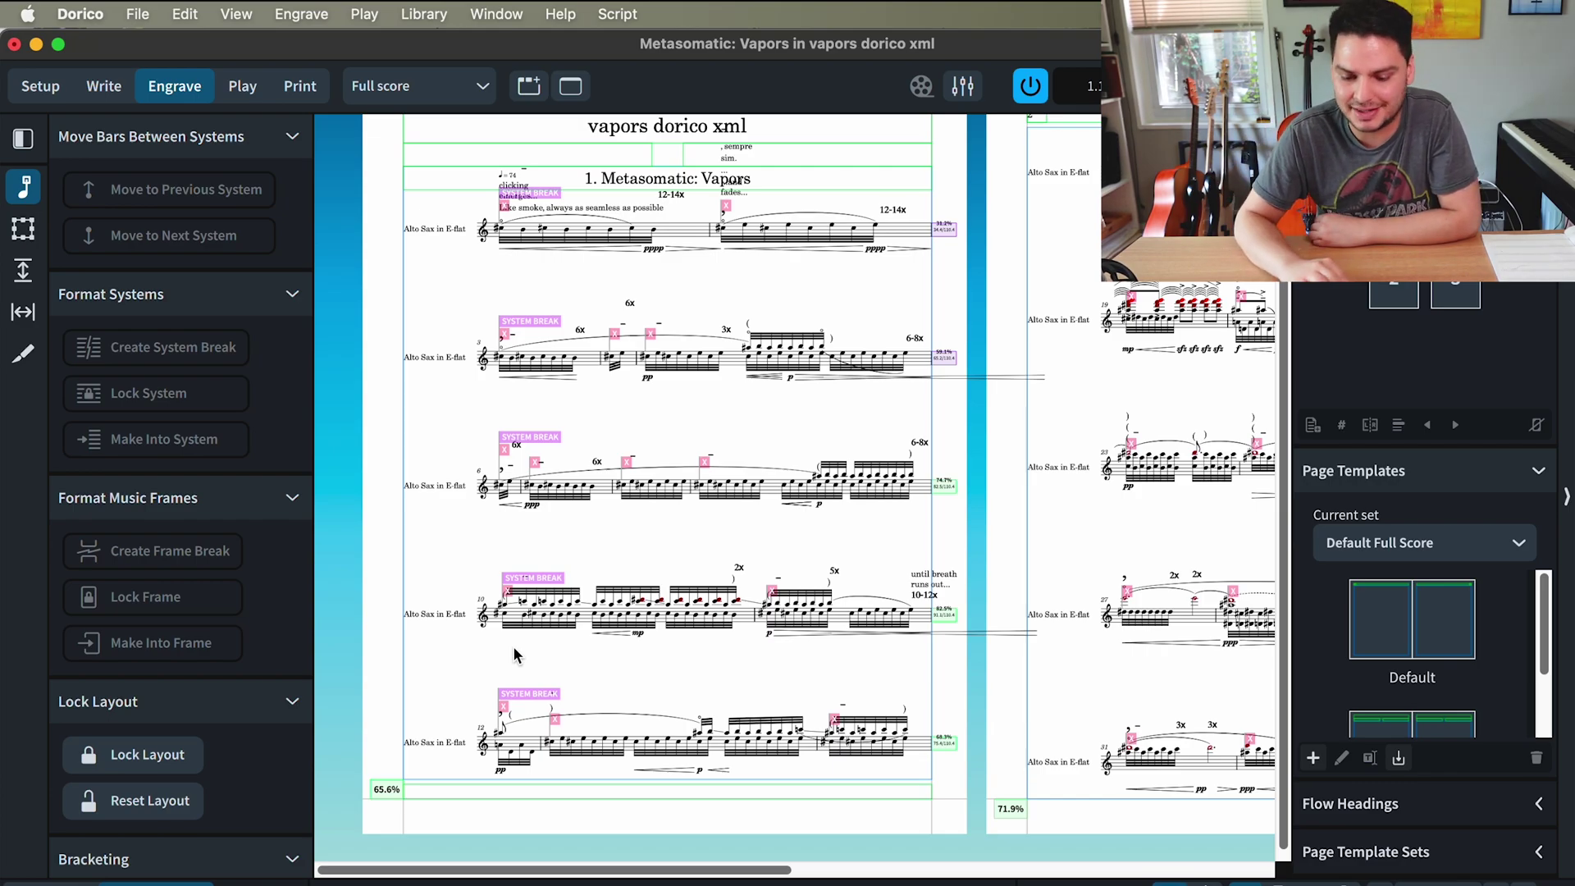
pyautogui.scroll(1, 513, 647)
pyautogui.hscroll(1, 513, 646)
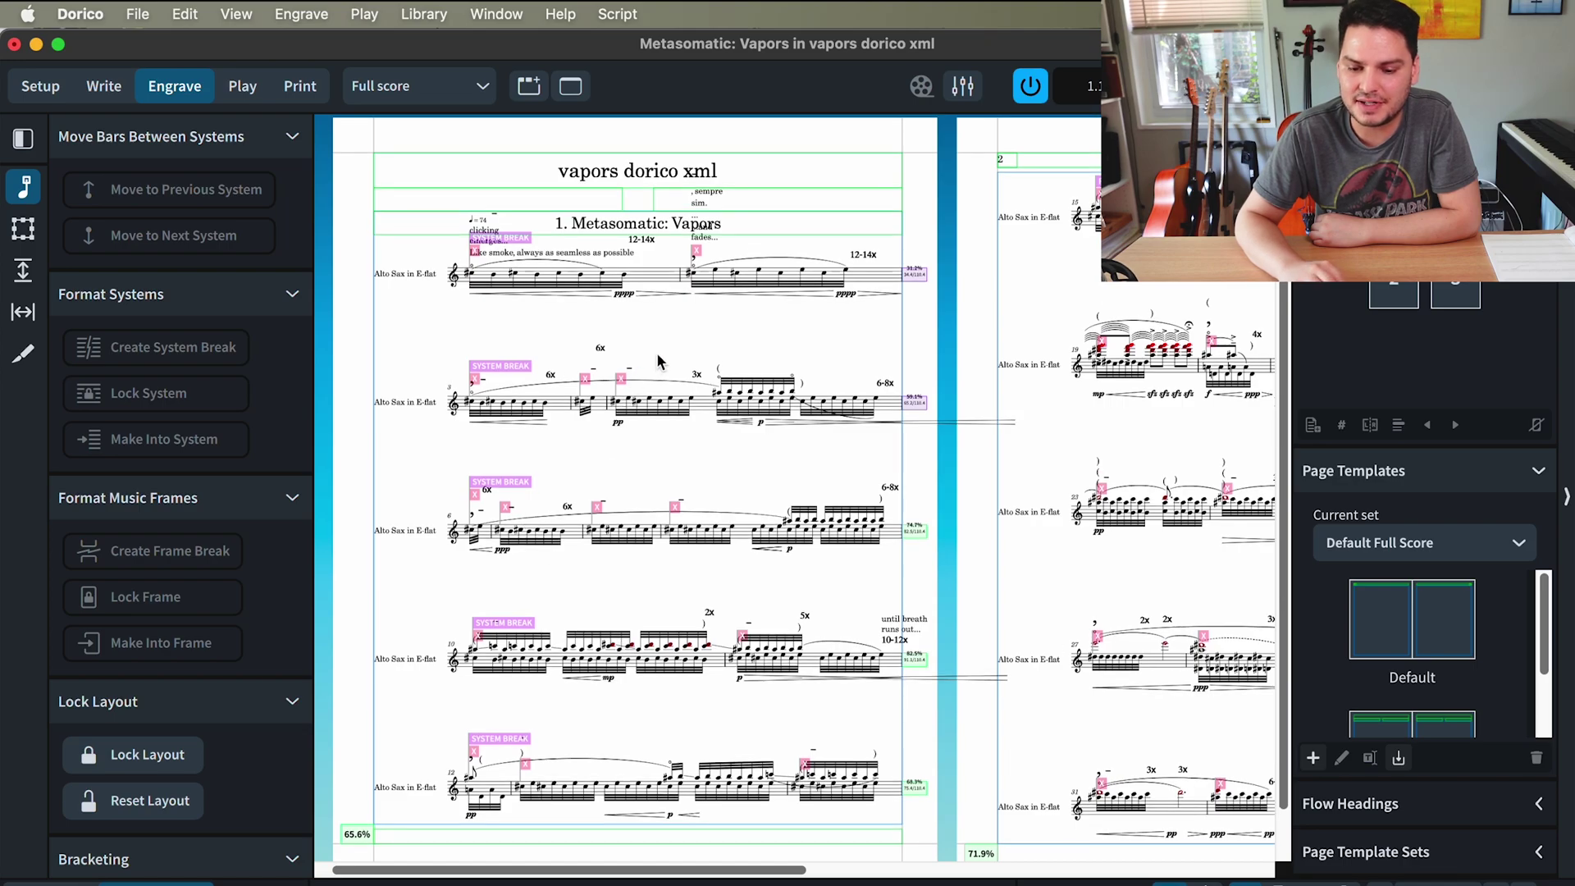
pyautogui.scroll(1, 656, 352)
pyautogui.scroll(3, 491, 309)
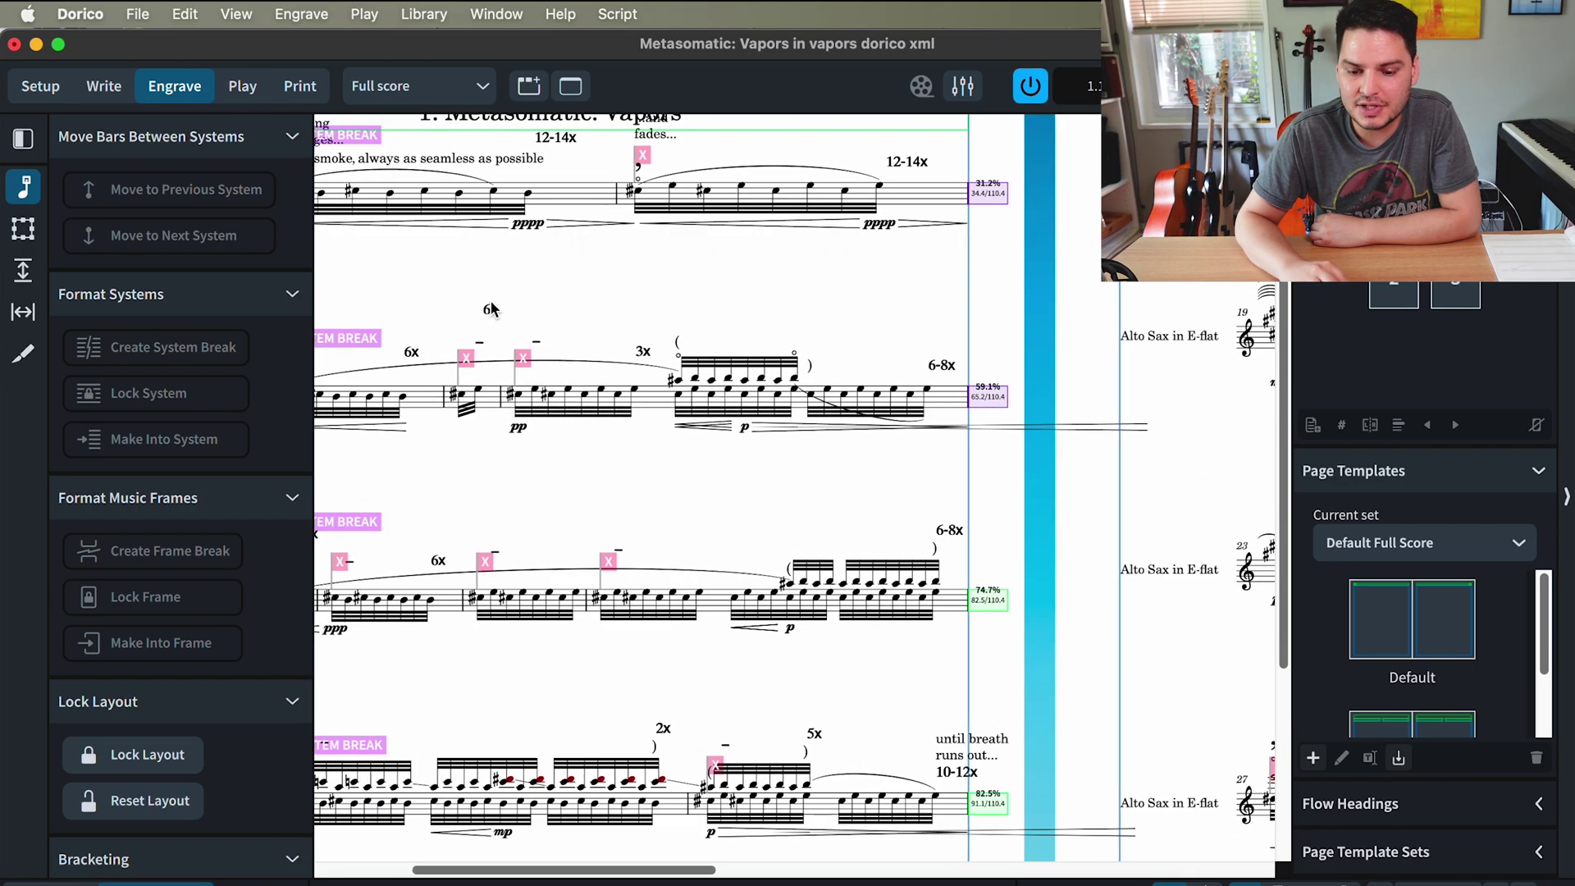
pyautogui.scroll(3, 491, 308)
pyautogui.hscroll(-3, 491, 309)
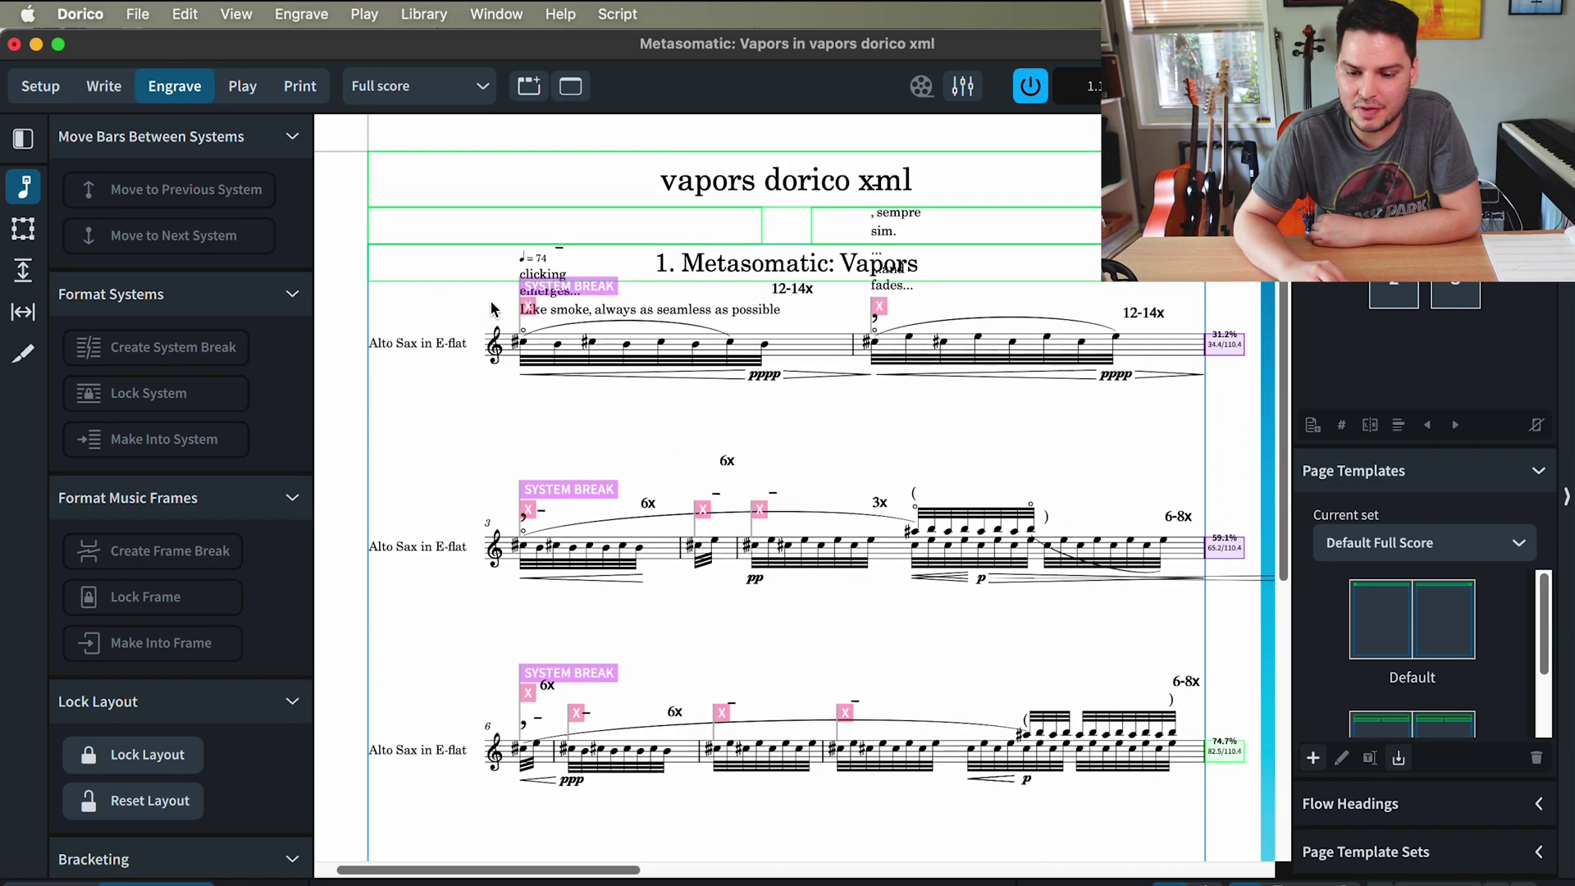
pyautogui.scroll(1, 491, 308)
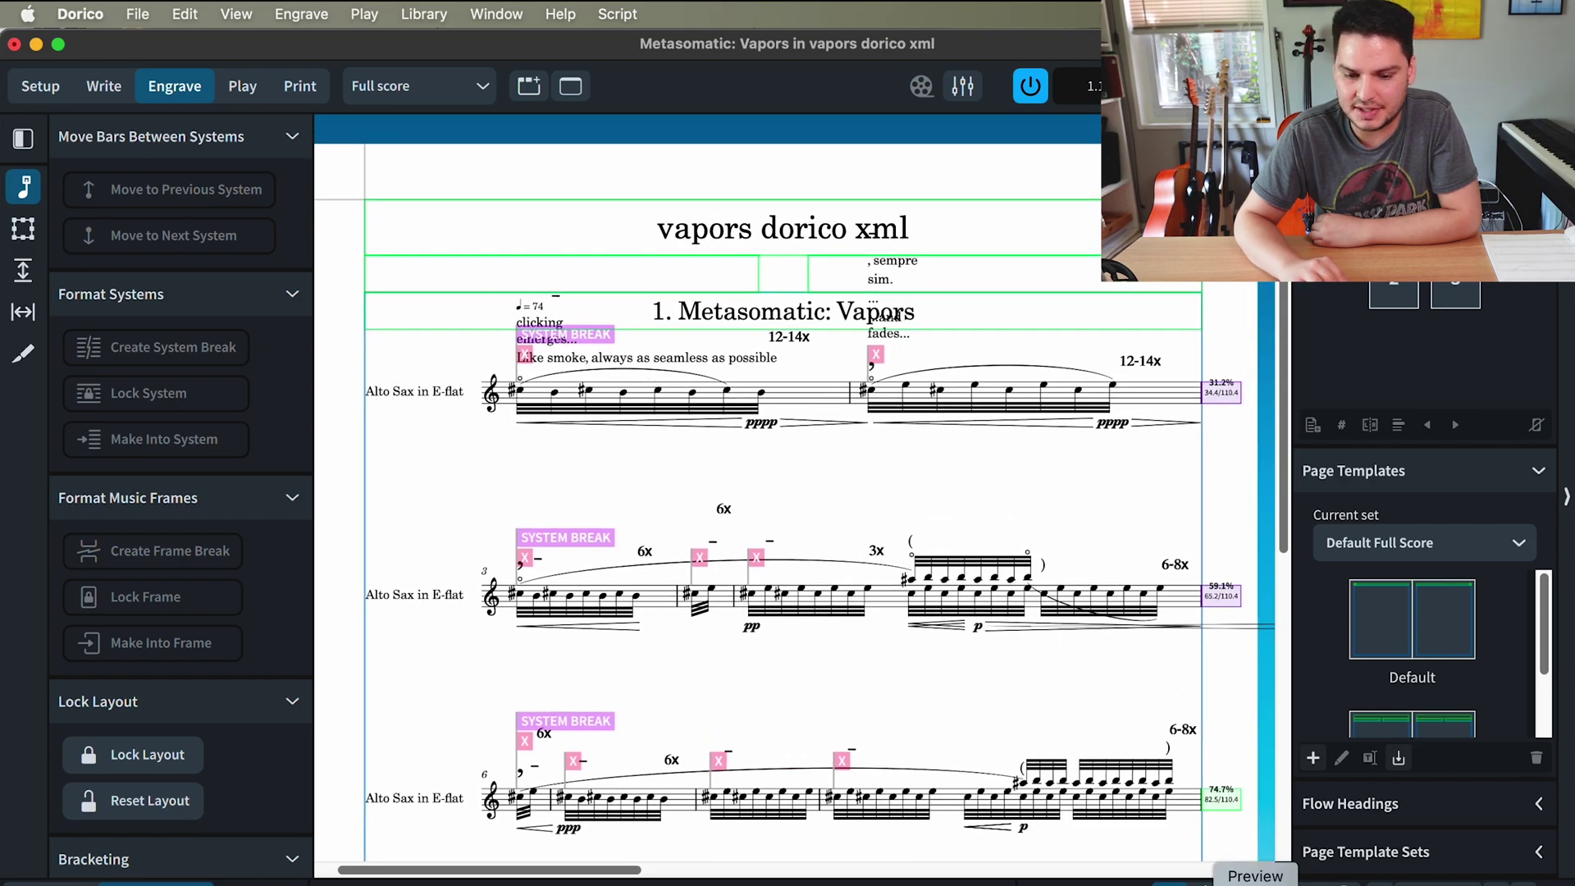
# - Screenshot the enlarged 8ve B♭ fingering diagram from the PDF and open the capture
pyautogui.click(1256, 883)
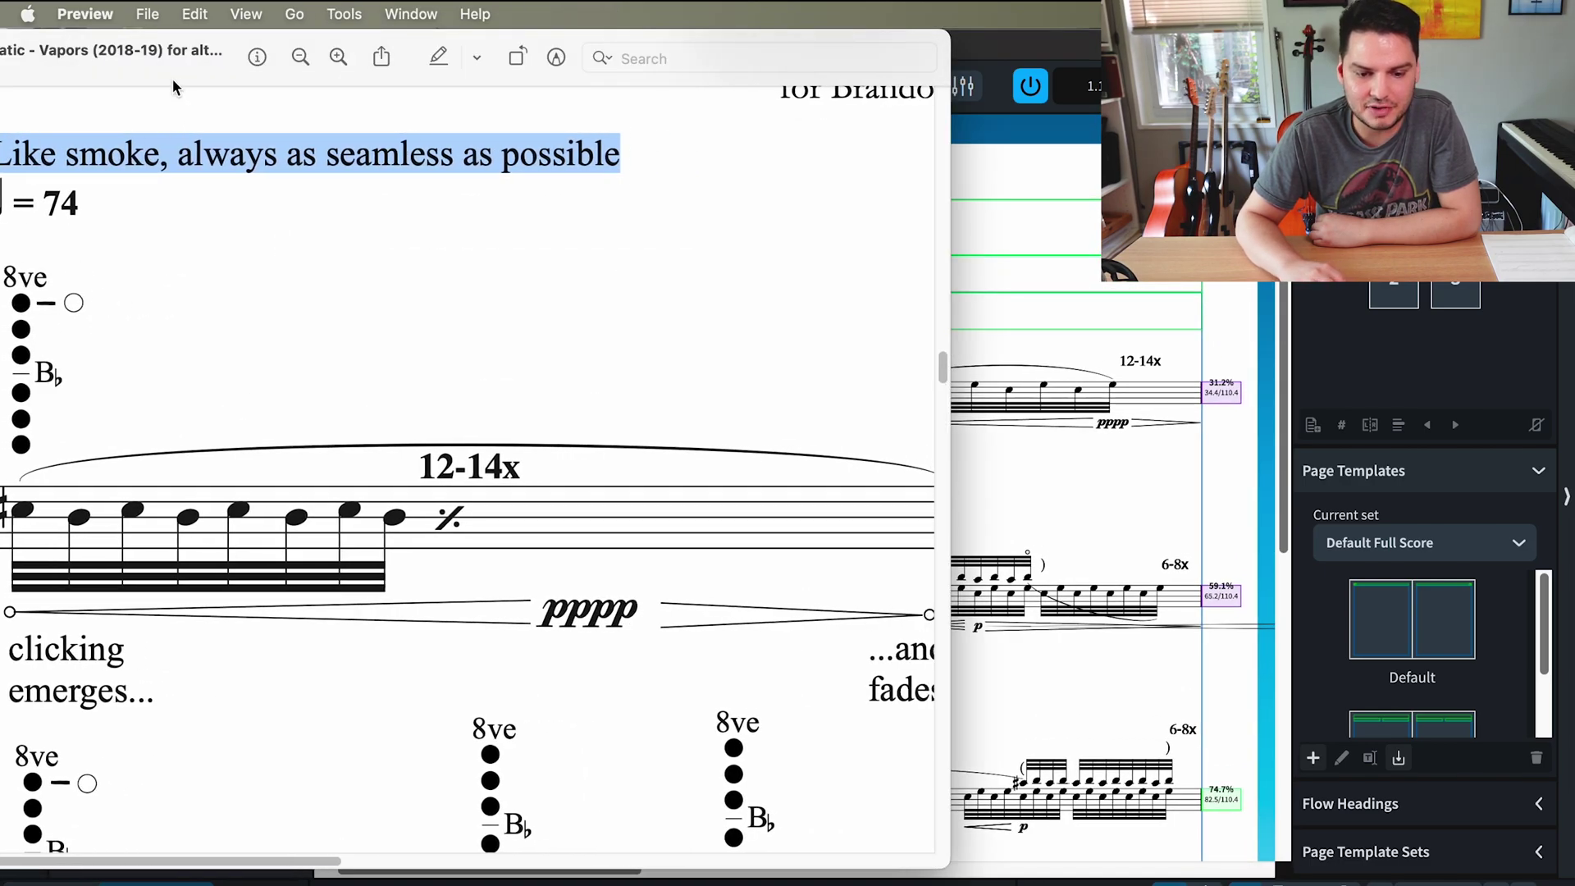
pyautogui.hscroll(-3, 300, 105)
pyautogui.scroll(2, 299, 106)
pyautogui.scroll(-2, 564, 361)
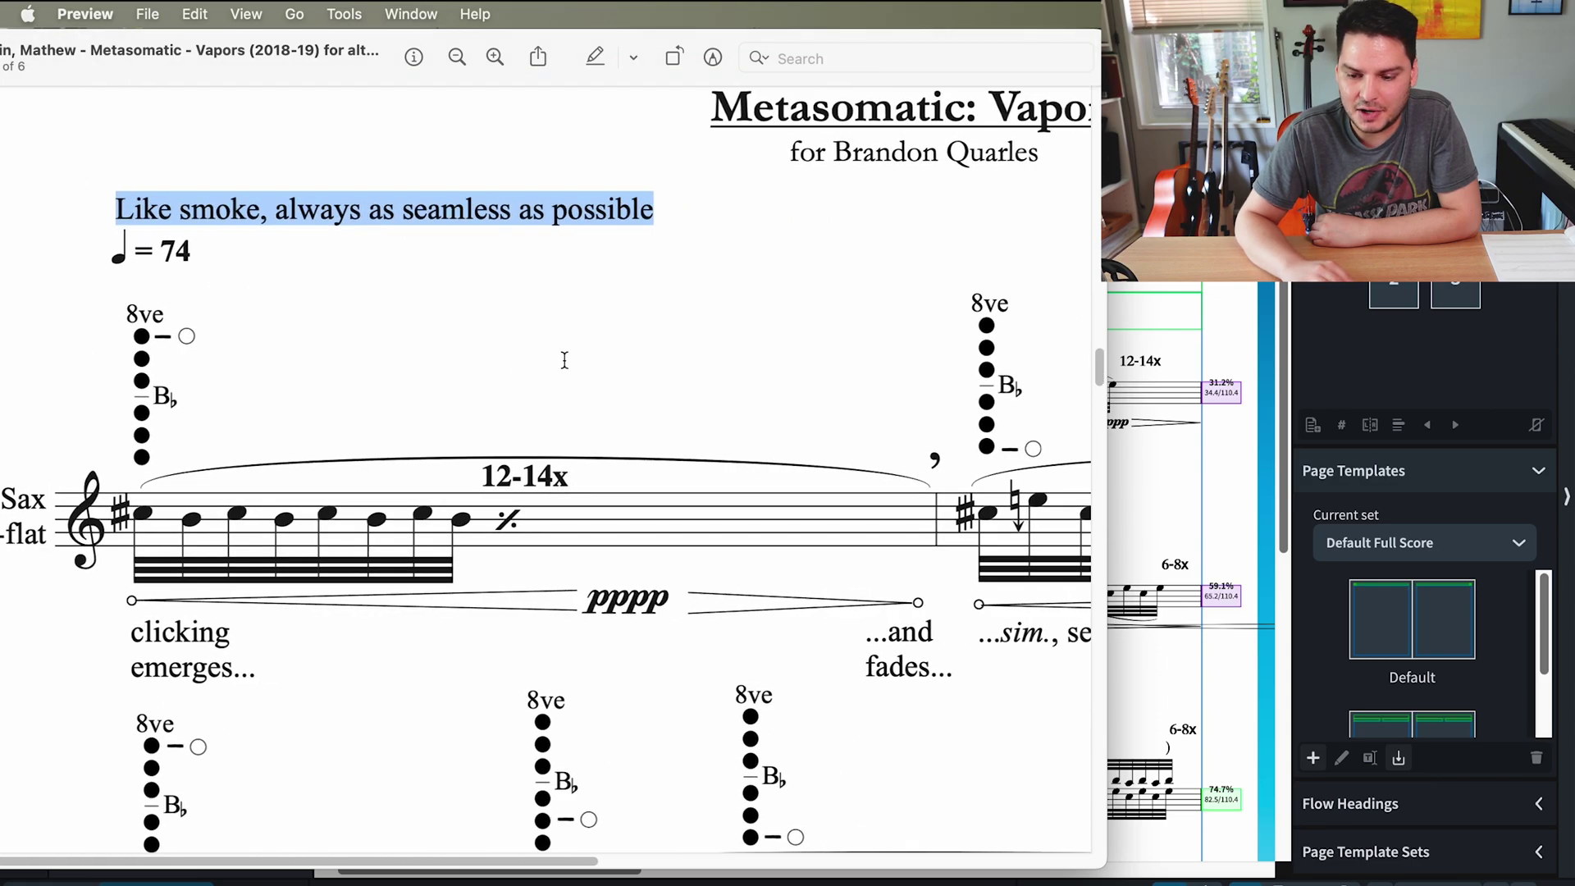
pyautogui.scroll(3, 94, 351)
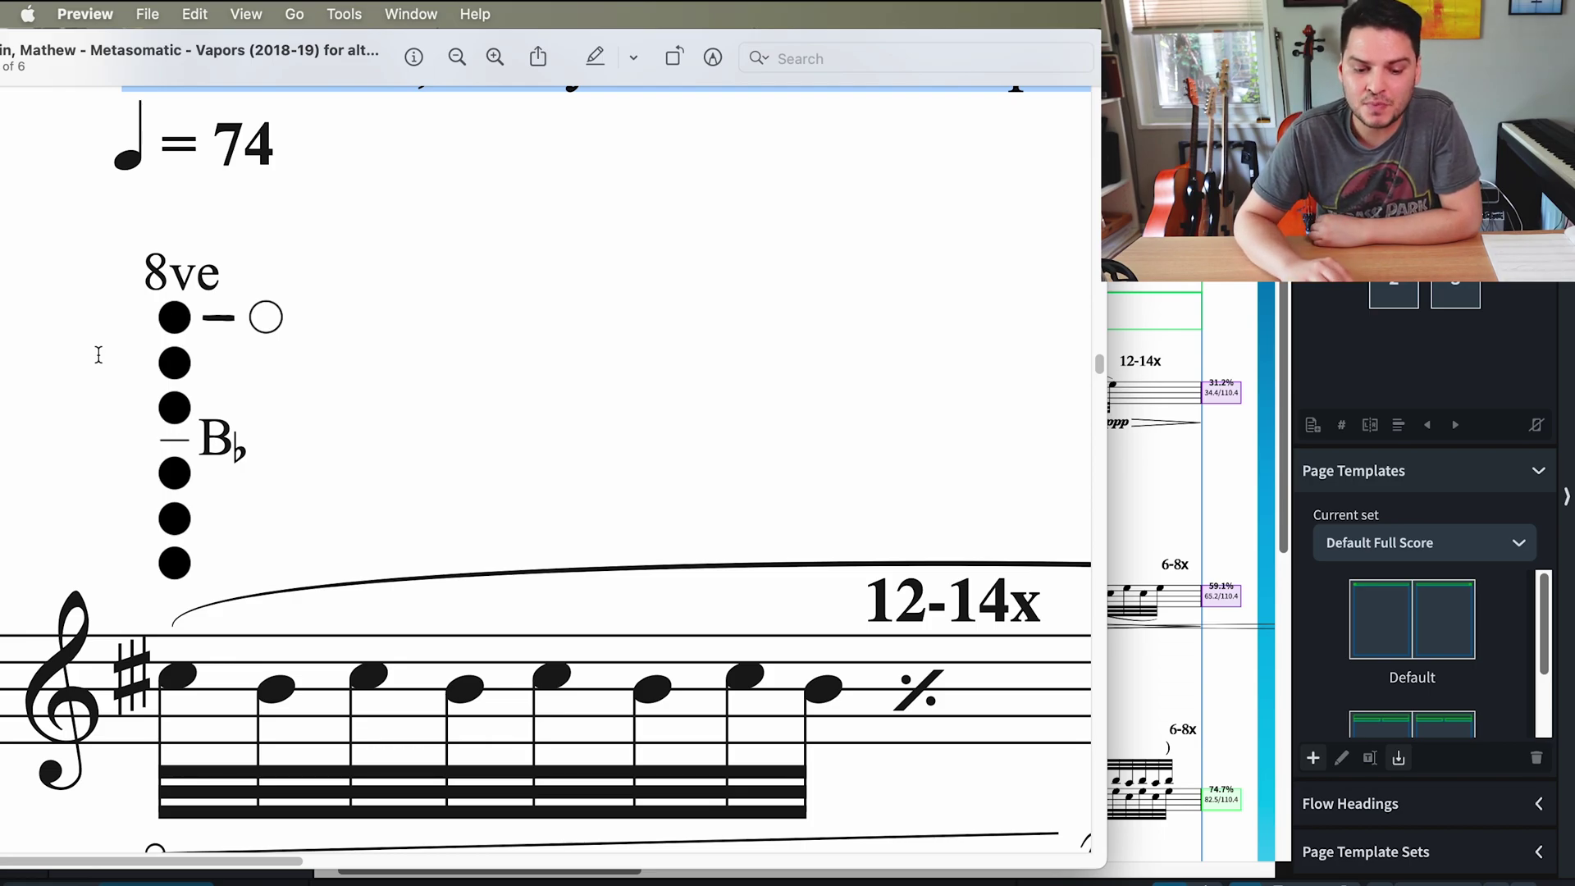
pyautogui.scroll(-2, 99, 355)
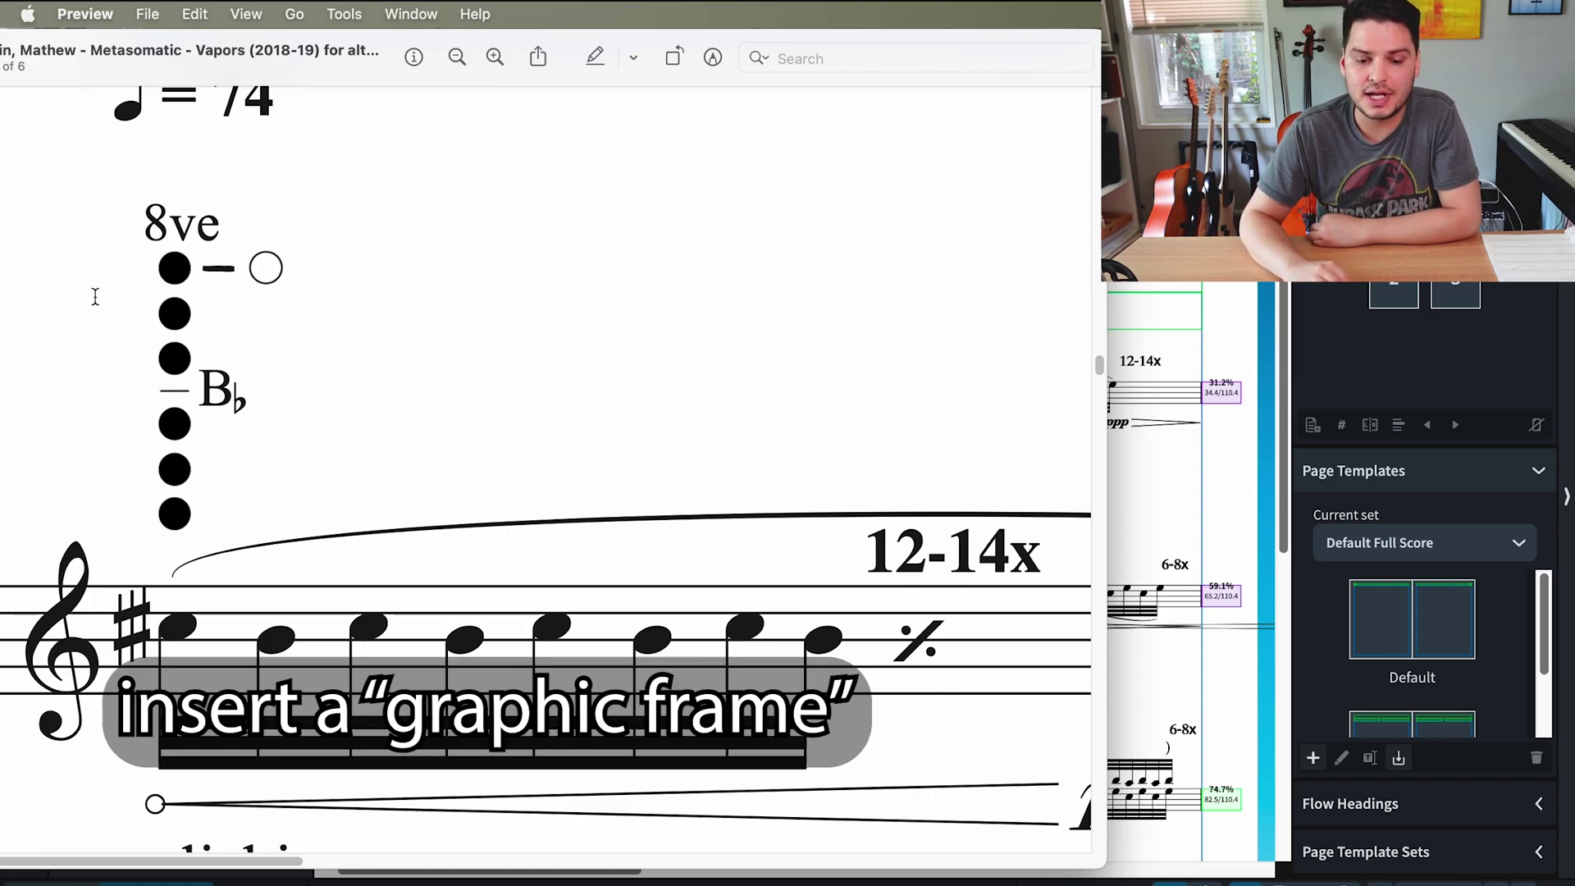
pyautogui.scroll(5, 74, 294)
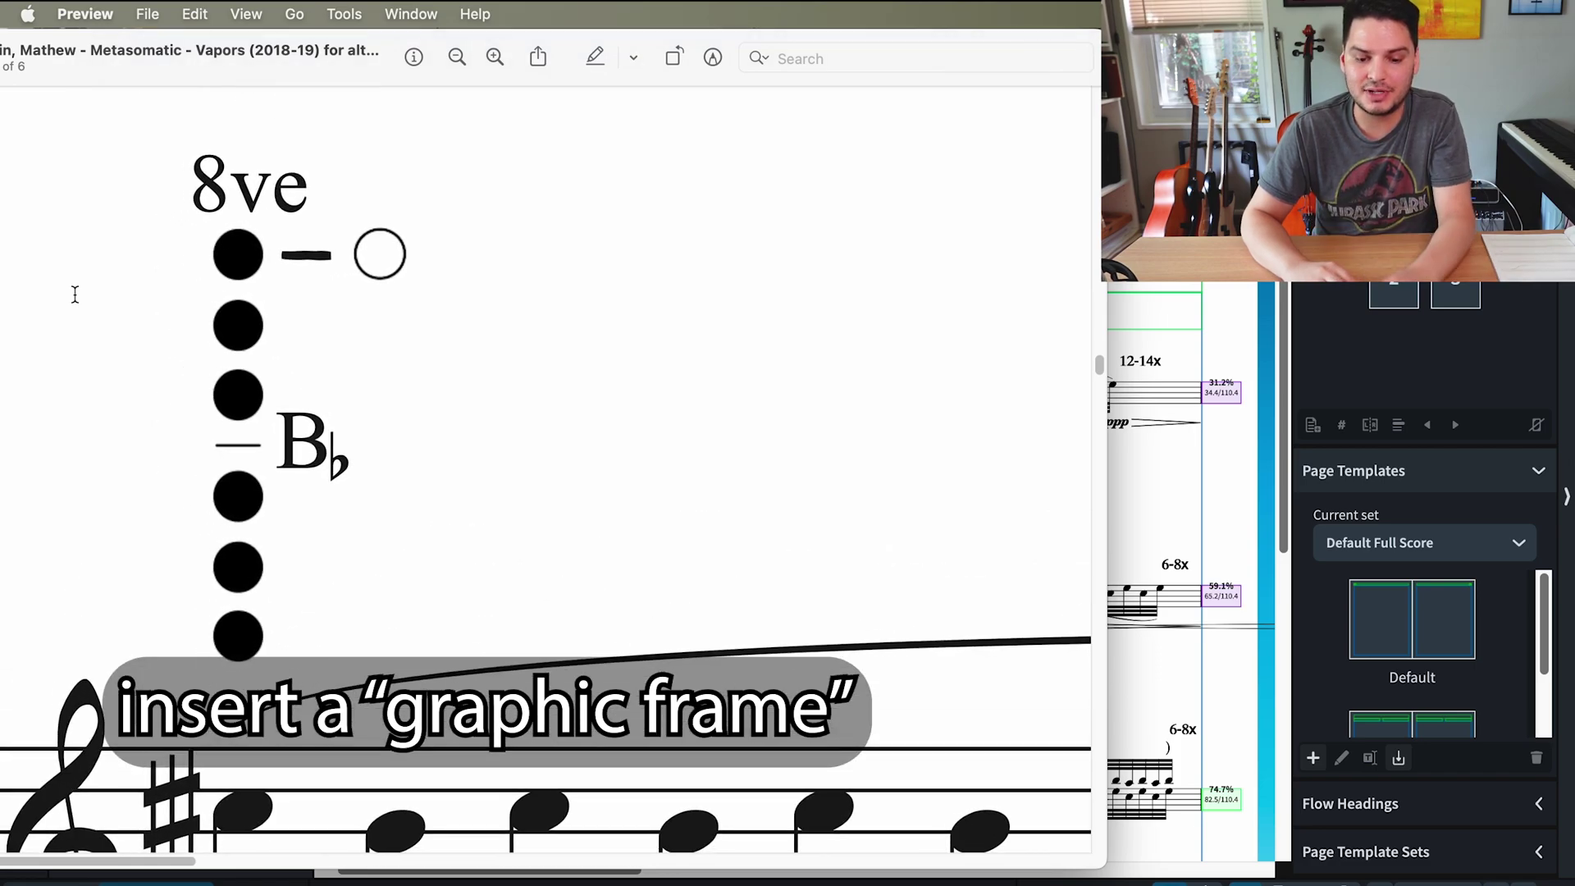
pyautogui.press('super+shift+3')
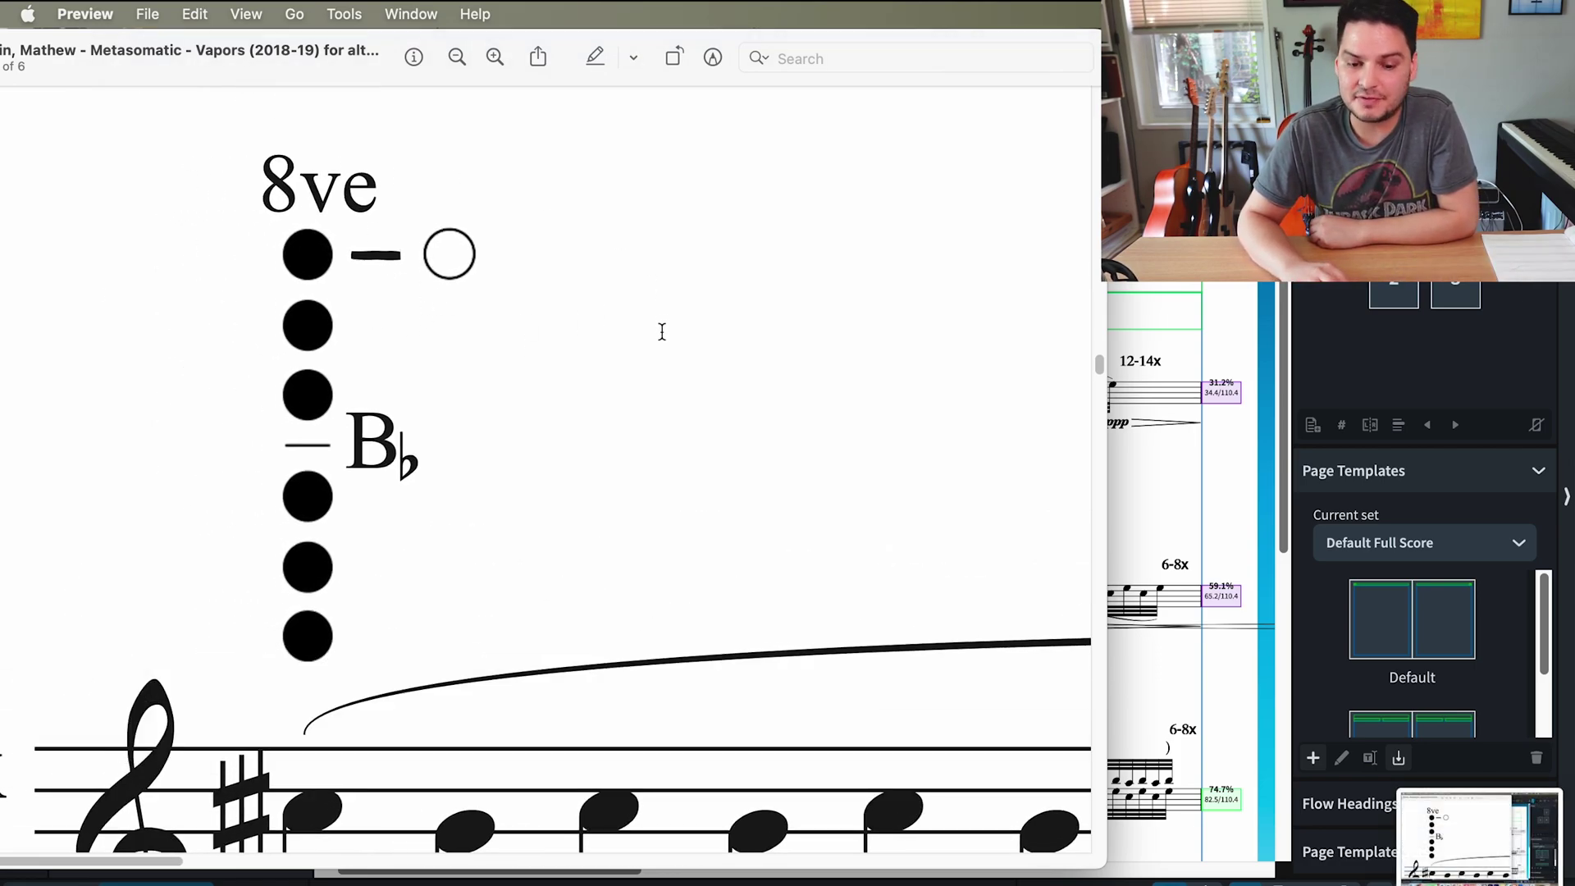
pyautogui.click(1448, 834)
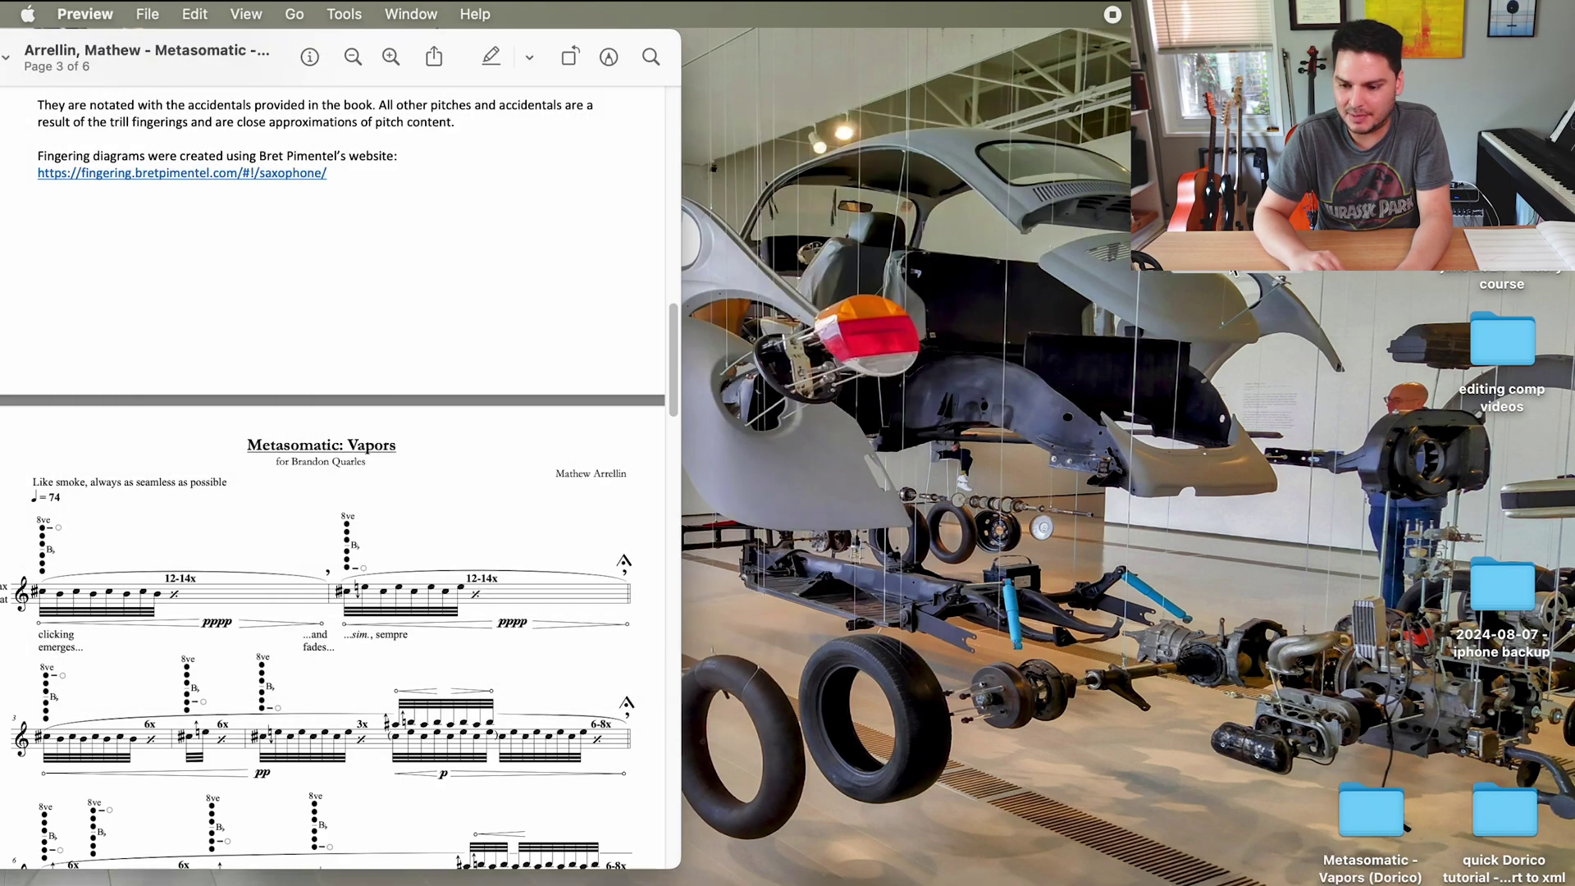
# - Move the fingering 1 image into the Metasomatic - Vapors (Dorico) folder and close the screenshot window
pyautogui.click(1234, 273)
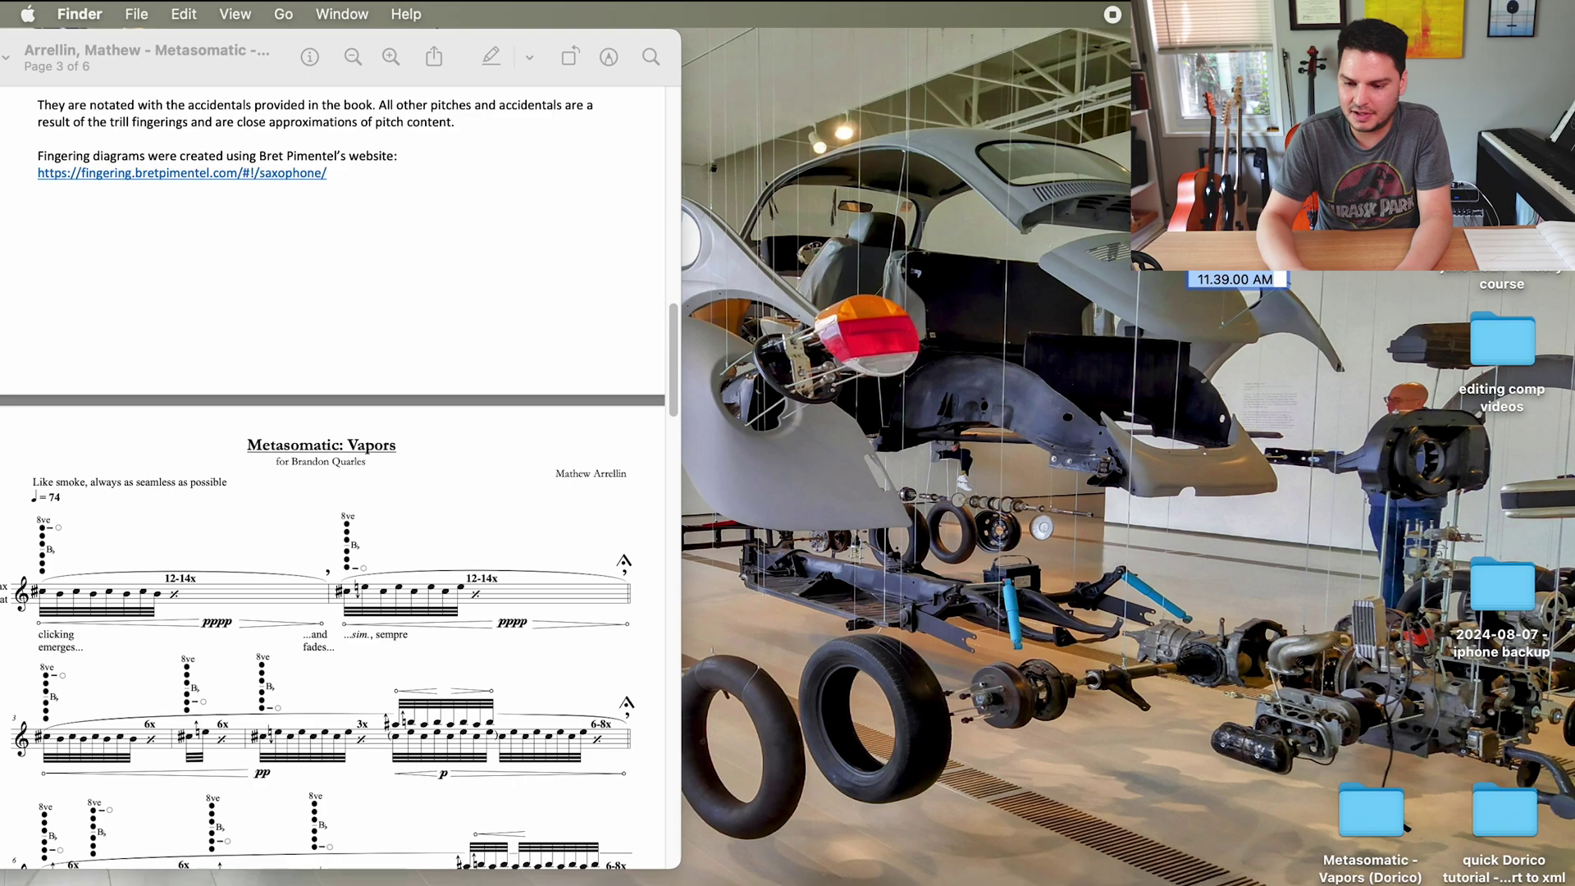
pyautogui.moveTo(1469, 246); pyautogui.dragTo(1366, 814)
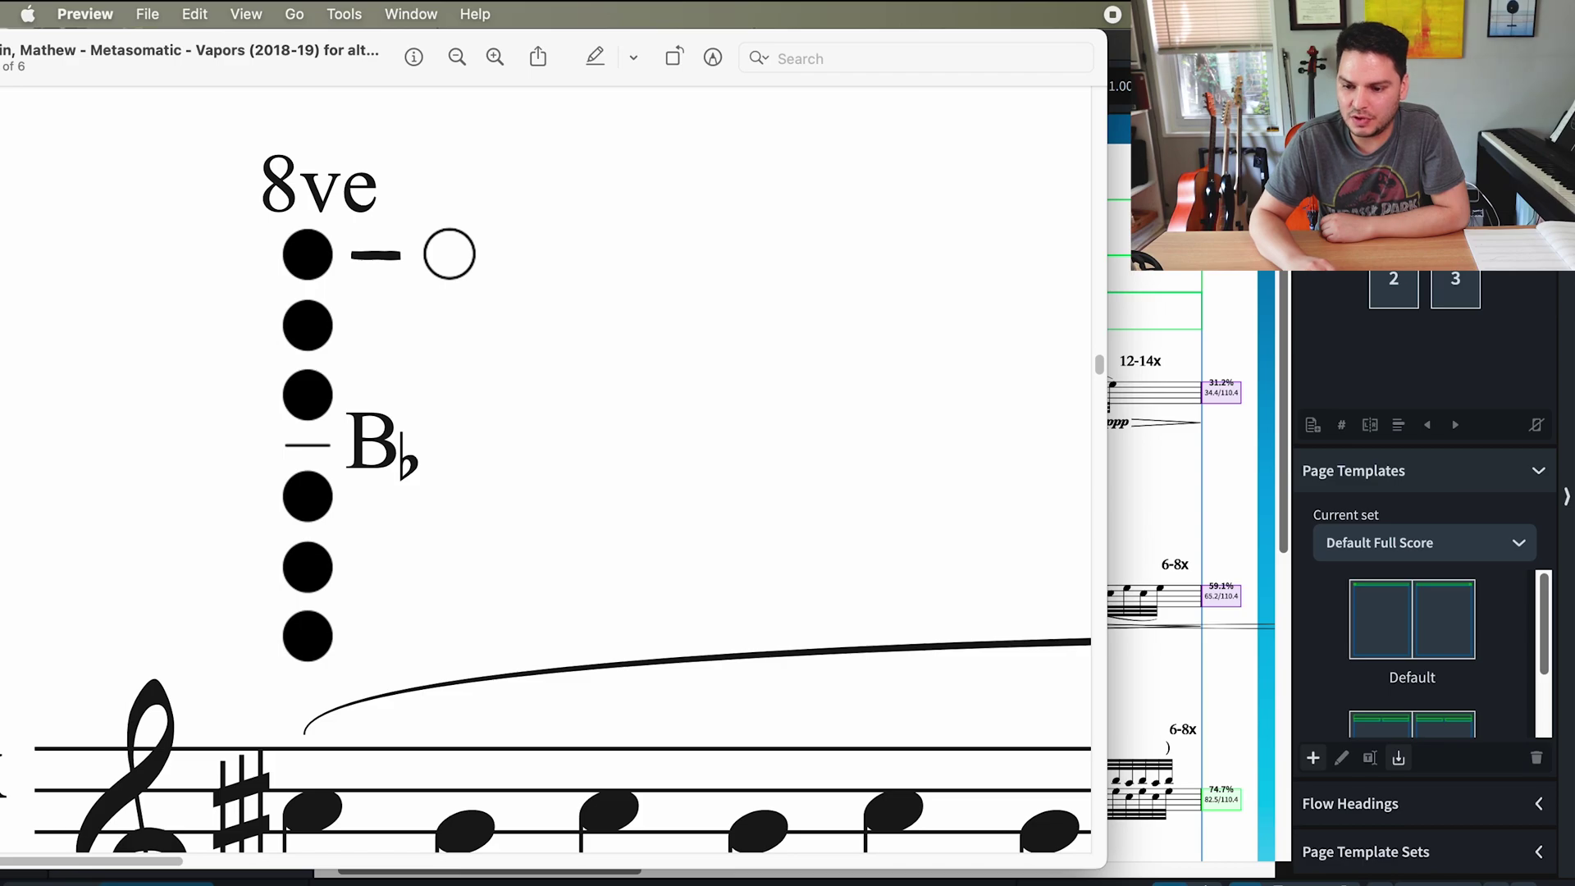
pyautogui.press('super+w')
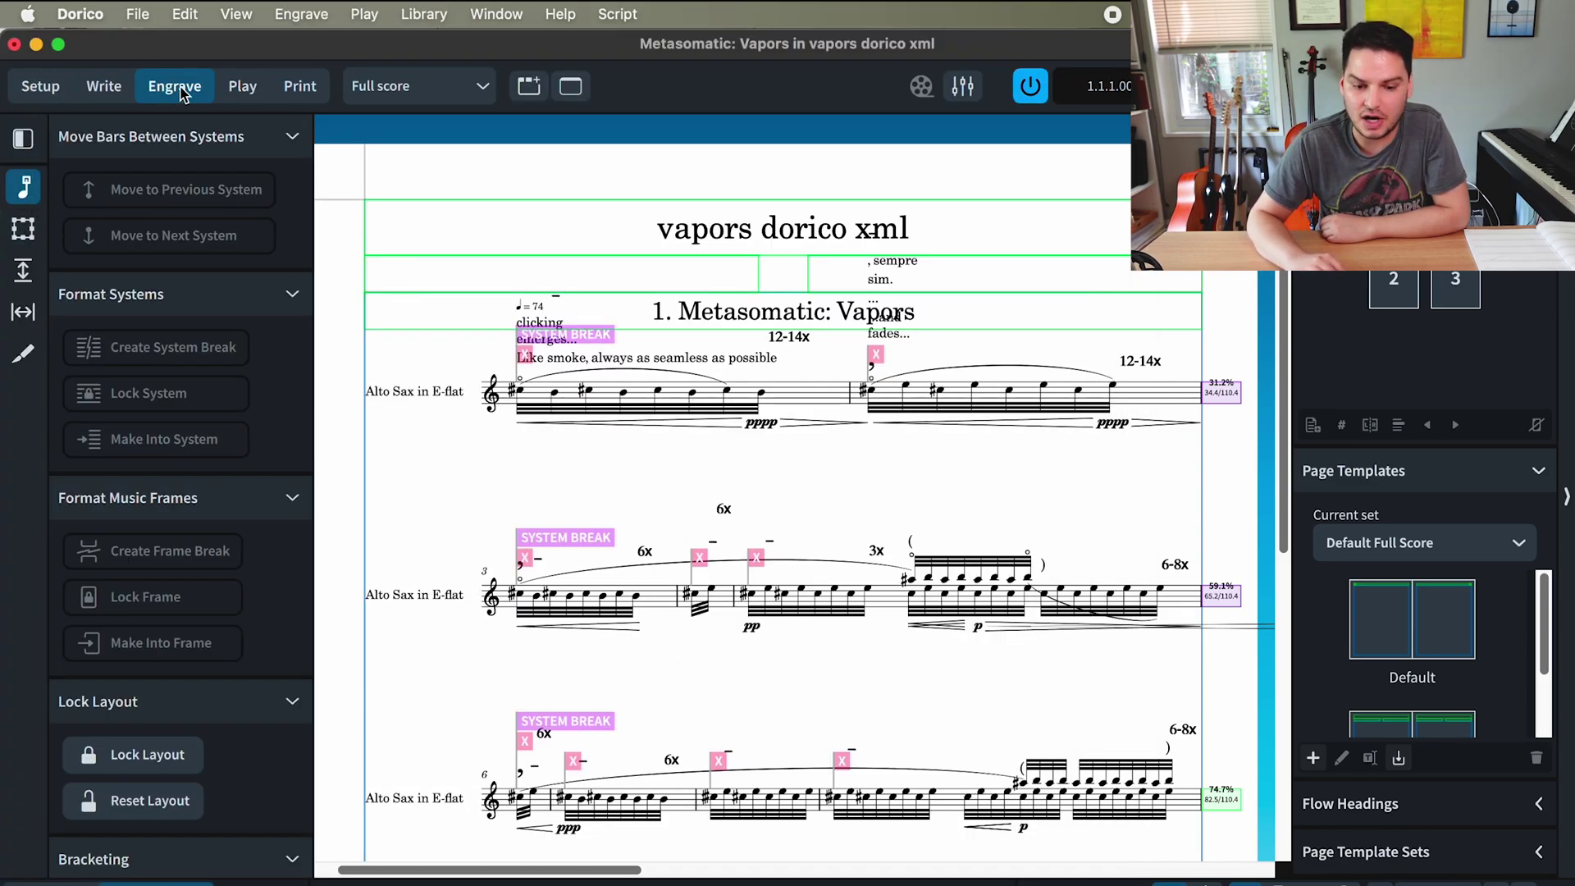
# - Draw a small graphics frame left of the first staff and load fingering 1.png from the Desktop
pyautogui.click(23, 229)
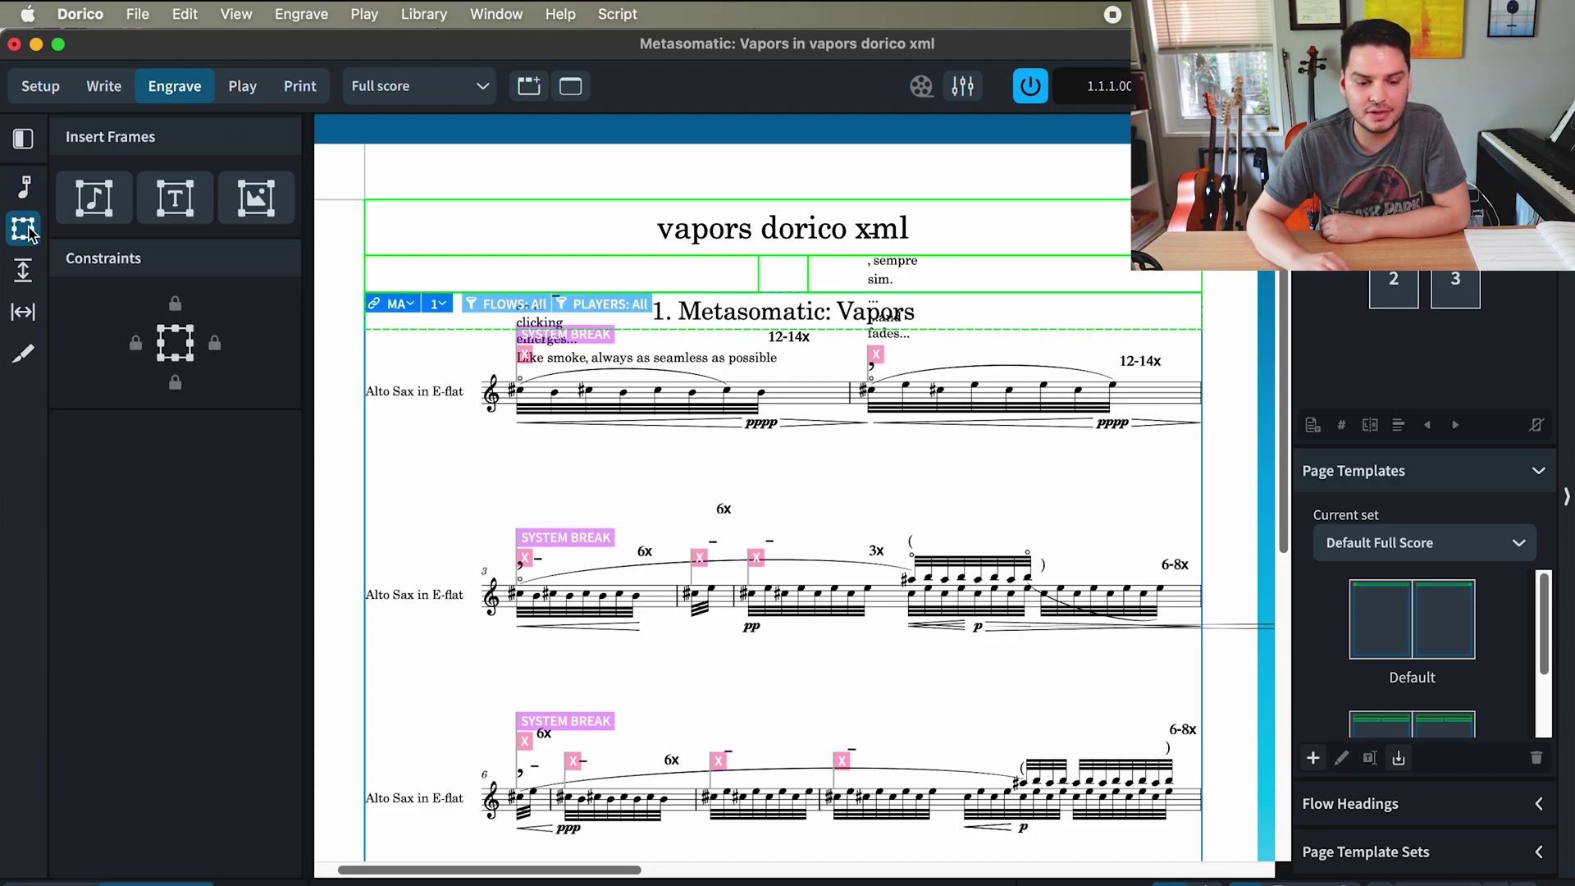
pyautogui.click(261, 202)
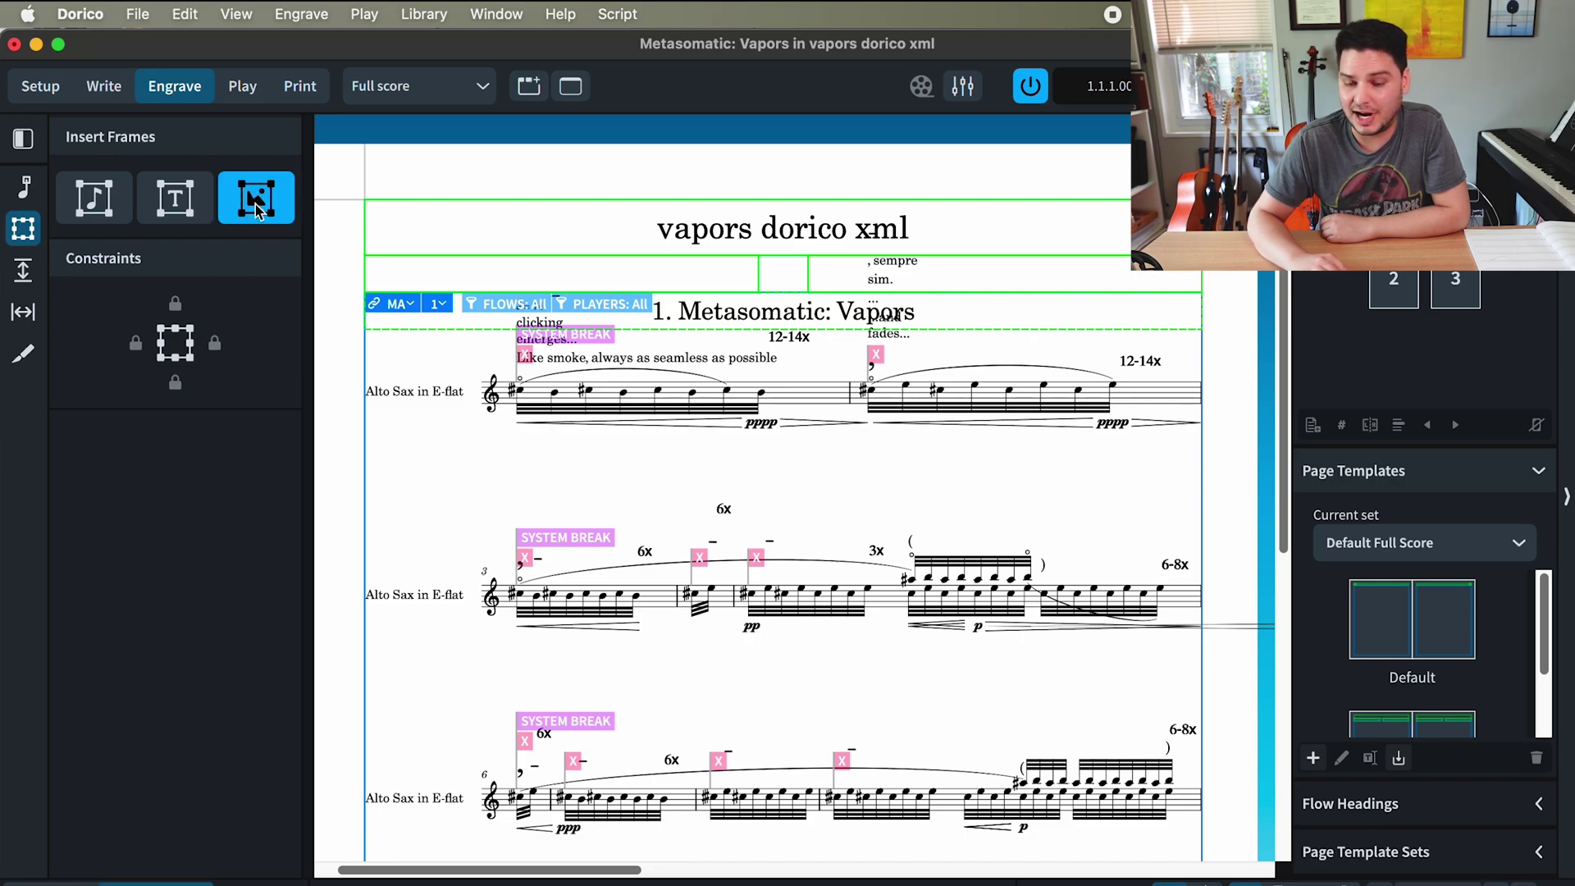
pyautogui.moveTo(453, 339); pyautogui.dragTo(494, 380)
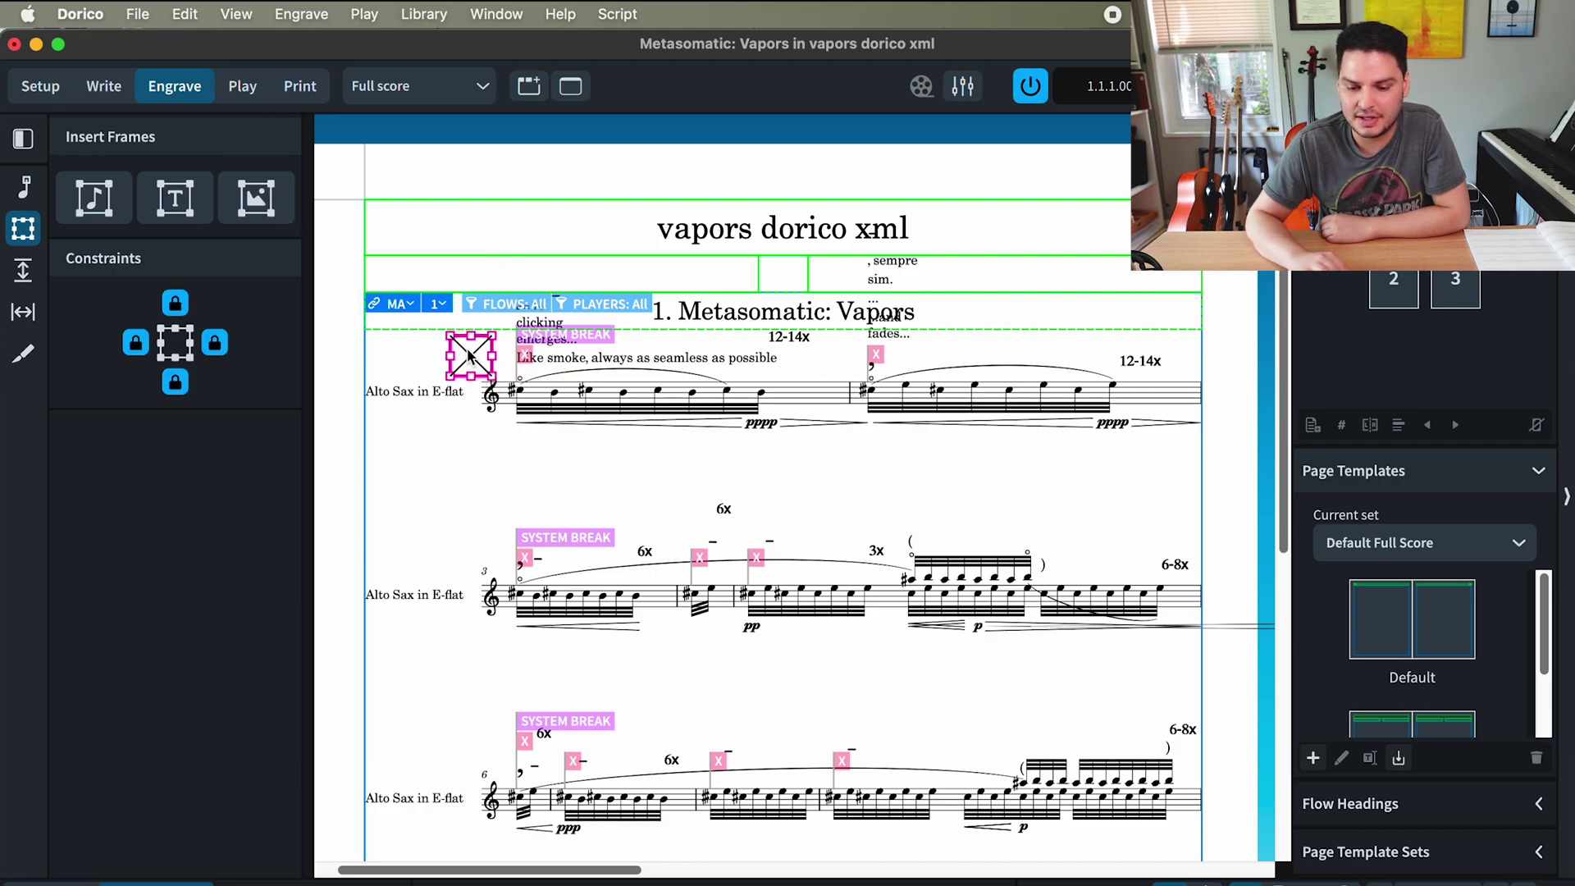
pyautogui.press('Escape')
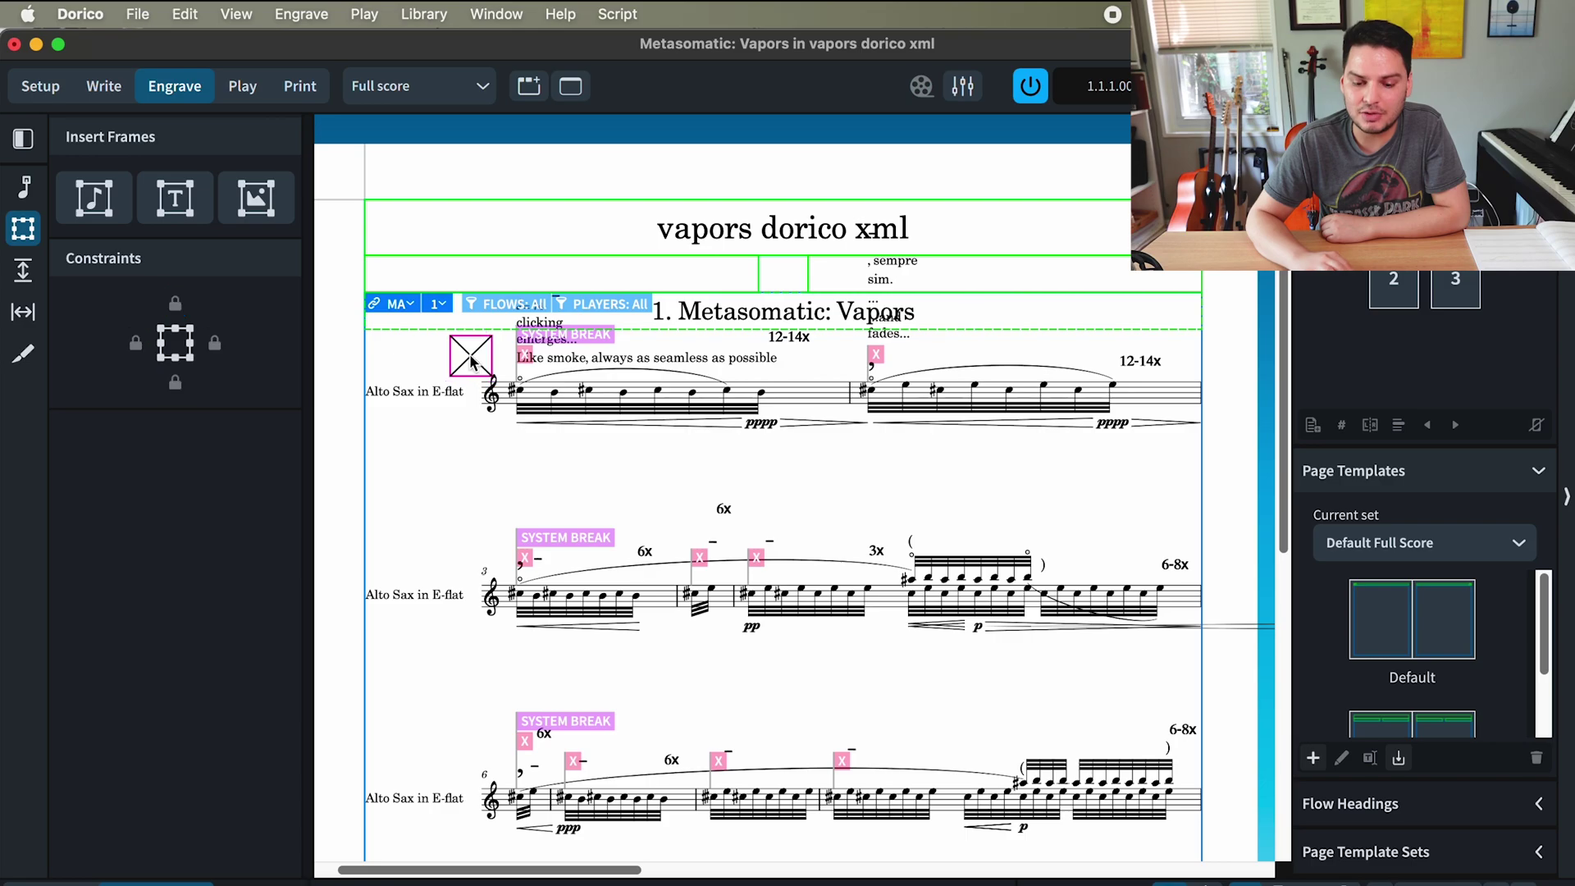
pyautogui.doubleClick(472, 361)
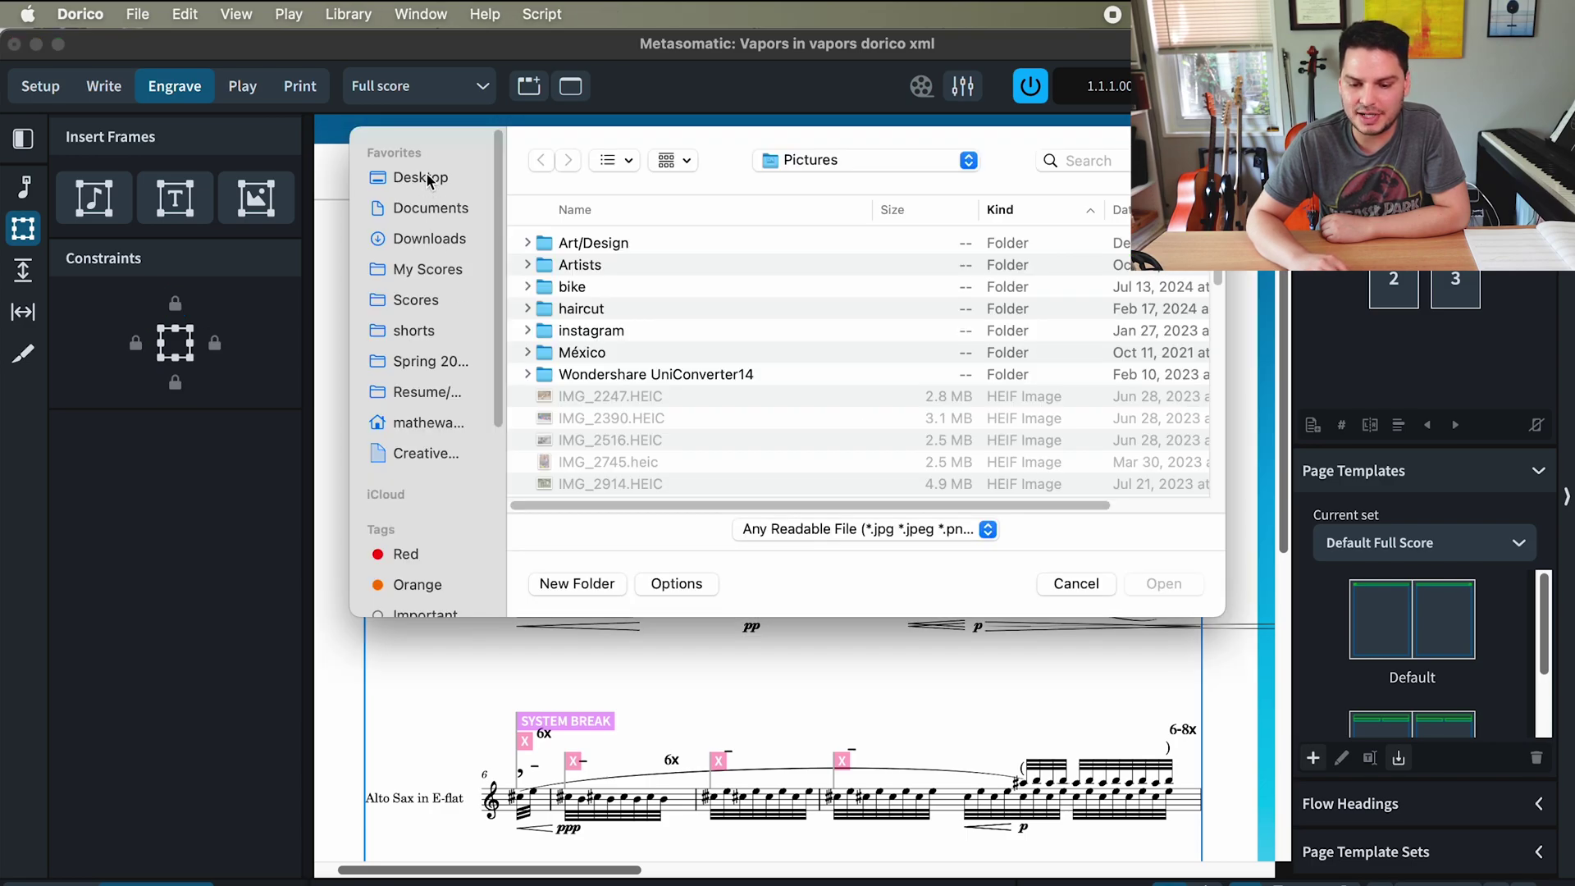
pyautogui.click(428, 177)
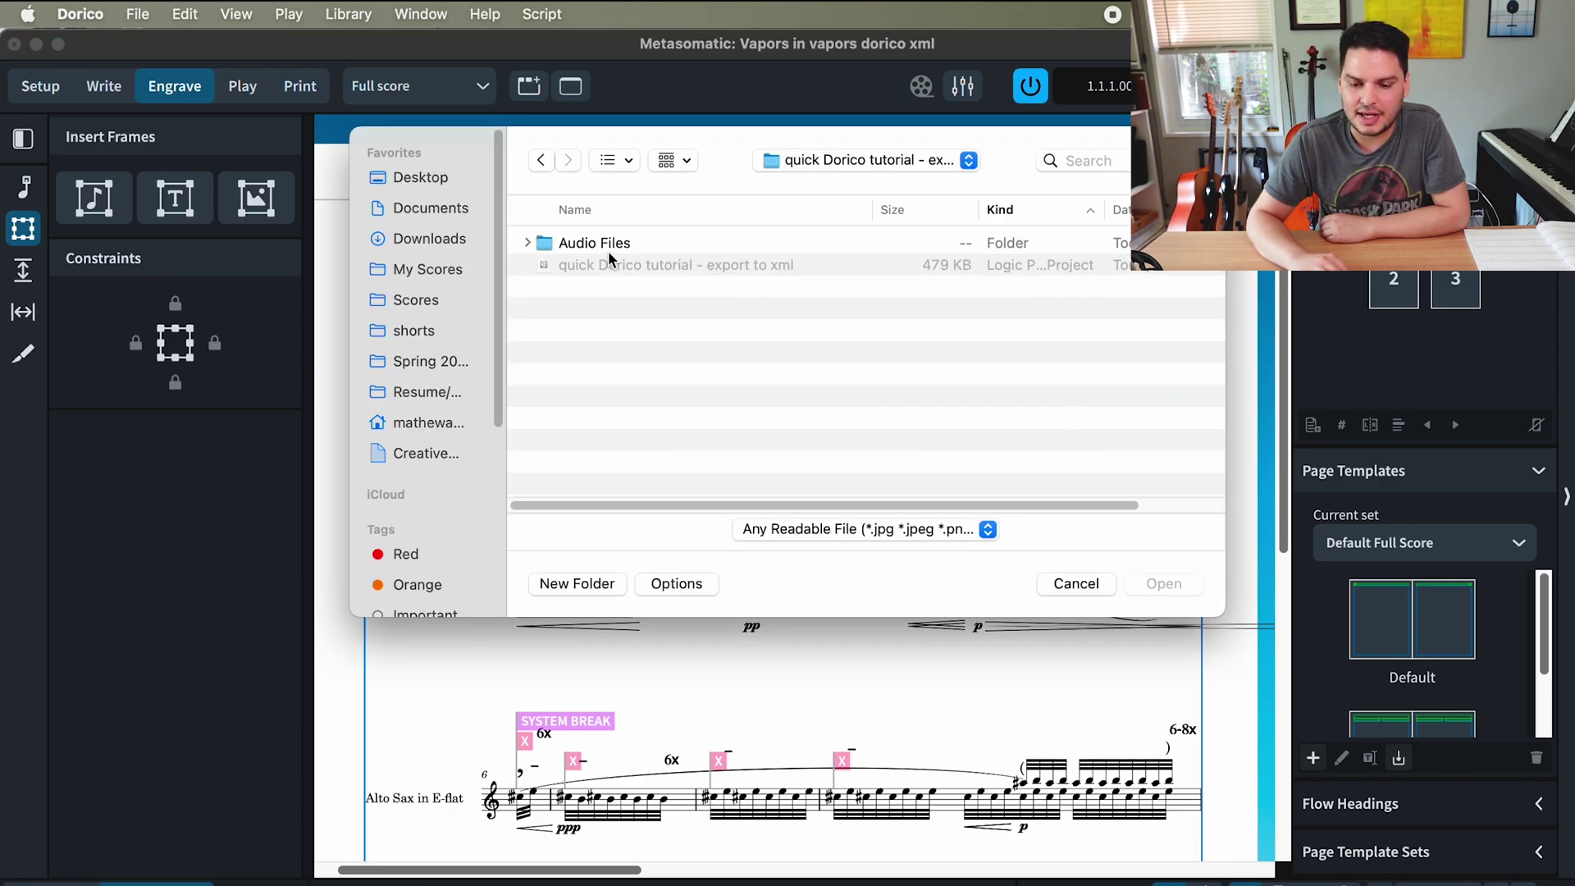
pyautogui.click(598, 309)
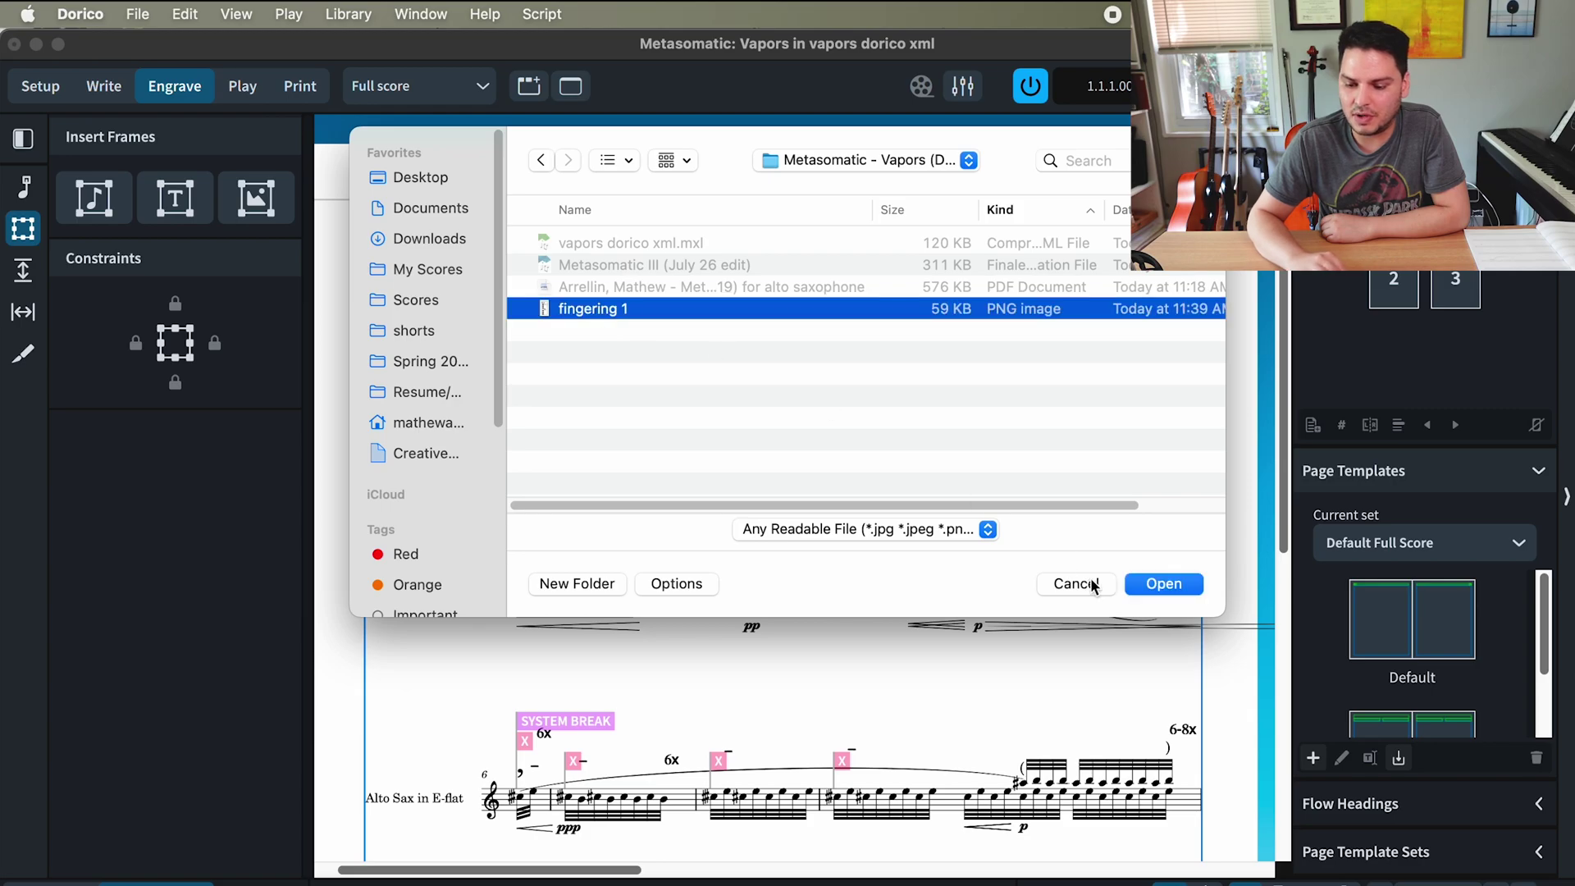
pyautogui.click(1158, 585)
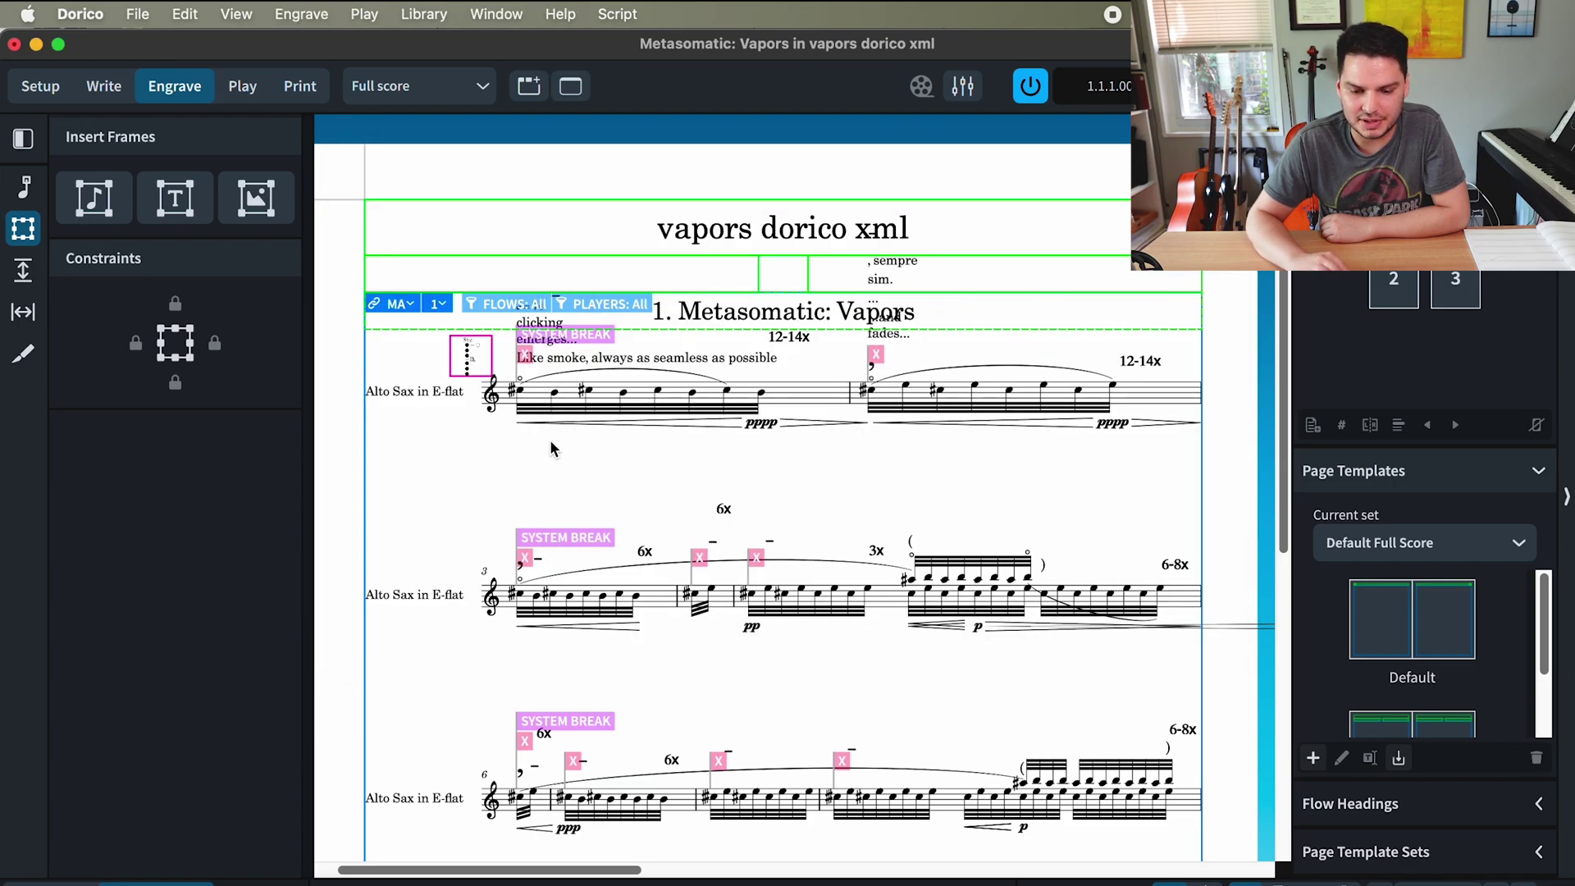
# - Enlarge the fingering diagram frame upward and to the right
pyautogui.click(490, 366)
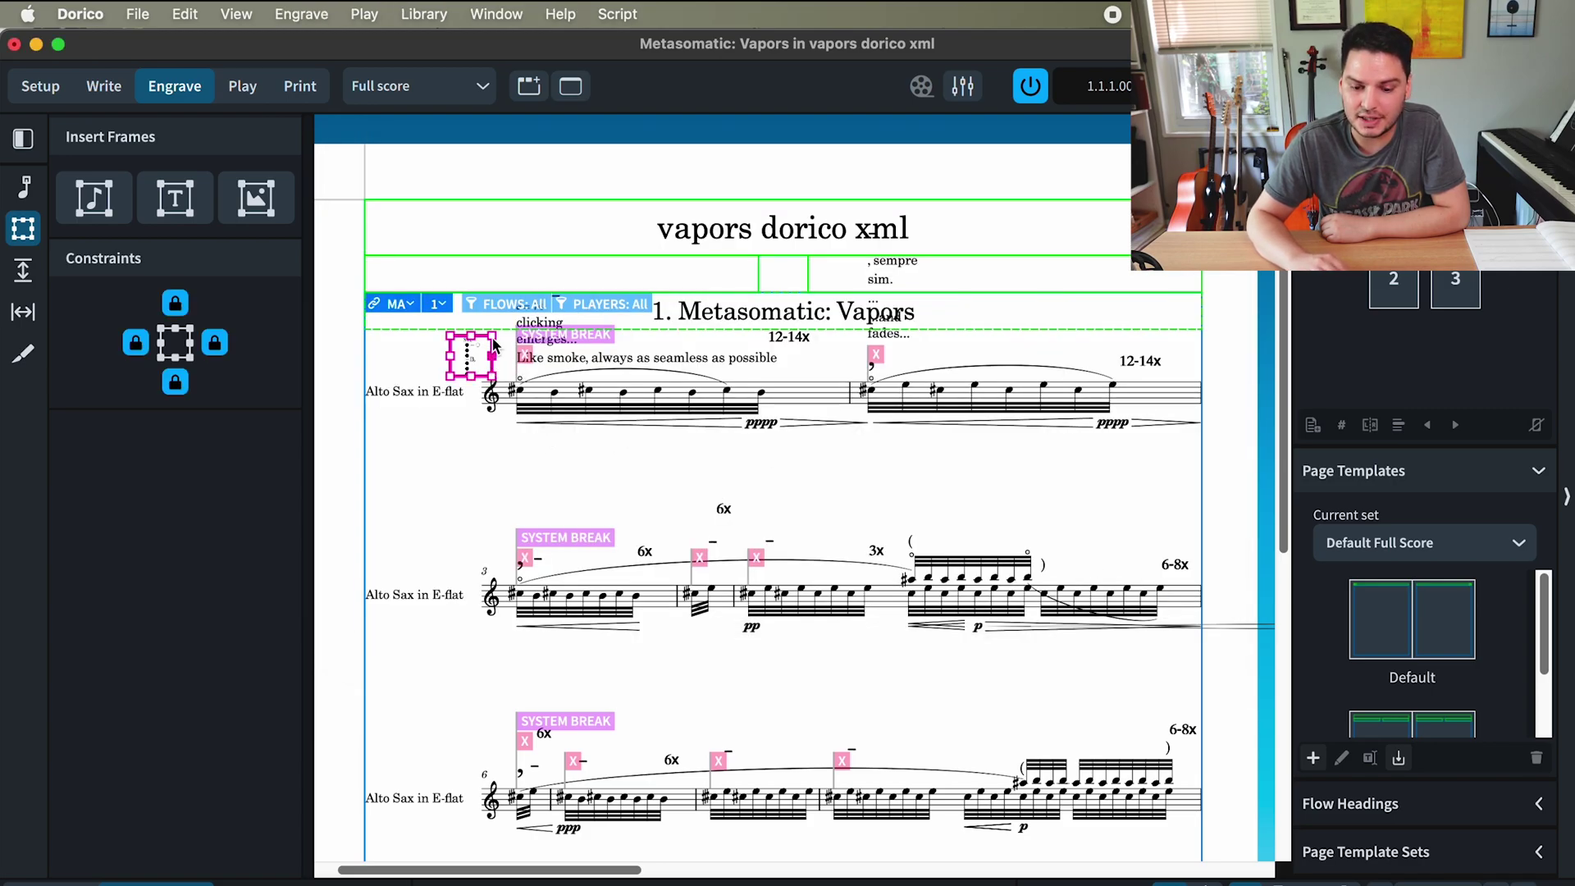
pyautogui.moveTo(494, 340); pyautogui.dragTo(503, 276)
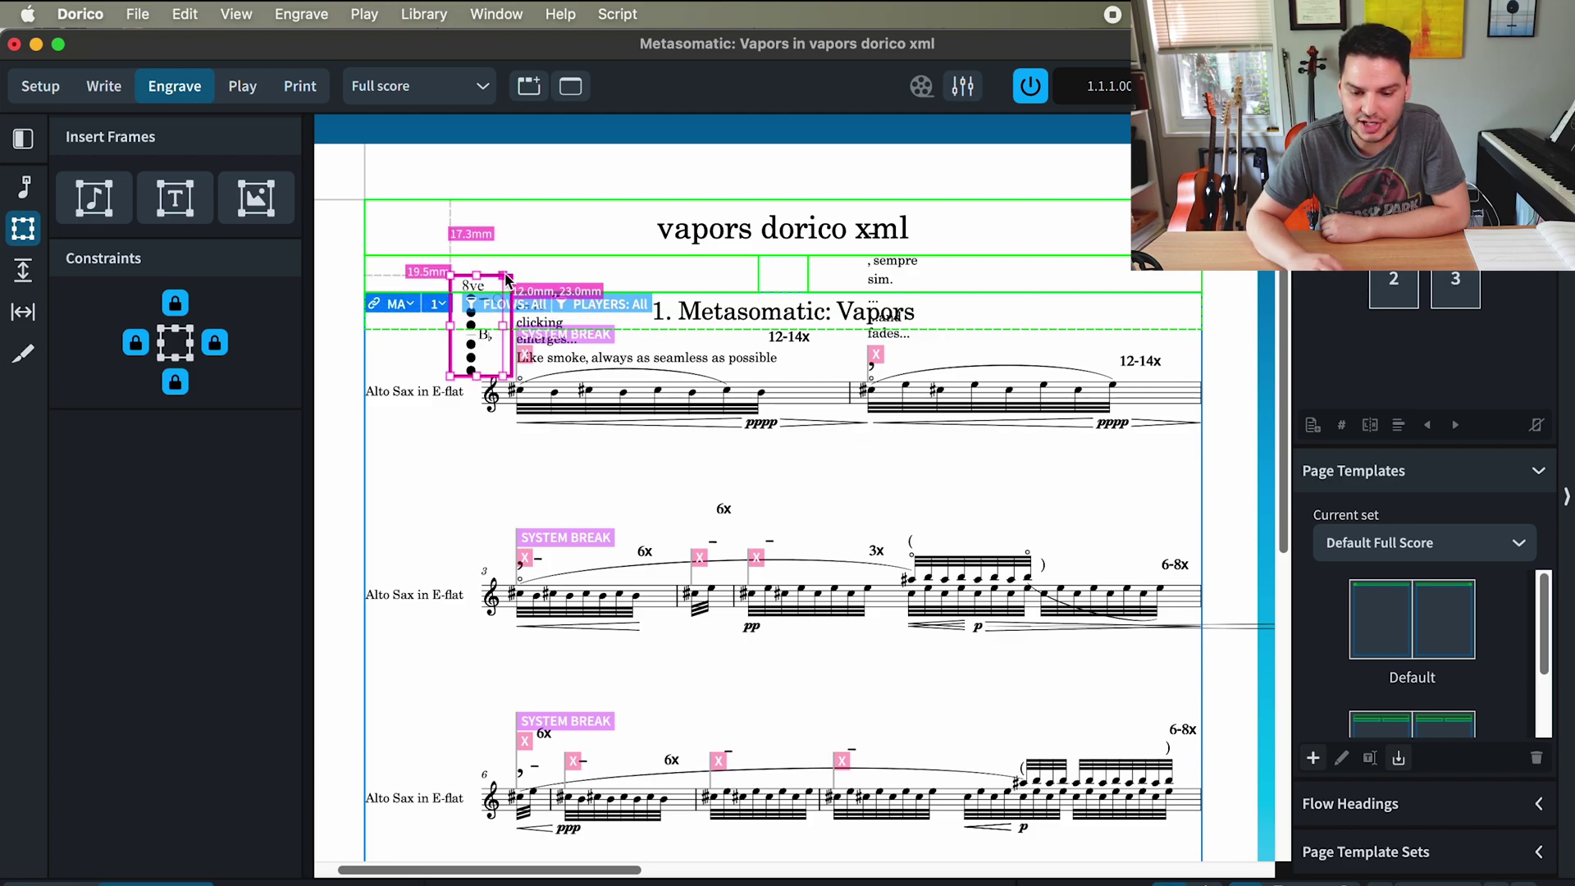
pyautogui.click(562, 493)
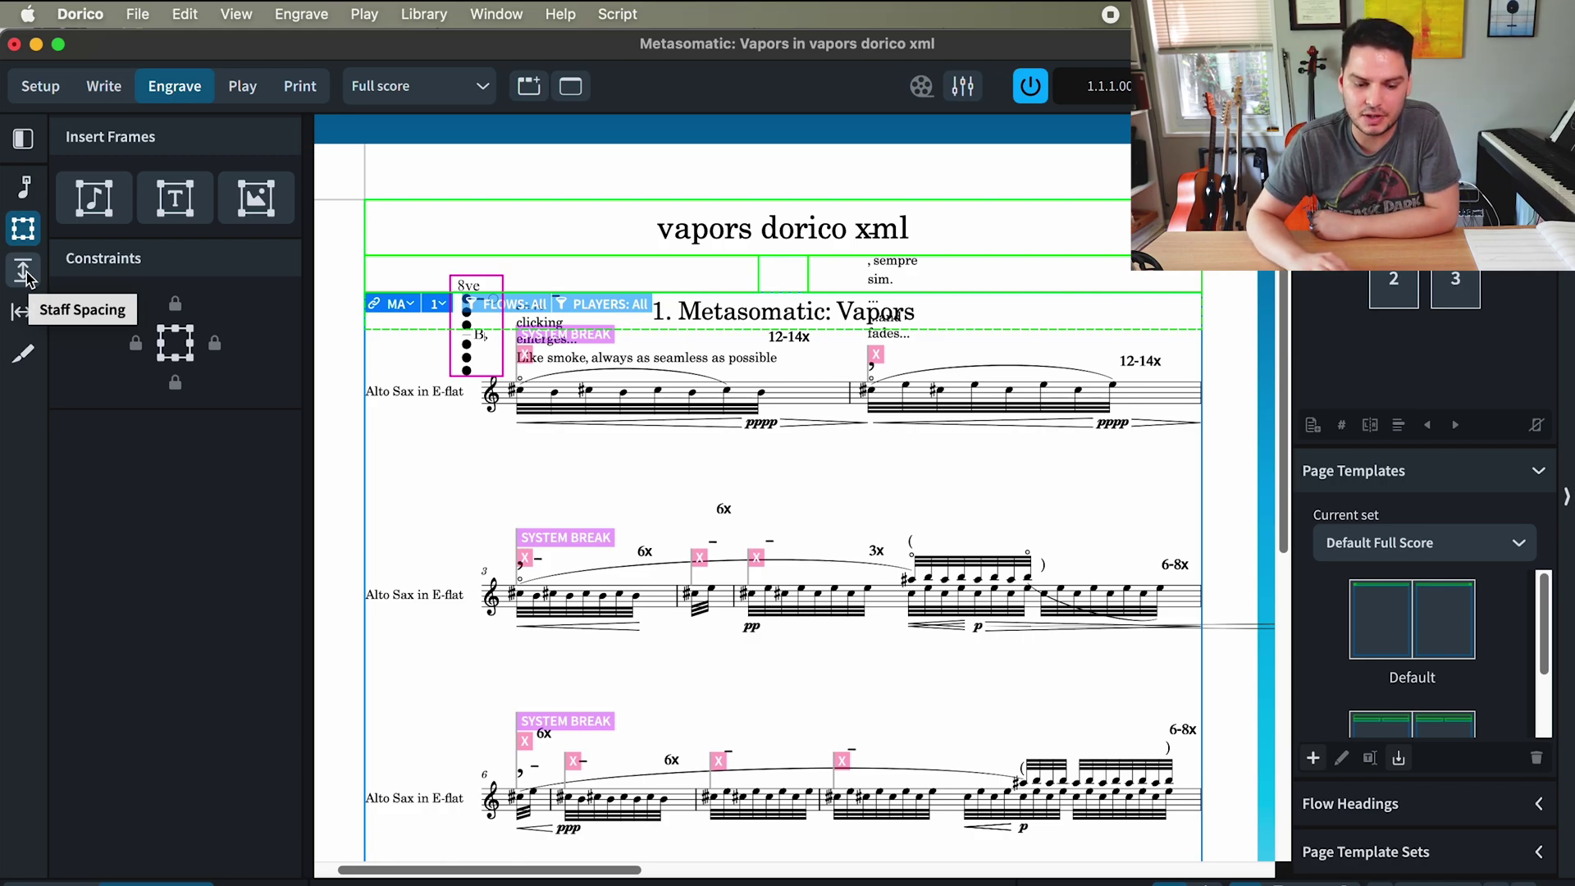
# - Lower the first staff with Staff Spacing so it sits 17.6 mm below the heading
pyautogui.click(24, 272)
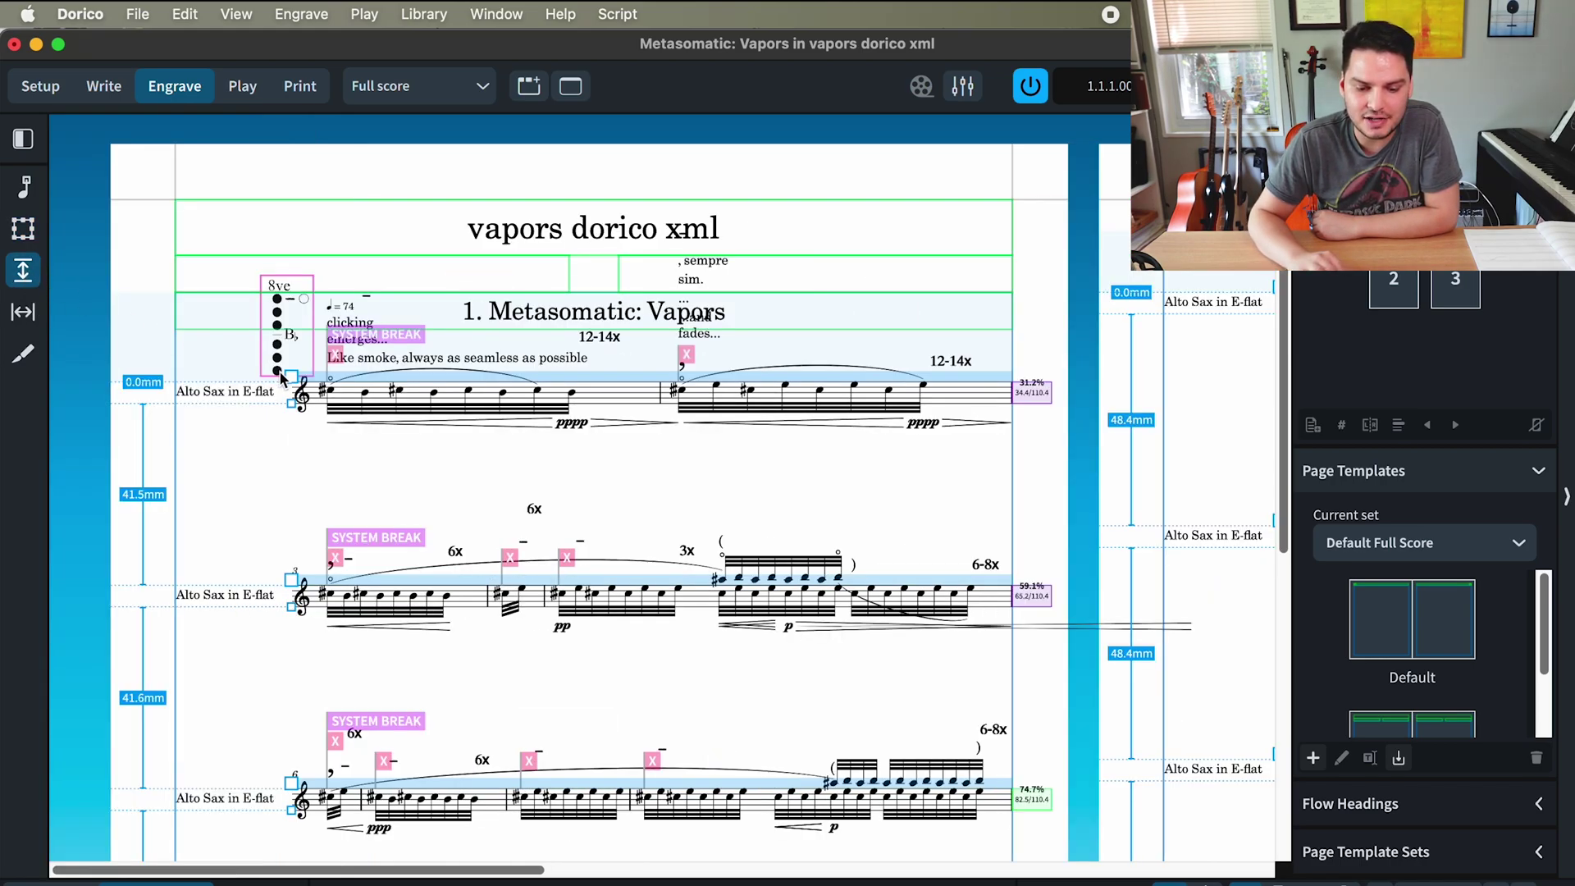
pyautogui.moveTo(293, 382); pyautogui.dragTo(293, 446)
pyautogui.moveTo(291, 579); pyautogui.dragTo(293, 630)
pyautogui.moveTo(291, 445); pyautogui.dragTo(291, 453)
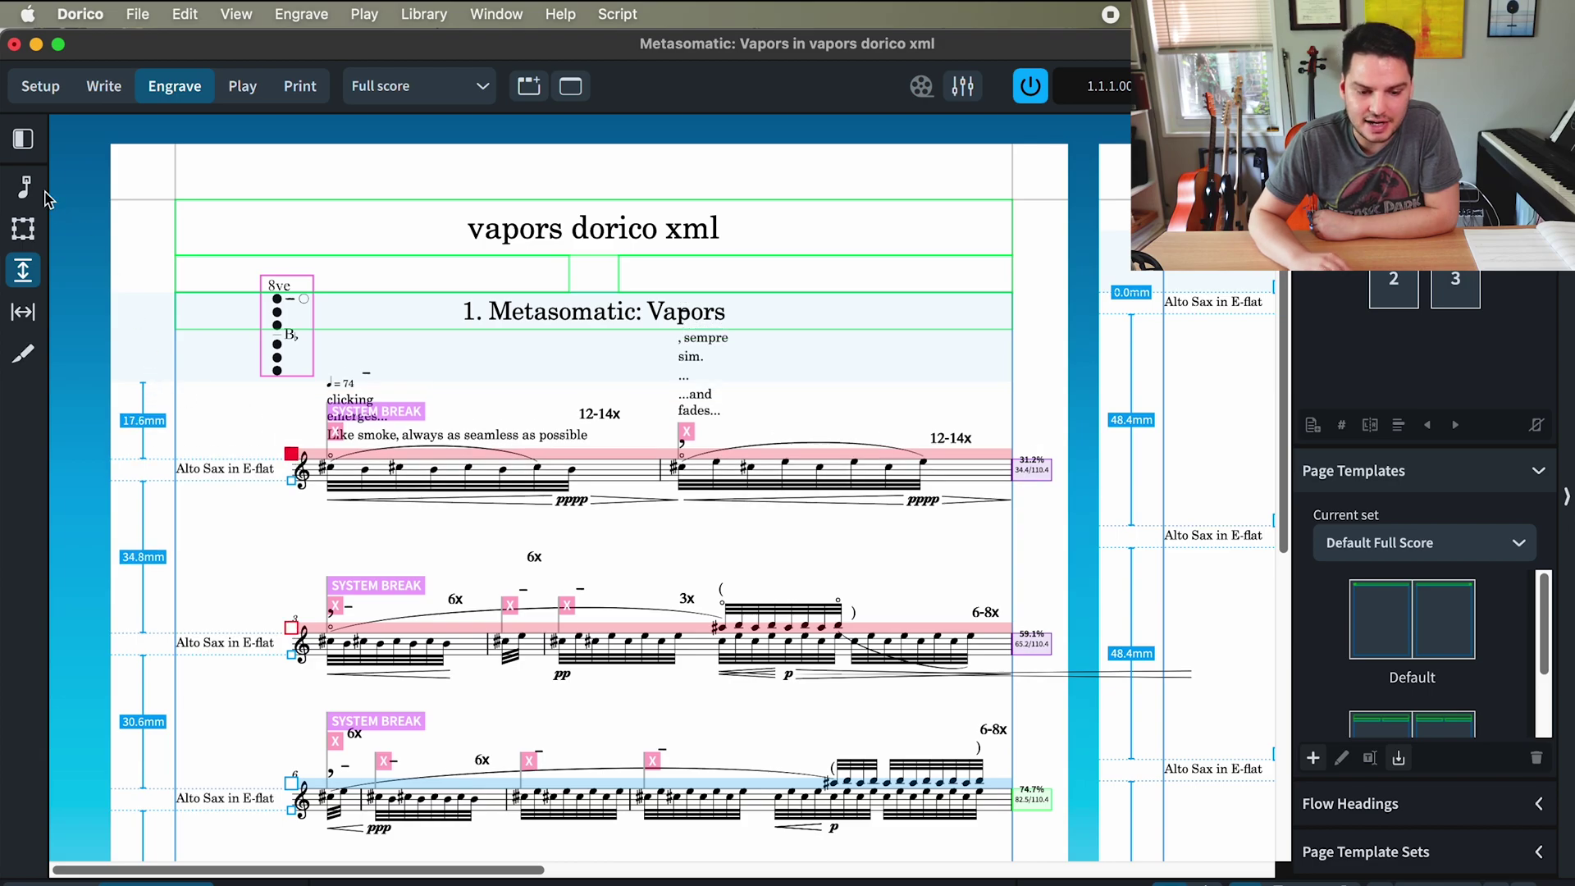
pyautogui.click(24, 229)
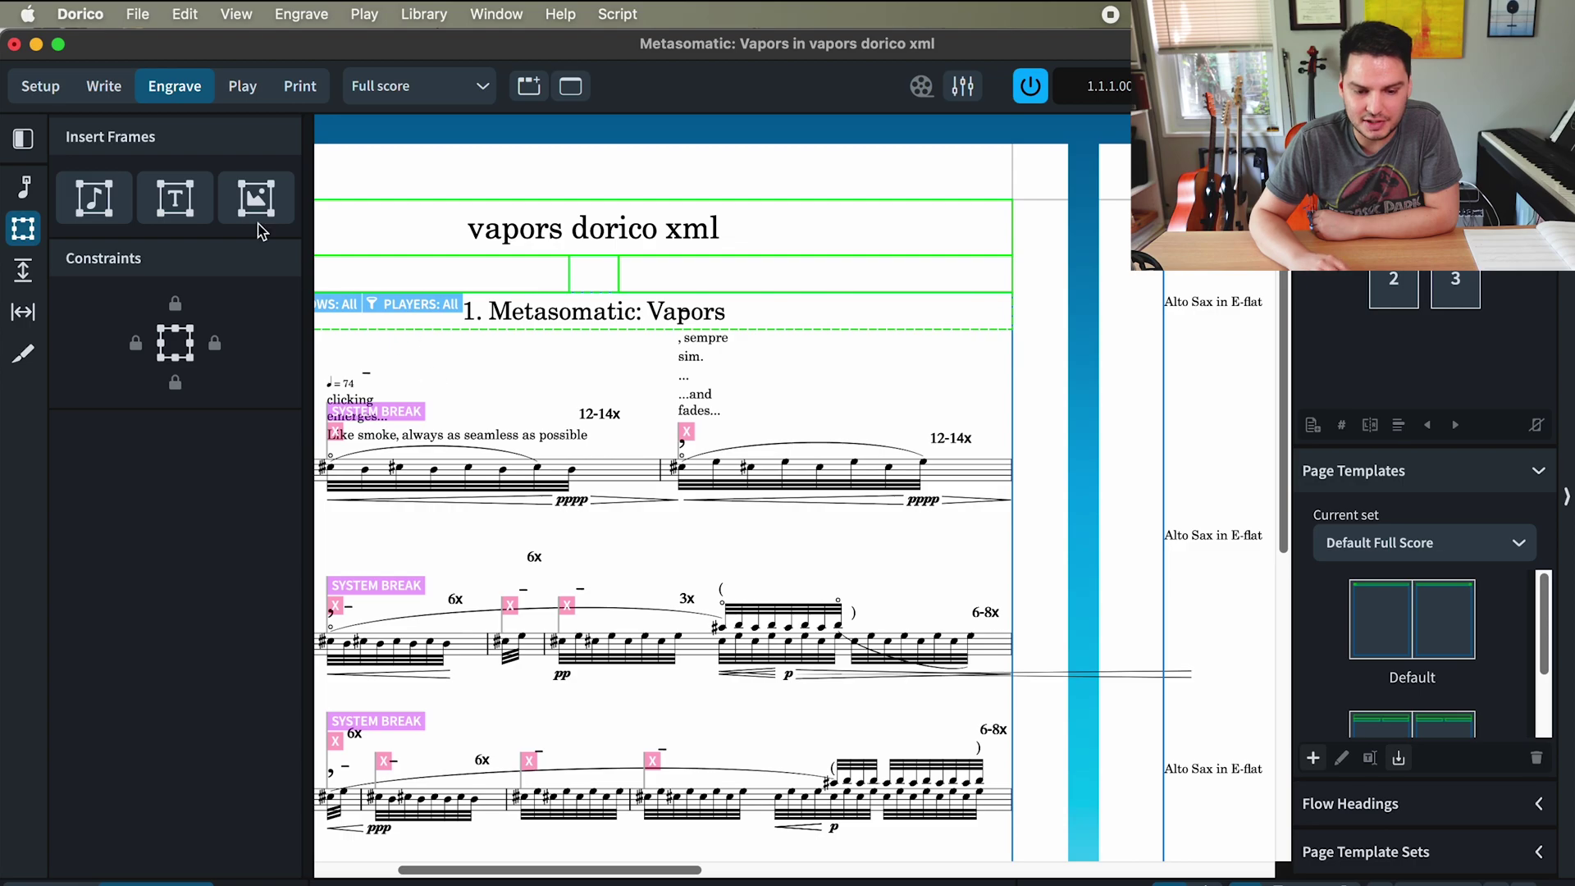
pyautogui.click(23, 138)
pyautogui.click(305, 377)
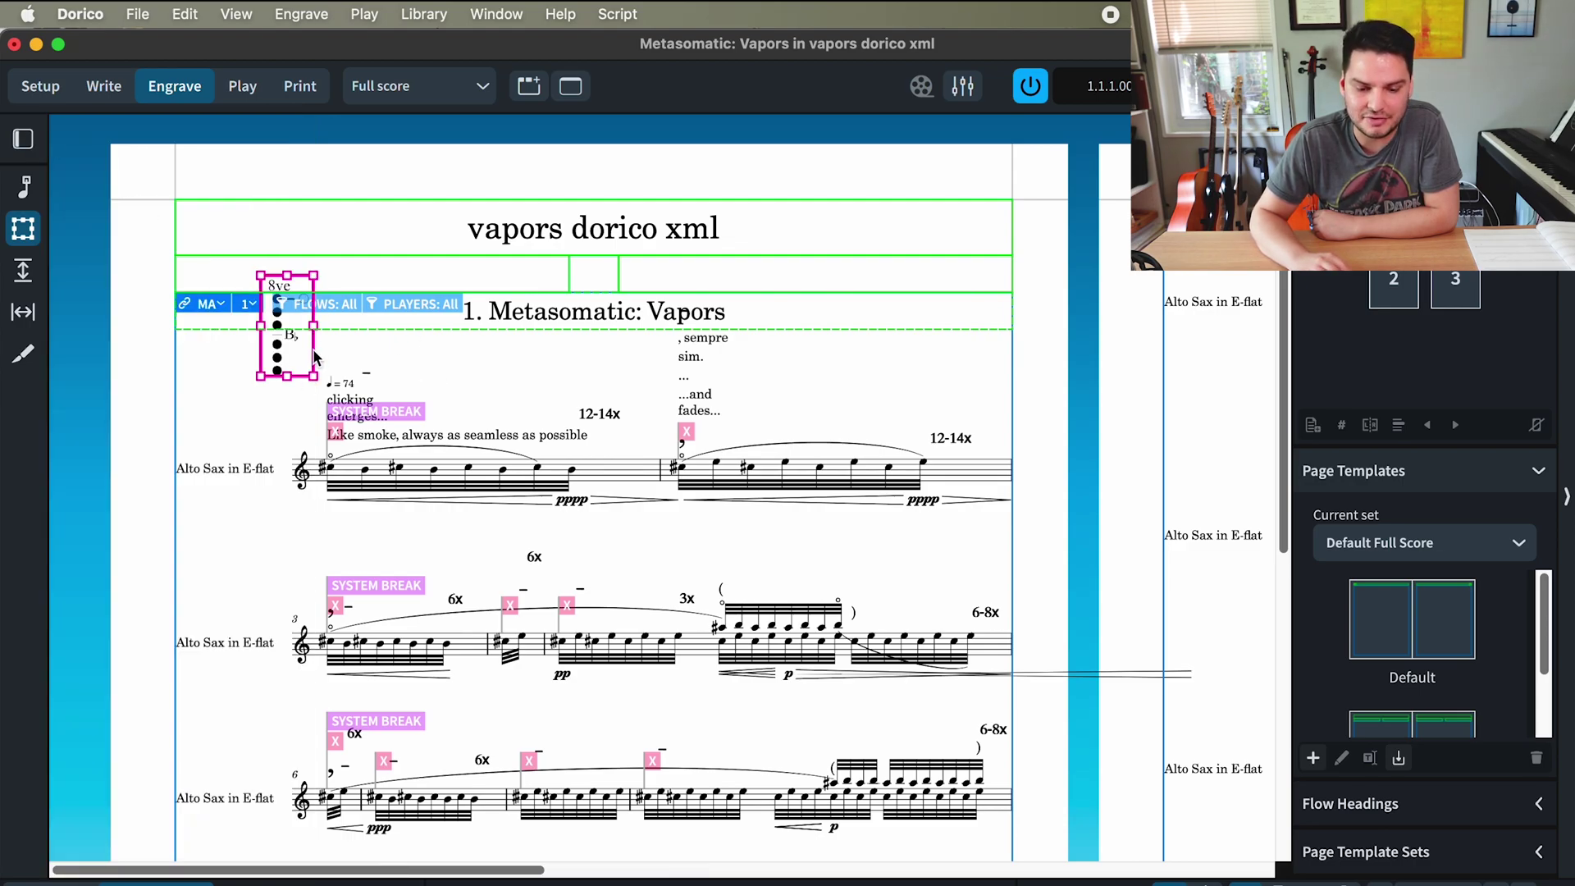
pyautogui.moveTo(315, 357); pyautogui.dragTo(367, 418)
pyautogui.click(439, 397)
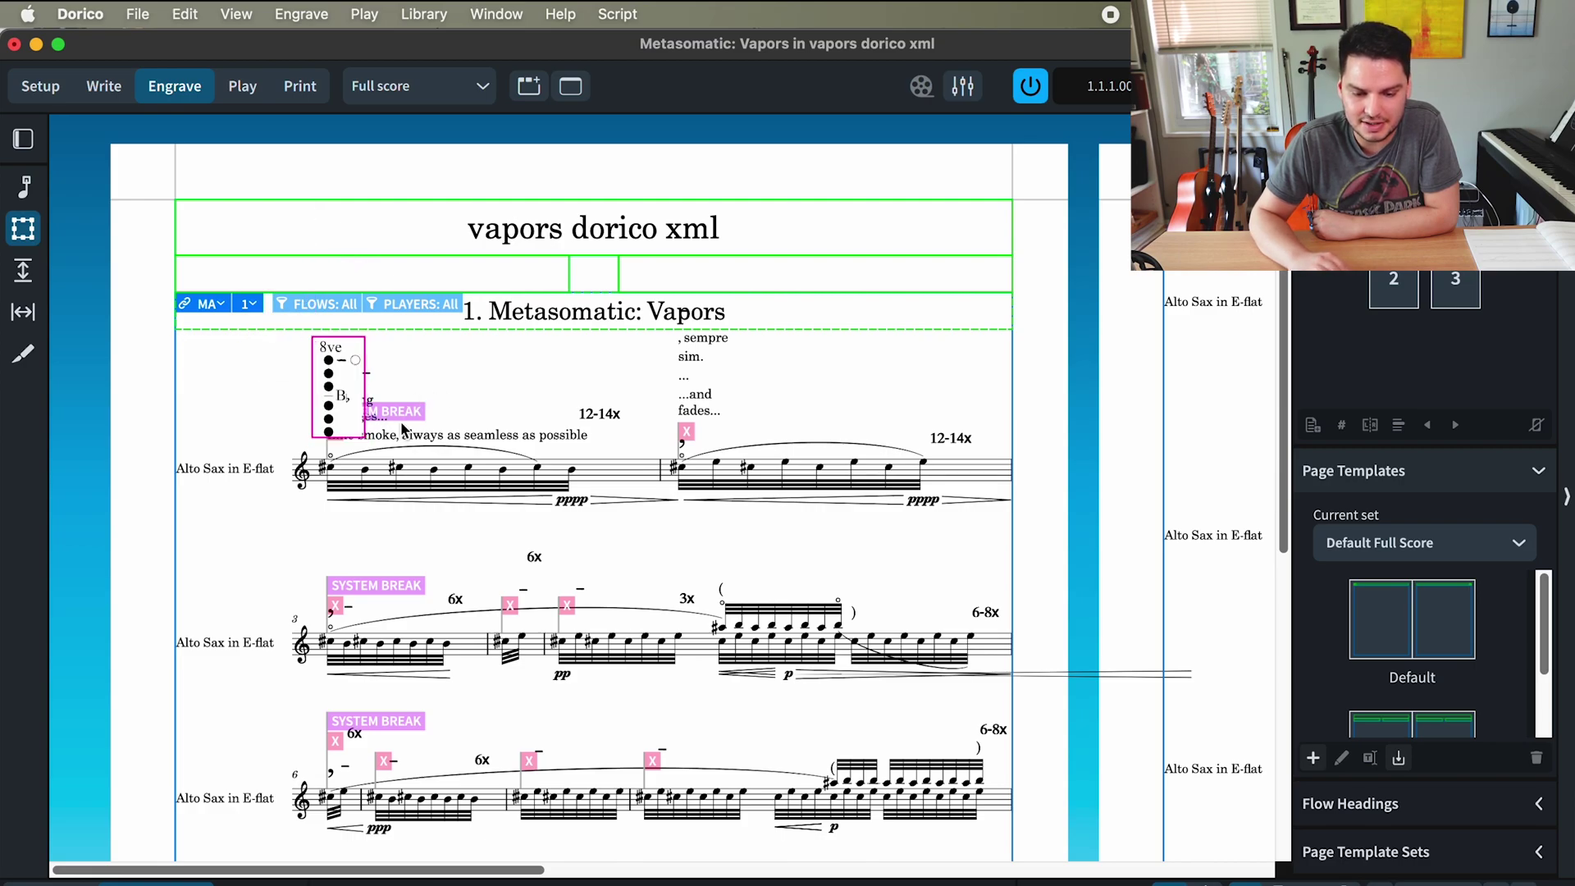
pyautogui.click(366, 395)
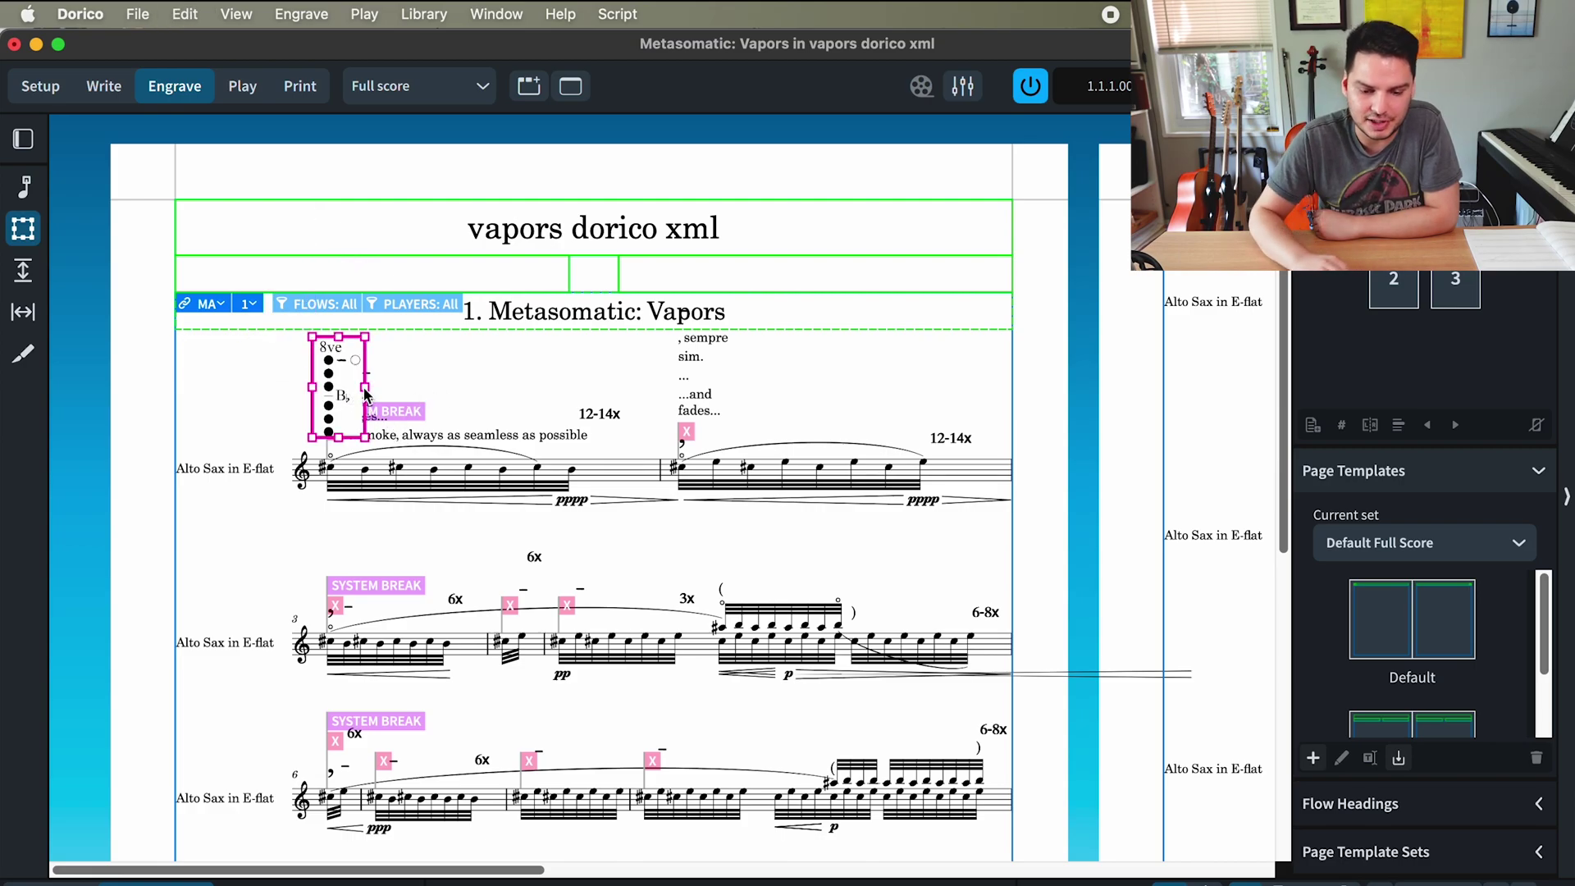
pyautogui.press('super+c')
pyautogui.press('super+v')
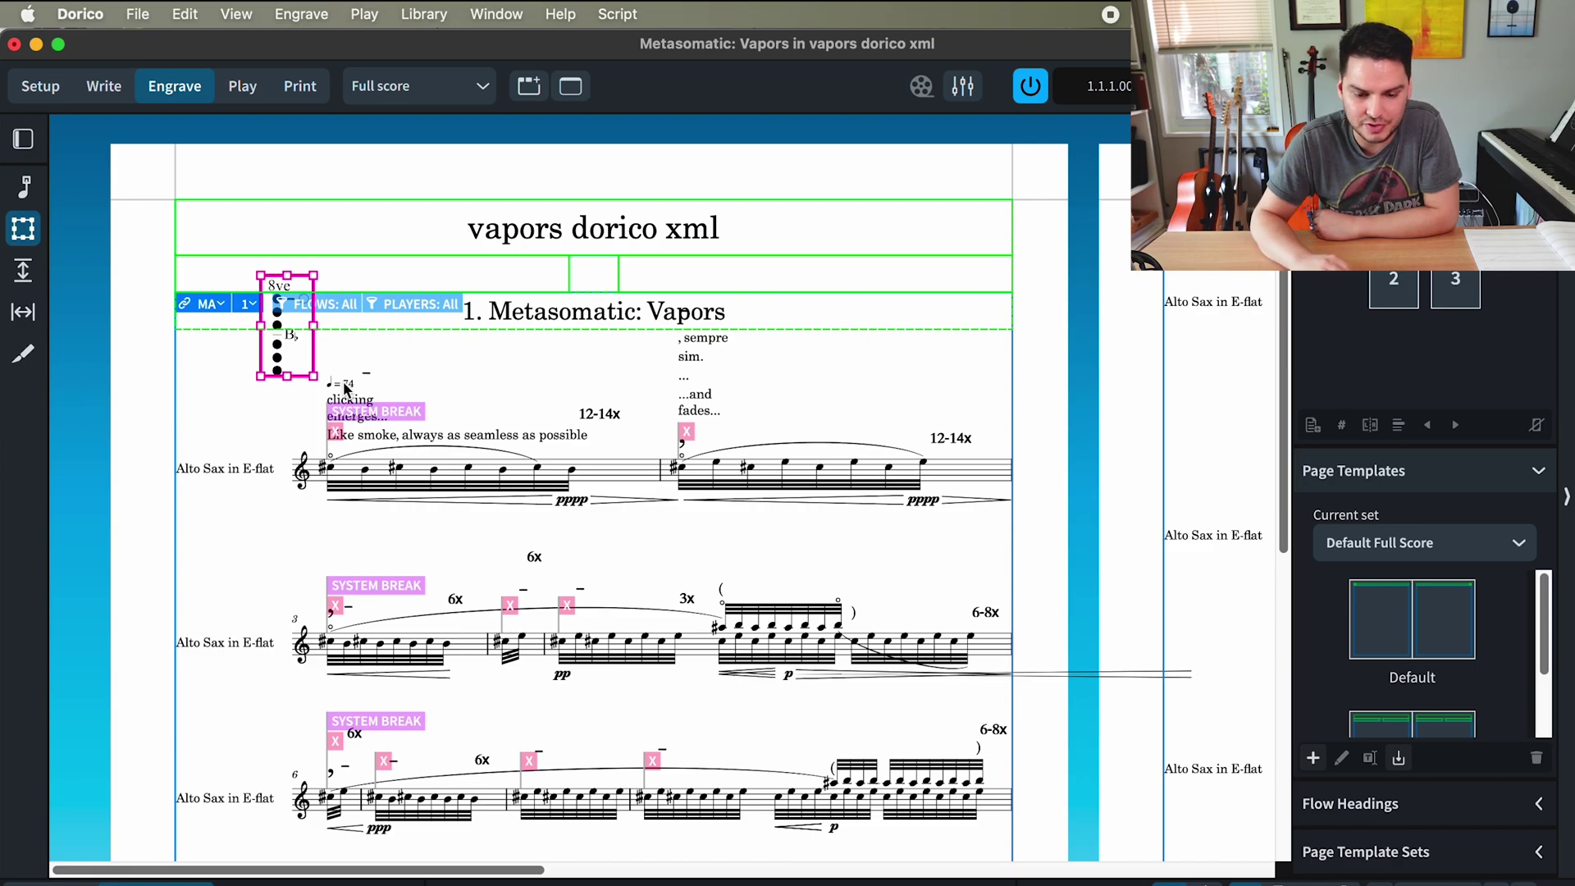
pyautogui.press('Escape')
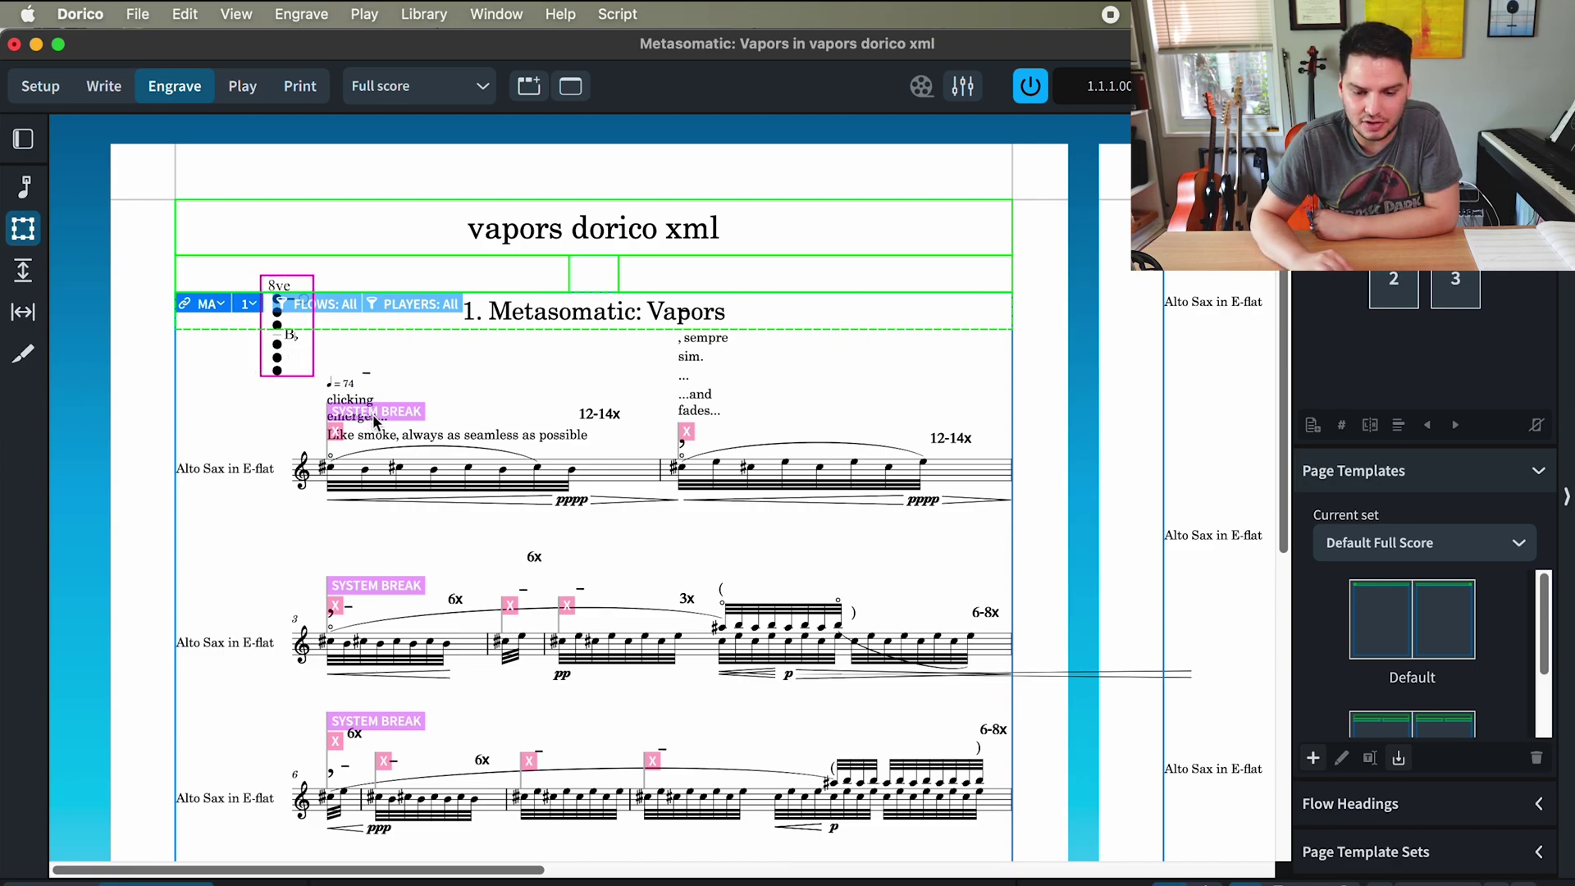
# - Raise the ♩=74 tempo mark and move the 'clicking emerges...' text below the first staff
pyautogui.click(23, 187)
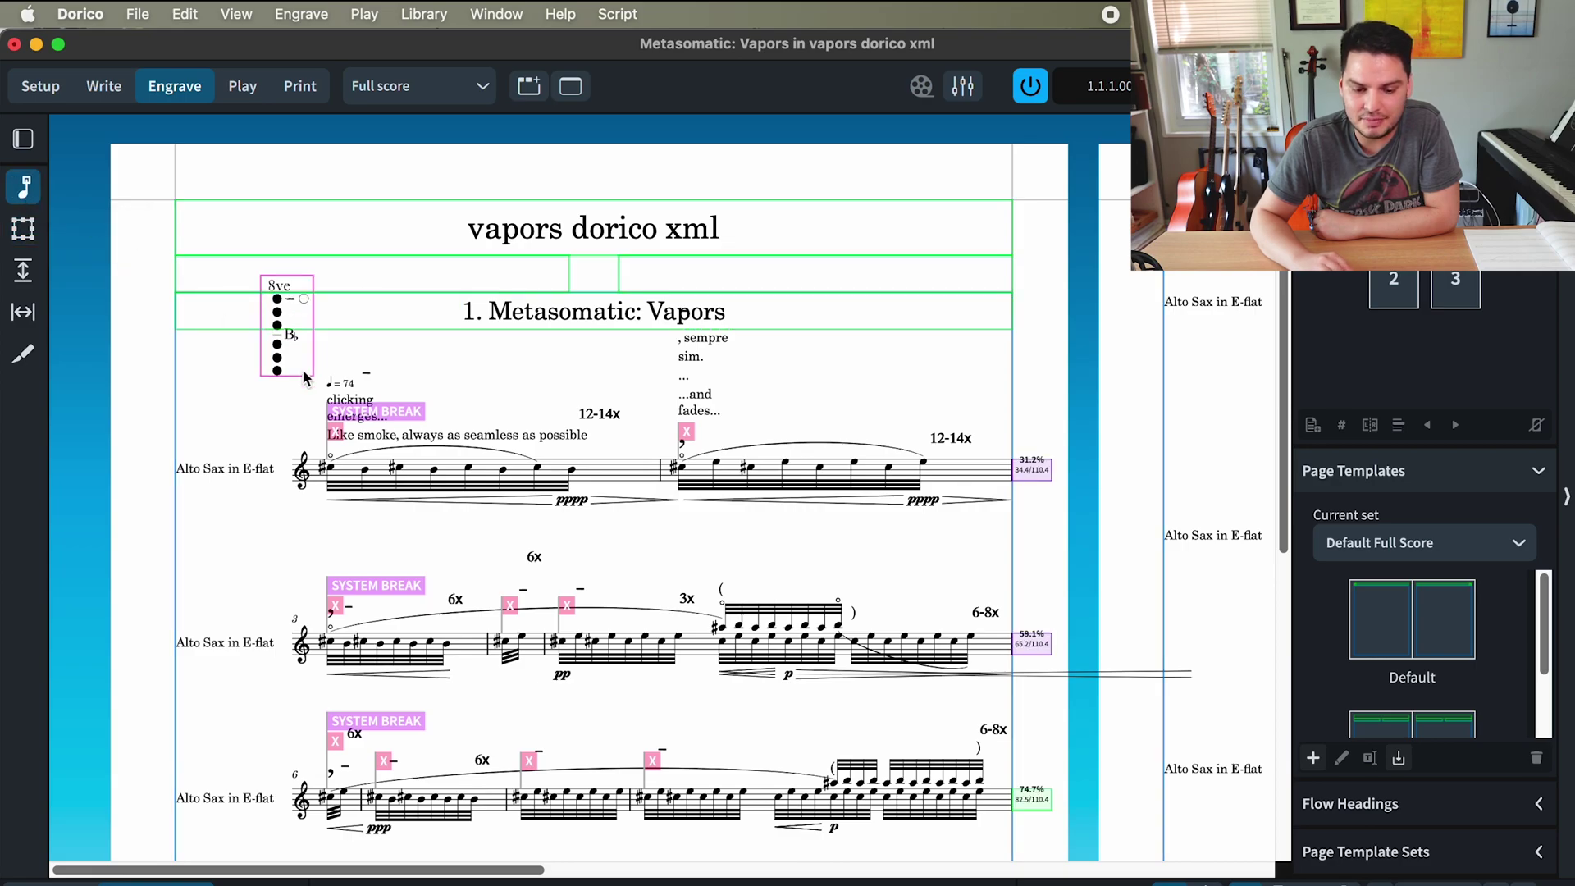
pyautogui.moveTo(332, 389); pyautogui.dragTo(333, 345)
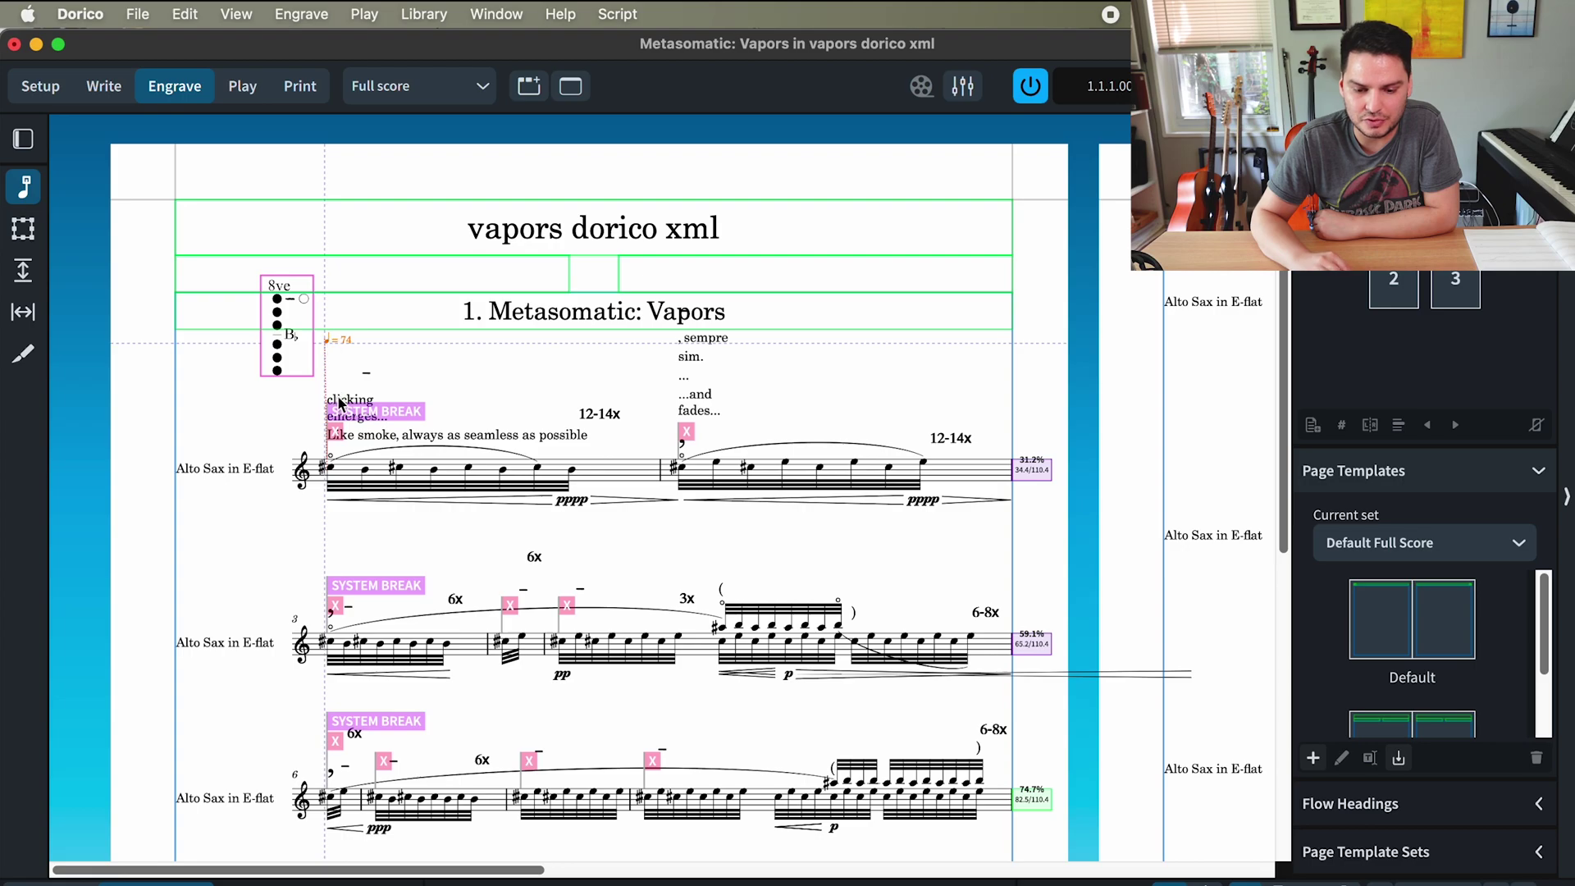
pyautogui.hotkey('alt', 'Up')
pyautogui.hotkey('alt', 'Up')
pyautogui.hotkey('alt', 'Up')
pyautogui.hotkey('alt', 'Up')
pyautogui.hotkey('alt', 'Up')
pyautogui.hotkey('alt', 'Up')
pyautogui.hotkey('alt', 'Up')
pyautogui.hotkey('alt', 'Up')
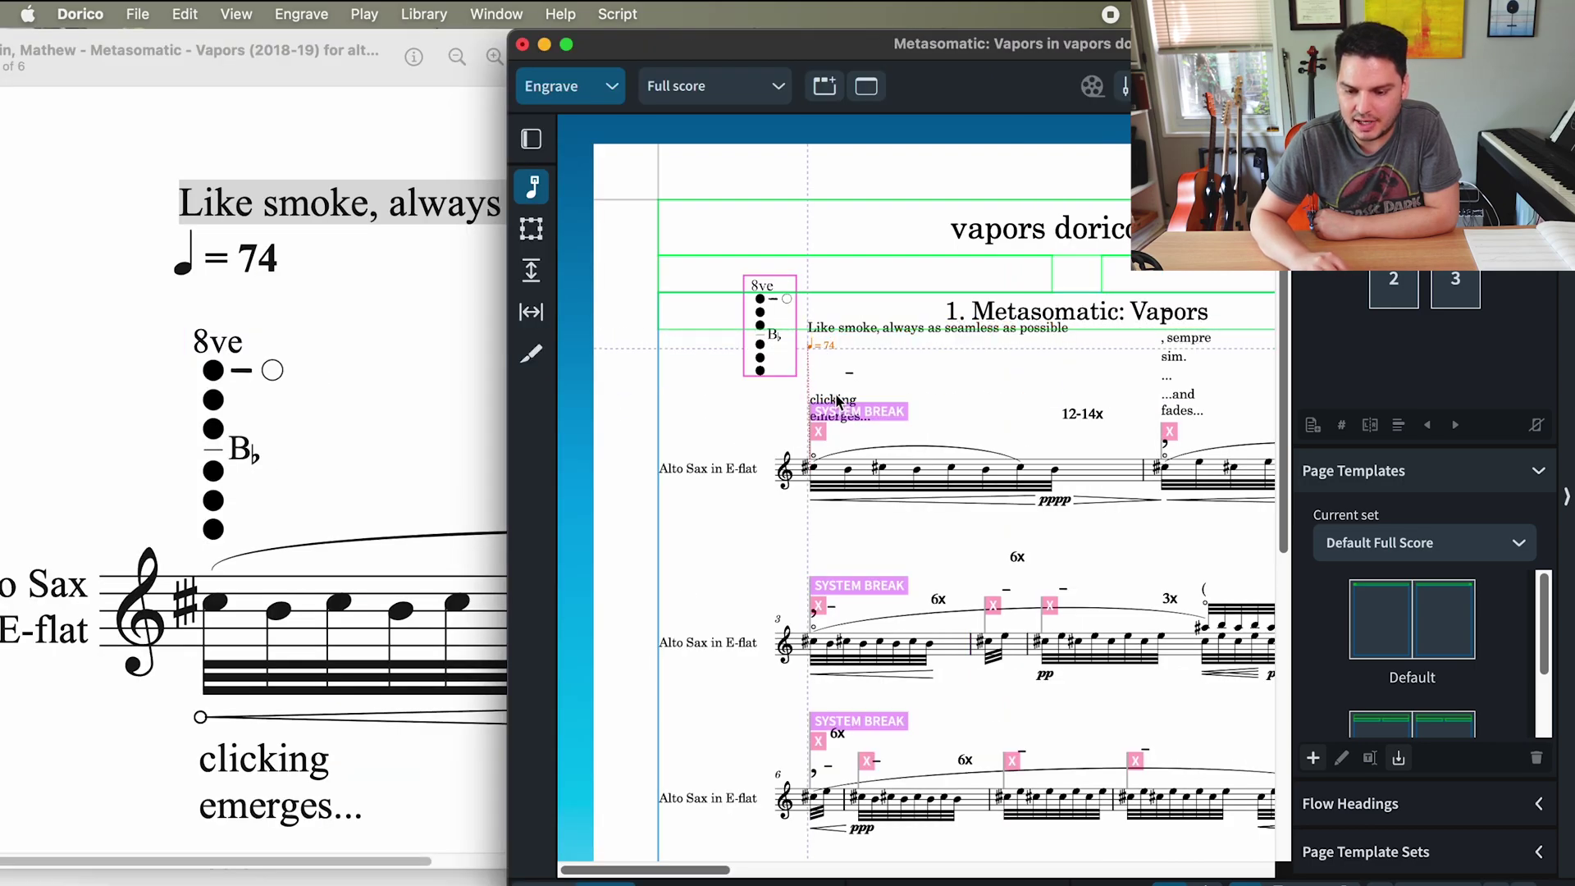
pyautogui.moveTo(837, 402); pyautogui.dragTo(835, 454)
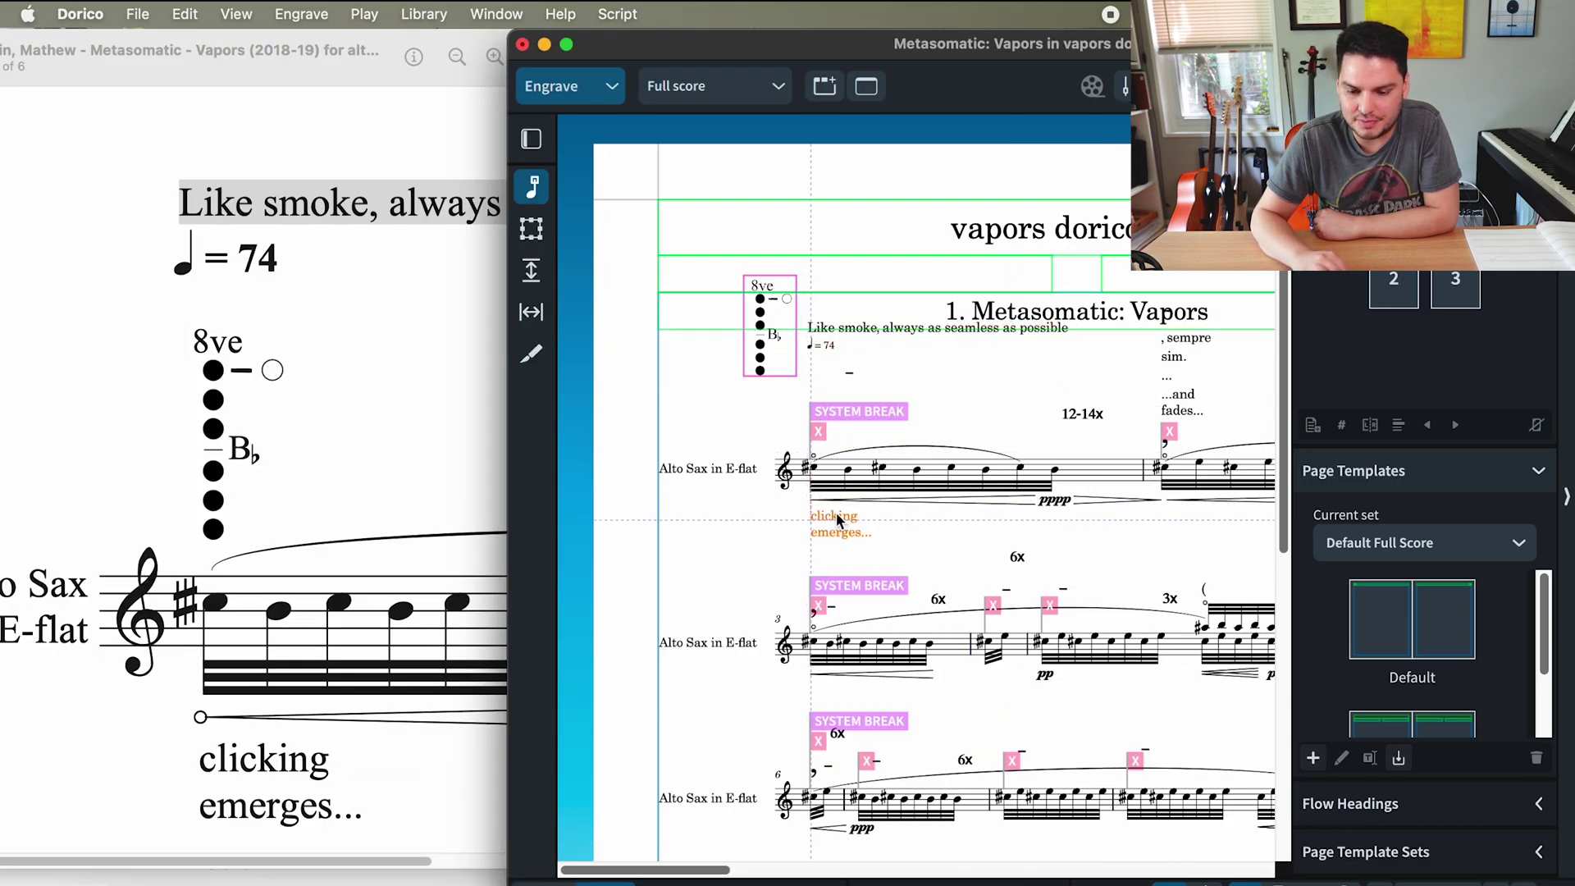
# - Inspect the small line mark, then return to Write mode with the window enlarged
pyautogui.click(850, 380)
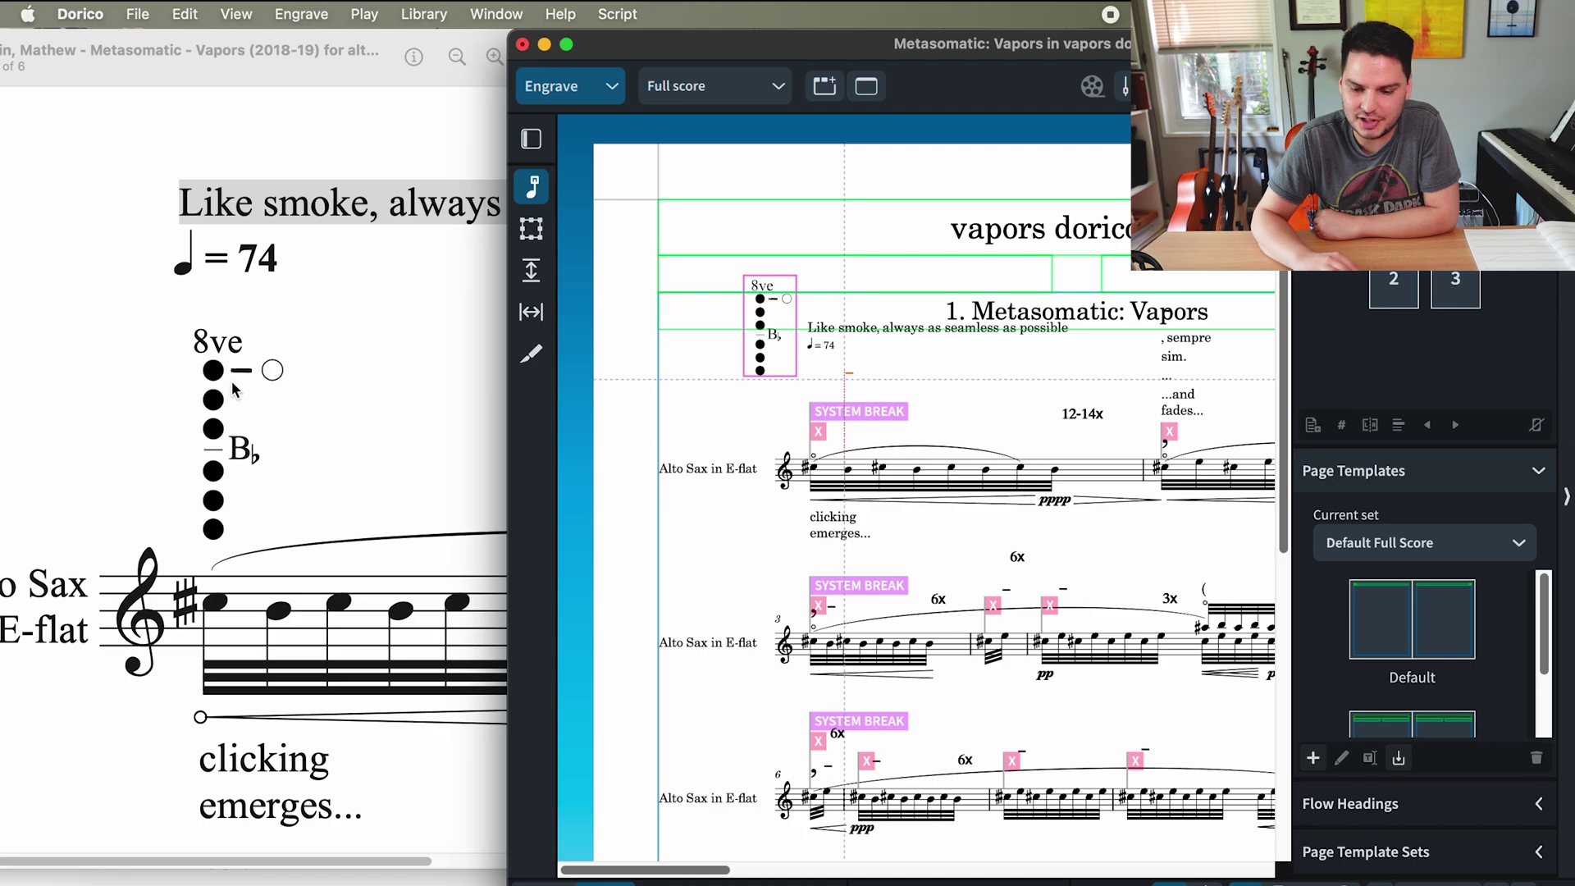
pyautogui.press('Escape')
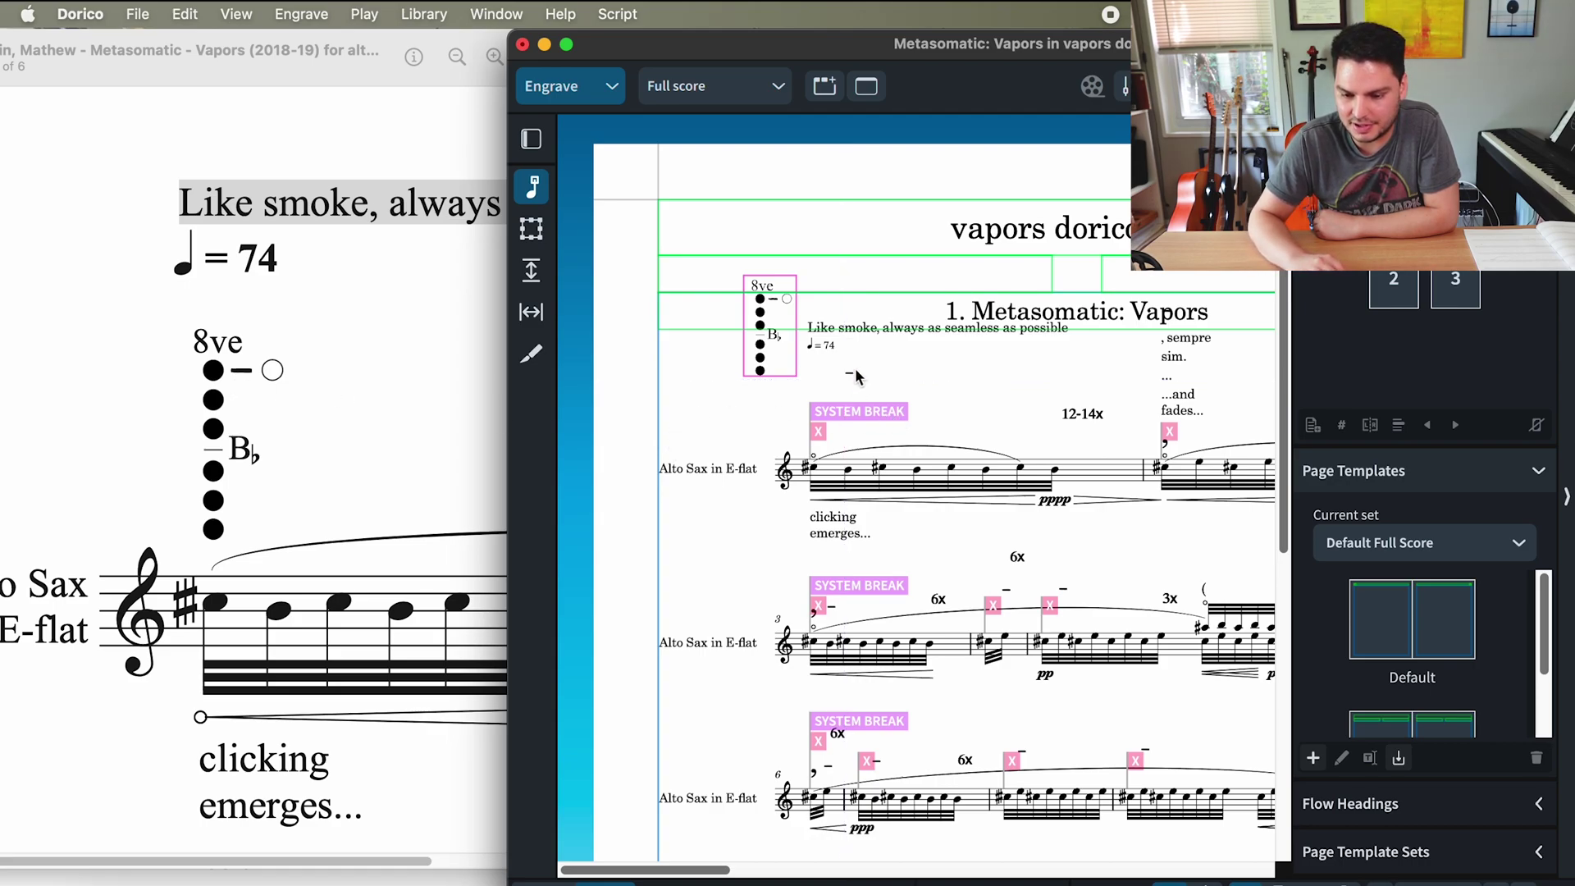
pyautogui.press('super+1')
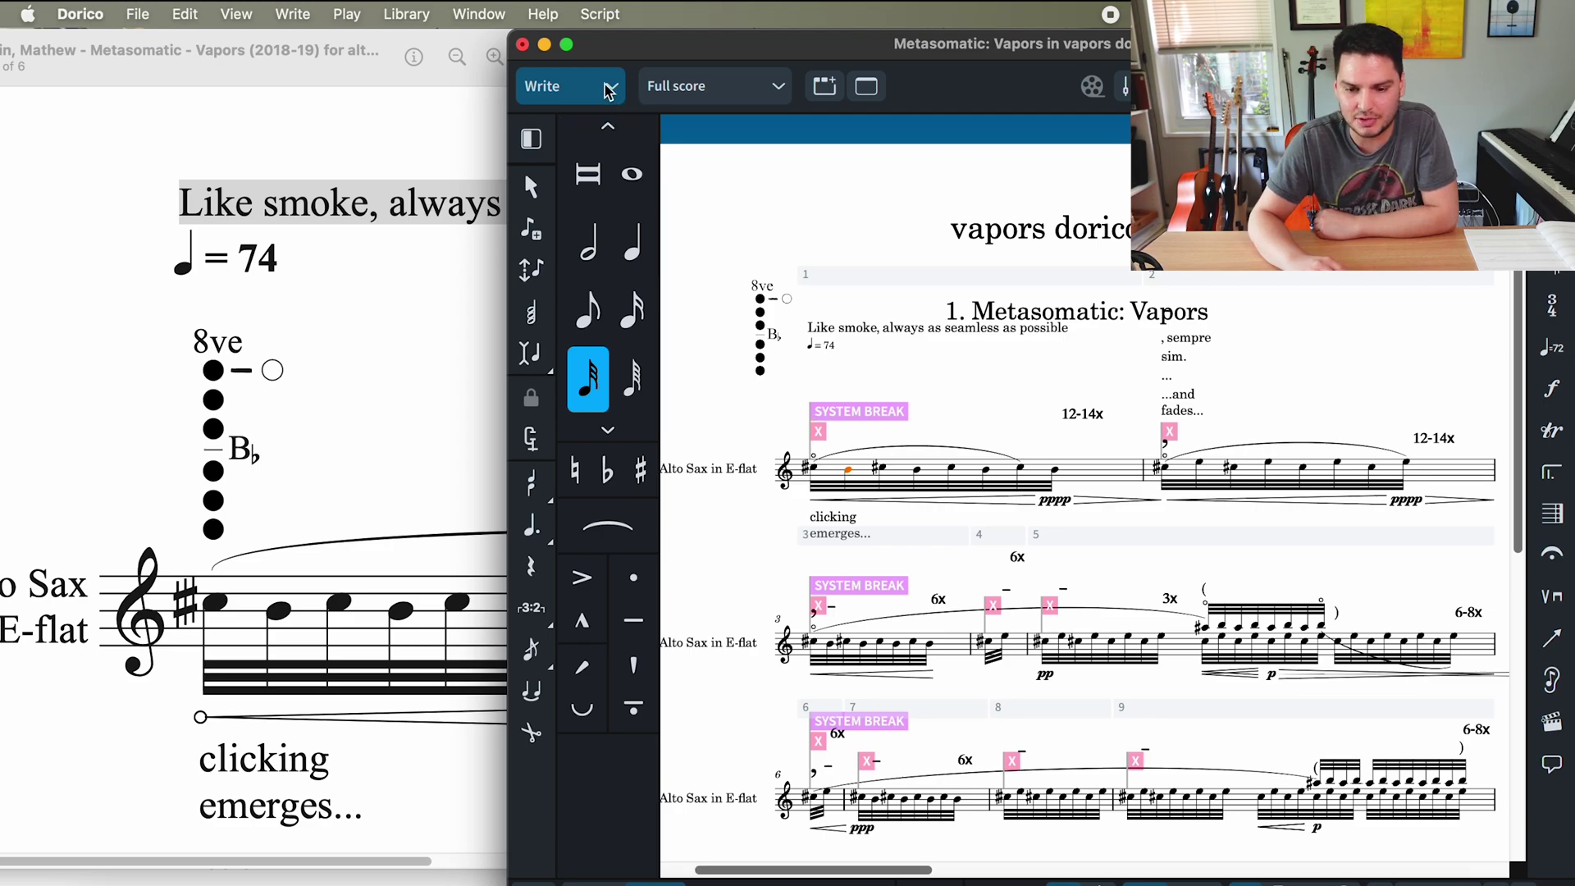
pyautogui.hotkey('ctrl', 'alt', 'Return')
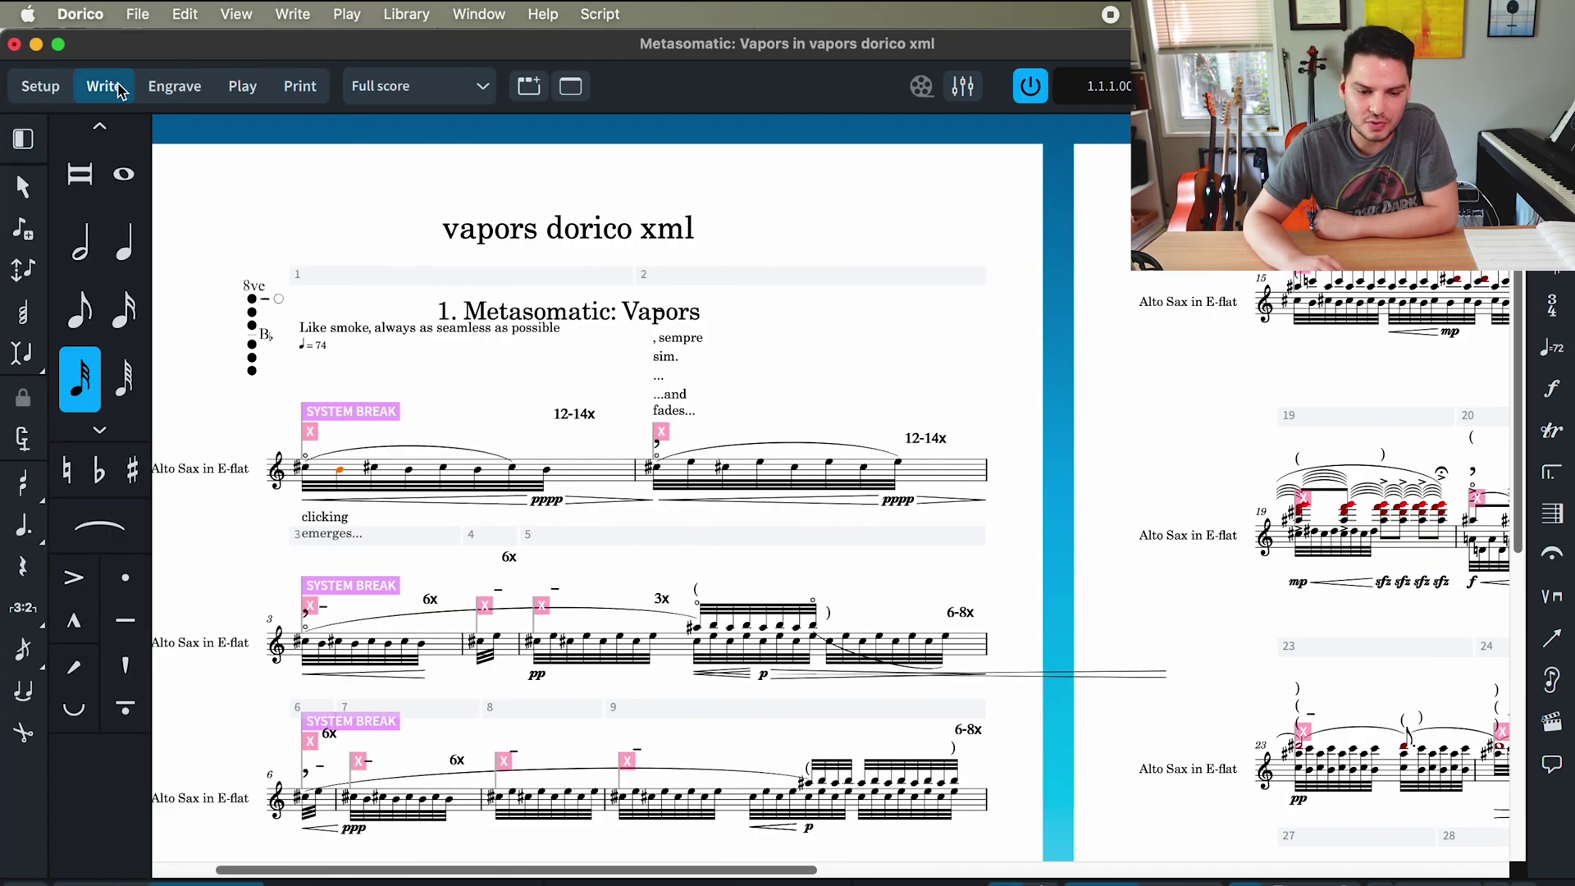
# - In Engrave mode, move the fingering-diagram frame down and to the right
pyautogui.click(173, 87)
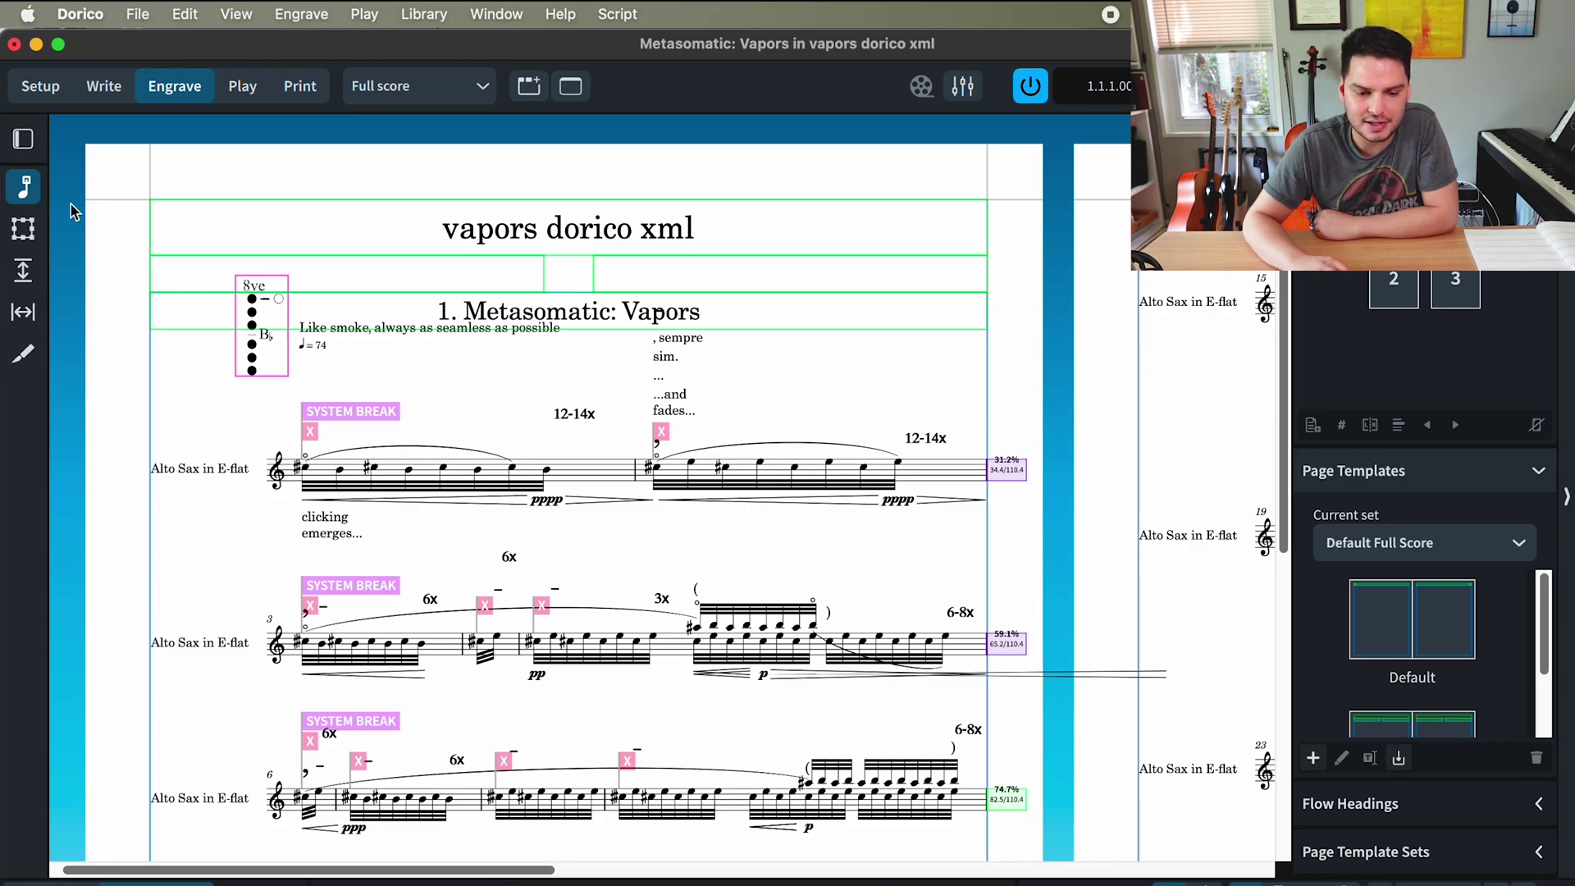
pyautogui.click(22, 230)
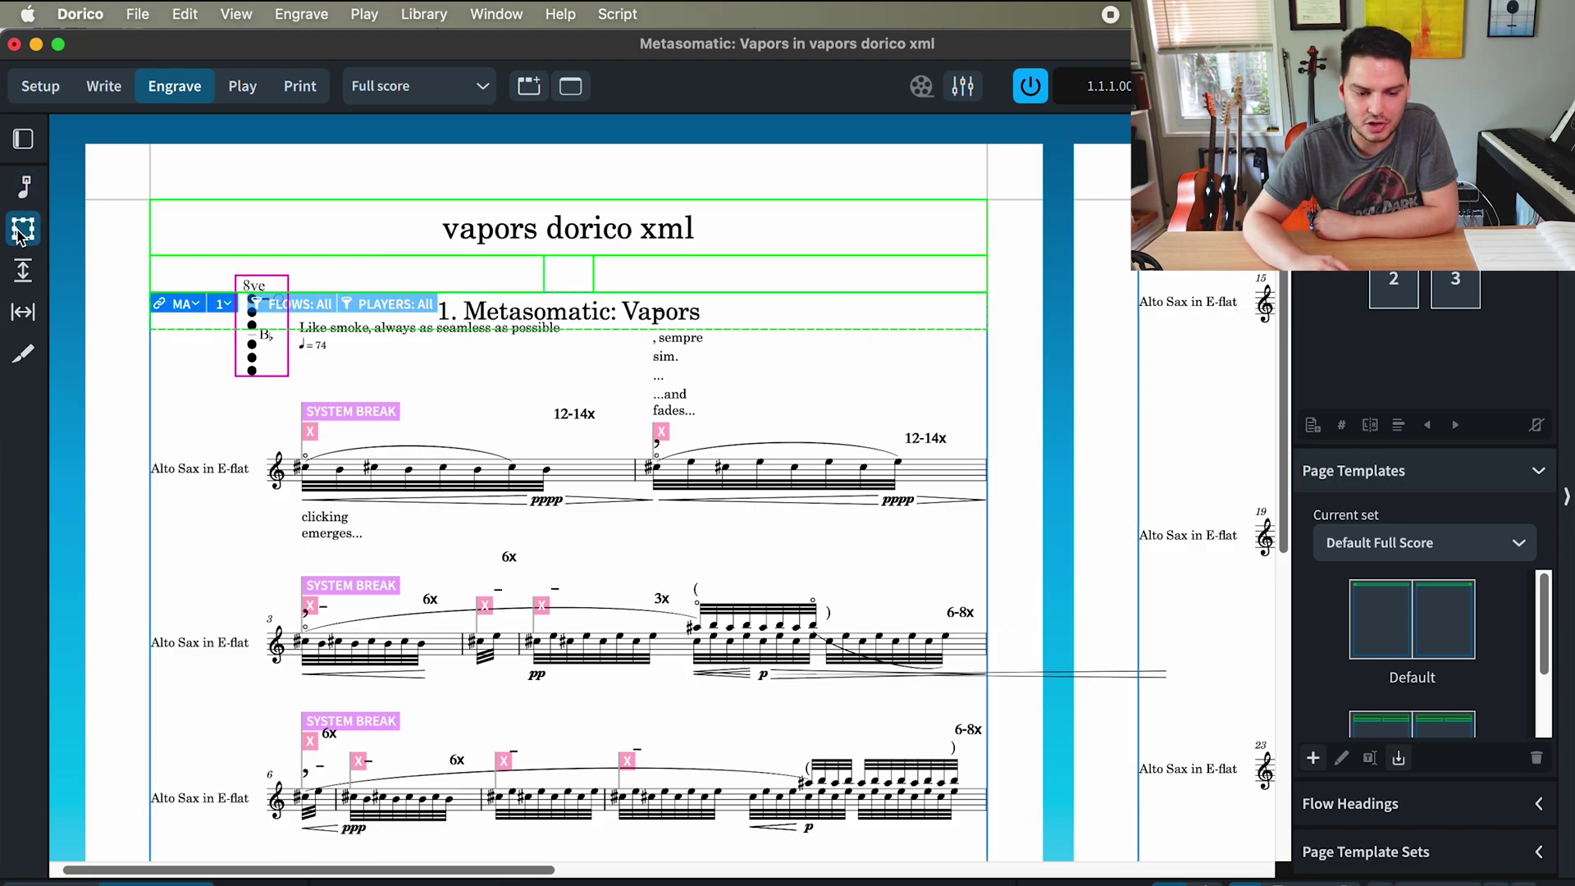
pyautogui.click(287, 351)
pyautogui.moveTo(297, 368); pyautogui.dragTo(349, 420)
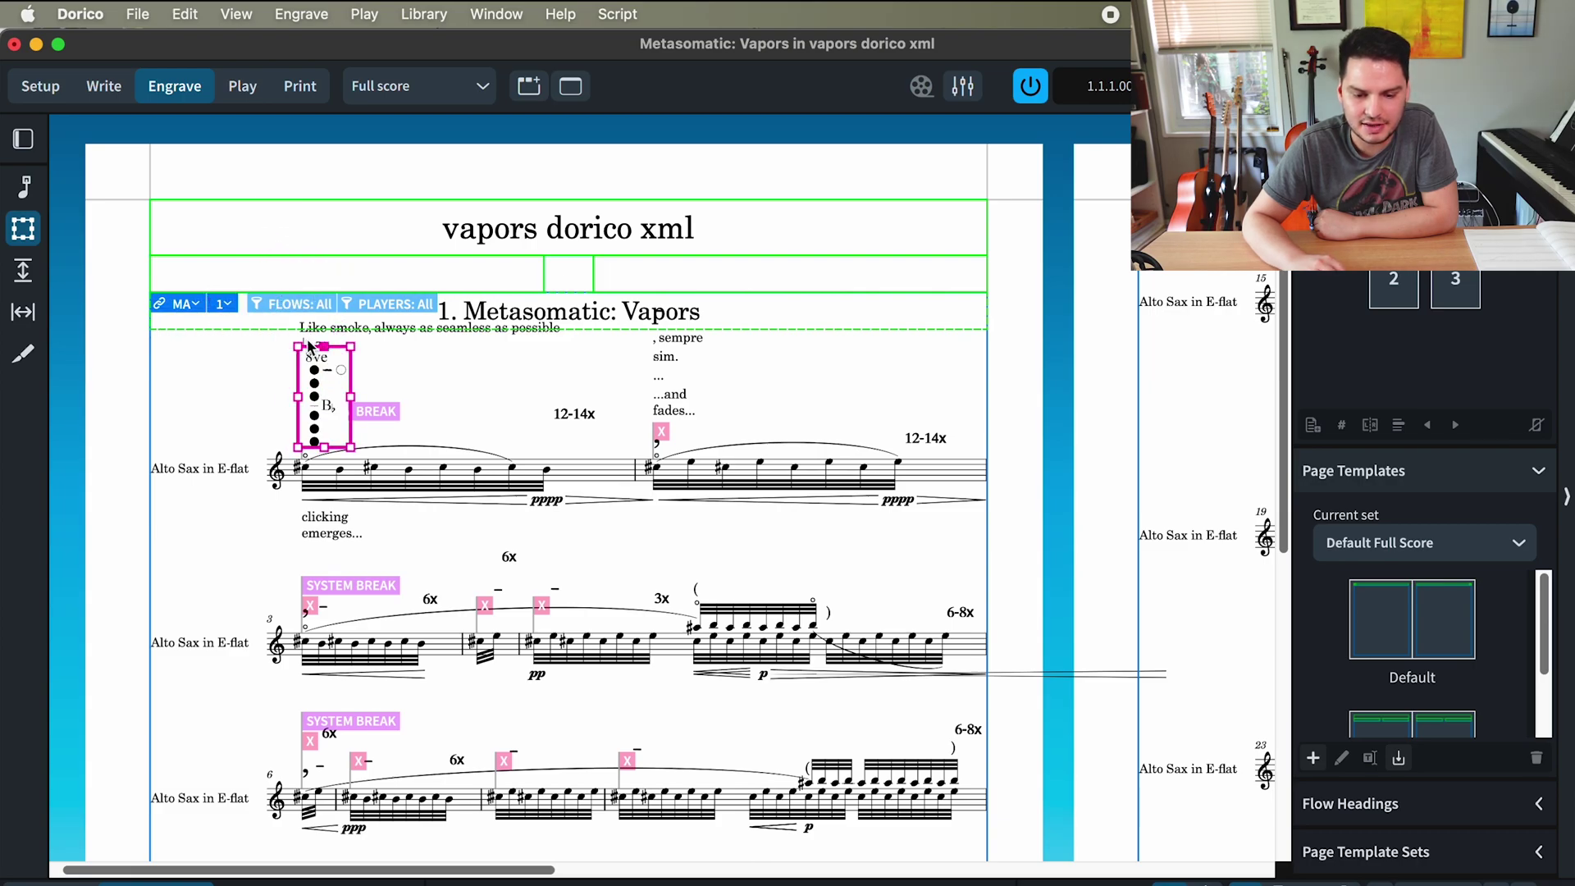
pyautogui.click(310, 343)
# - Nudge the tempo marking and the 'Like smoke' text slightly higher
pyautogui.click(24, 187)
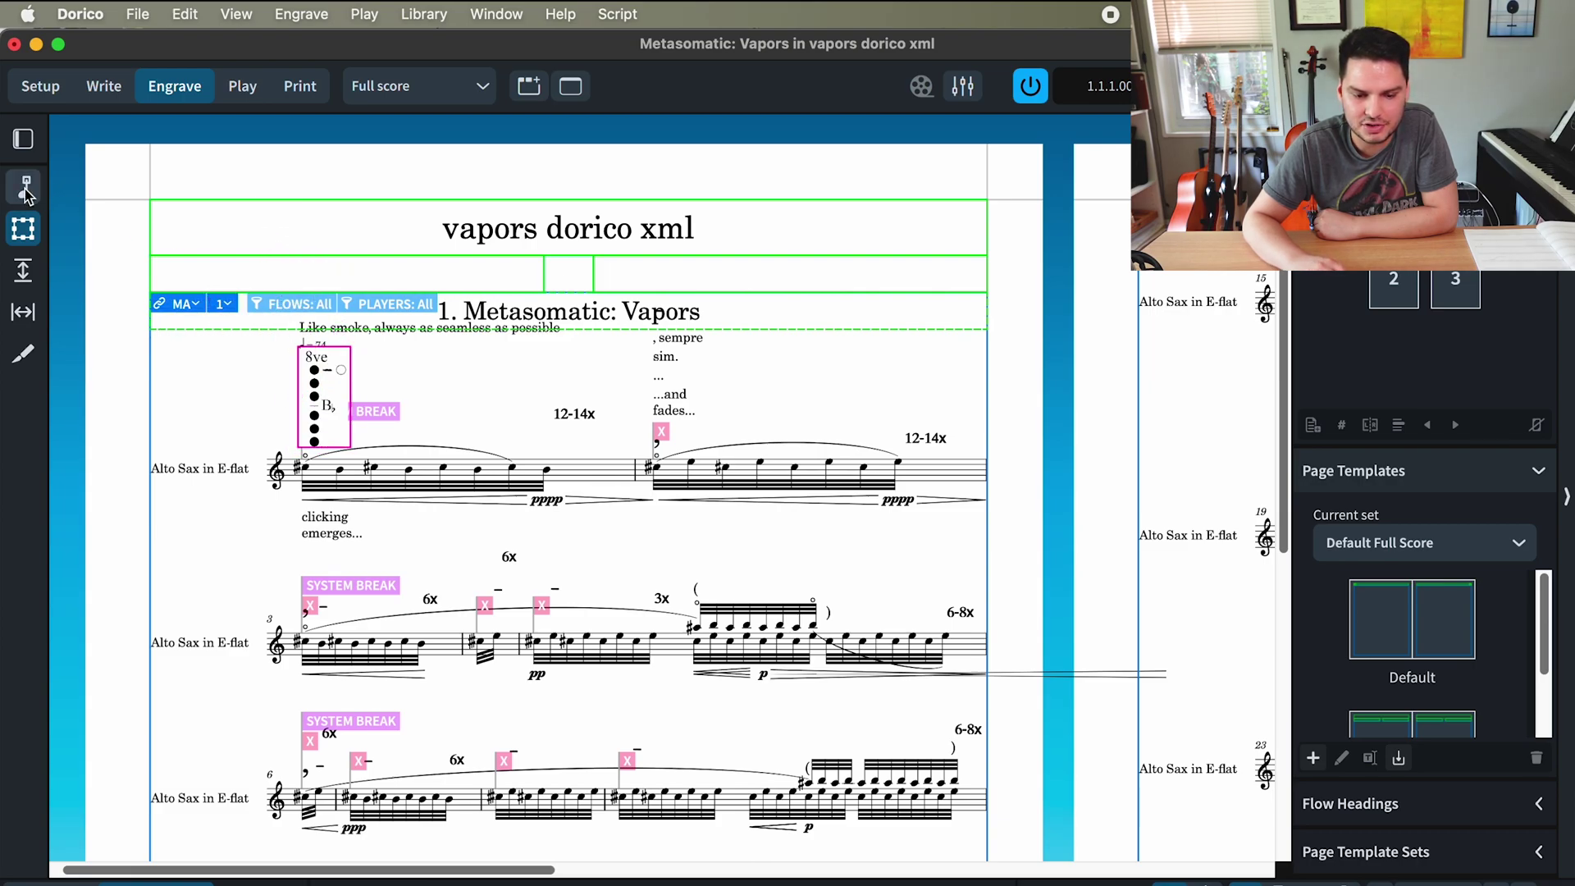
pyautogui.click(304, 344)
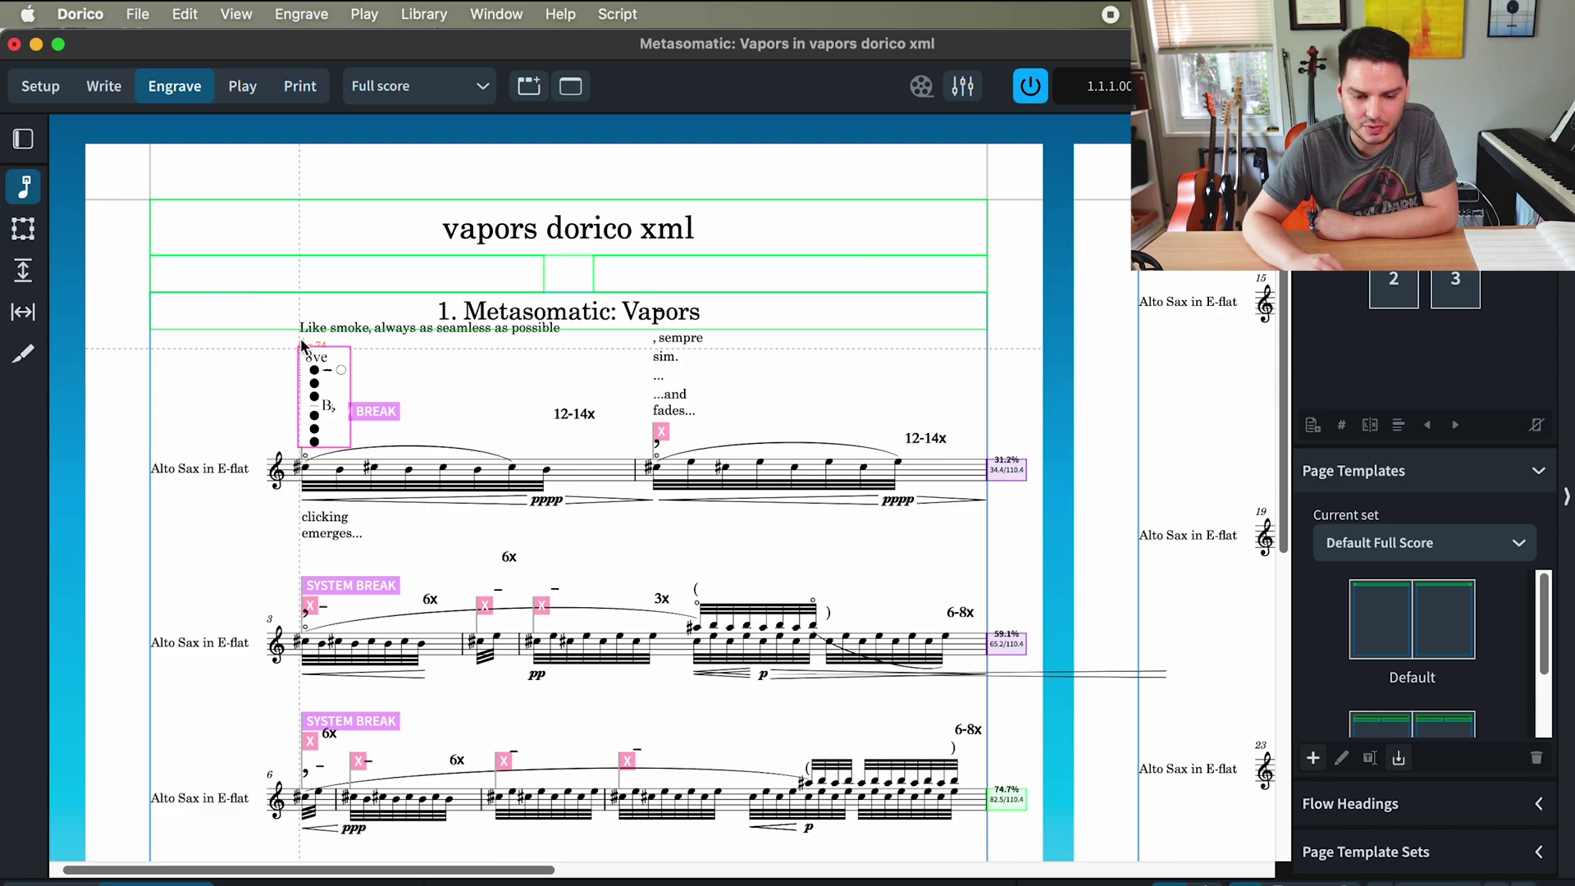
pyautogui.moveTo(301, 342); pyautogui.dragTo(301, 337)
pyautogui.click(348, 323)
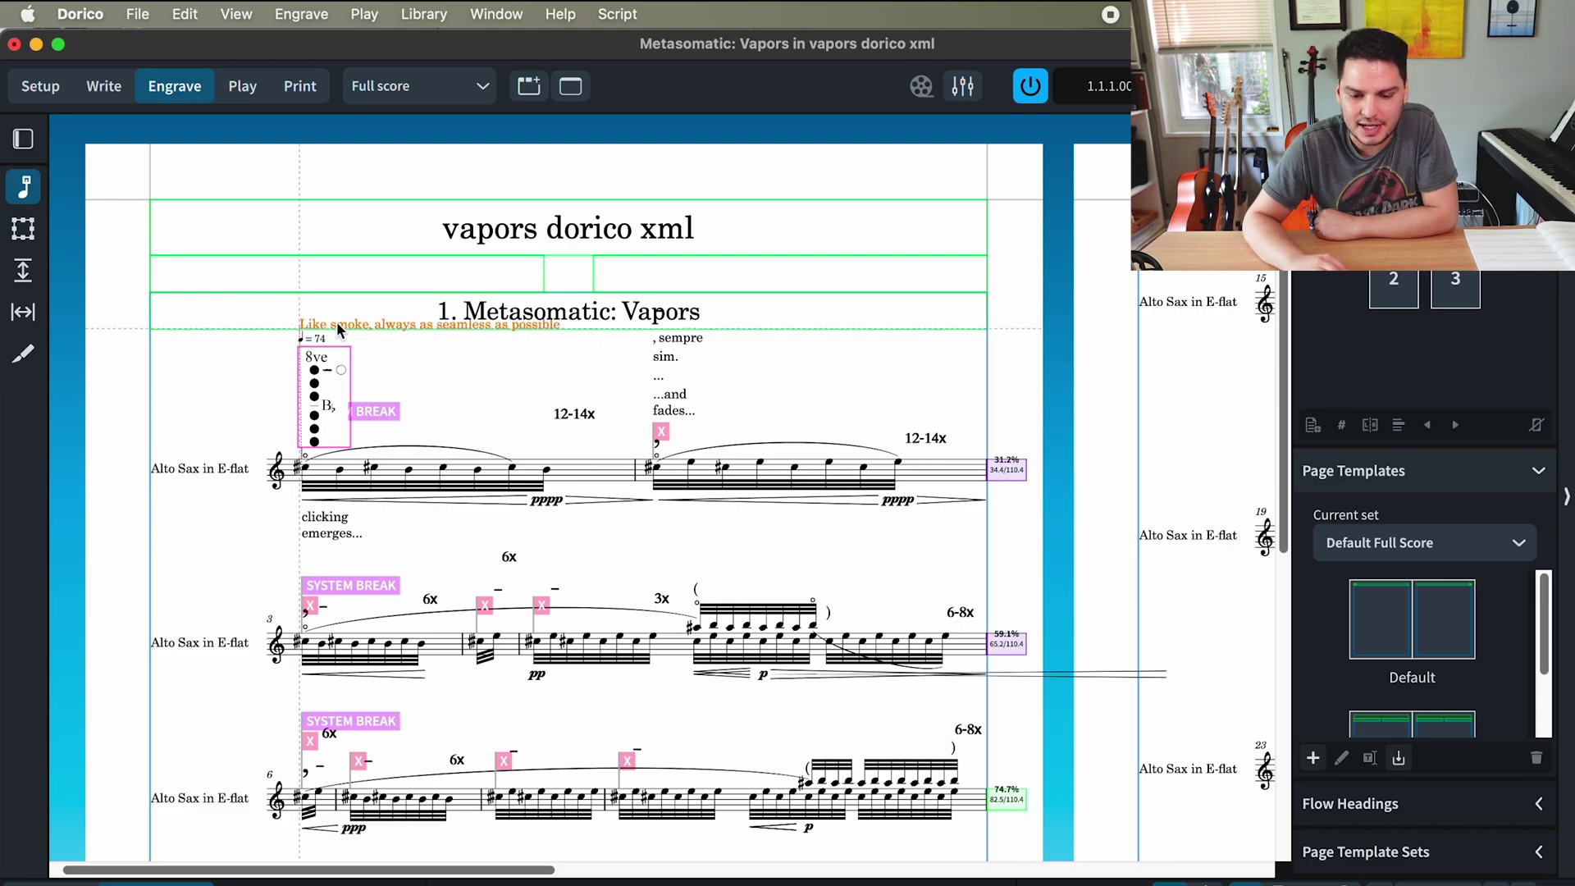
pyautogui.click(455, 369)
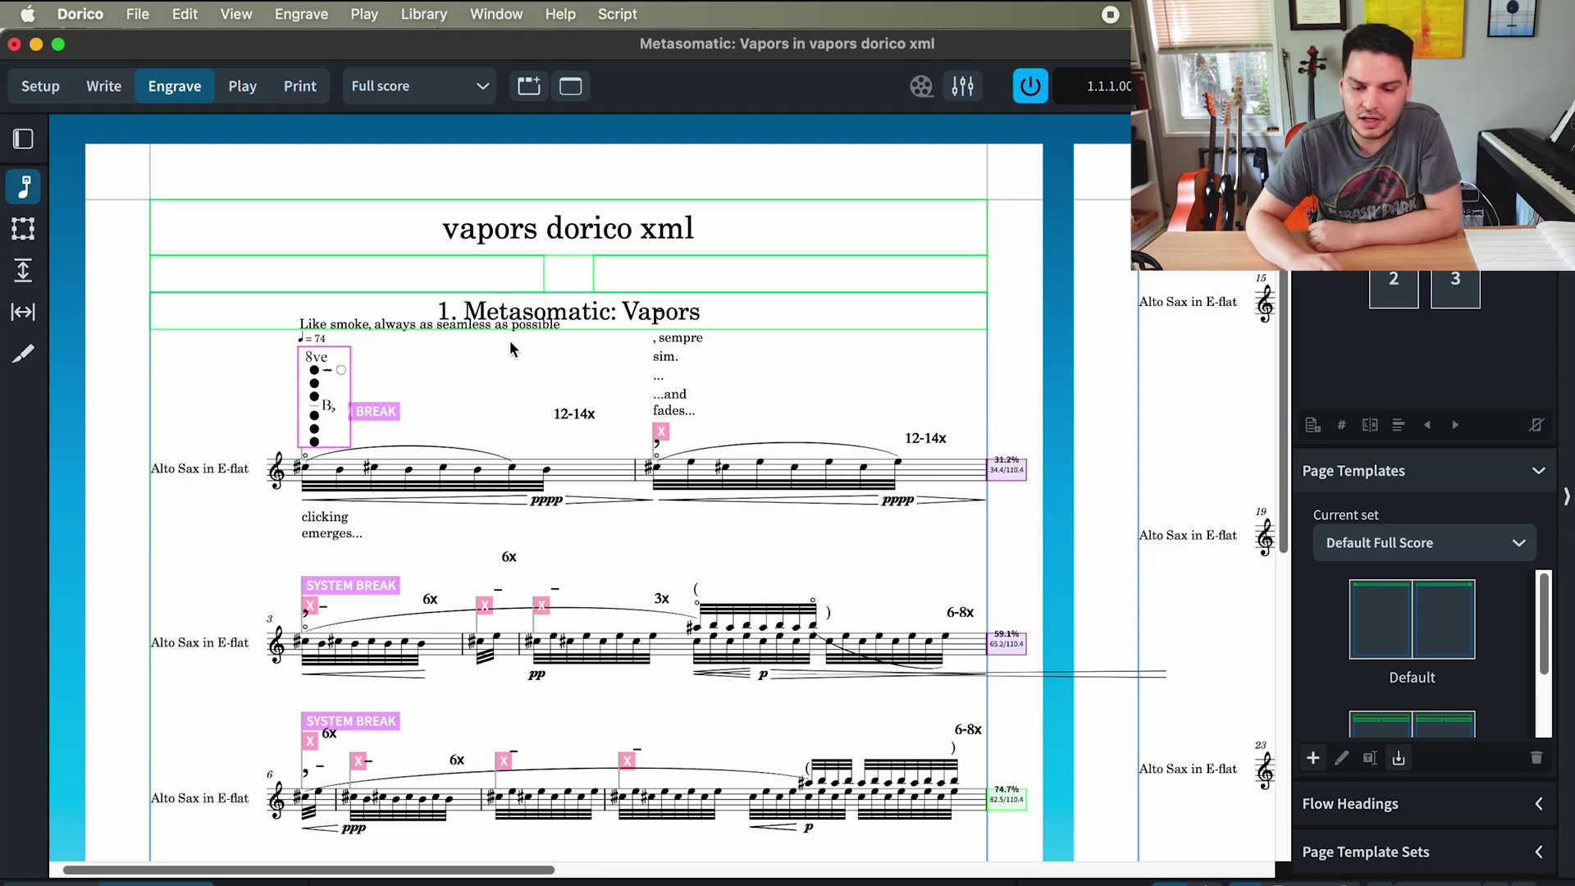
pyautogui.scroll(5, 508, 339)
pyautogui.hscroll(-2, 509, 345)
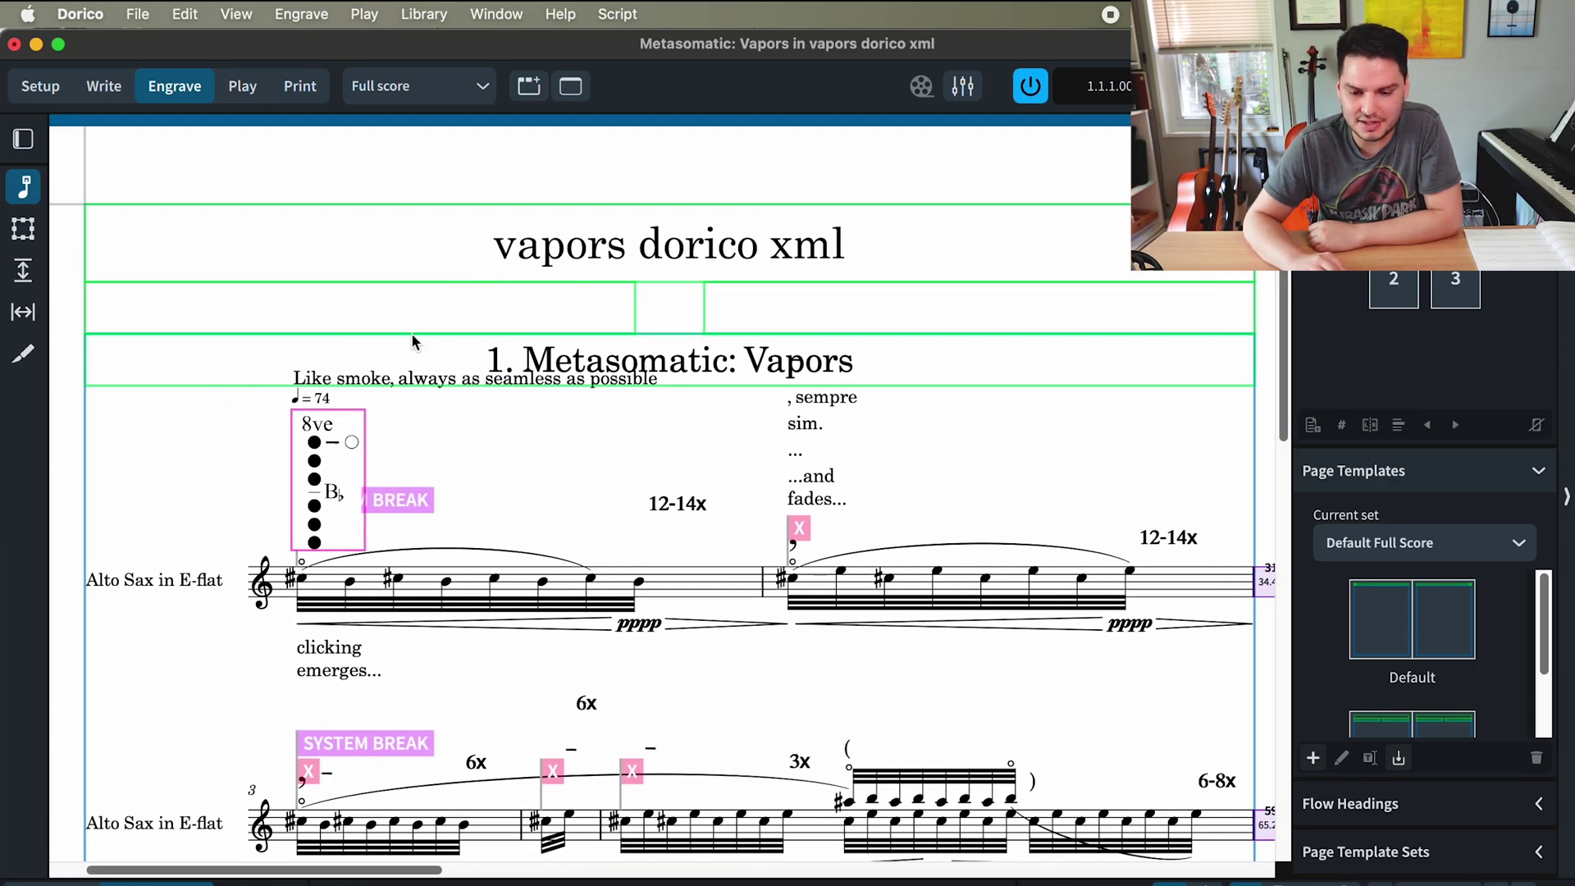
pyautogui.click(24, 230)
# - Inspect the flow heading, then zoom back in on the first page's title
pyautogui.press('super+minus')
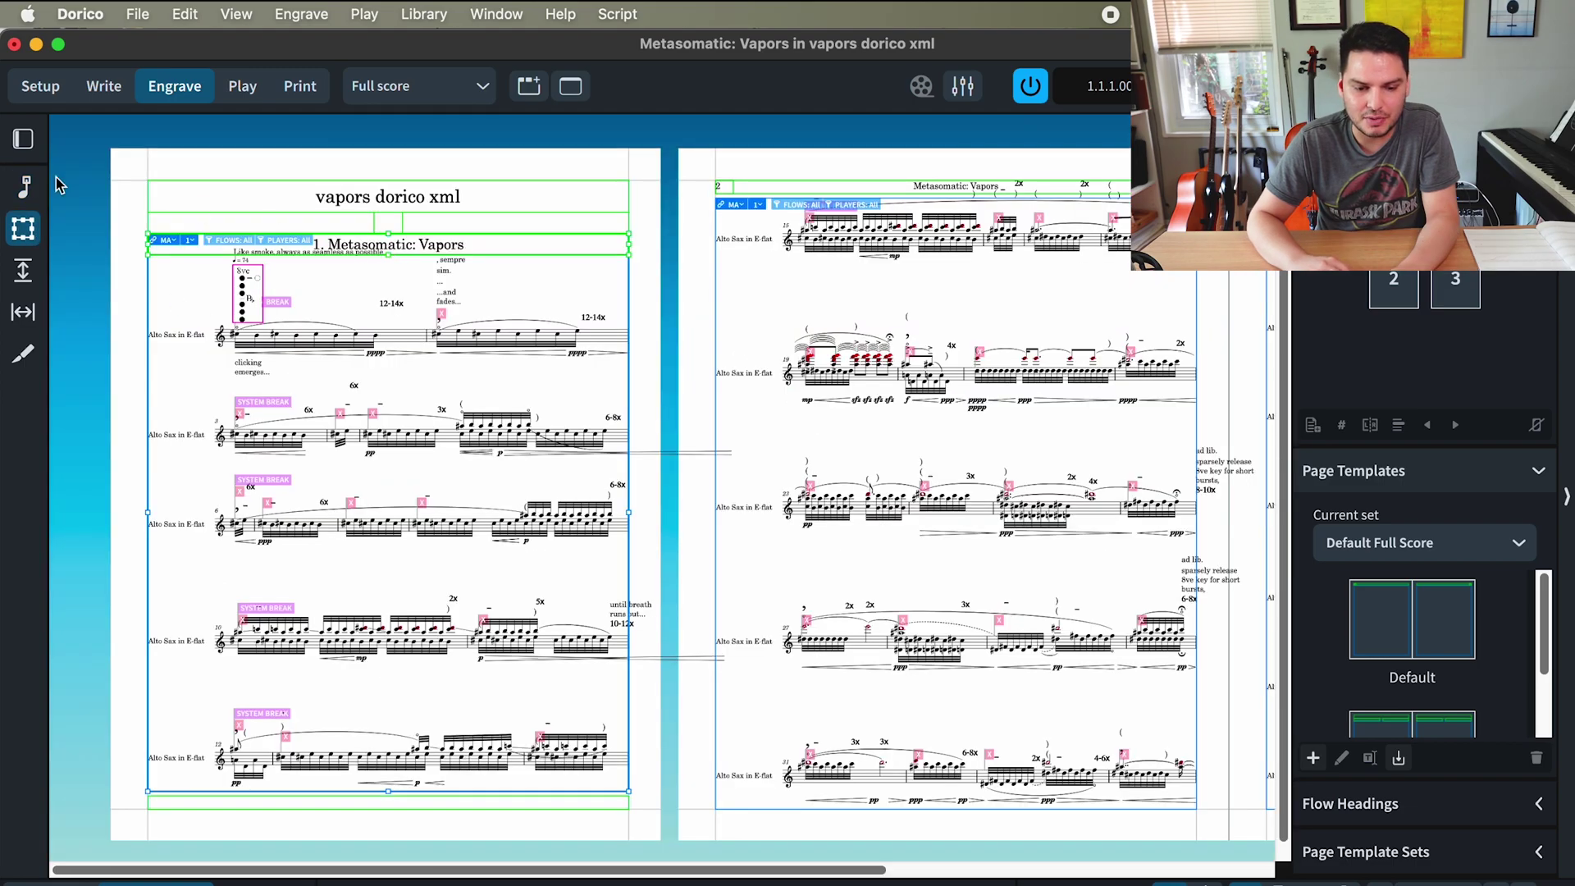
pyautogui.doubleClick(684, 359)
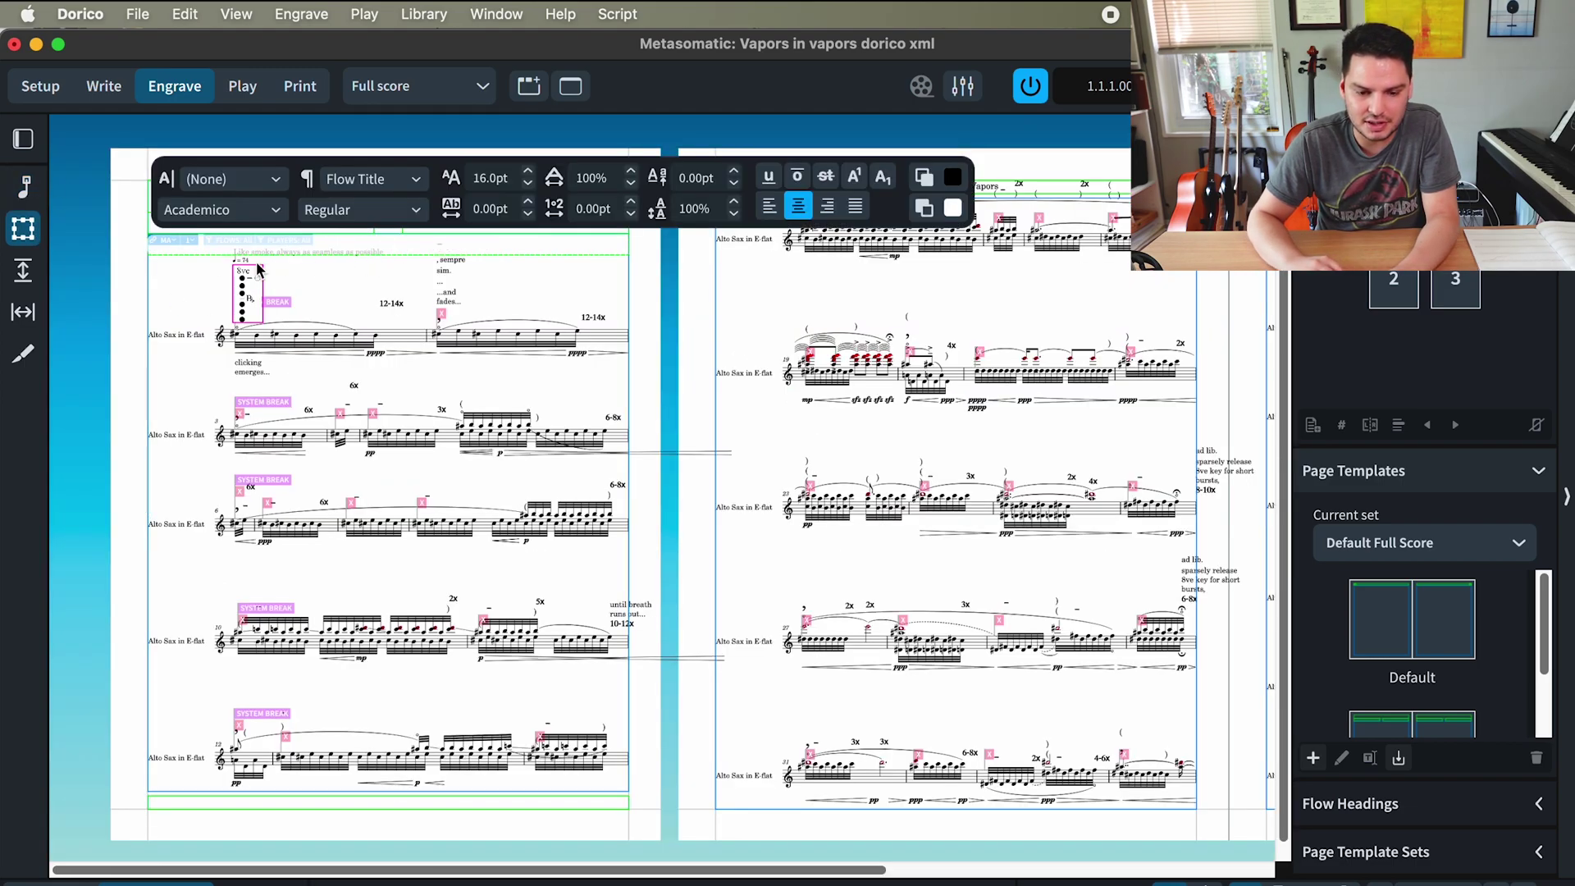
pyautogui.press('Escape')
pyautogui.press('super+equal')
pyautogui.press('super+equal')
pyautogui.scroll(5, 320, 277)
pyautogui.hscroll(-5, 320, 277)
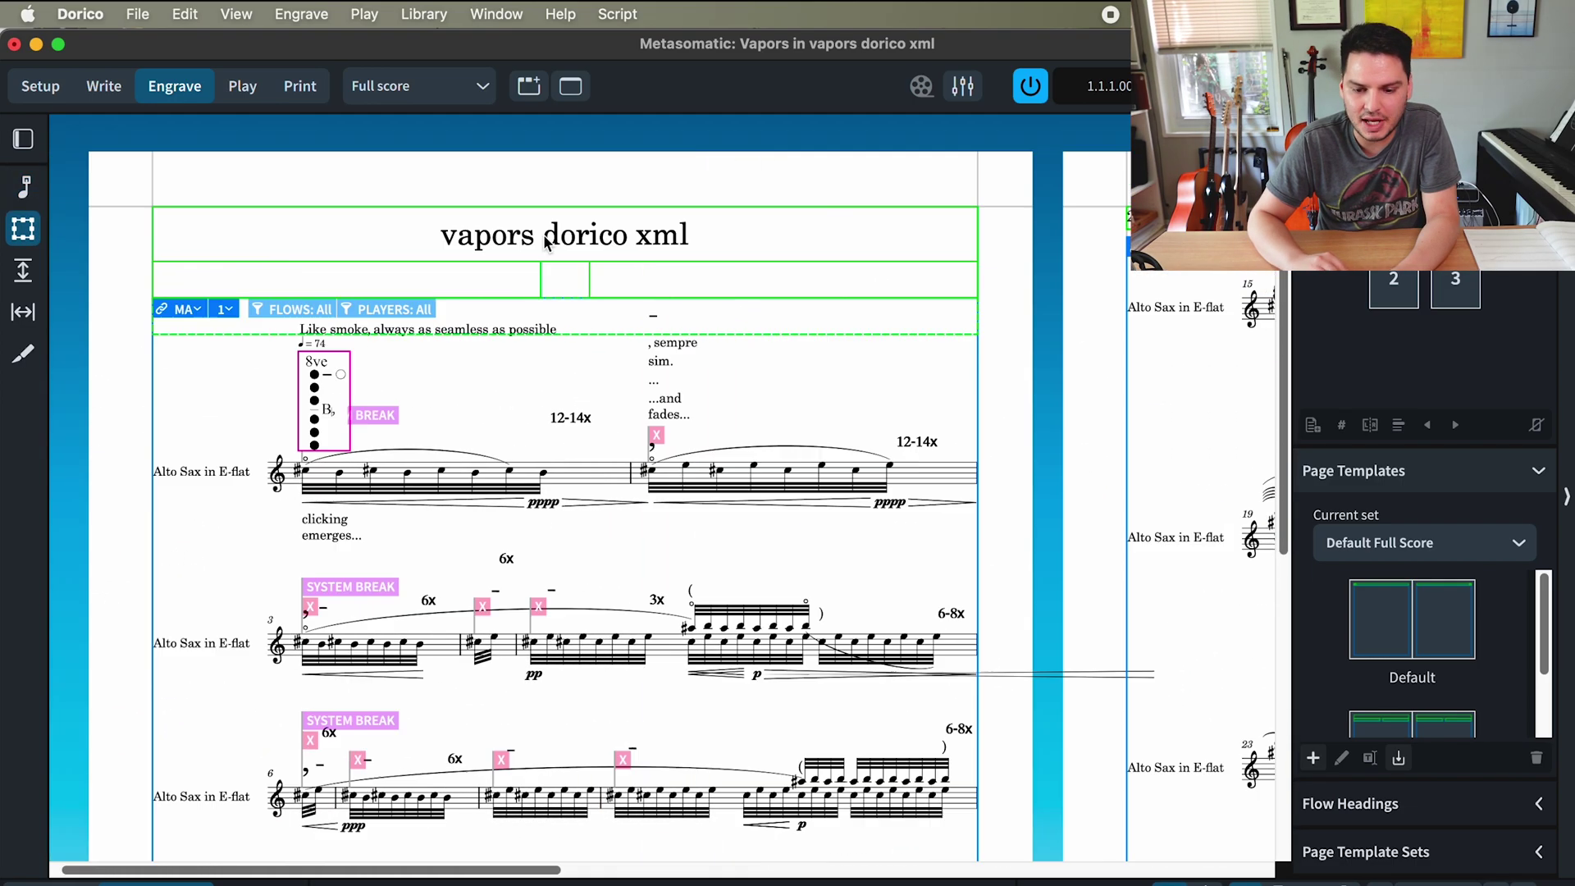
# - Retitle the page 'Metasomatic: Vapors' and add a 'for' dedication line naming the dedicatee beneath
pyautogui.doubleClick(564, 235)
pyautogui.press('super+a')
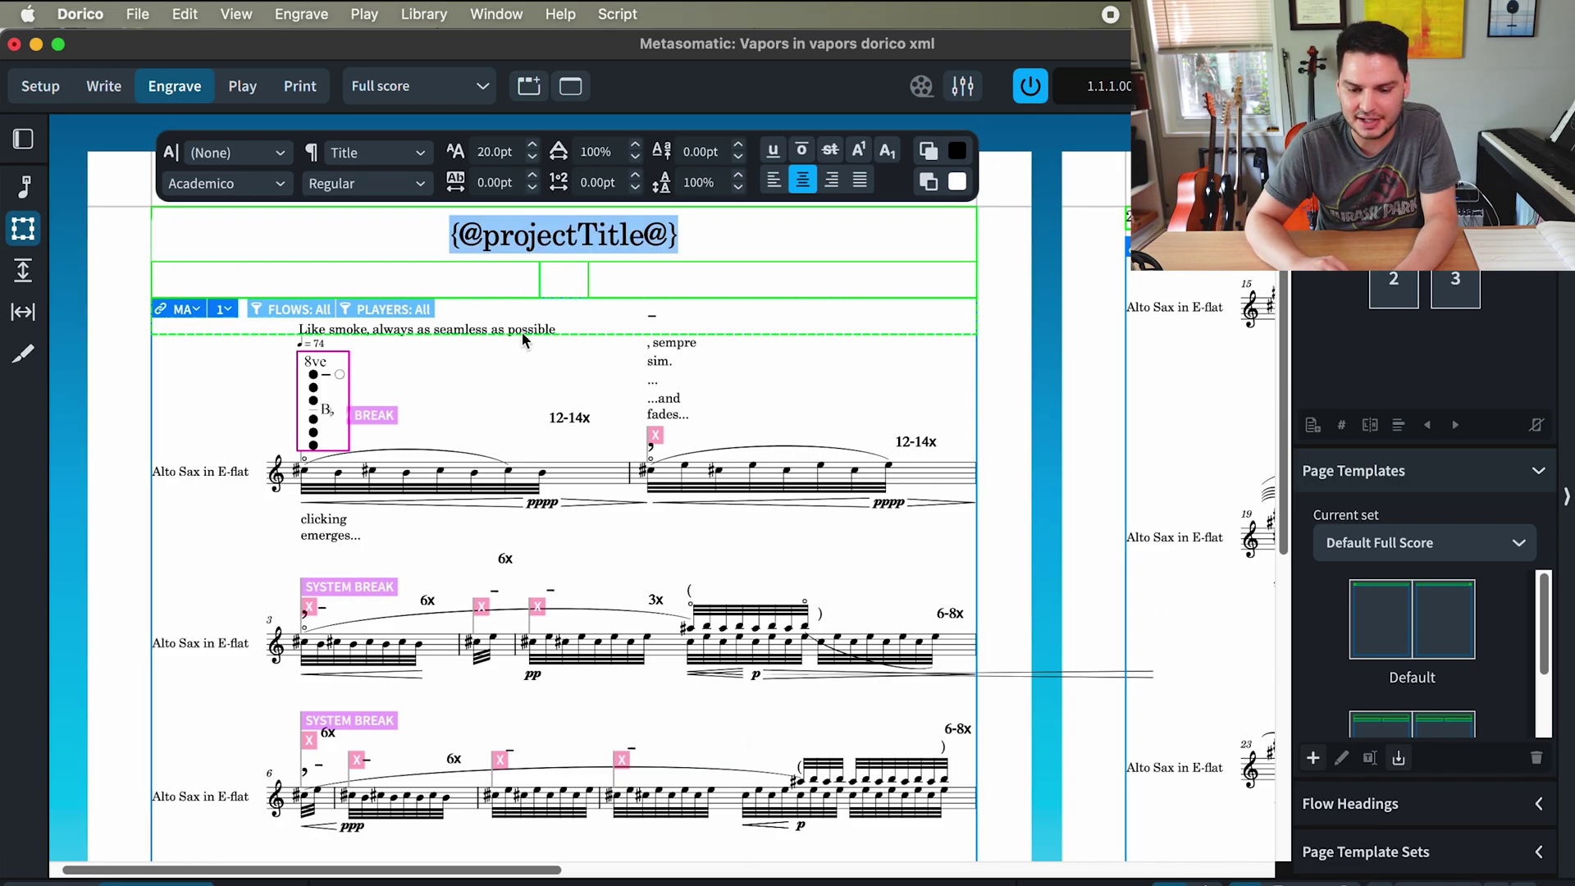
pyautogui.write('Meta')
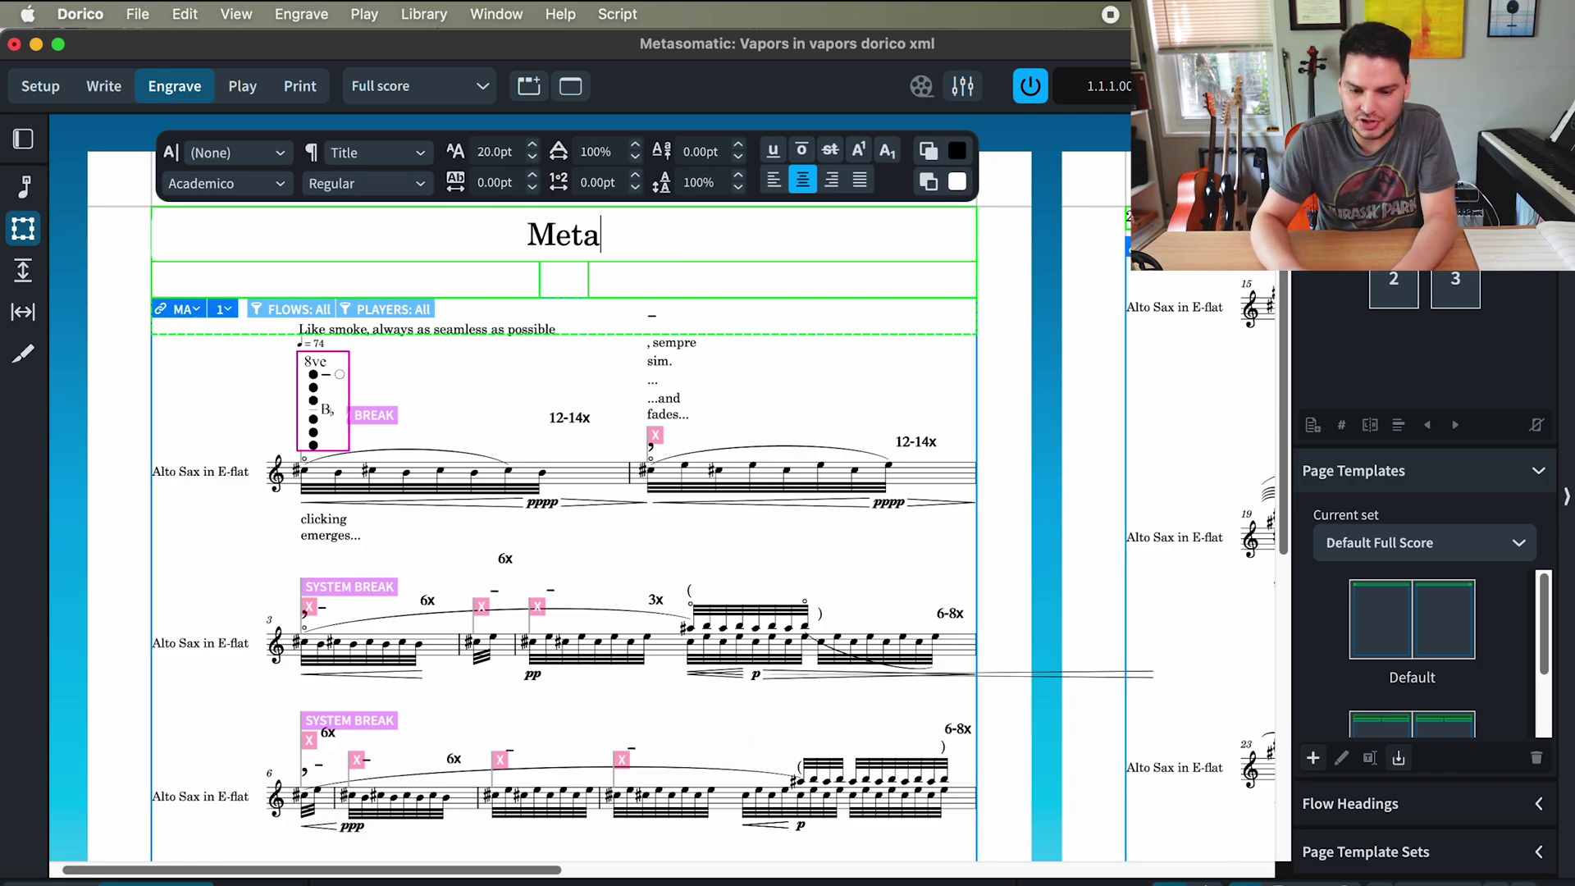
pyautogui.write('somatic: Vapros')
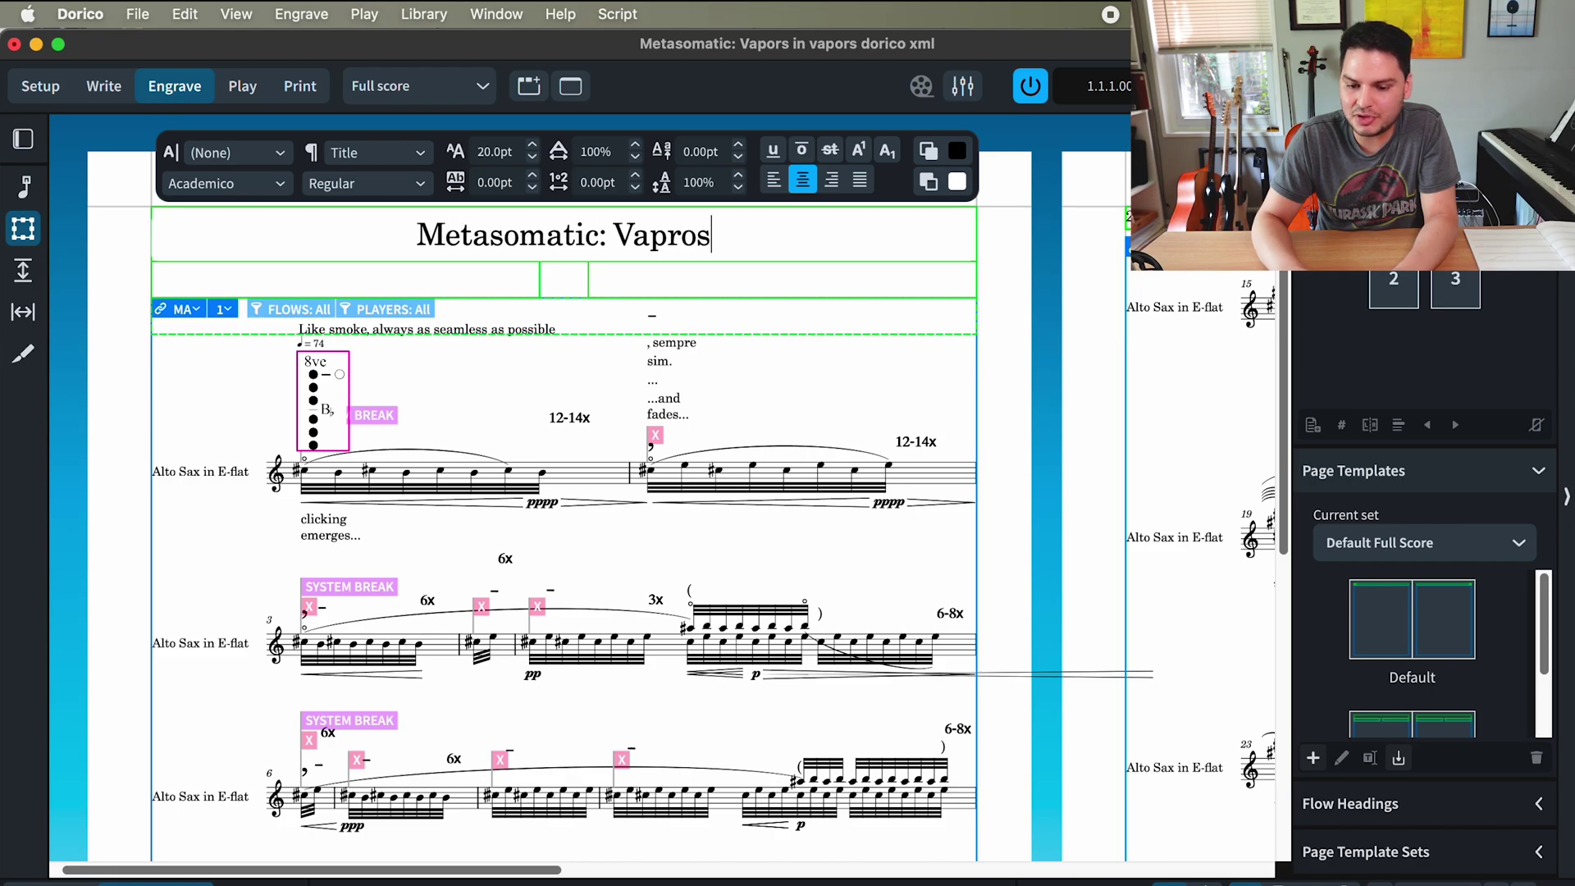
pyautogui.press('BackSpace')
pyautogui.press('BackSpace')
pyautogui.press('BackSpace')
pyautogui.write('ors')
pyautogui.press('Return')
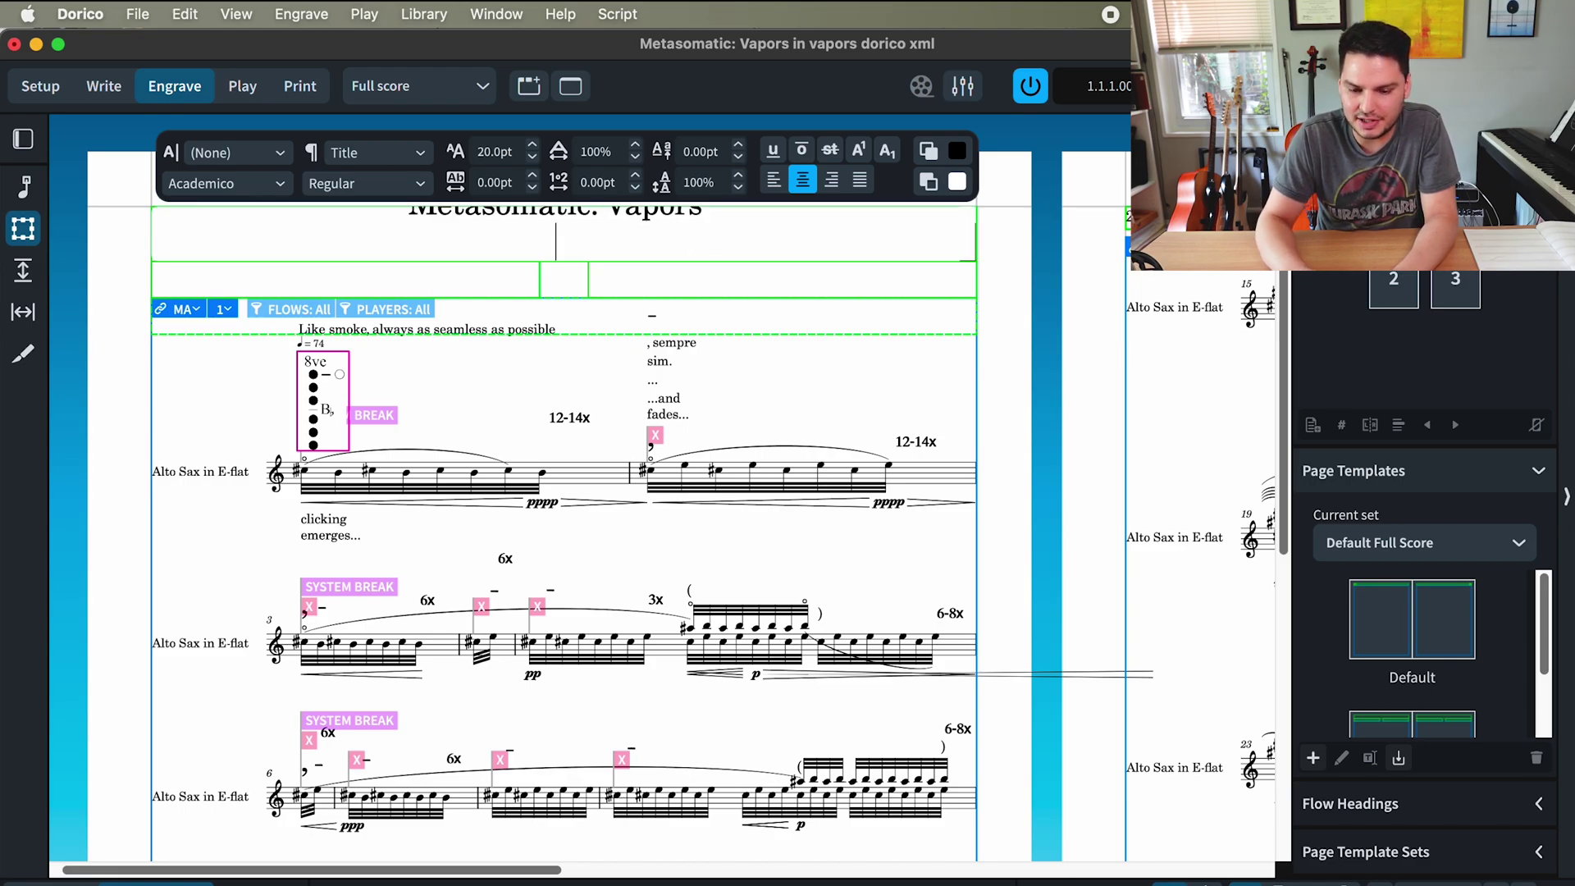
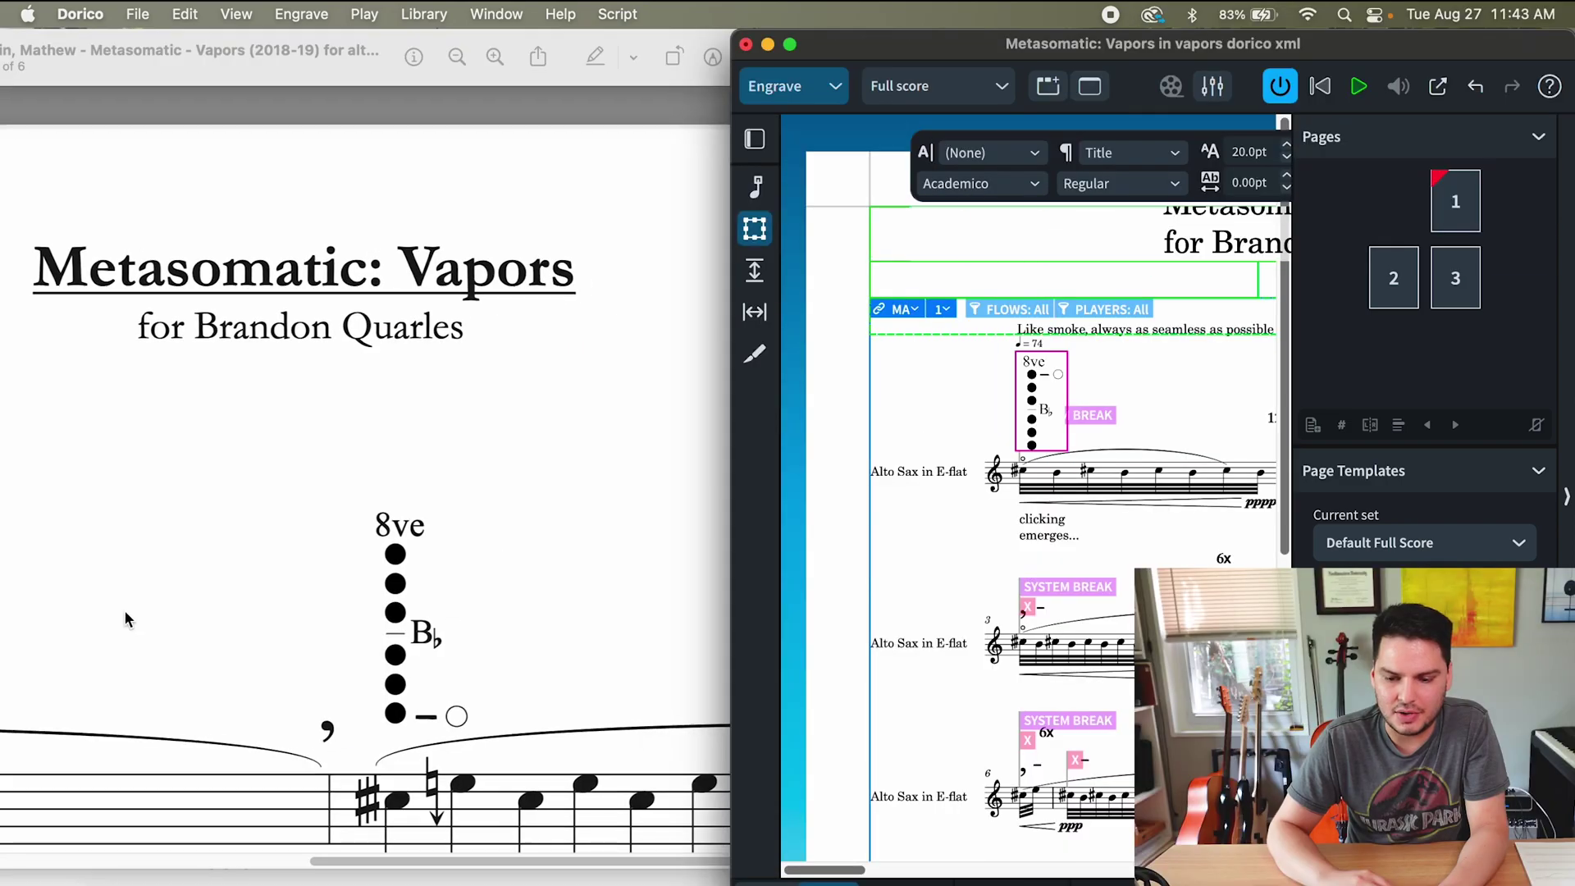
# - Set the dedication line to 14pt
pyautogui.hscroll(6, 1073, 249)
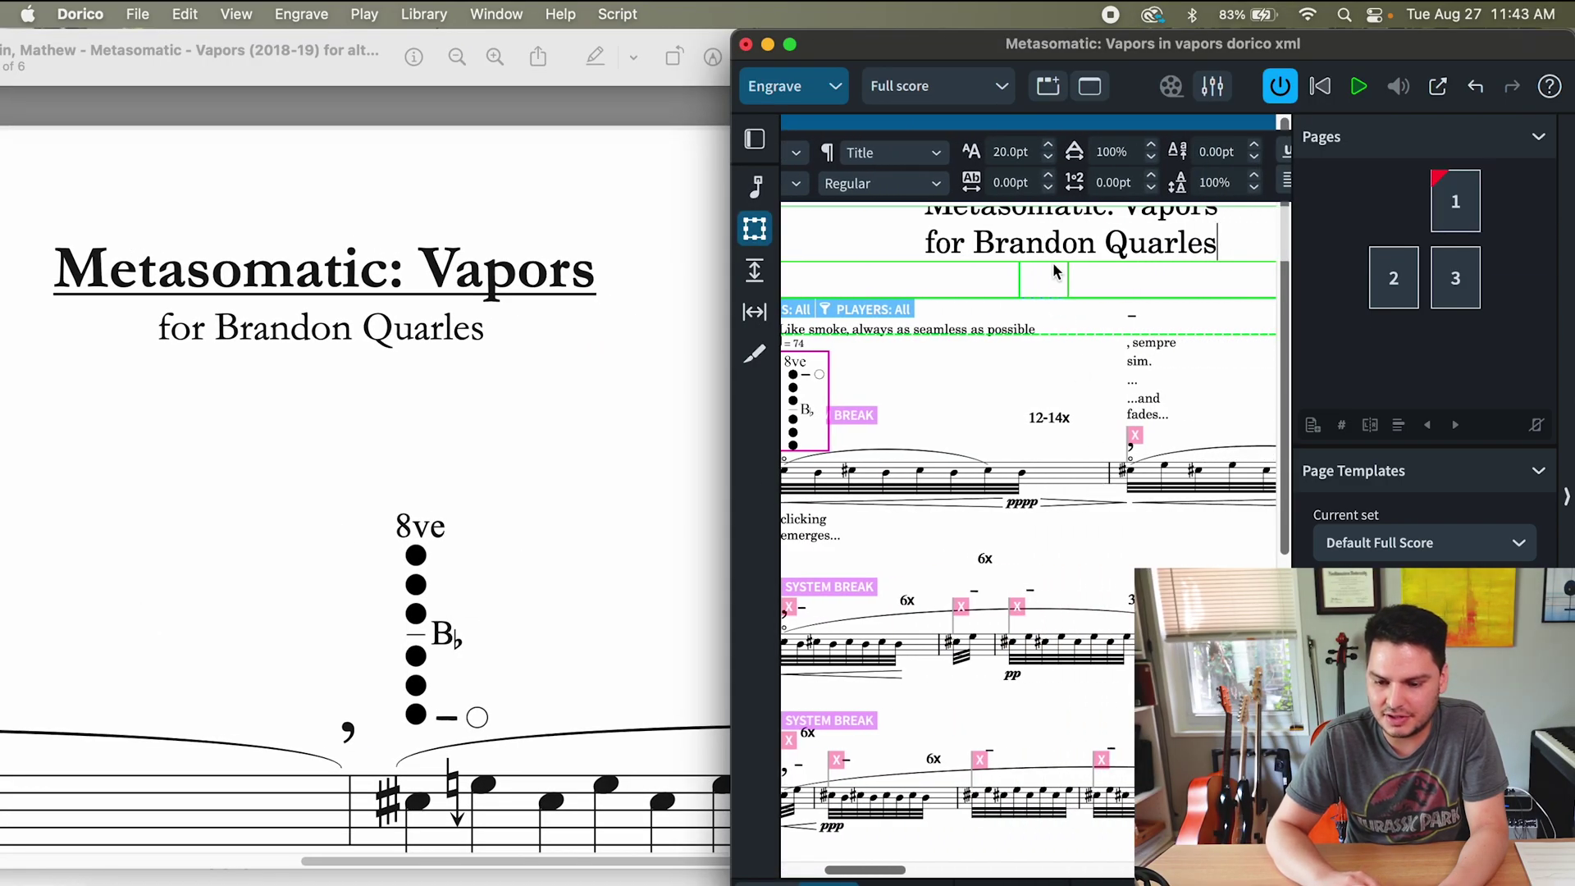
pyautogui.tripleClick(1074, 249)
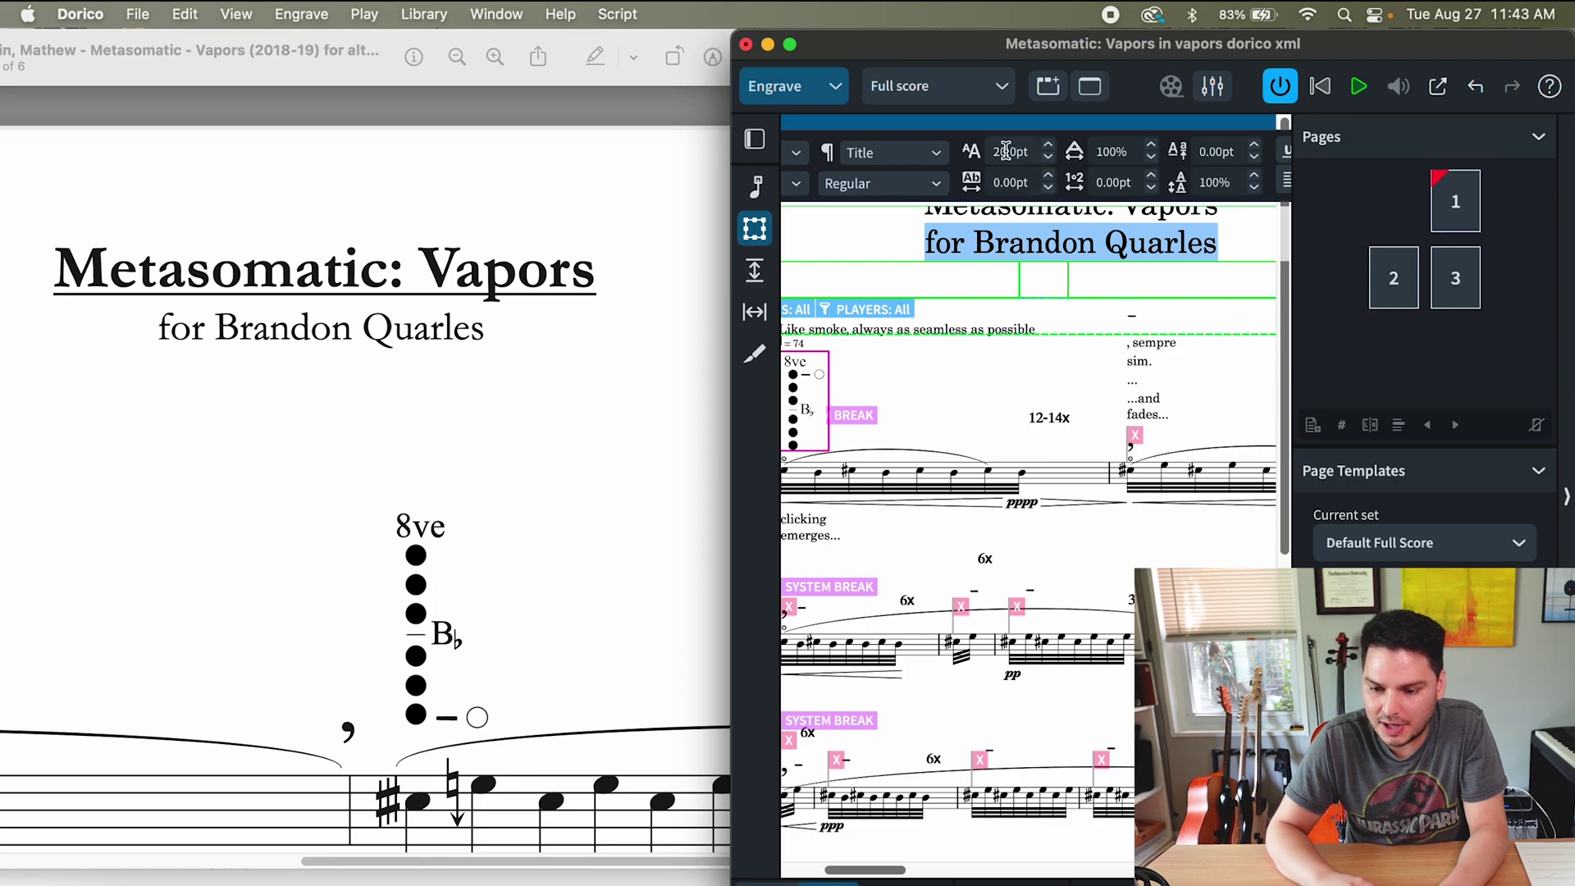
pyautogui.click(1006, 152)
pyautogui.write('14')
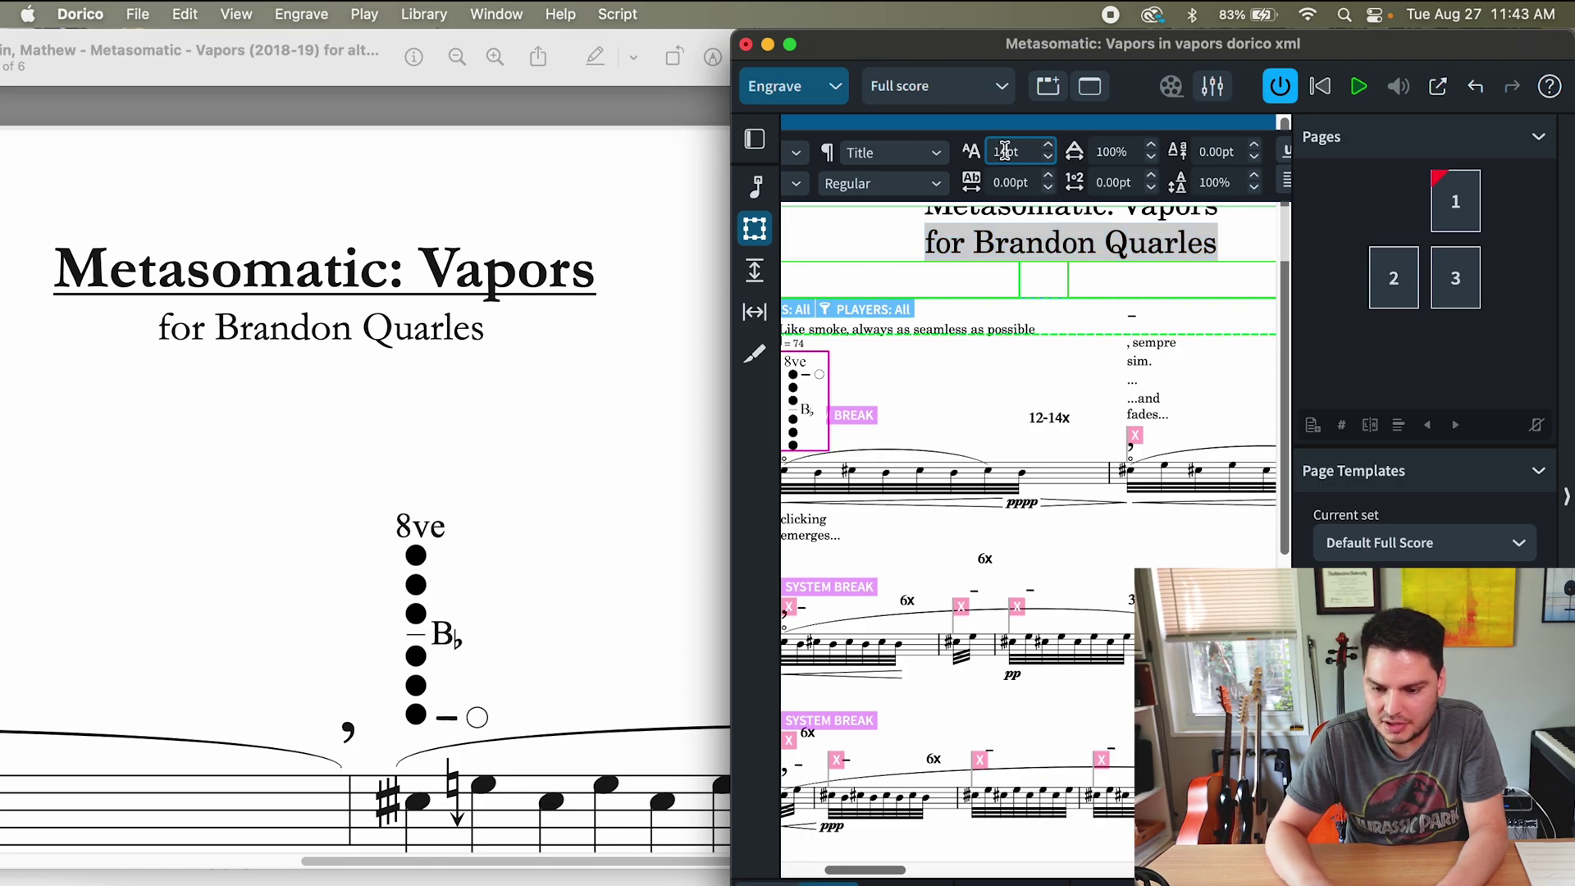
pyautogui.press('Return')
# - Make the title 'Metasomatic: Vapors' 18pt and underlined
pyautogui.click(1038, 223)
pyautogui.tripleClick(1038, 223)
pyautogui.click(1004, 151)
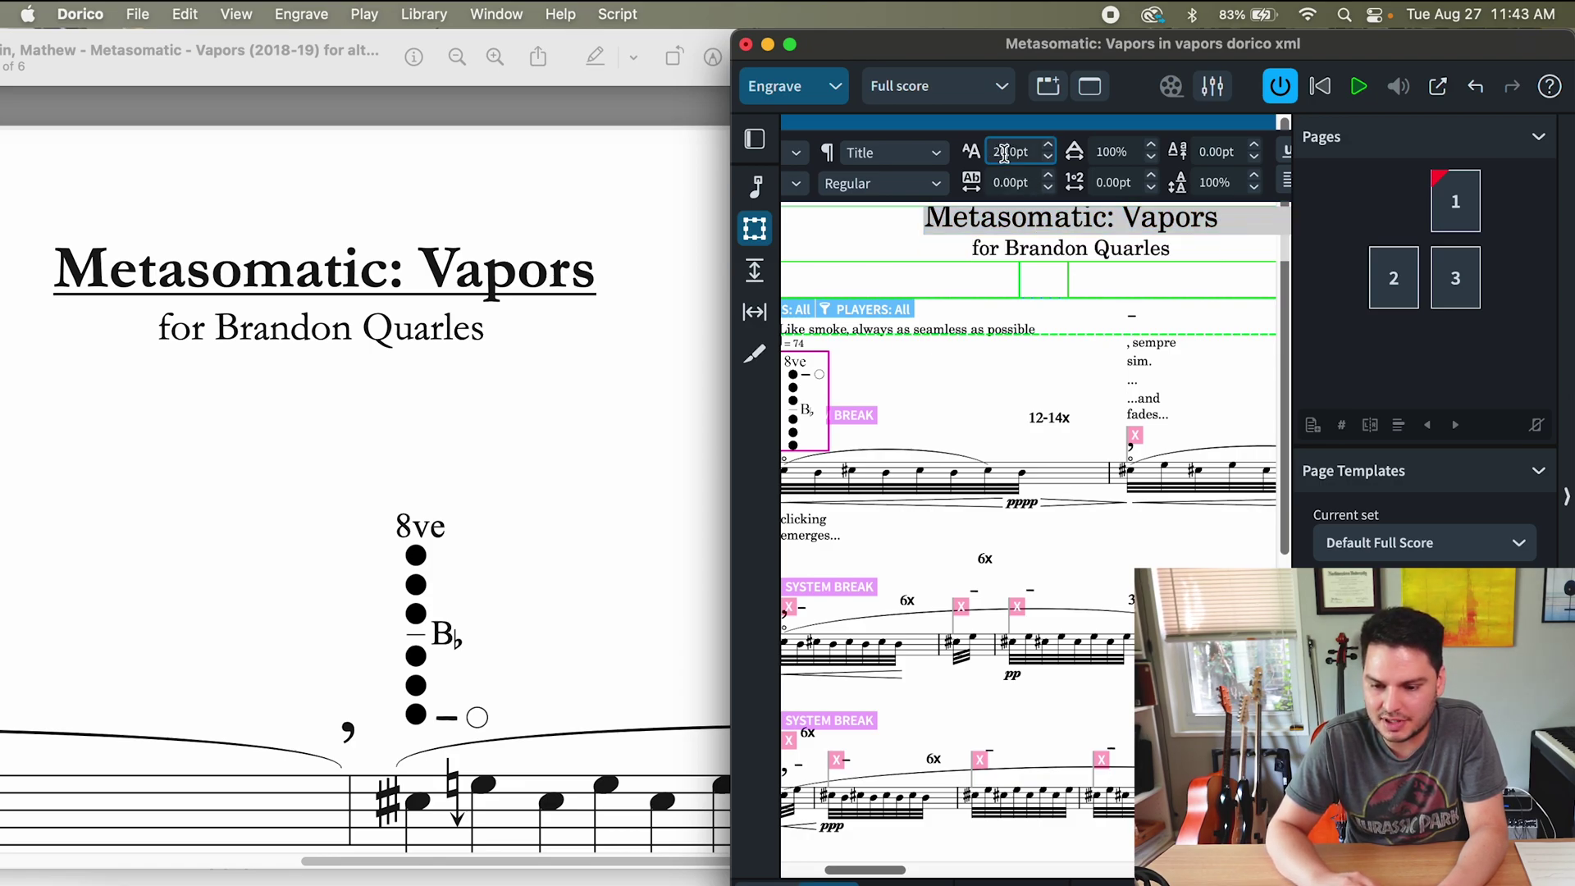
pyautogui.write('18')
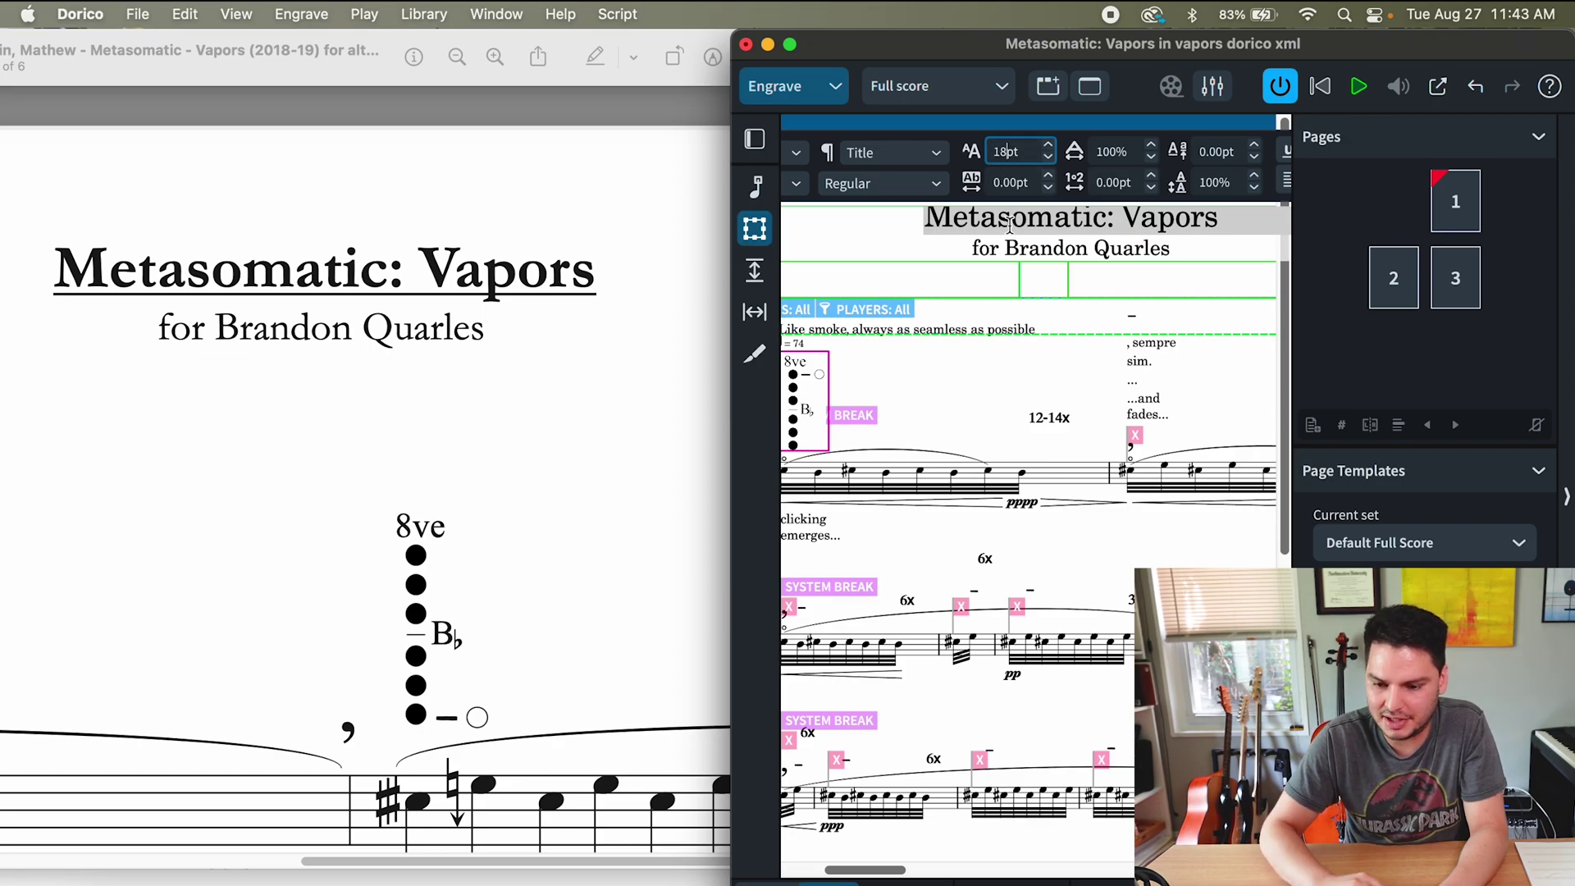
pyautogui.press('Return')
pyautogui.press('super+u')
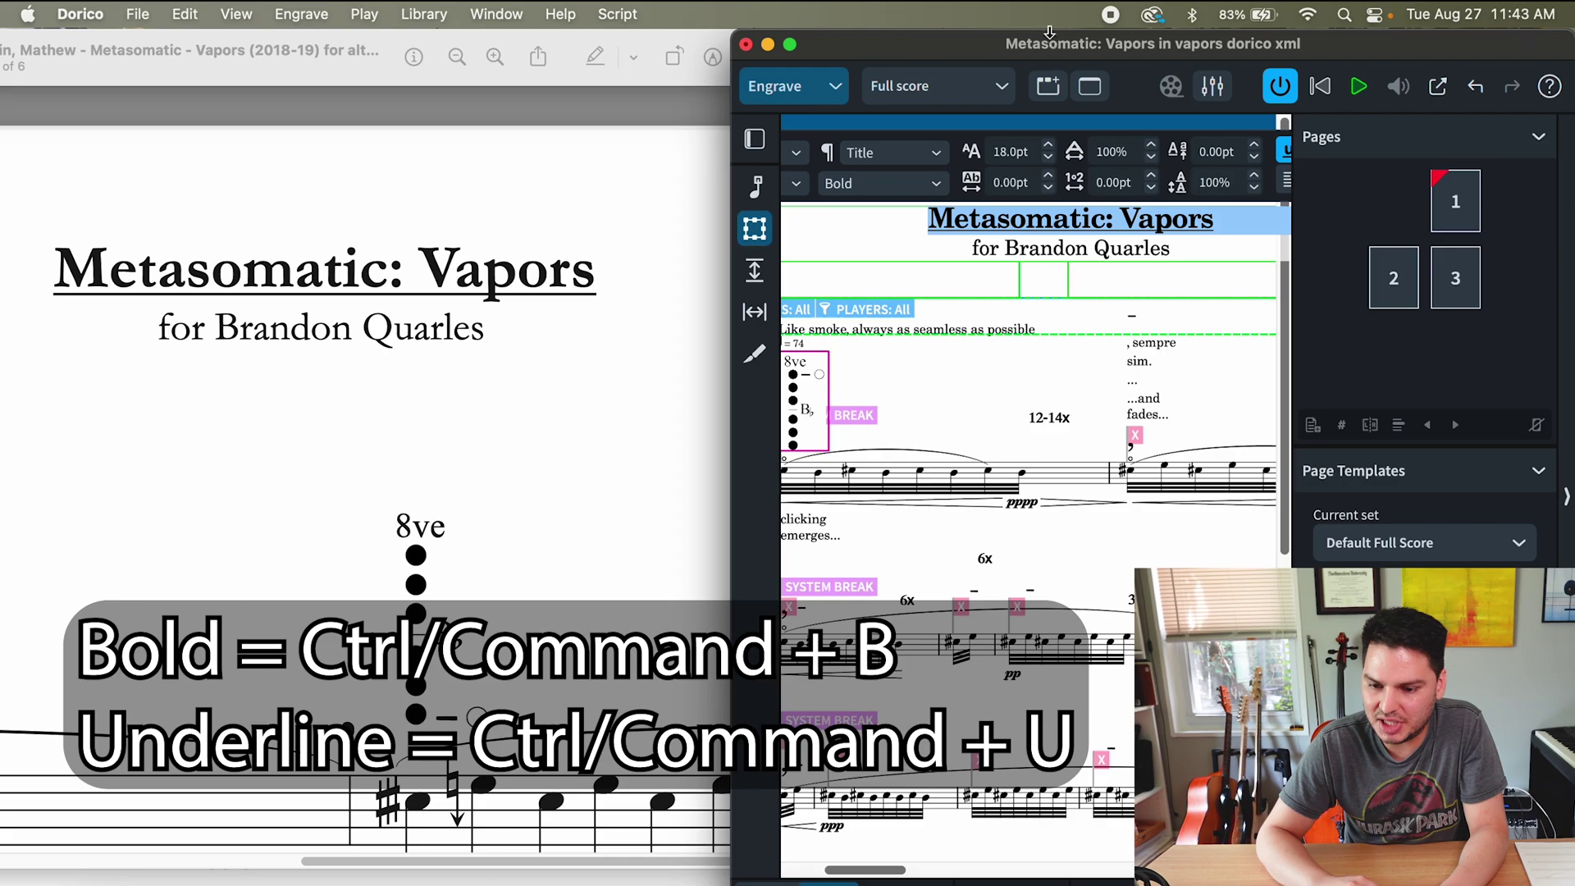
# - Set the title in Garamond Bold
pyautogui.doubleClick(966, 55)
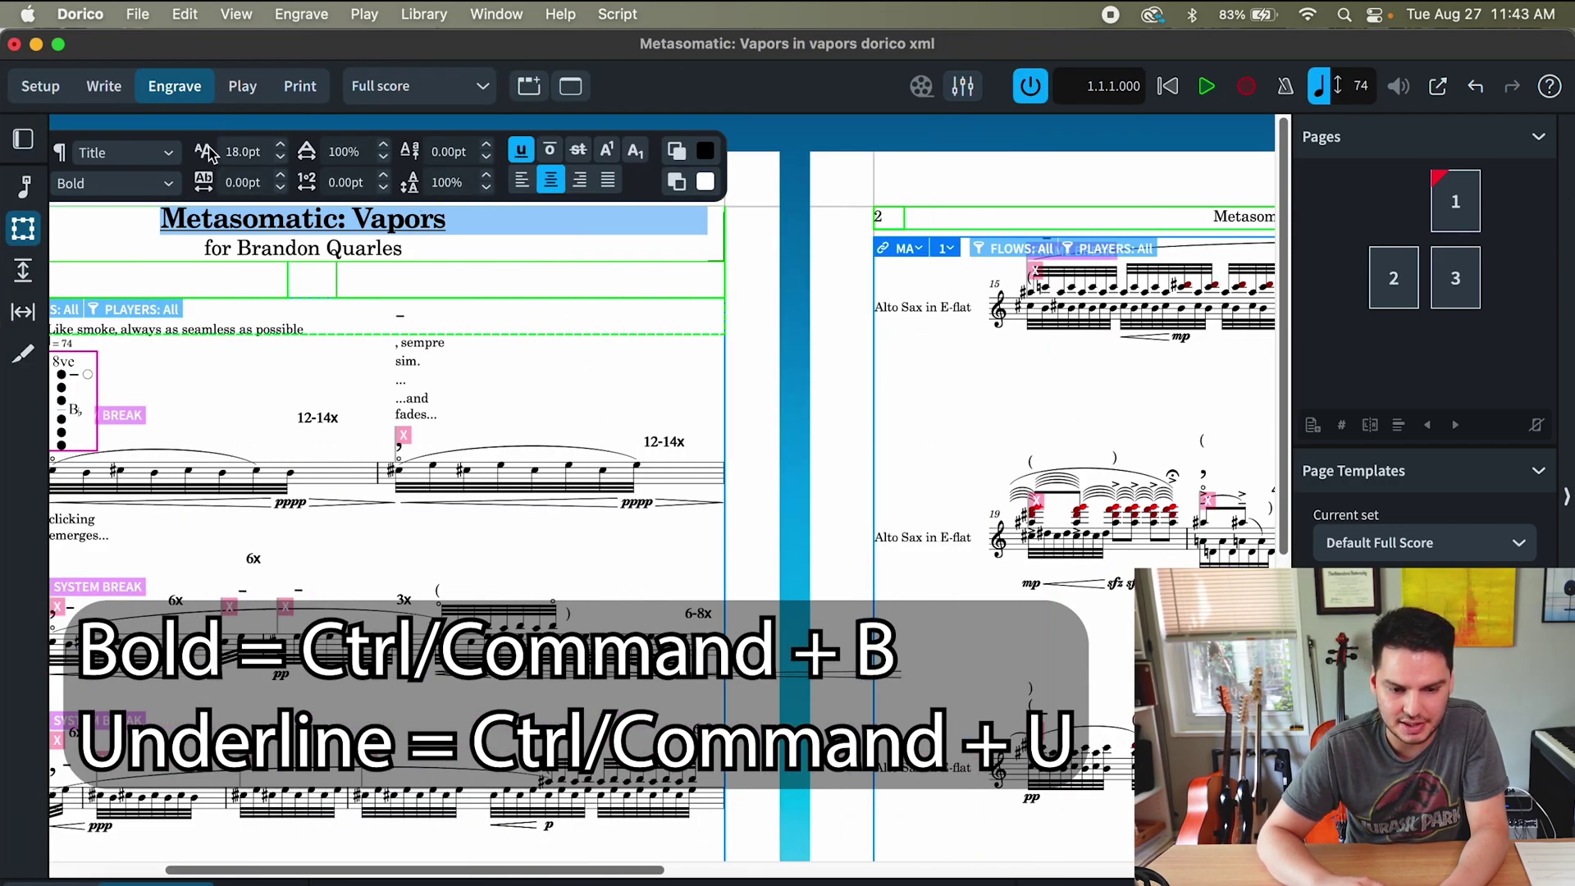
pyautogui.click(161, 190)
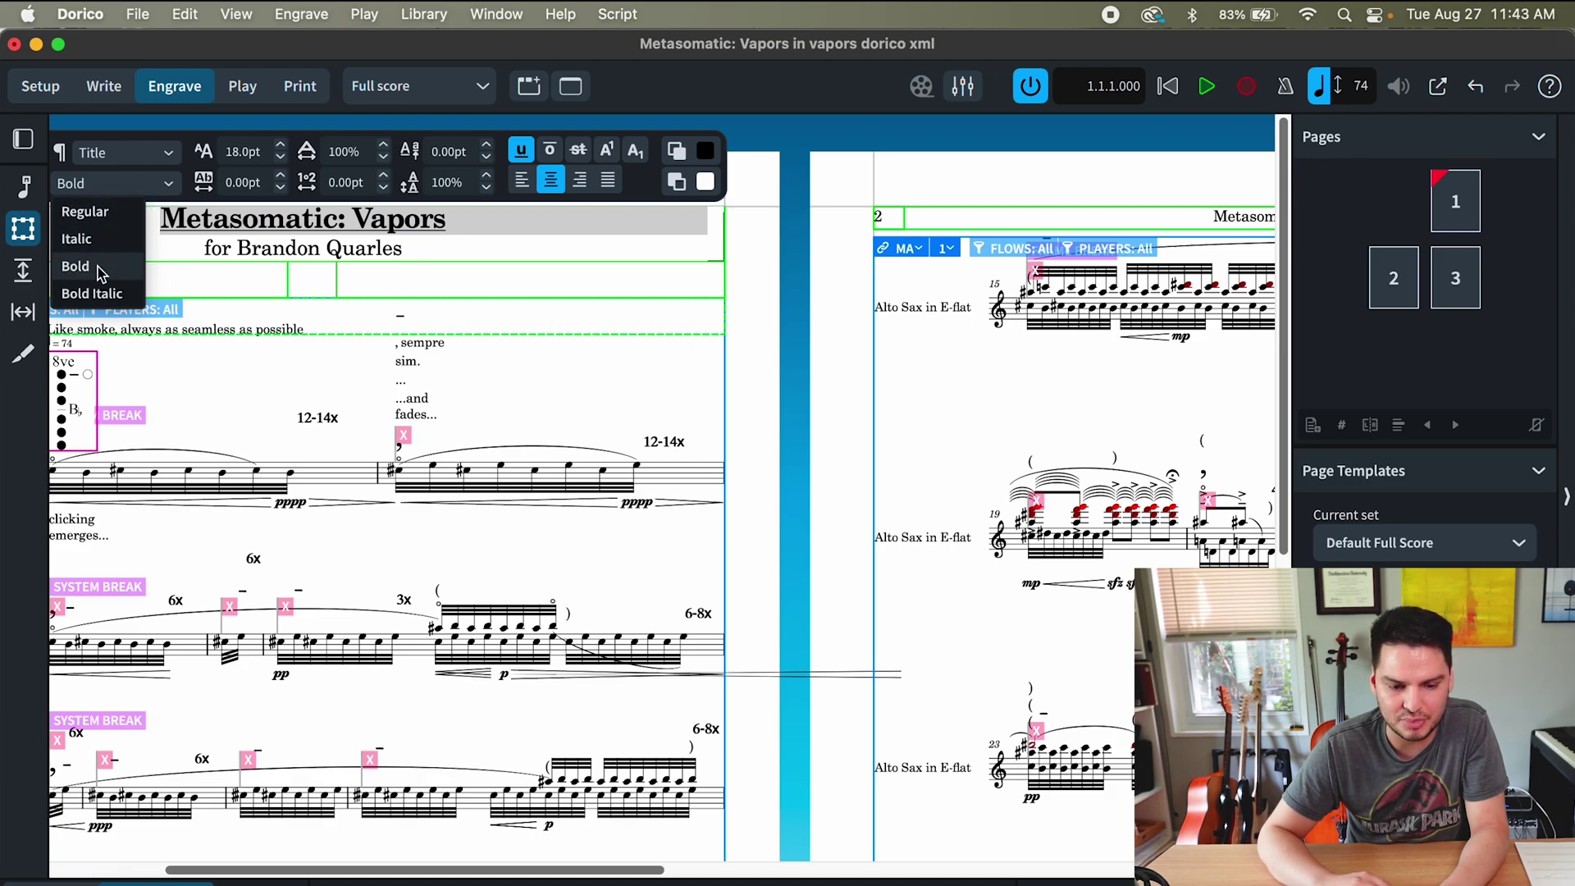
pyautogui.click(129, 194)
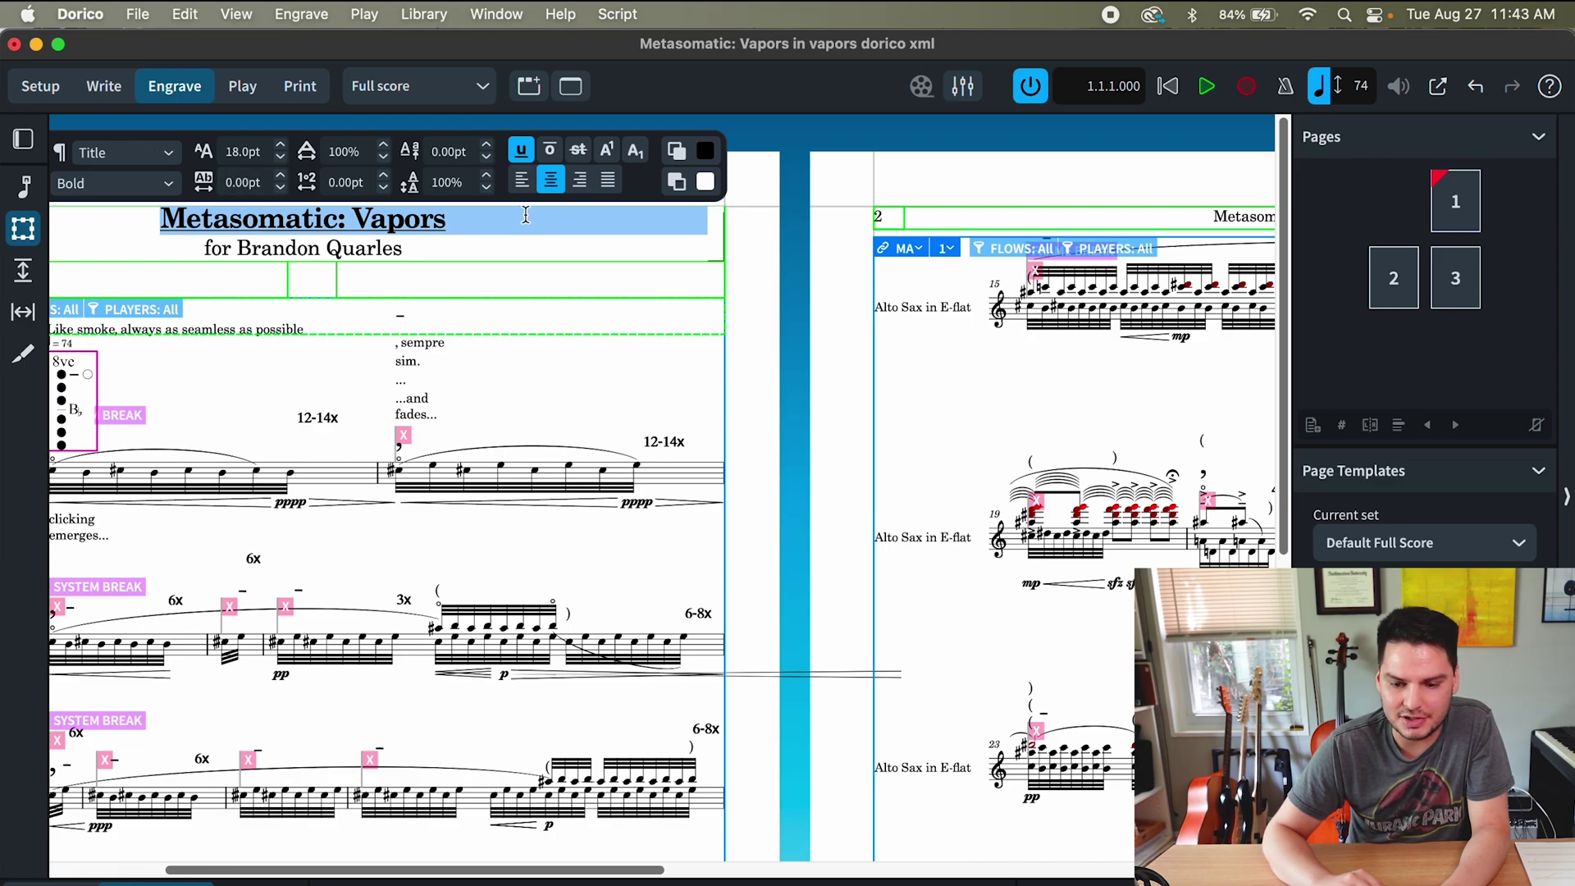
pyautogui.hscroll(-5, 540, 256)
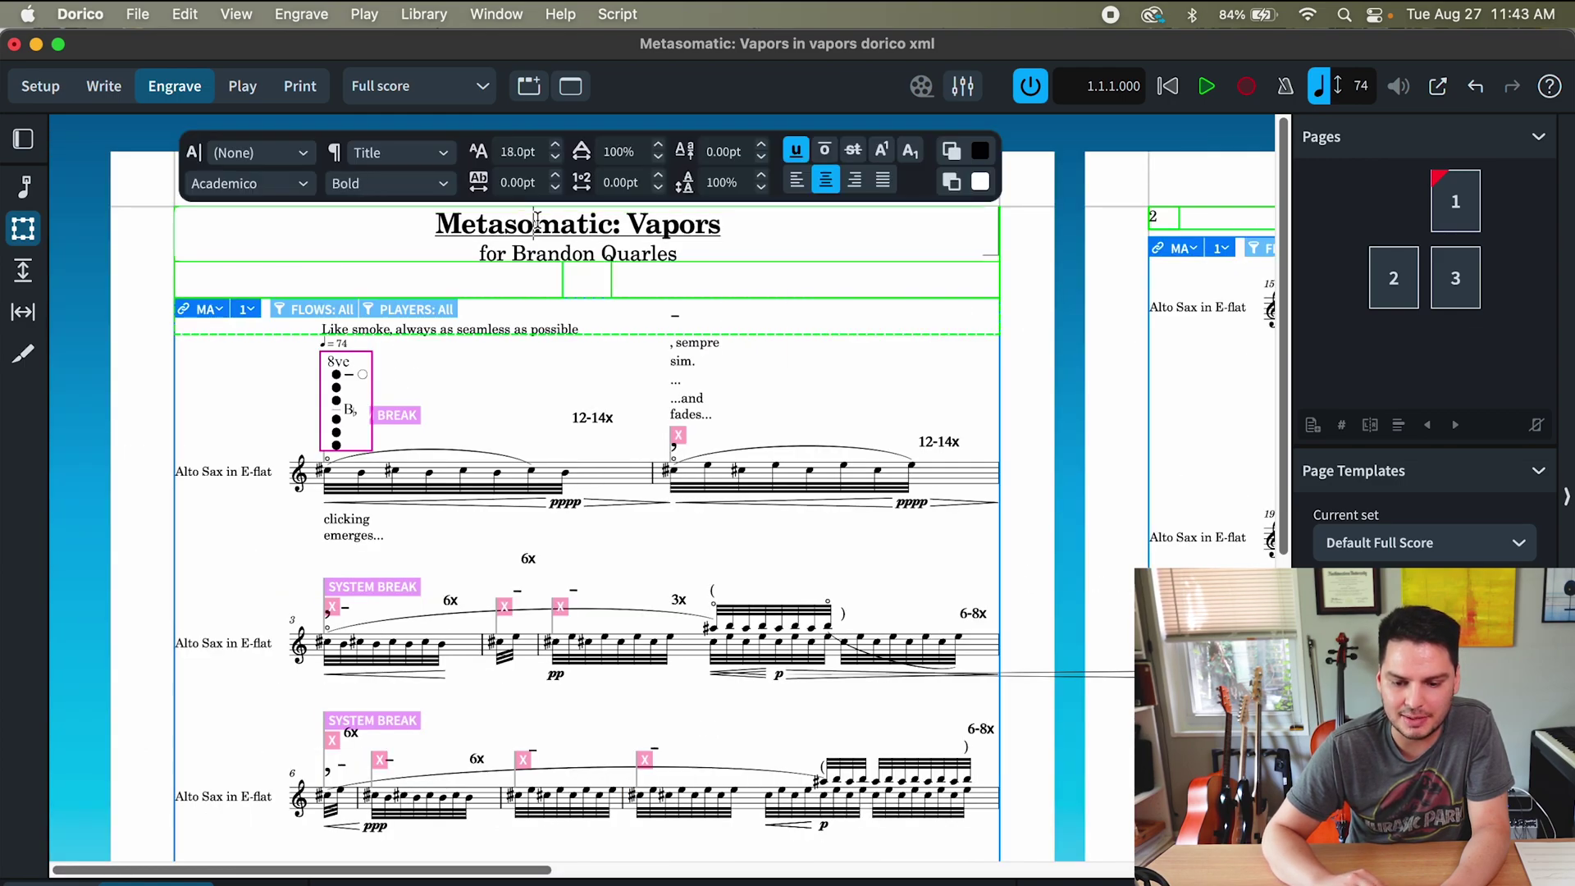
pyautogui.click(305, 190)
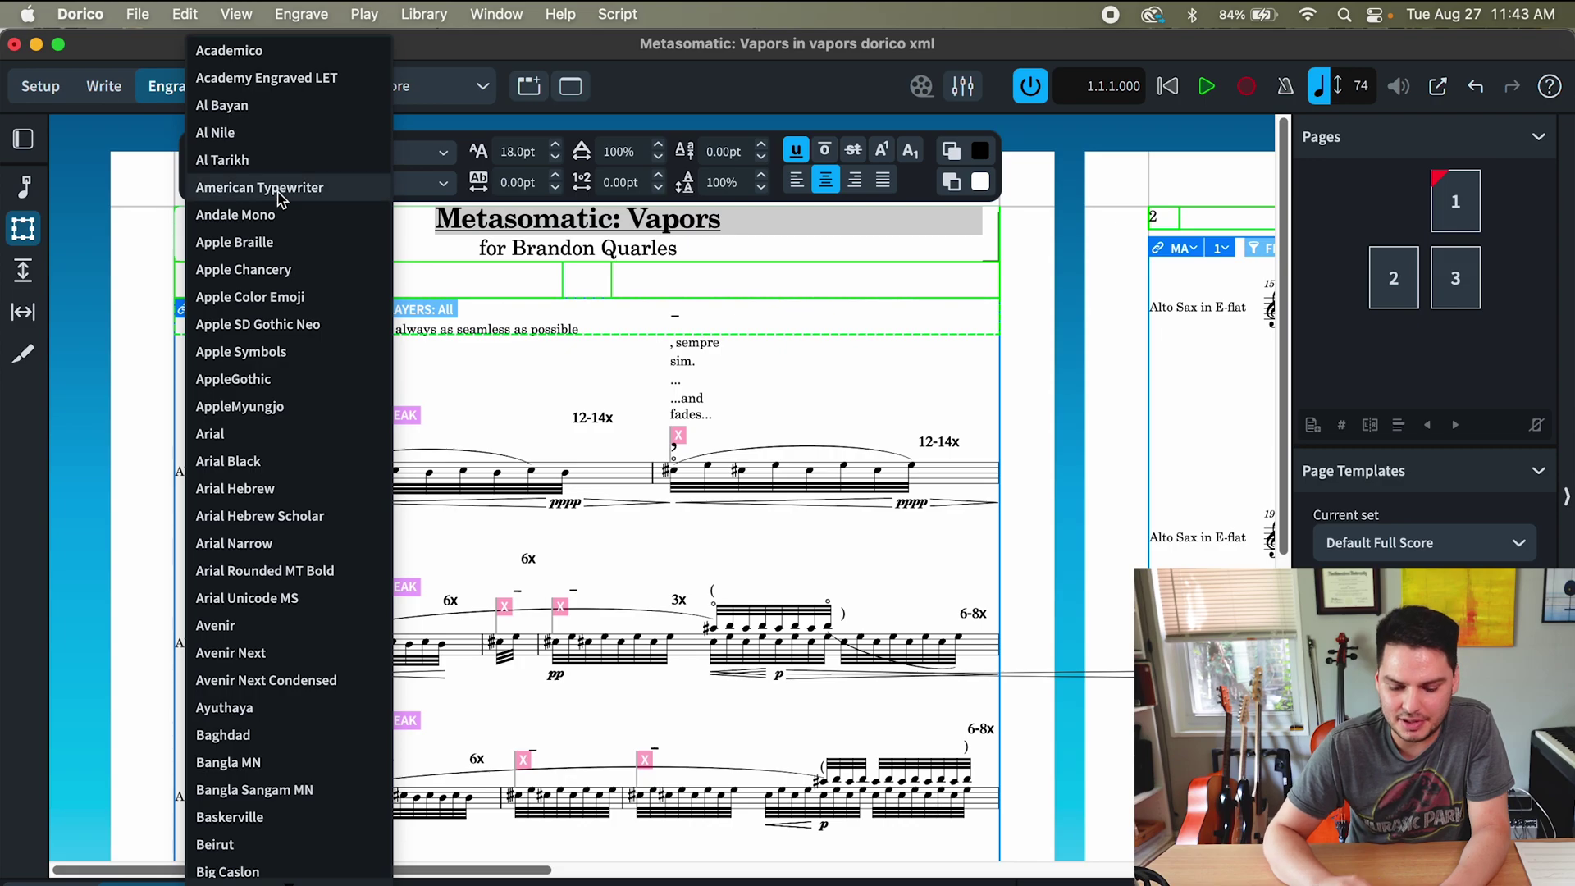
pyautogui.write('gar')
pyautogui.press('Escape')
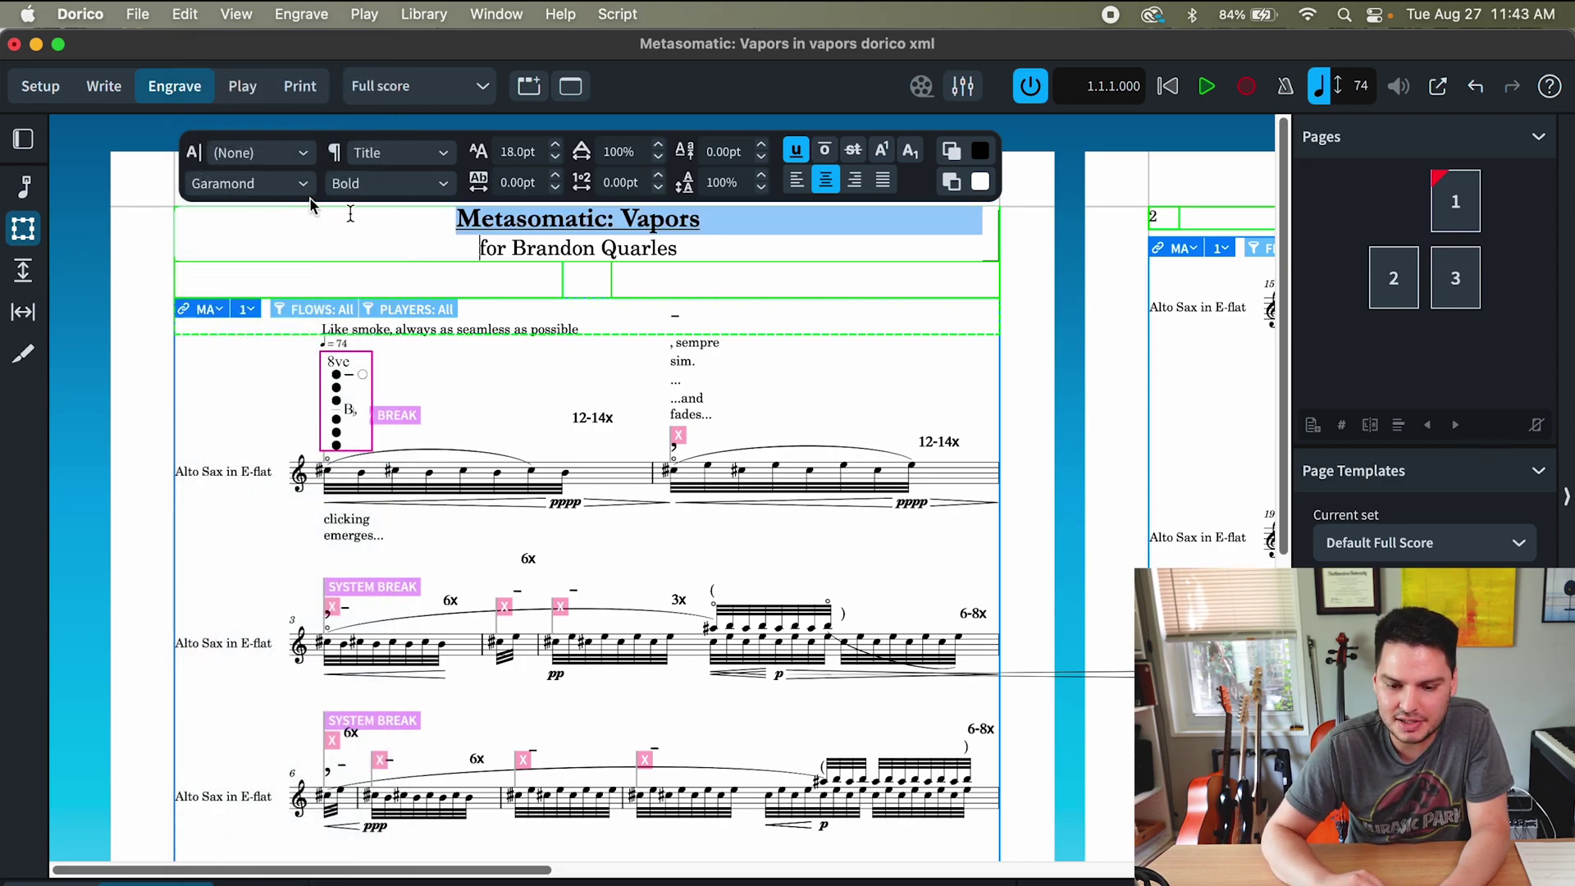
# - Set the dedication line in Garamond and narrow the window to reveal the original PDF
pyautogui.tripleClick(535, 251)
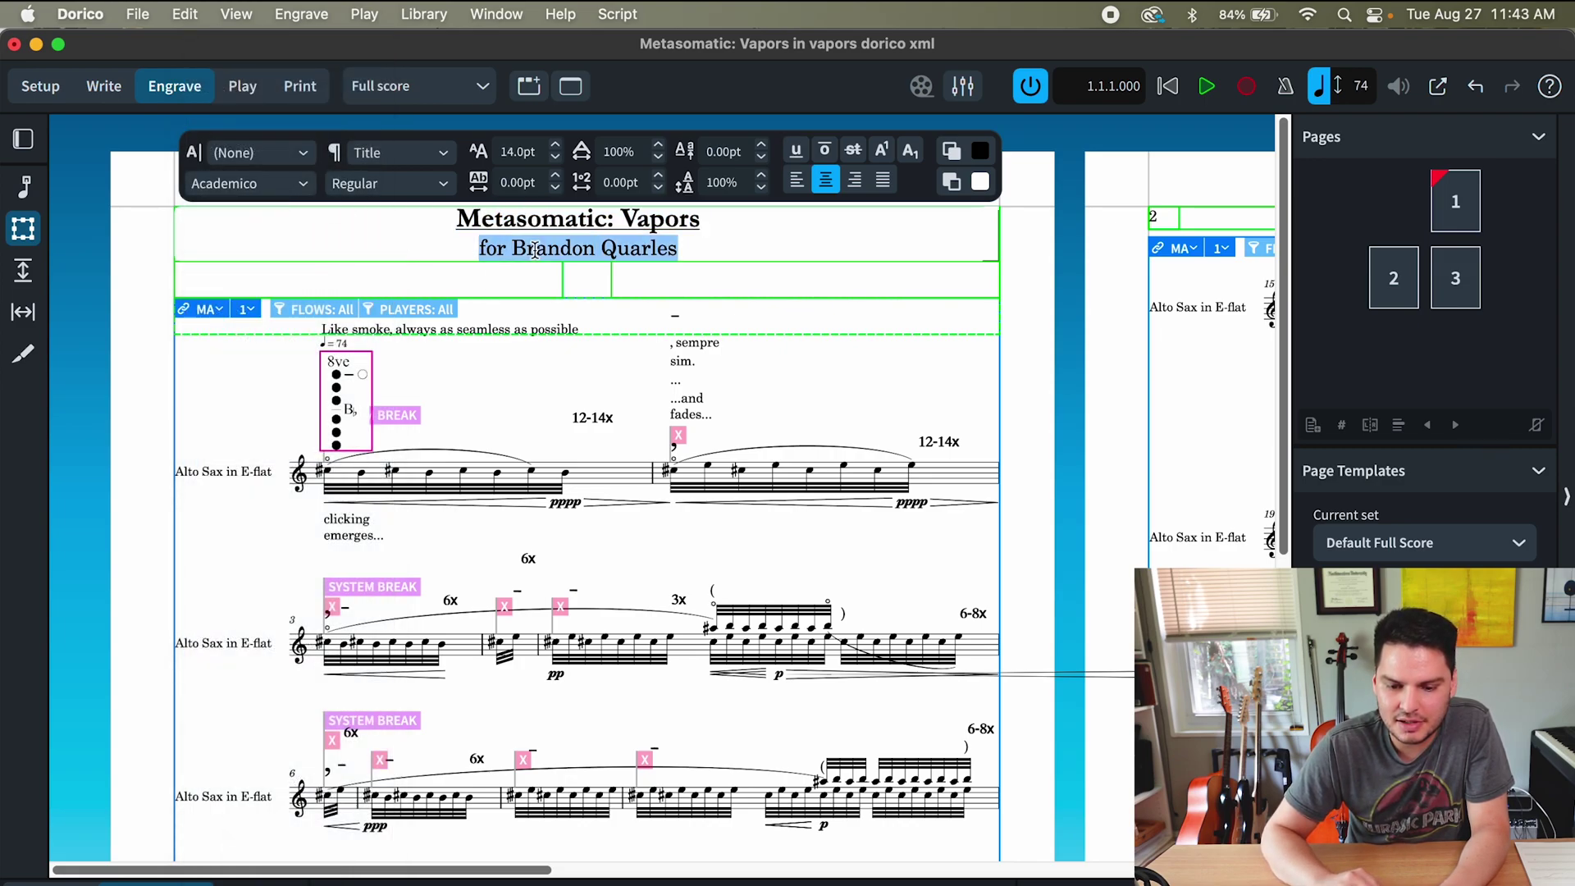
pyautogui.click(267, 190)
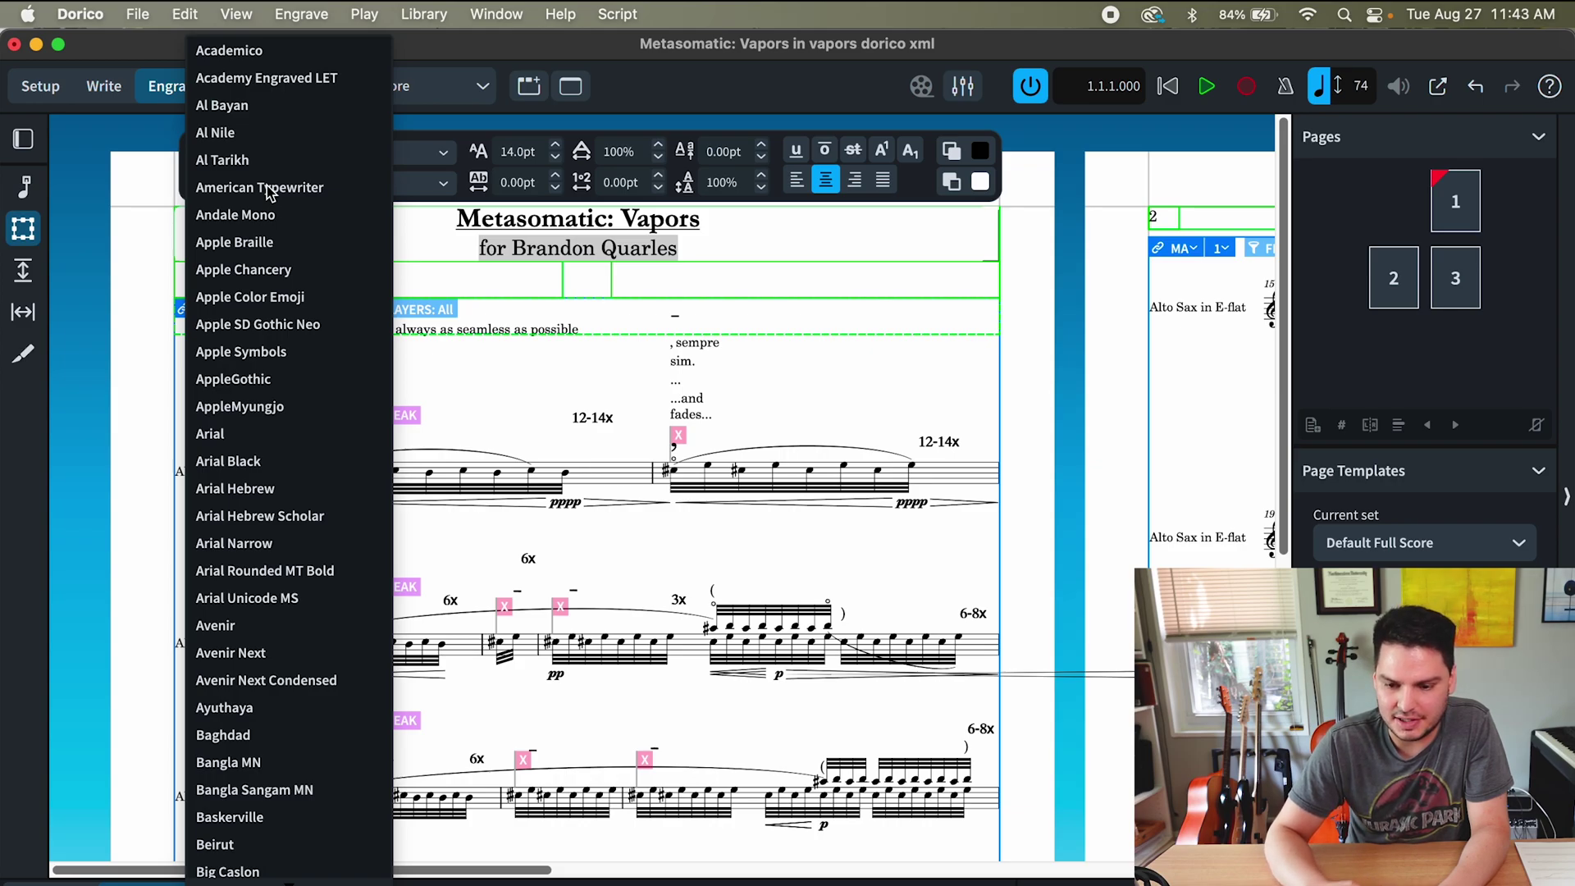
pyautogui.write('gara')
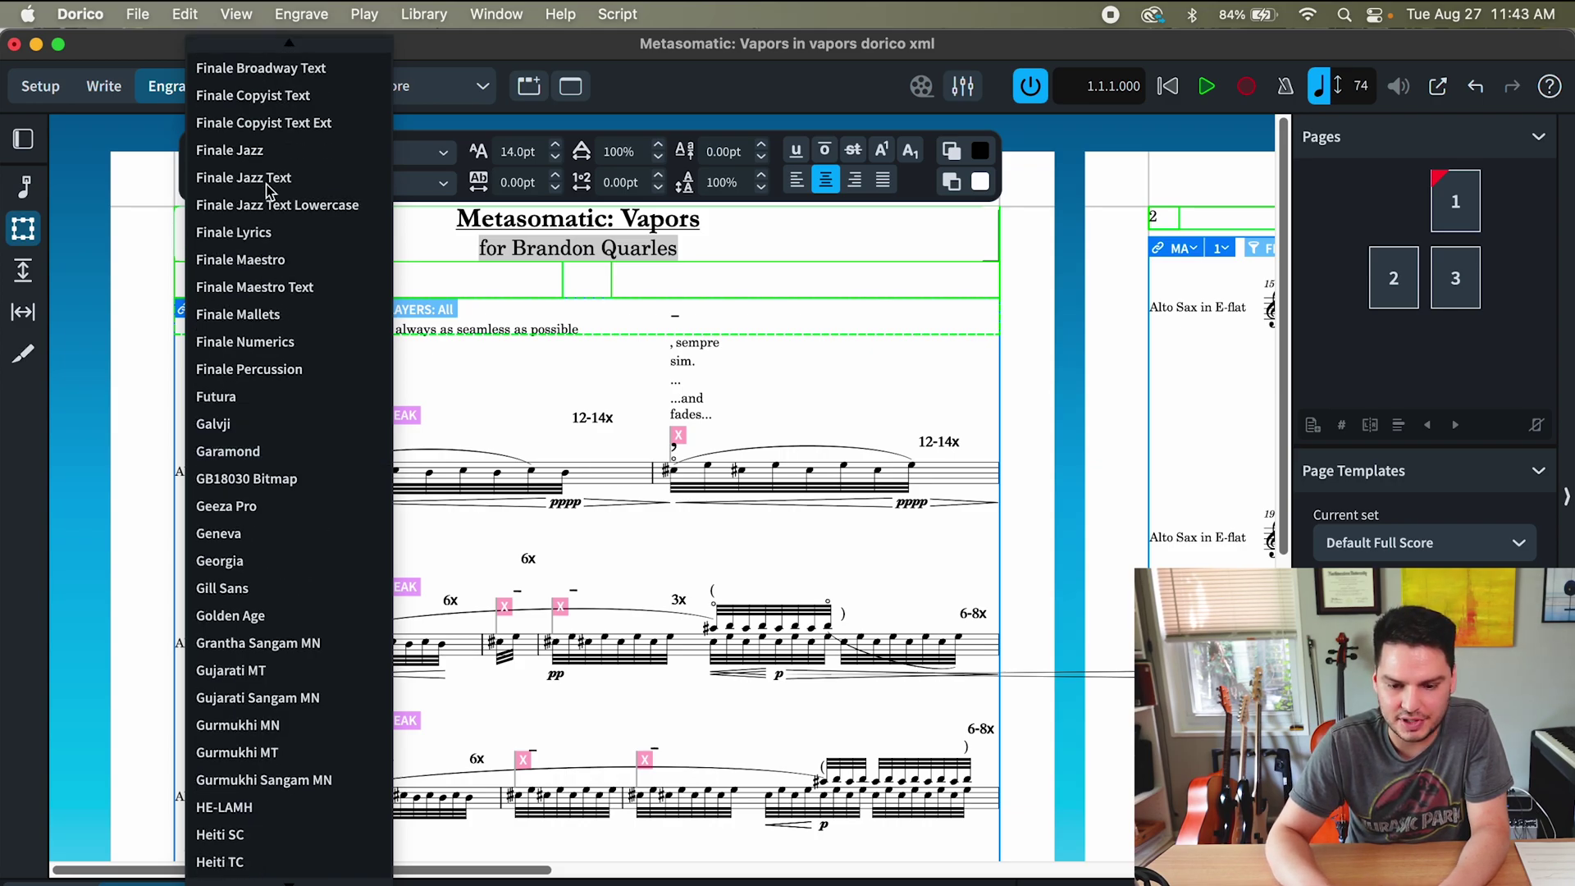
pyautogui.press('Return')
pyautogui.moveTo(2, 418); pyautogui.dragTo(510, 417)
pyautogui.hscroll(5, 800, 397)
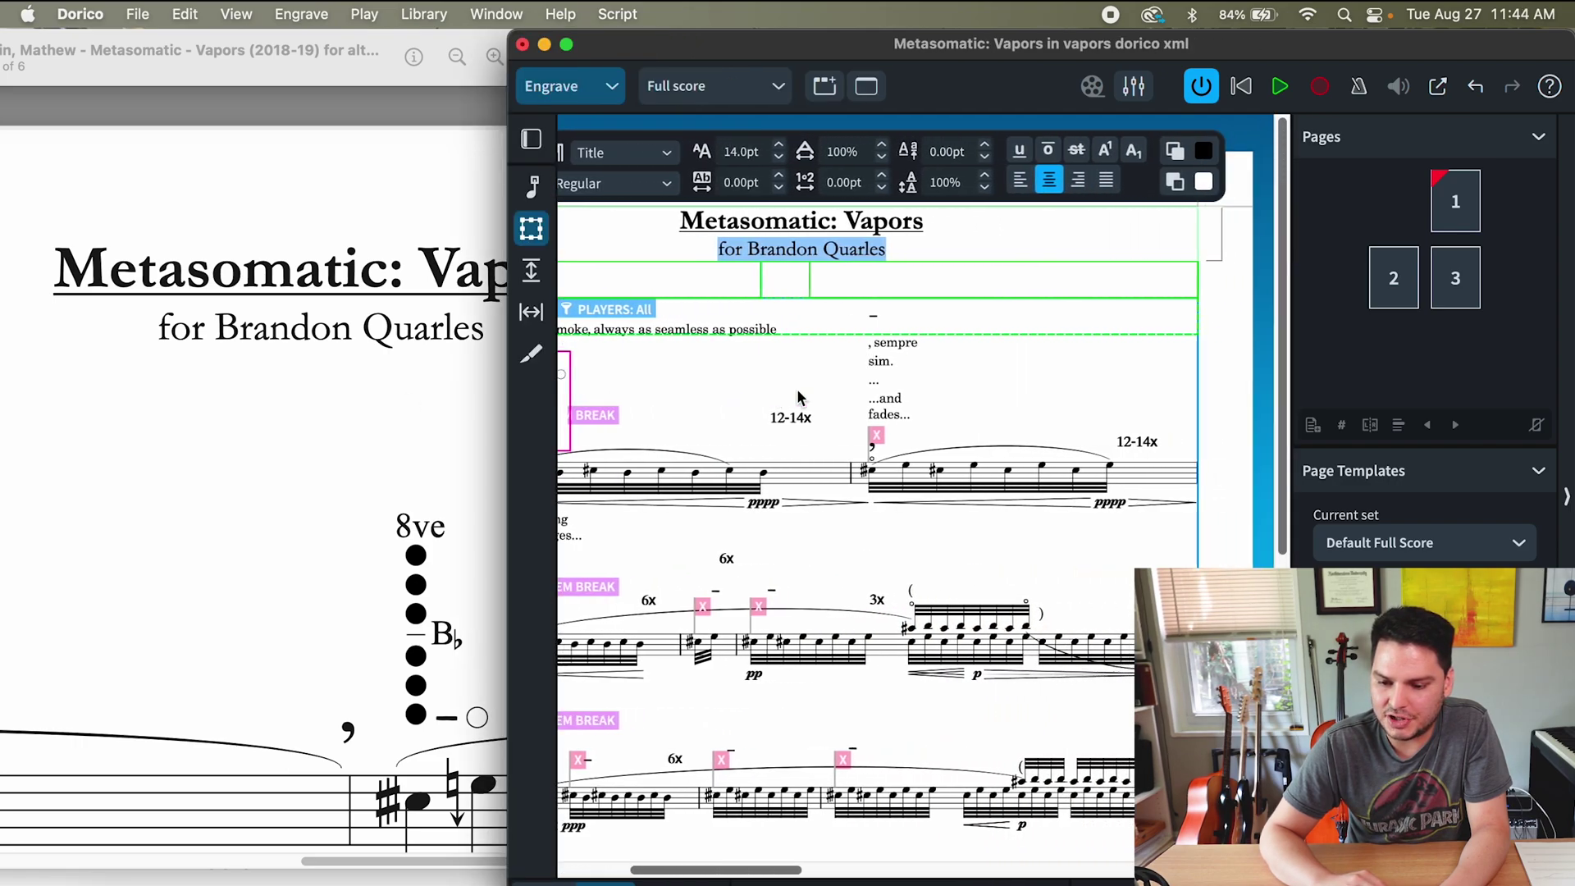
pyautogui.press('Escape')
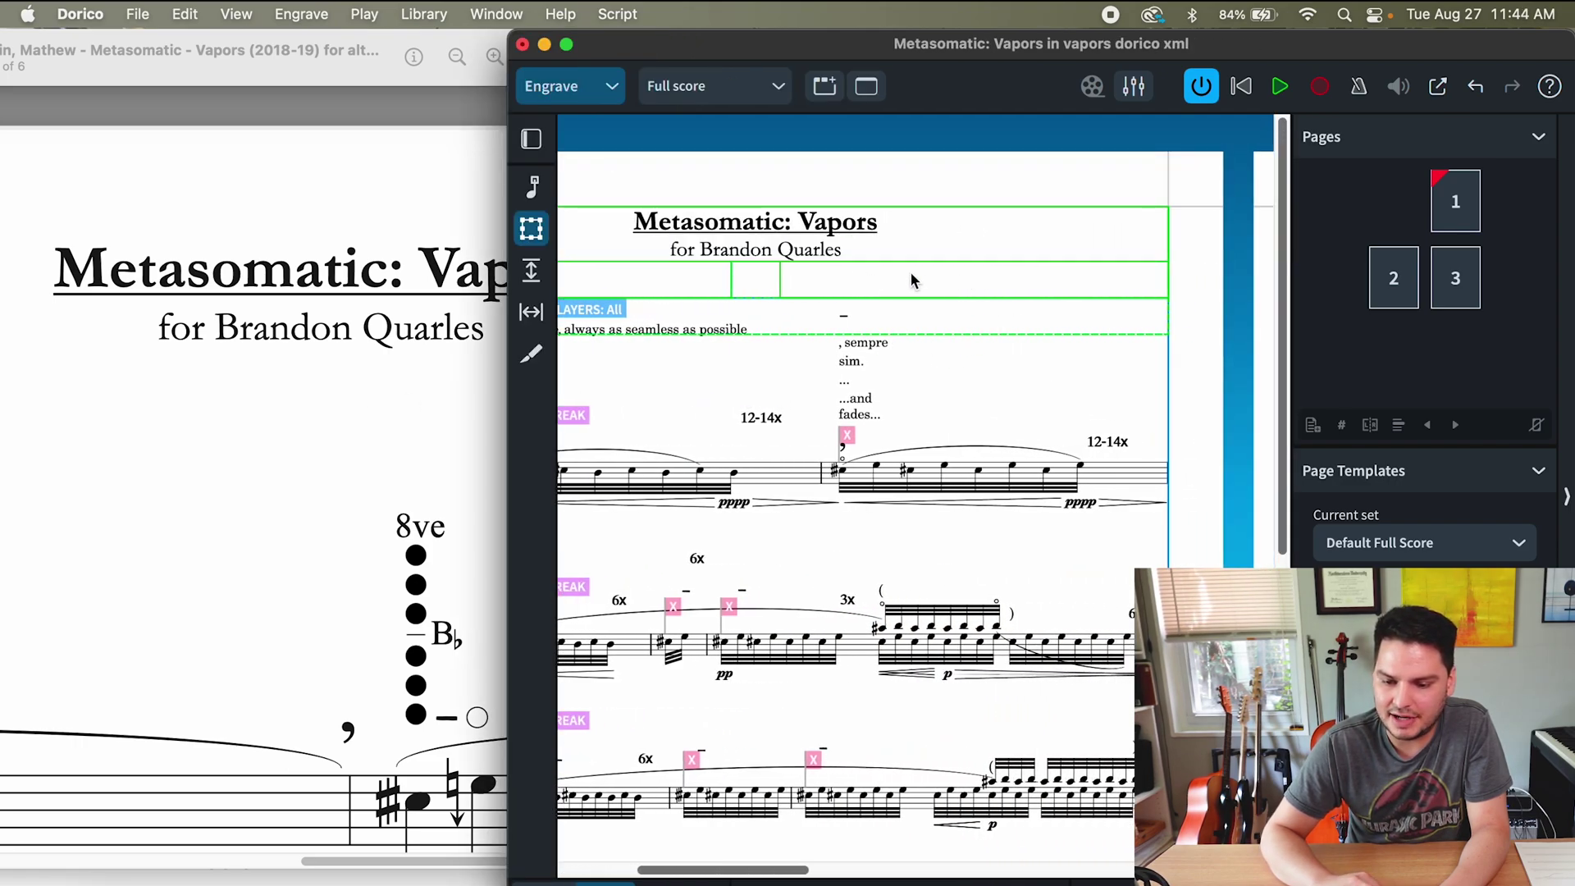
pyautogui.press('super+equal')
pyautogui.doubleClick(955, 225)
pyautogui.tripleClick(1122, 211)
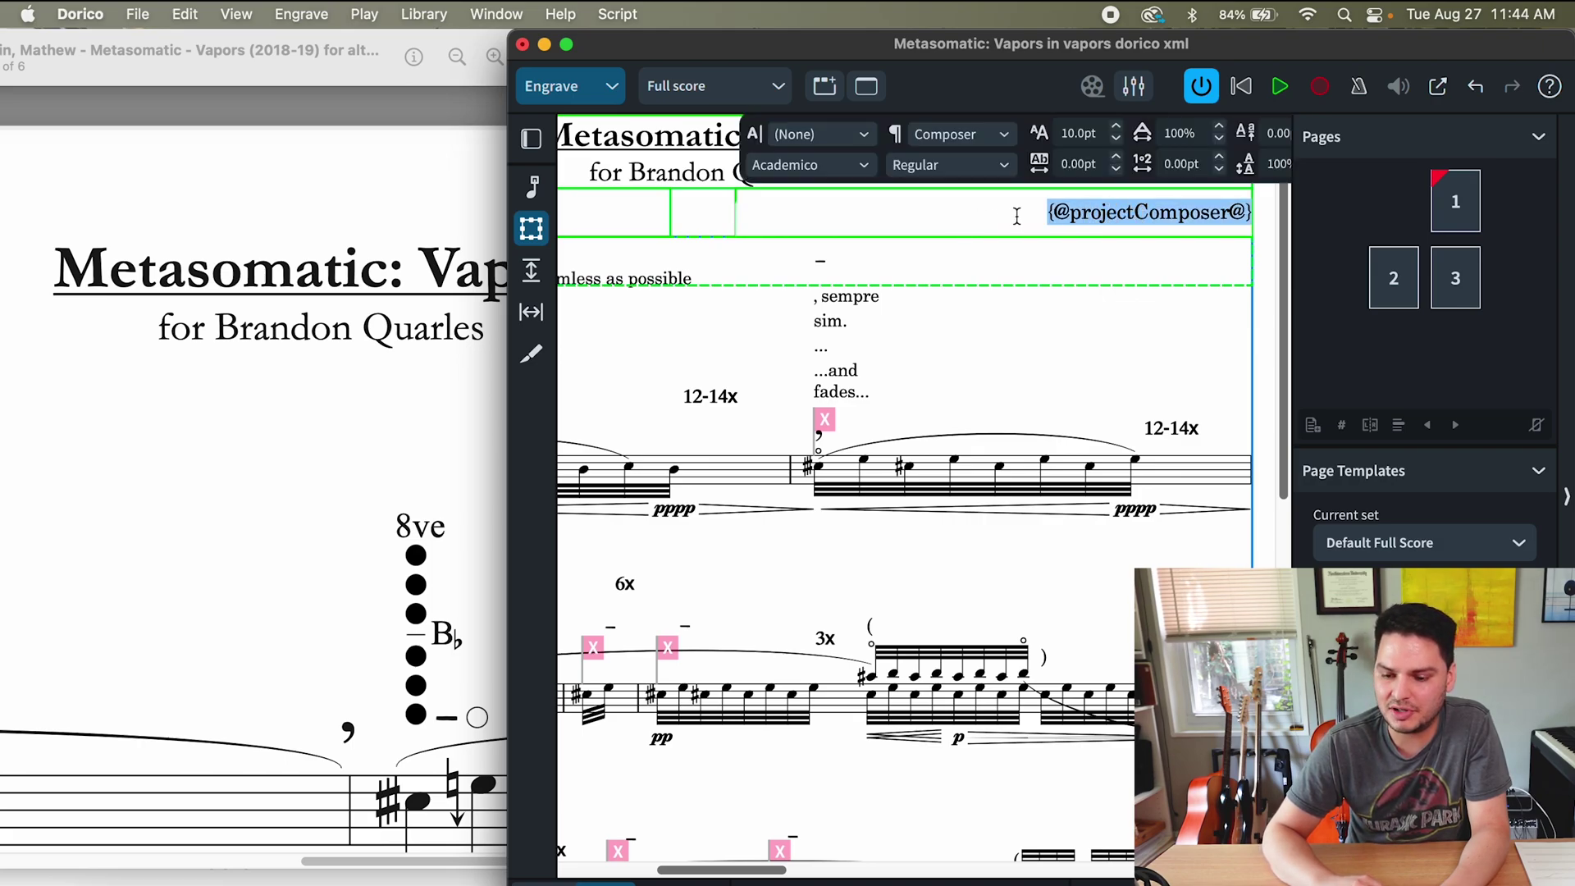
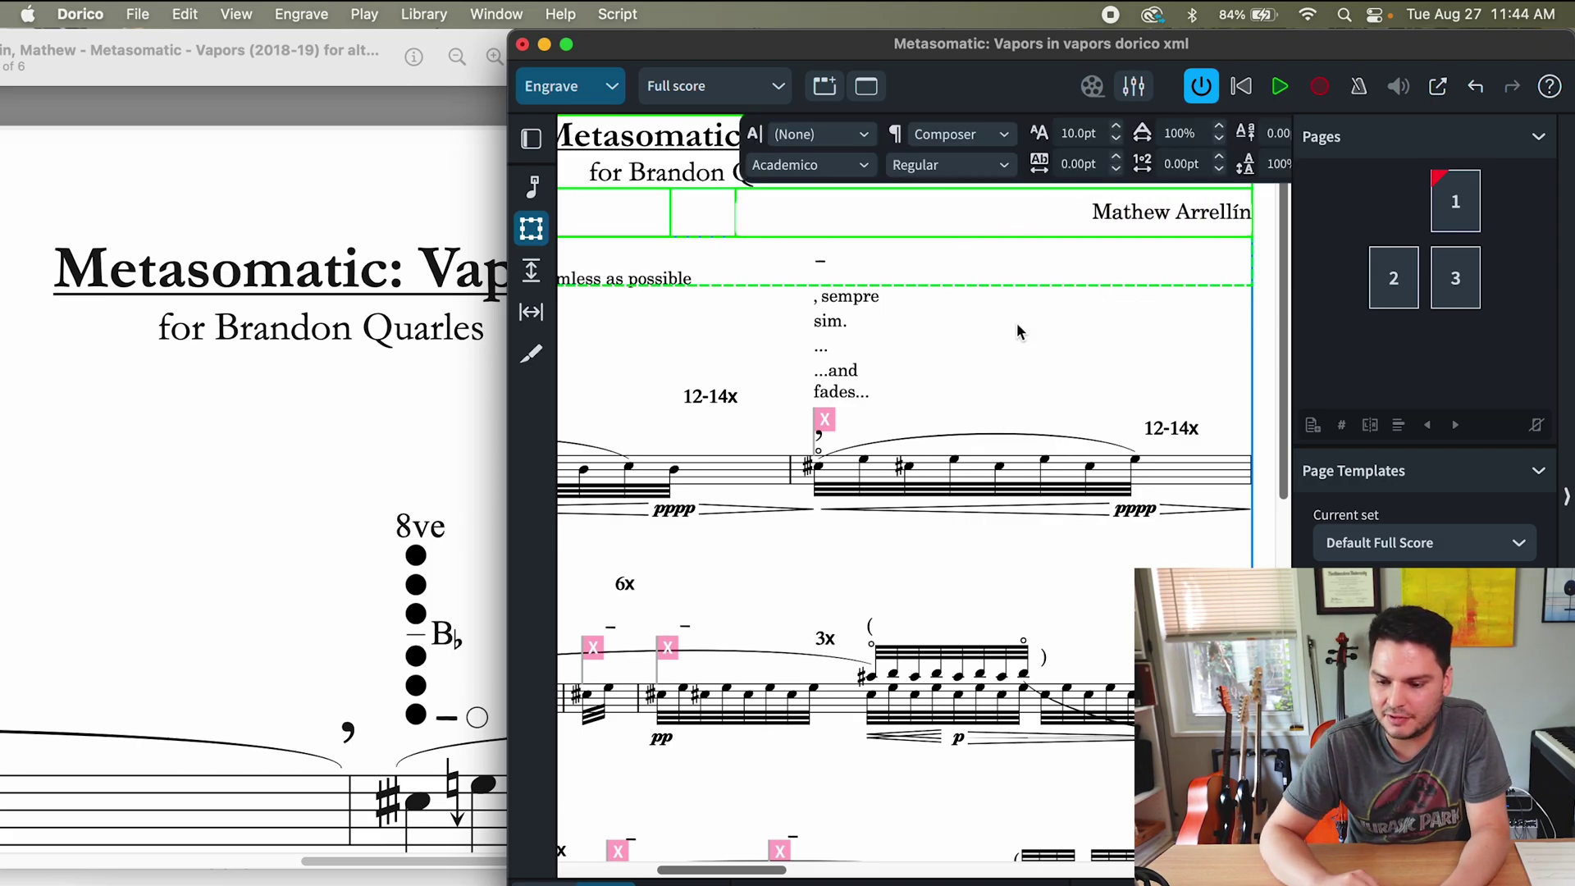
pyautogui.press('Escape')
# - Zoom out and compare the first page against the original PDF
pyautogui.press('super+minus')
pyautogui.click(211, 528)
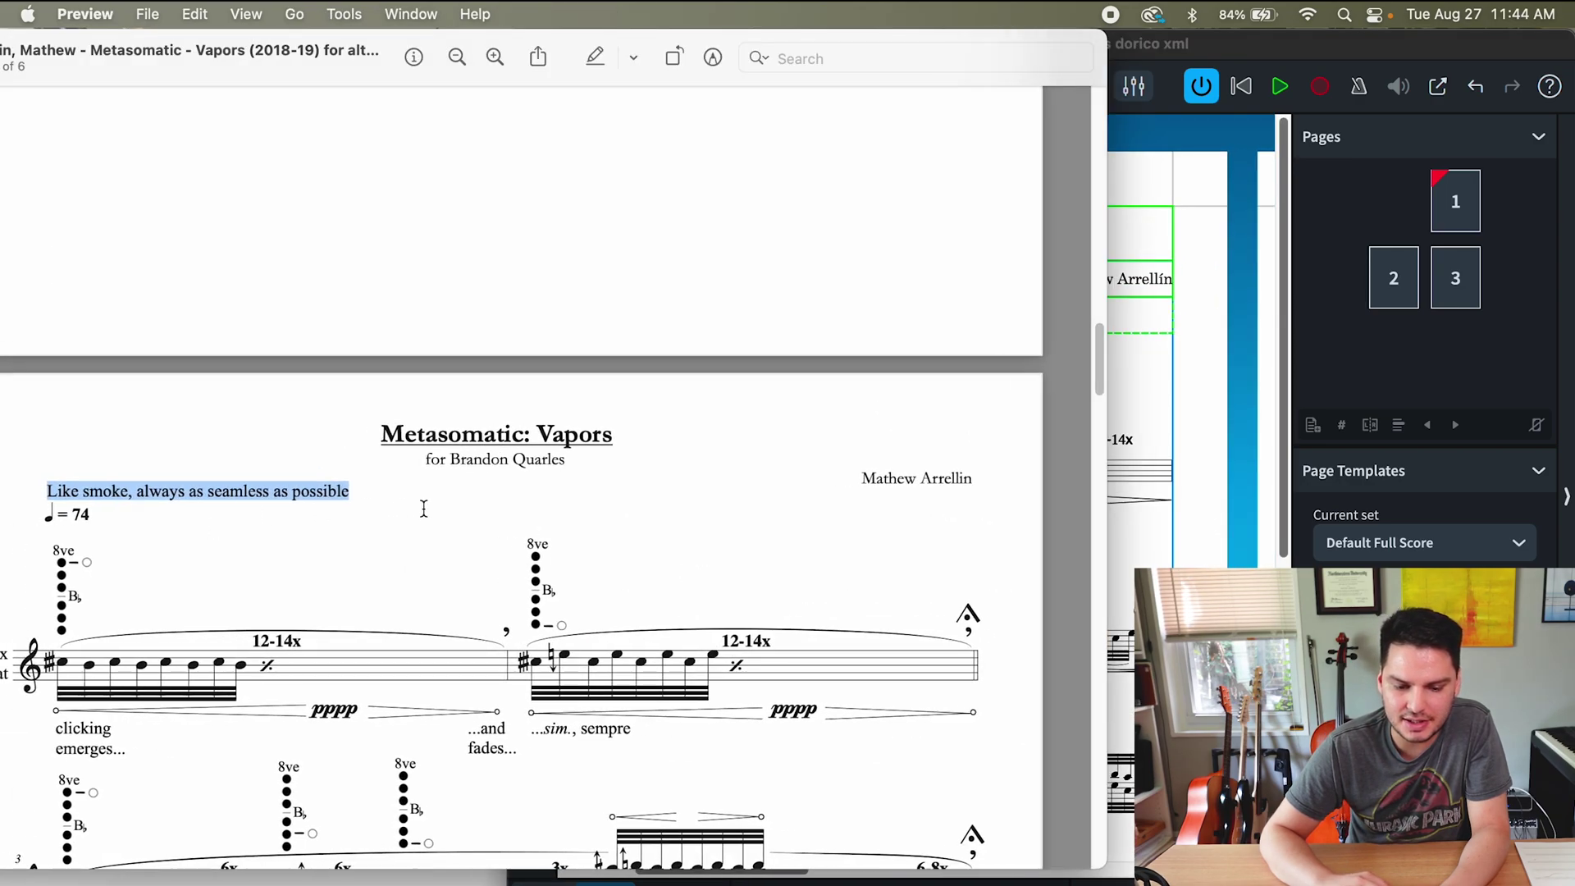
pyautogui.click(1121, 422)
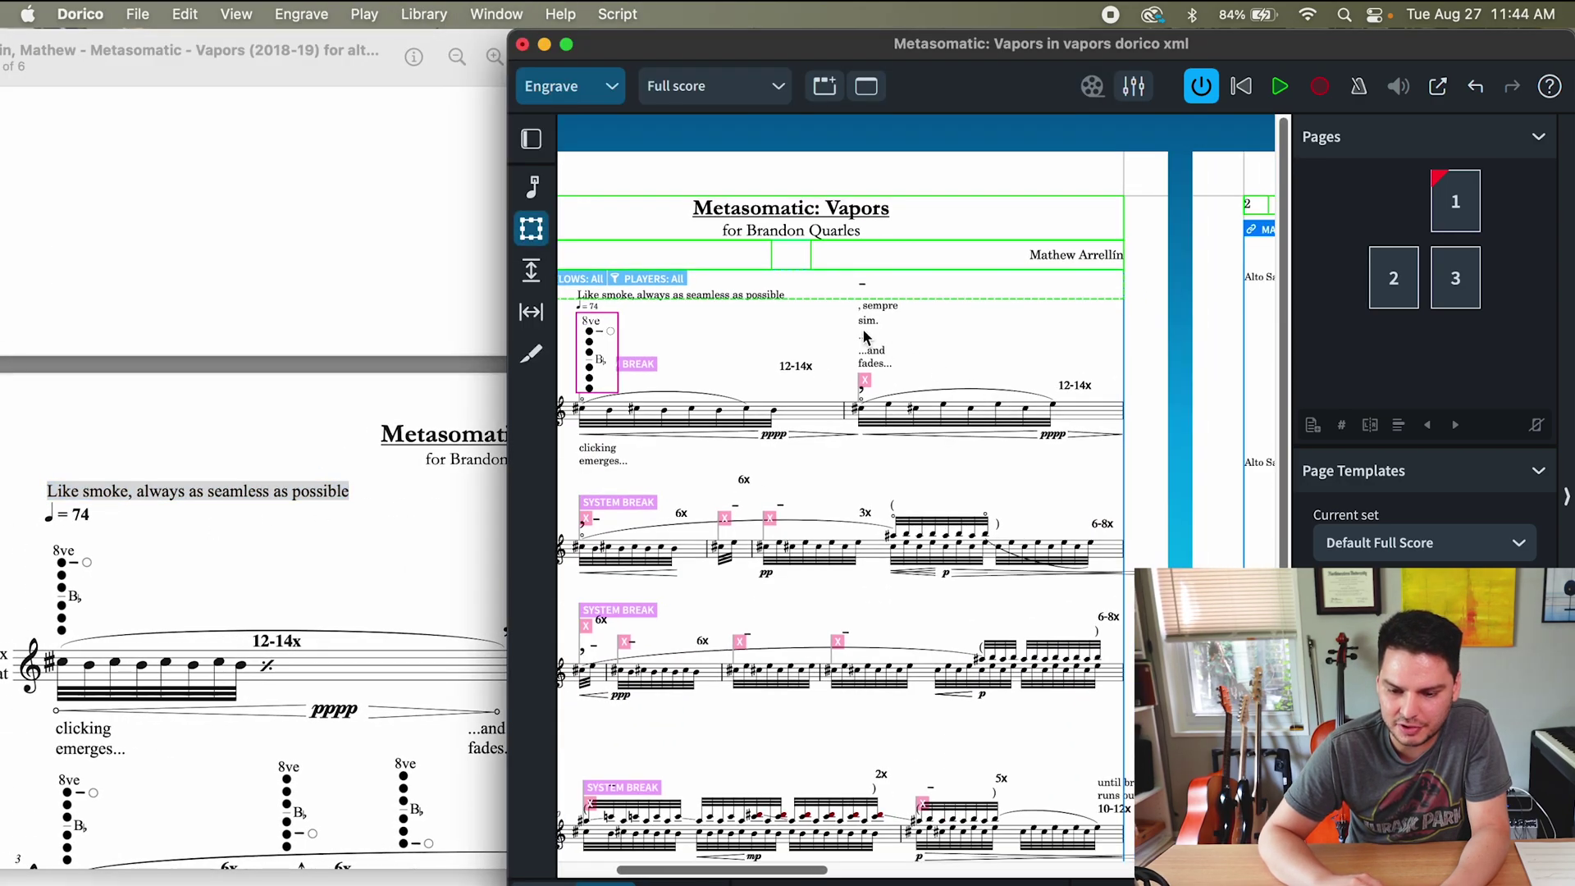
pyautogui.scroll(3, 863, 285)
pyautogui.scroll(2, 833, 337)
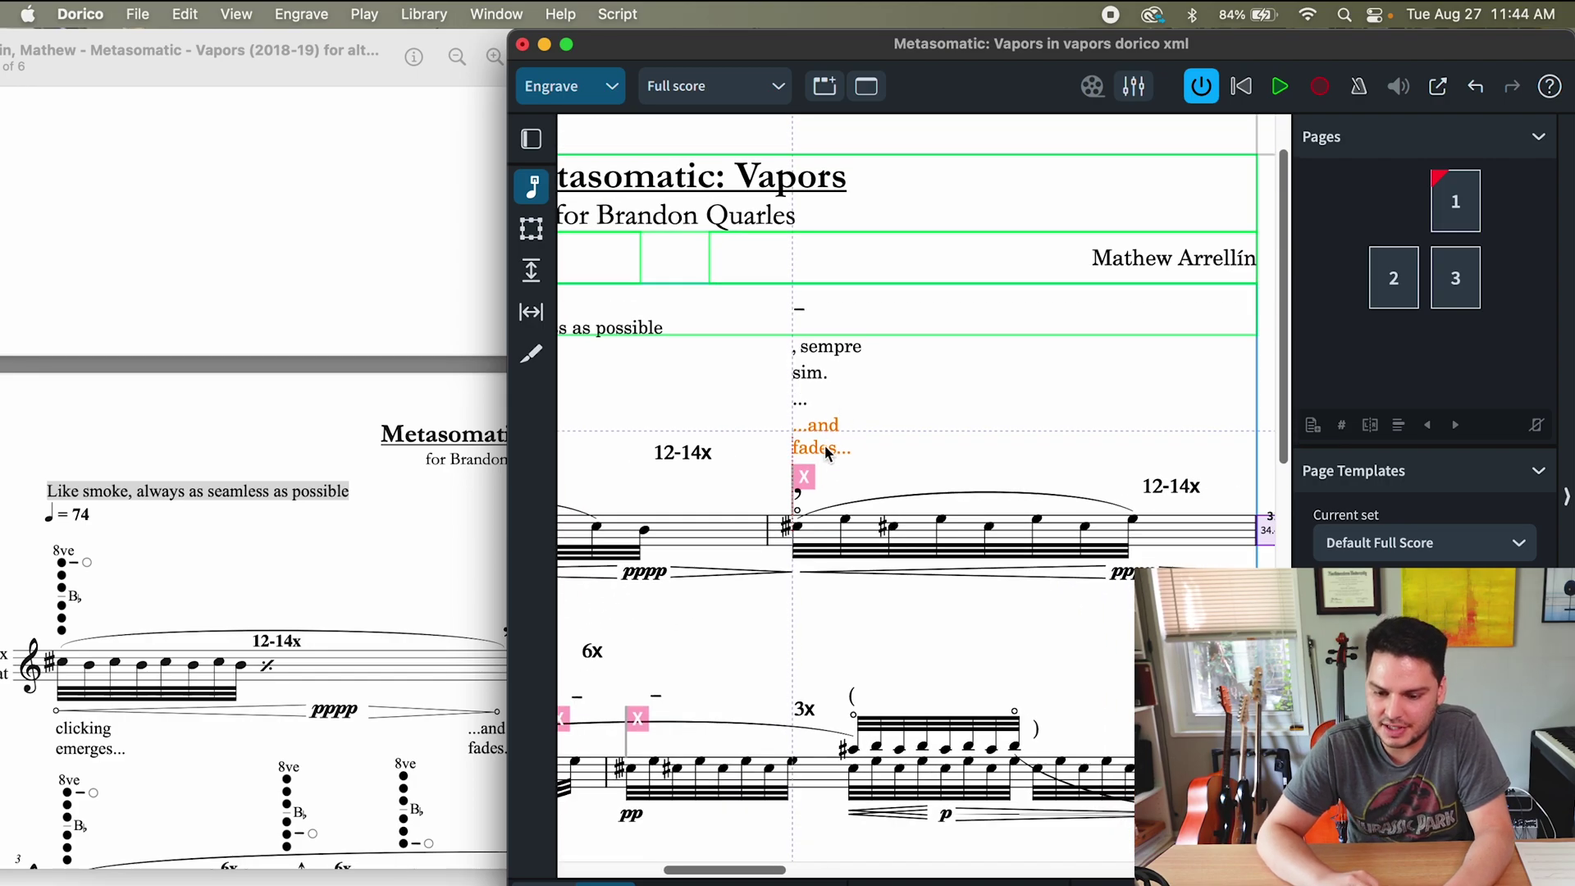
pyautogui.hscroll(-2, 895, 419)
pyautogui.scroll(-2, 828, 517)
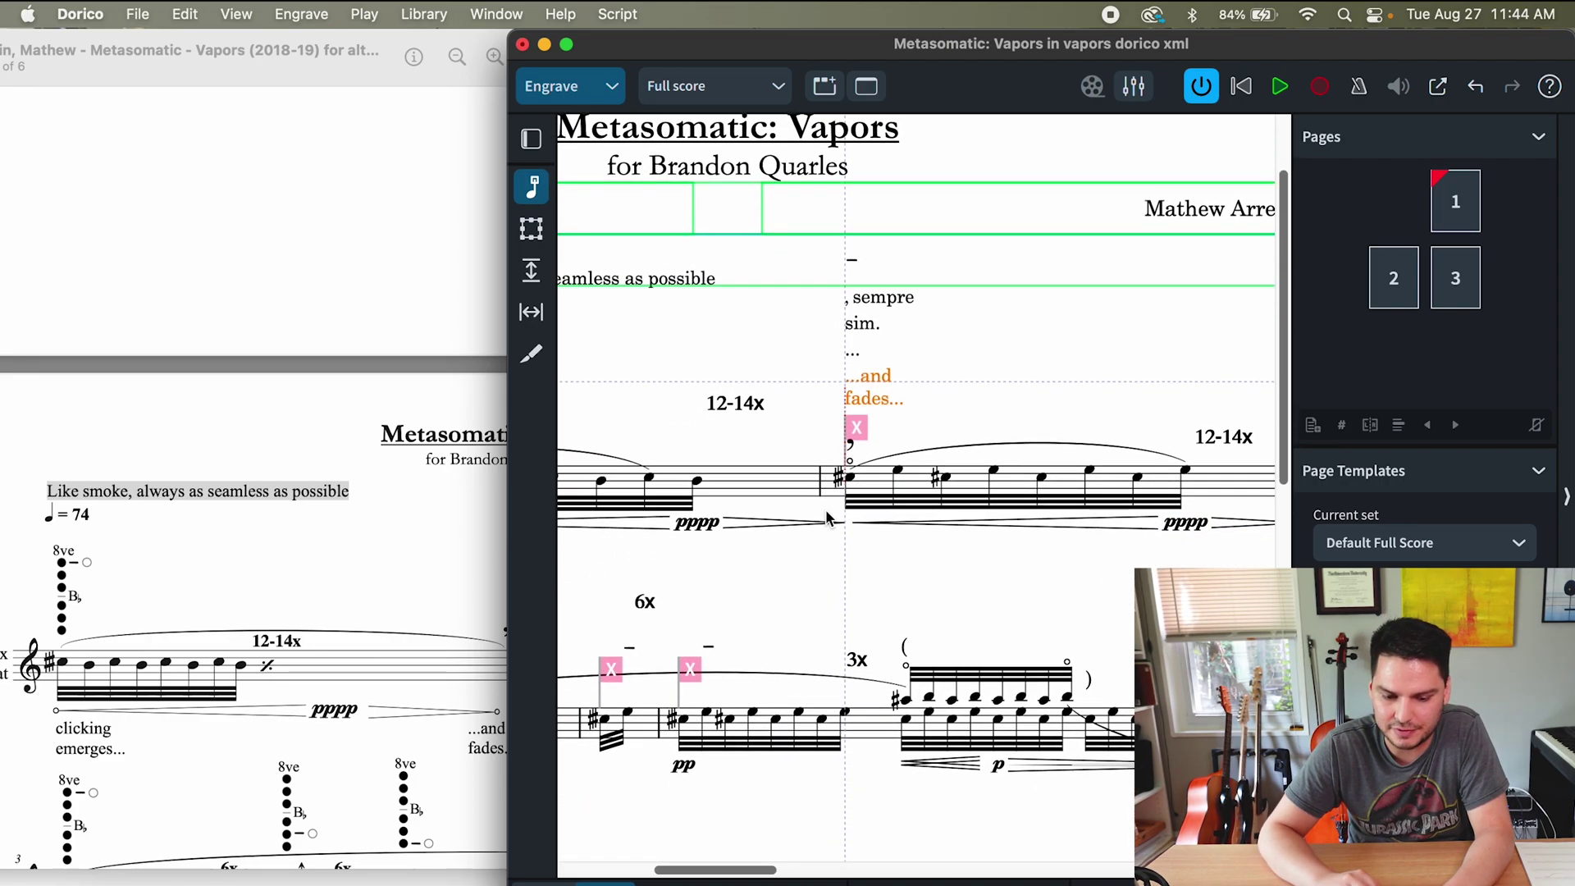
pyautogui.scroll(-3, 451, 597)
pyautogui.click(443, 608)
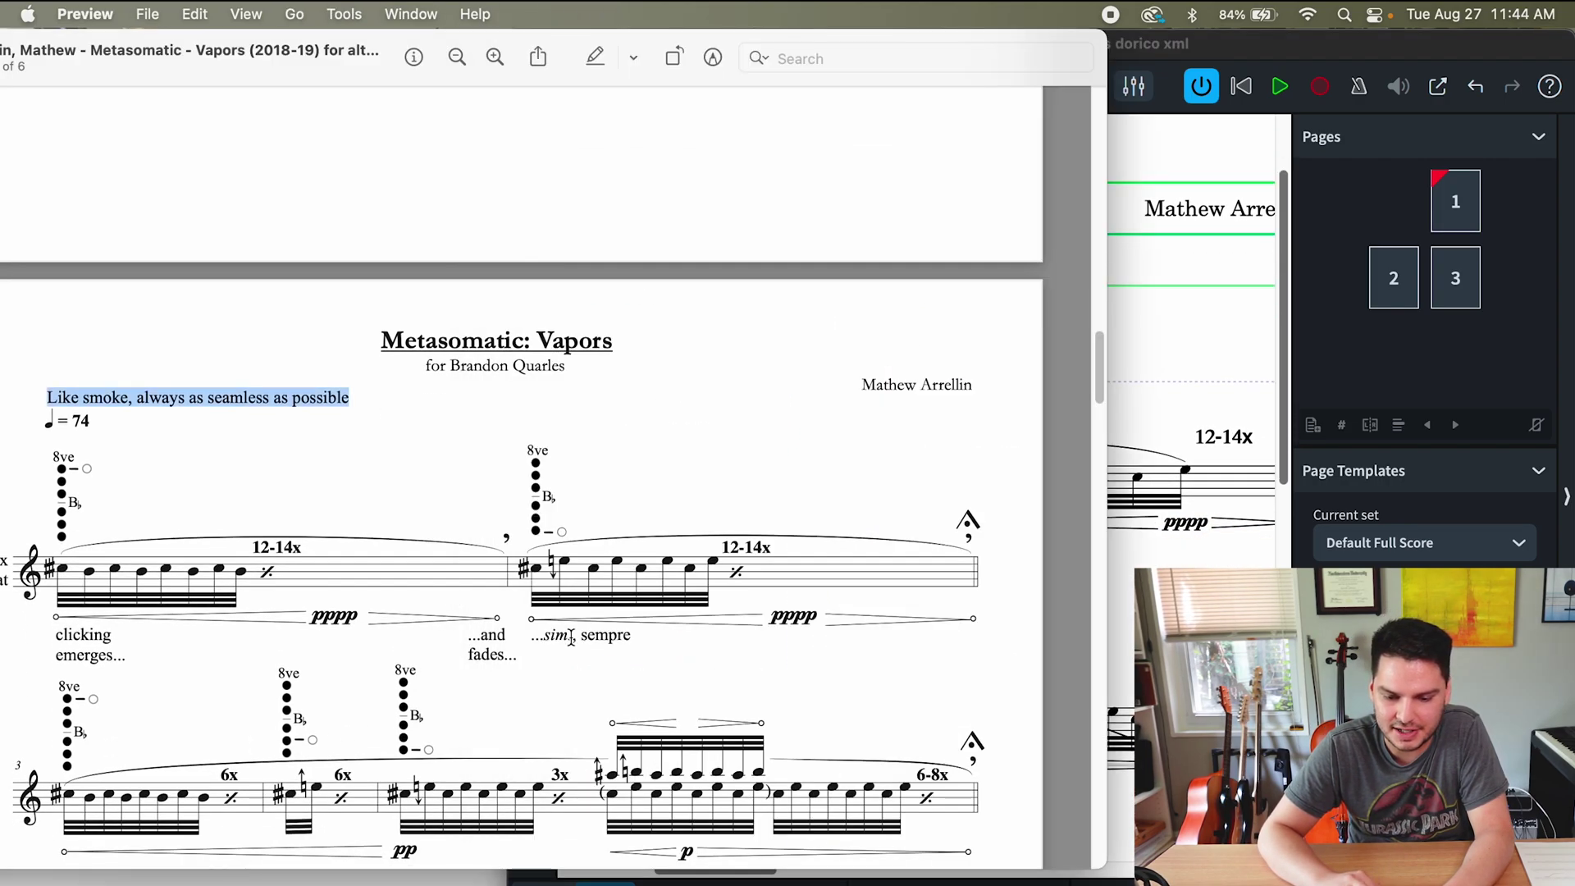
pyautogui.scroll(-1, 572, 636)
pyautogui.scroll(6, 571, 637)
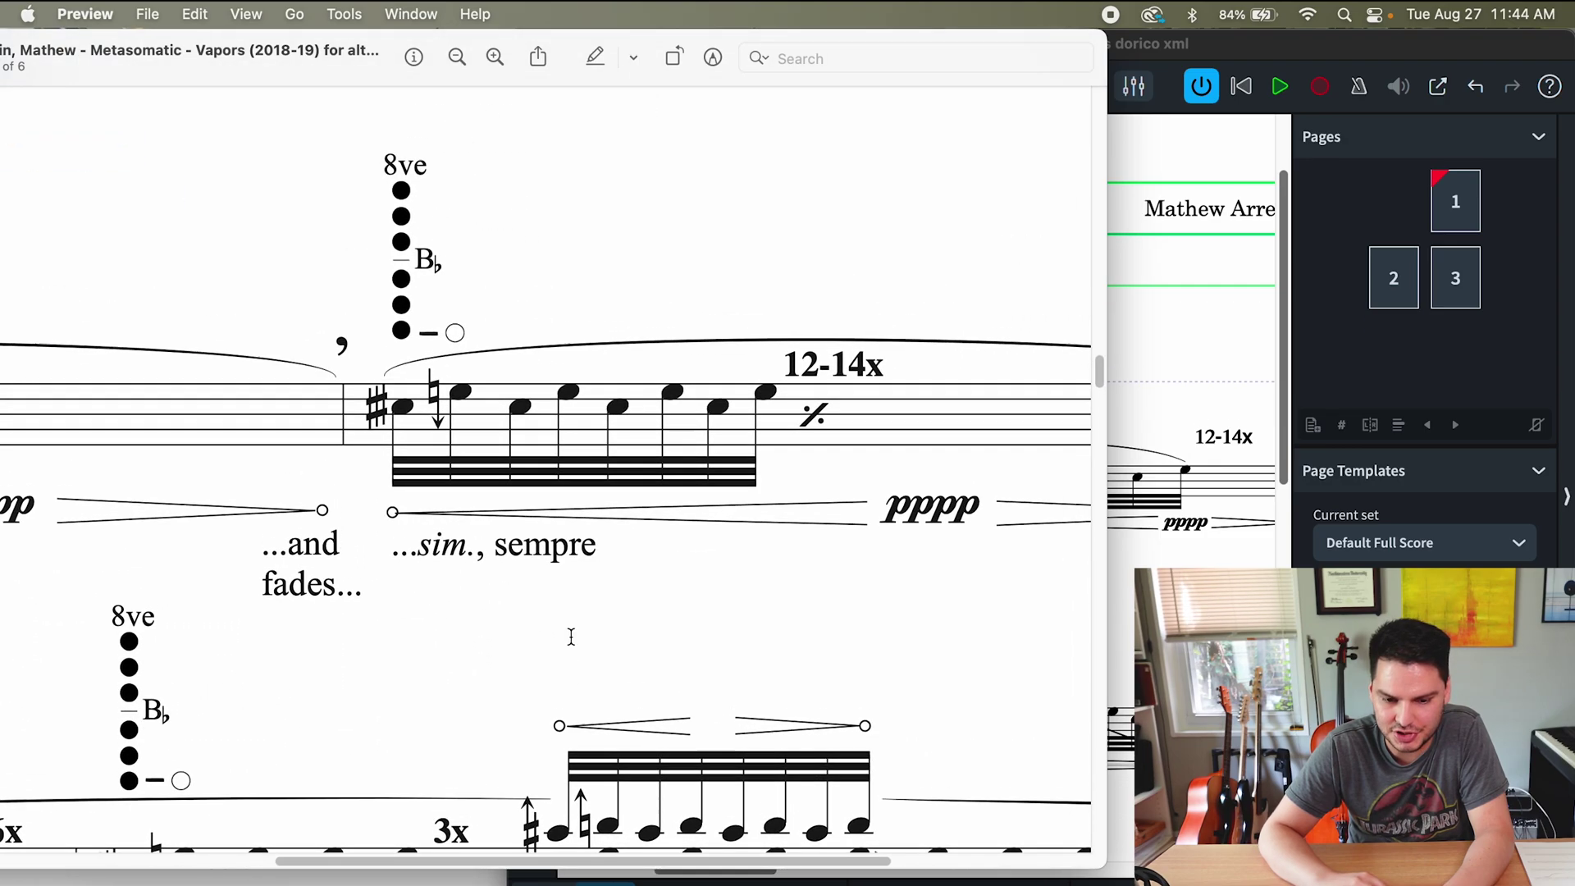
# - Move '...and fades...' and 'sim.' below the staff
pyautogui.click(1185, 525)
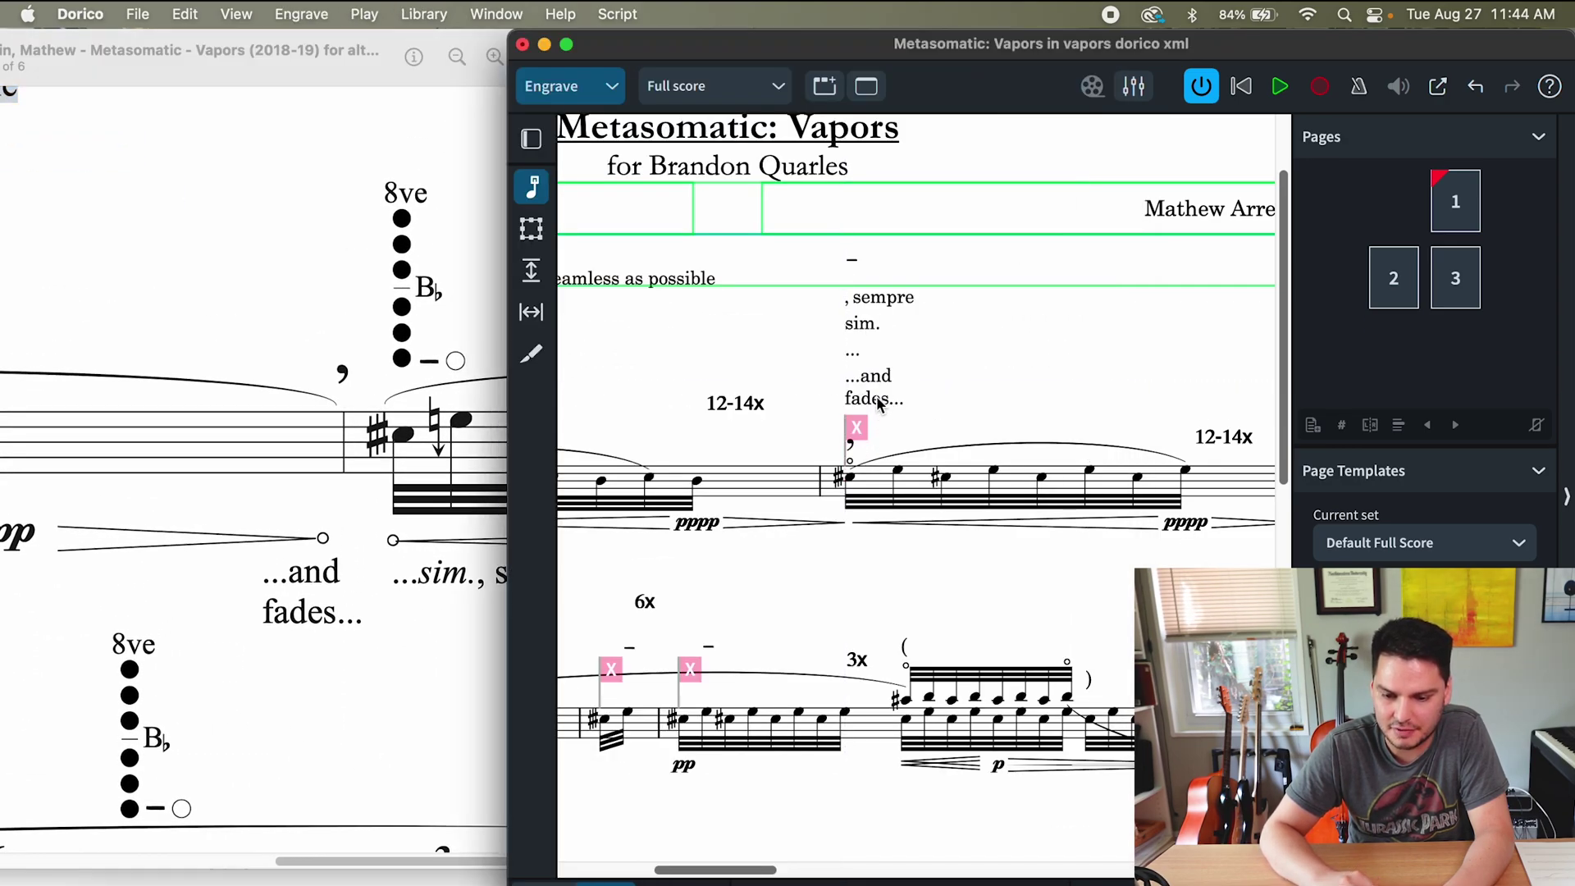
pyautogui.moveTo(879, 402); pyautogui.dragTo(798, 573)
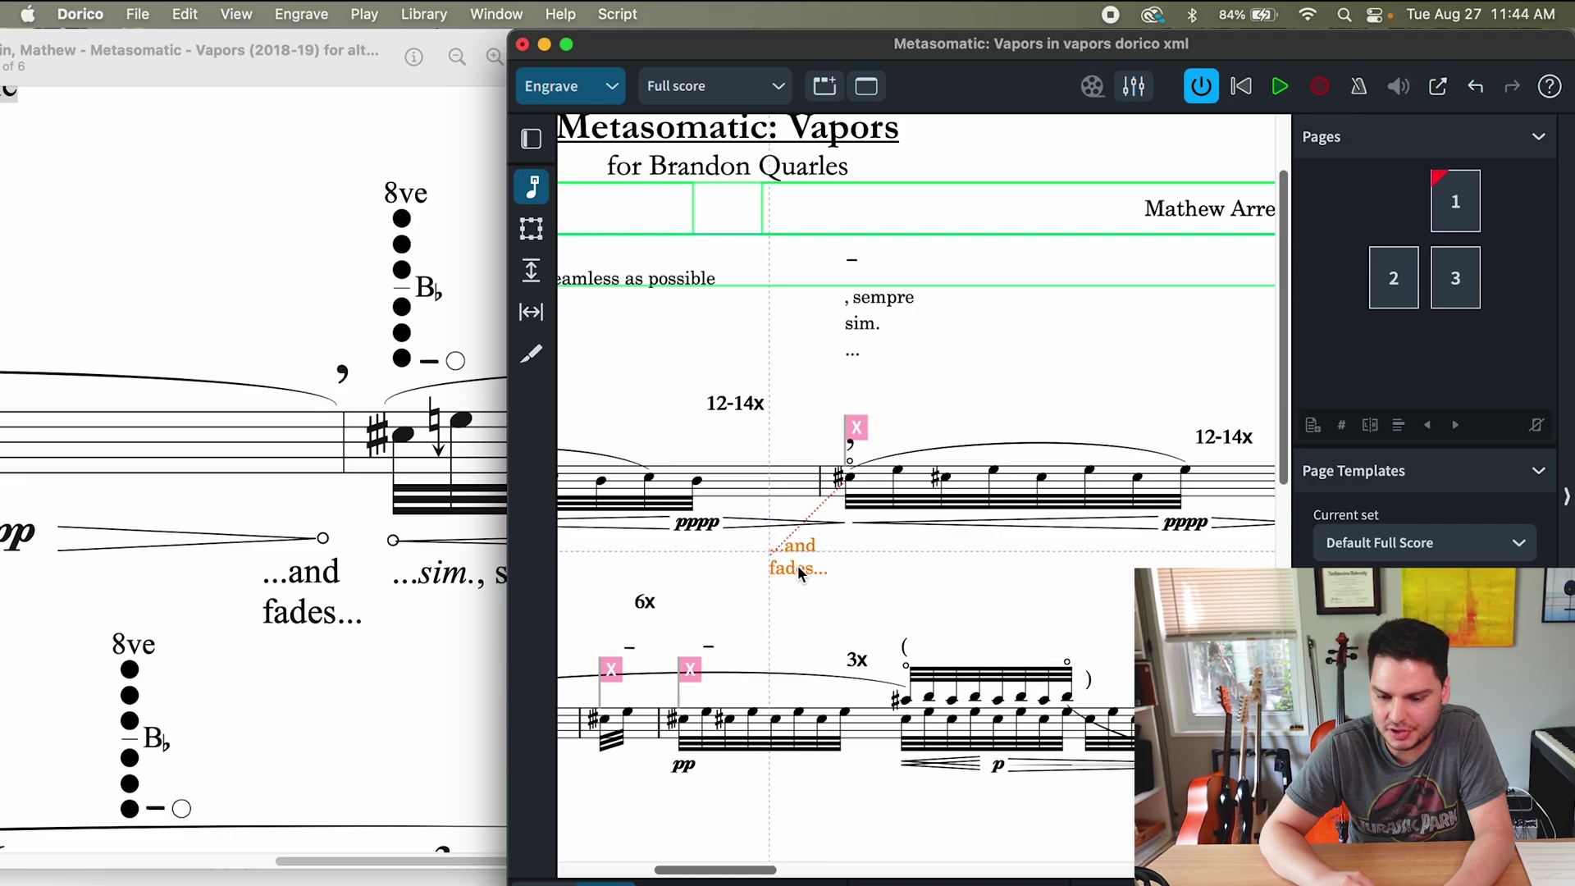
pyautogui.hscroll(3, 797, 567)
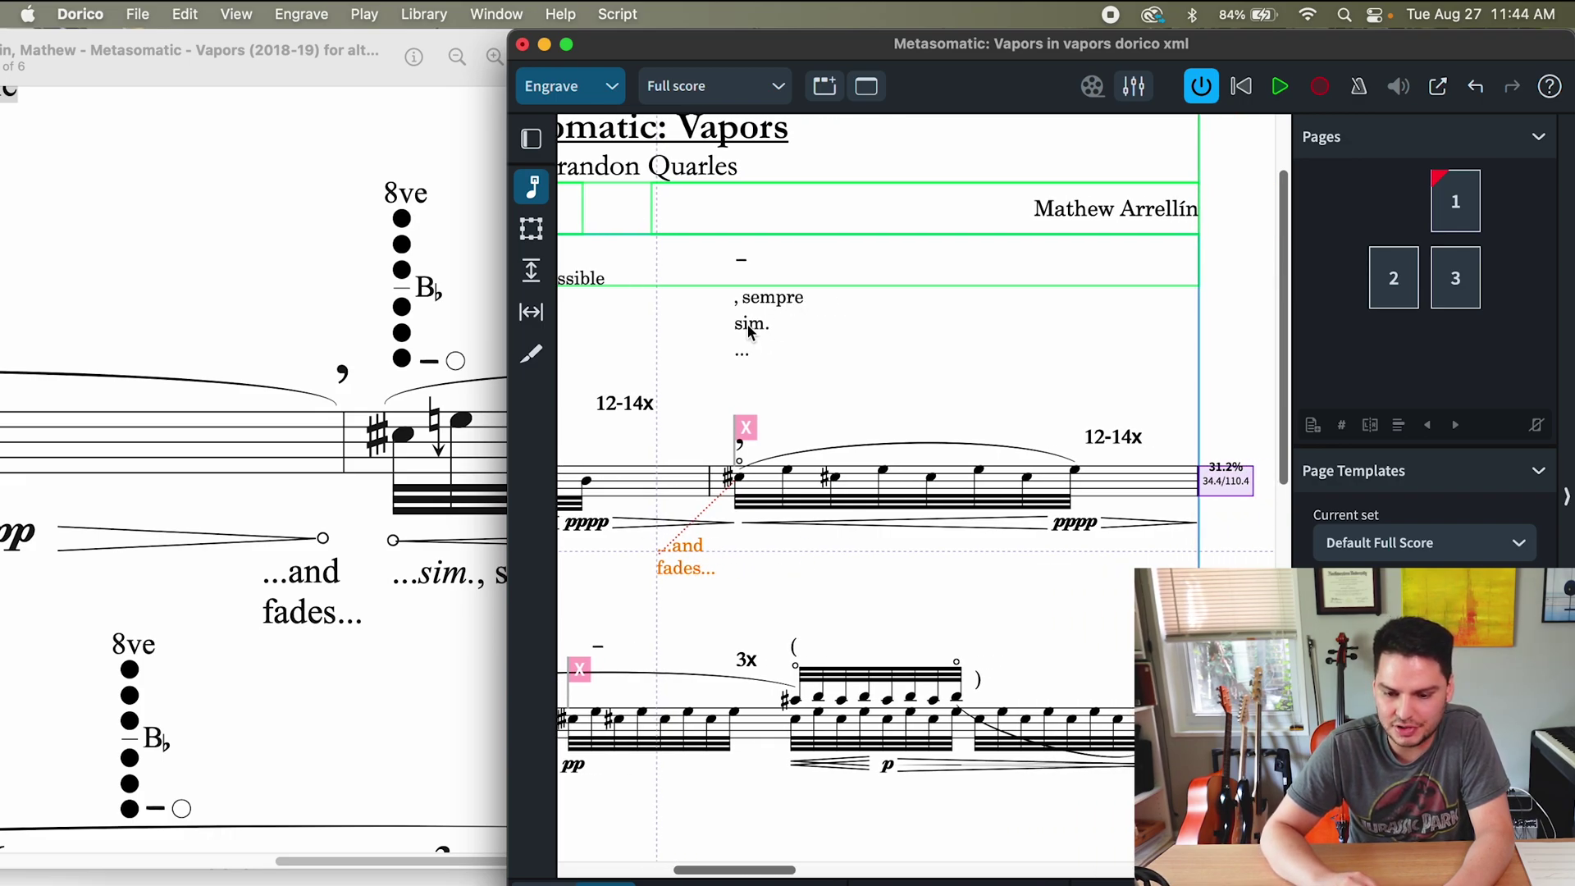
pyautogui.moveTo(749, 331); pyautogui.dragTo(750, 553)
# - Prefix sim. with '...', make it italic and set it in Times New Roman
pyautogui.press('super+2')
pyautogui.doubleClick(745, 549)
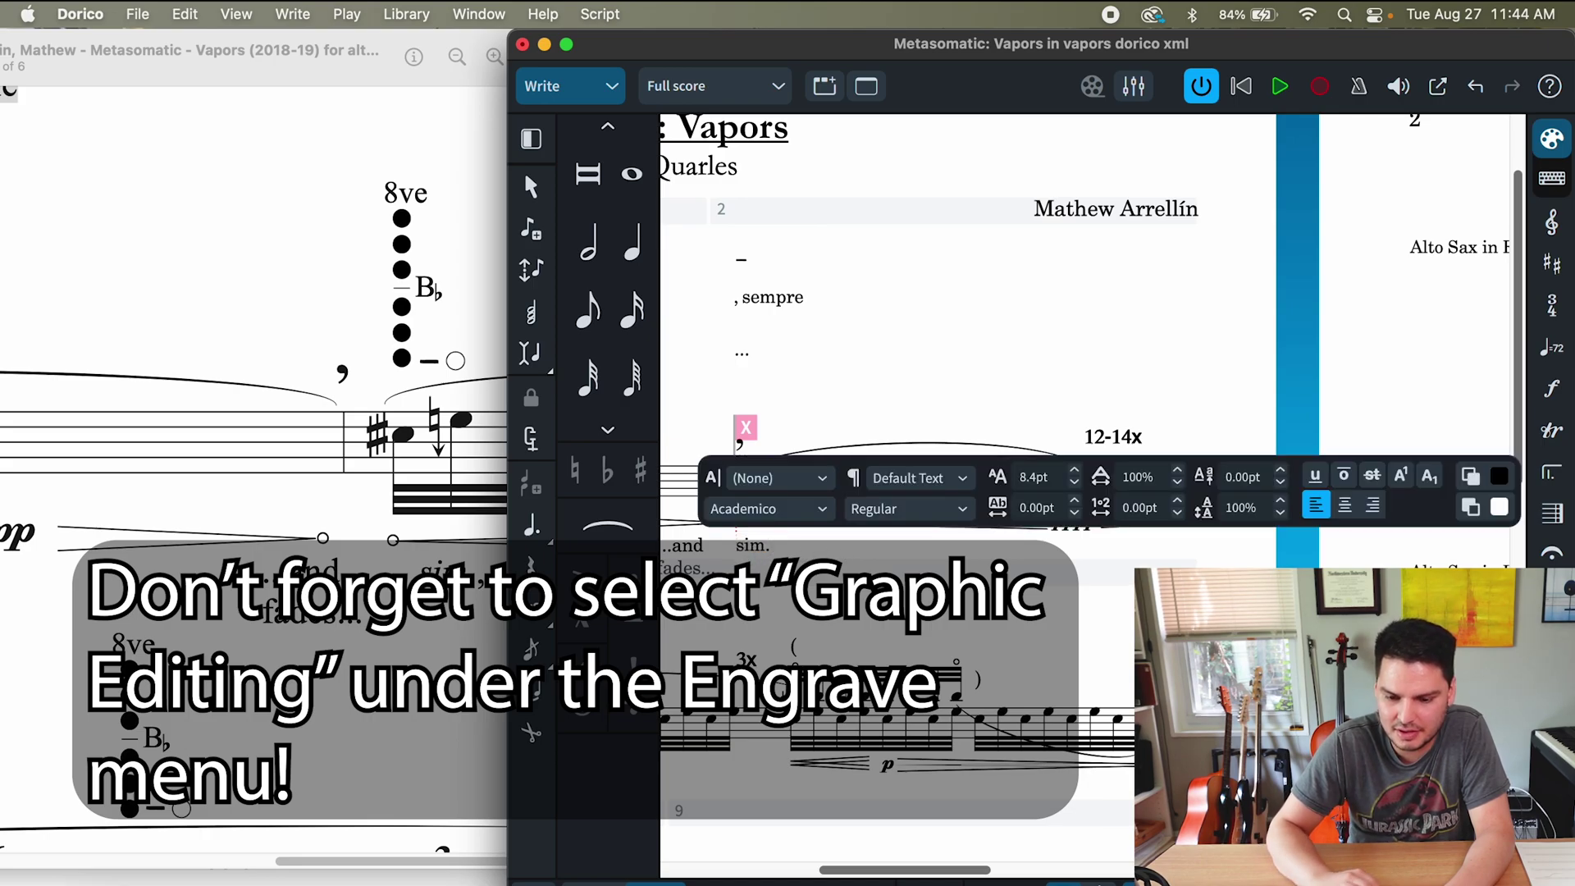
pyautogui.write('...')
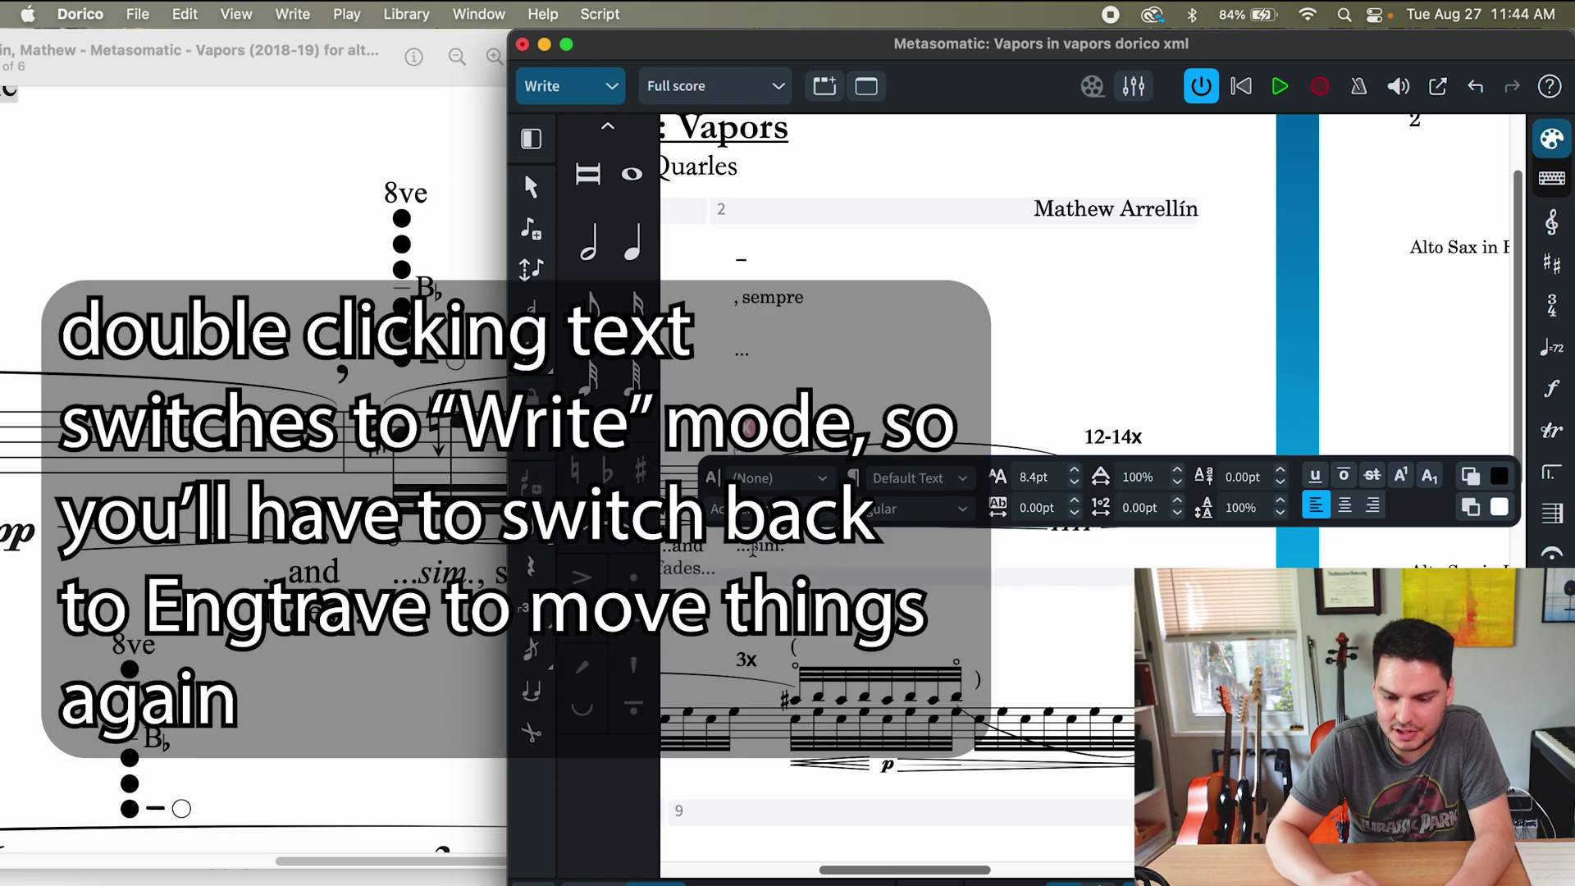
pyautogui.moveTo(752, 548); pyautogui.dragTo(781, 550)
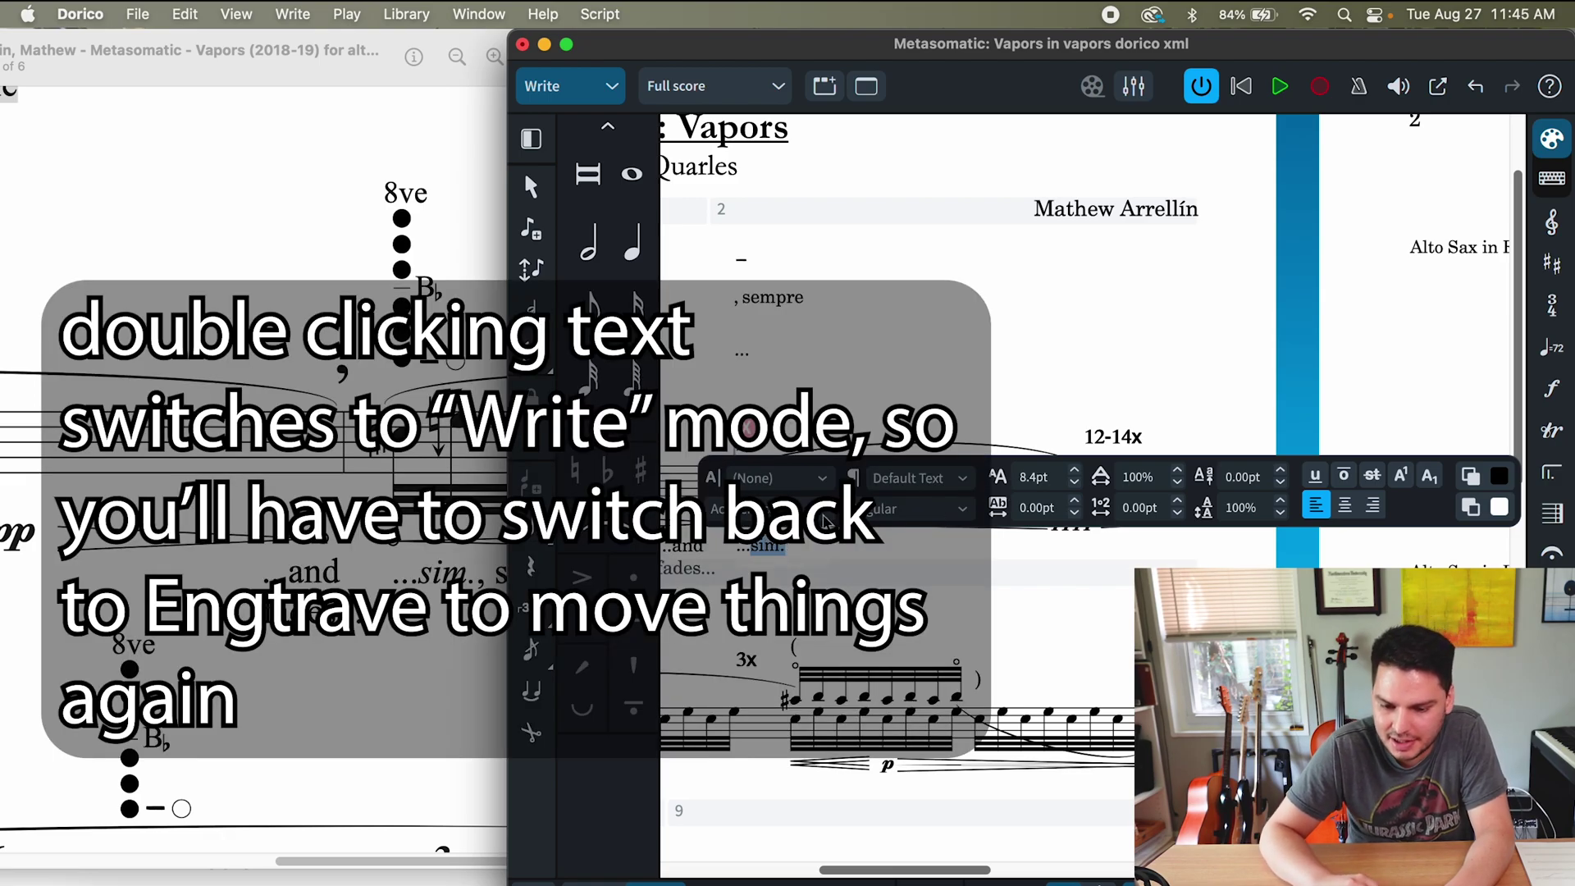
pyautogui.click(908, 519)
pyautogui.click(897, 568)
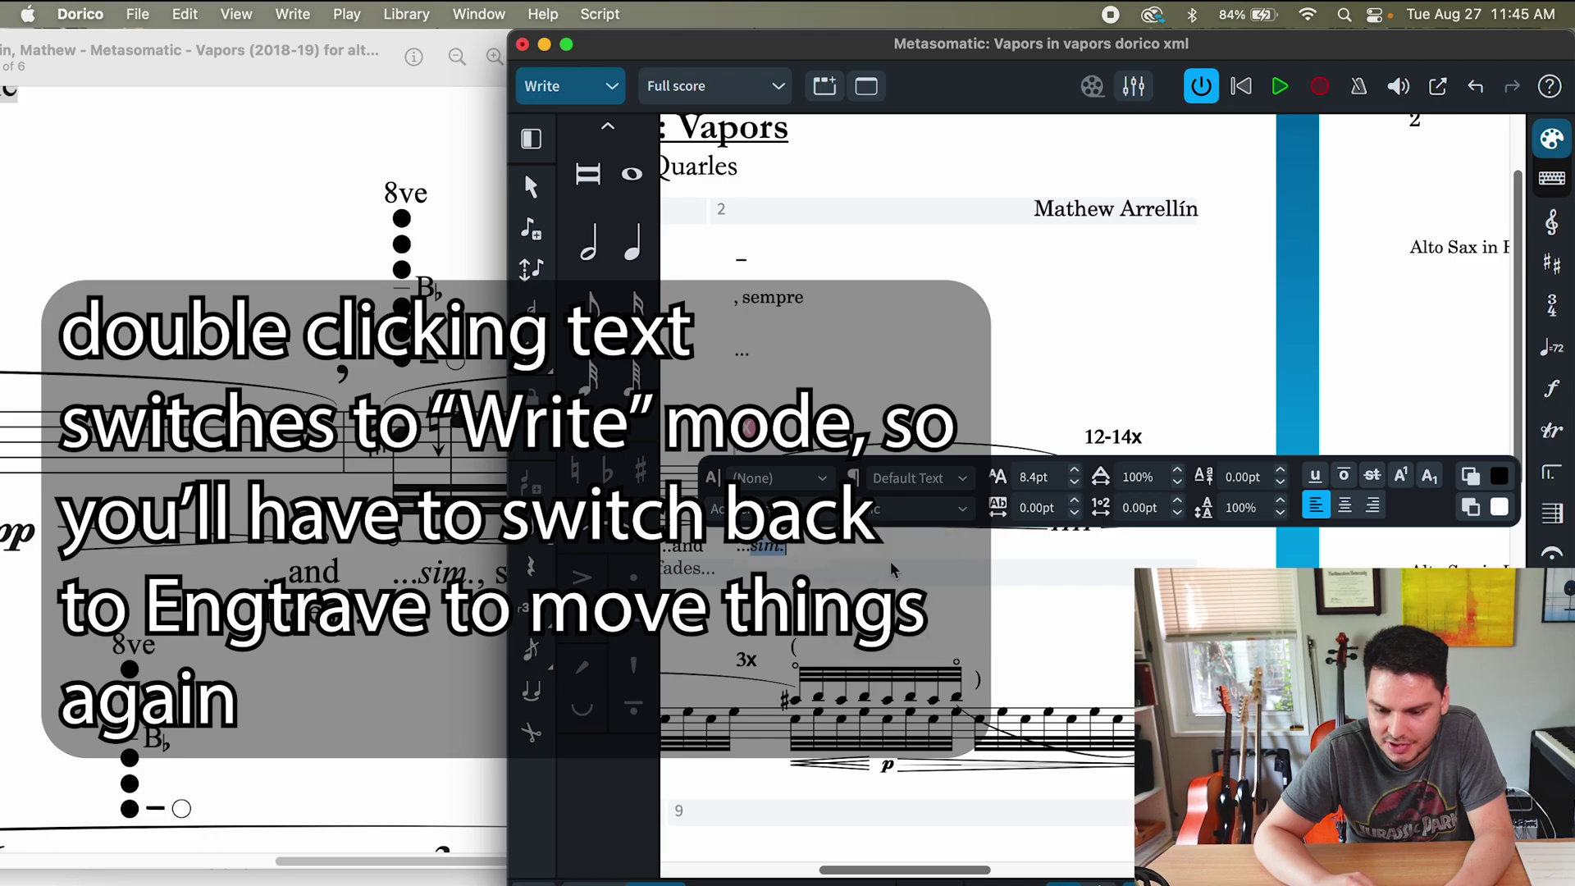
pyautogui.click(919, 509)
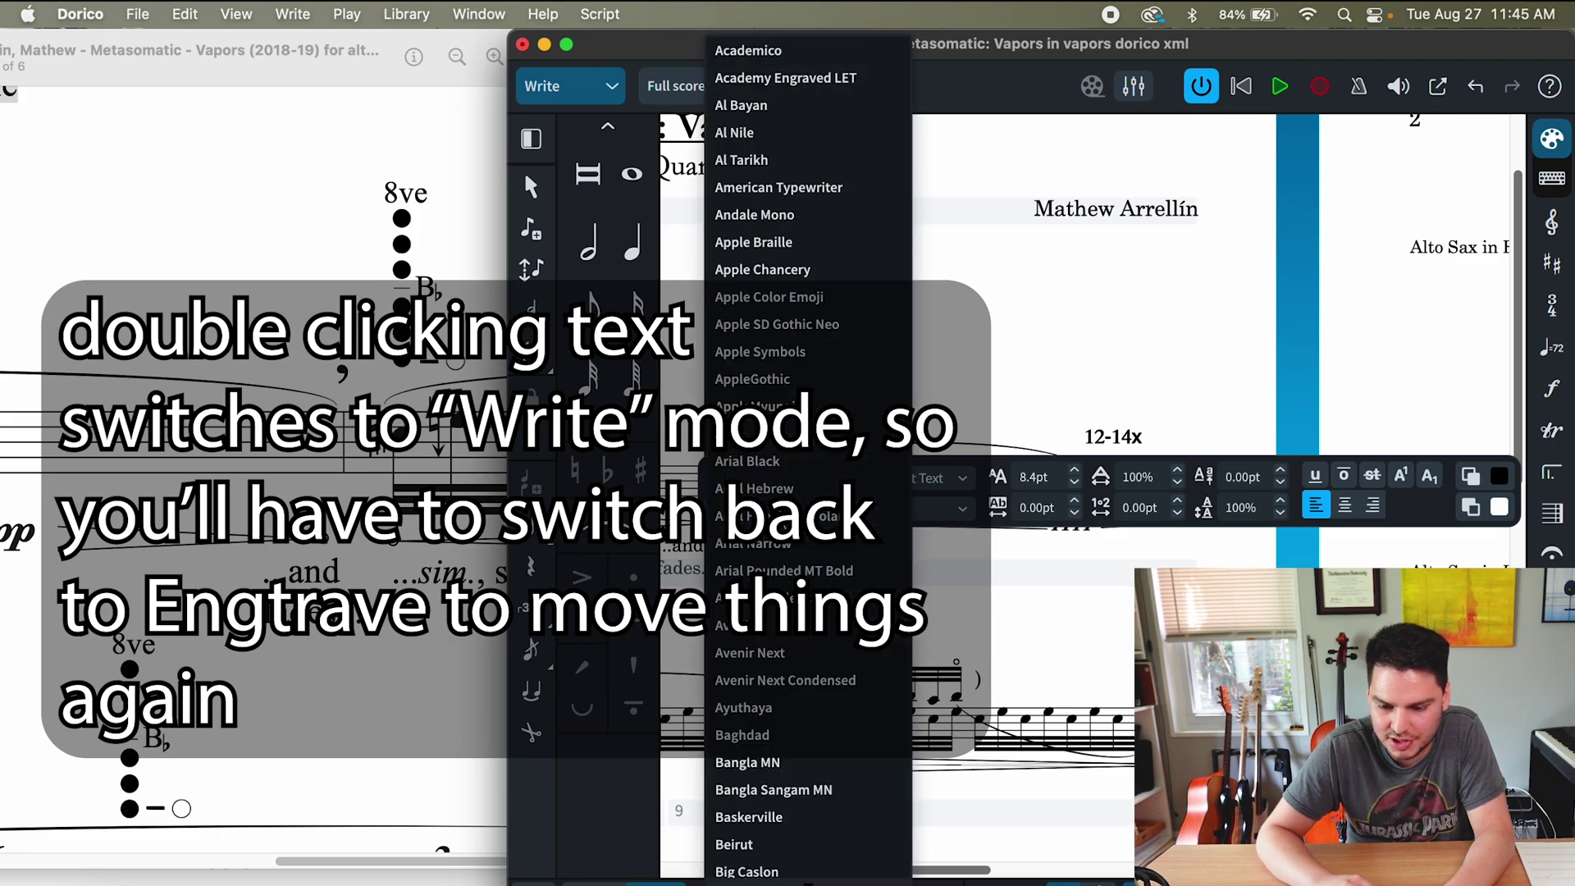
pyautogui.scroll(-15, 808, 410)
pyautogui.click(751, 563)
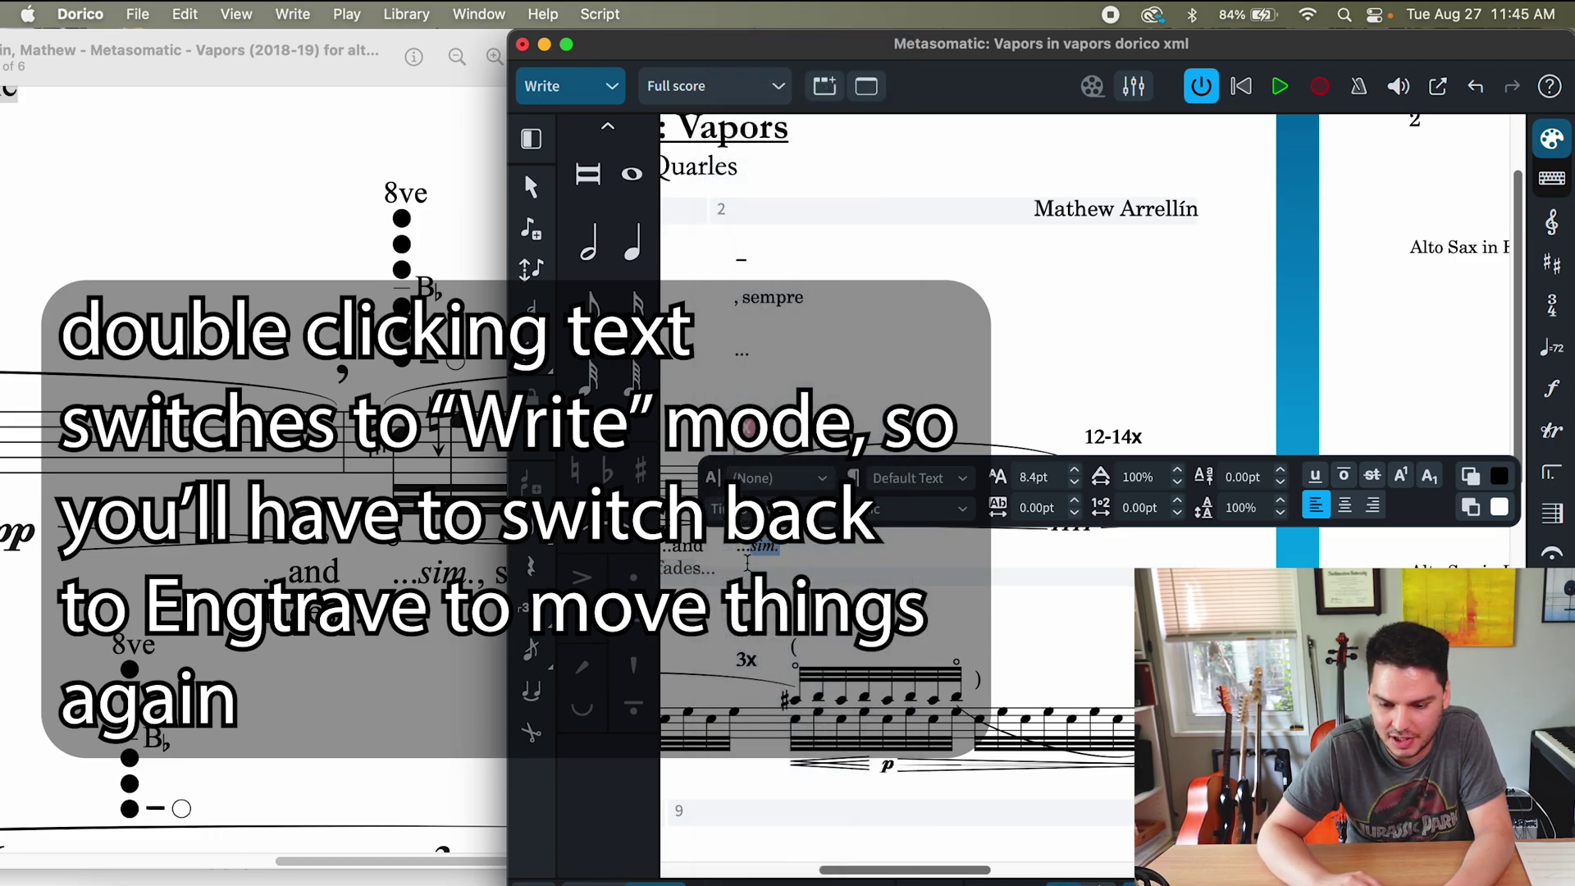
# - Set the '...and fades...' text in Times New Roman
pyautogui.click(689, 562)
pyautogui.doubleClick(686, 544)
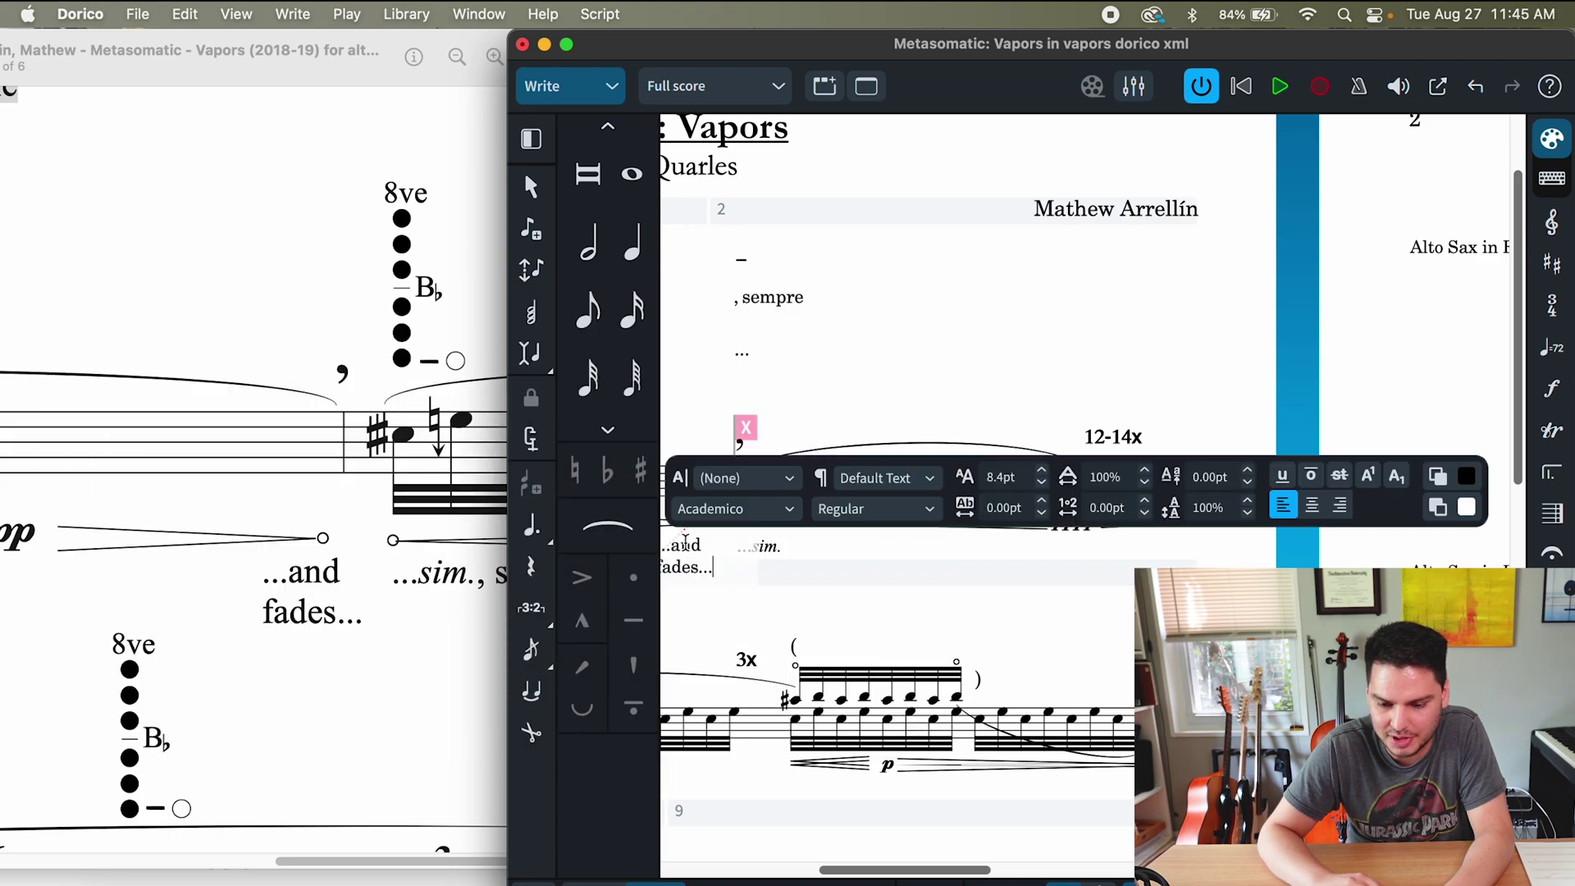
pyautogui.press('super+a')
pyautogui.click(735, 508)
pyautogui.scroll(-2, 739, 492)
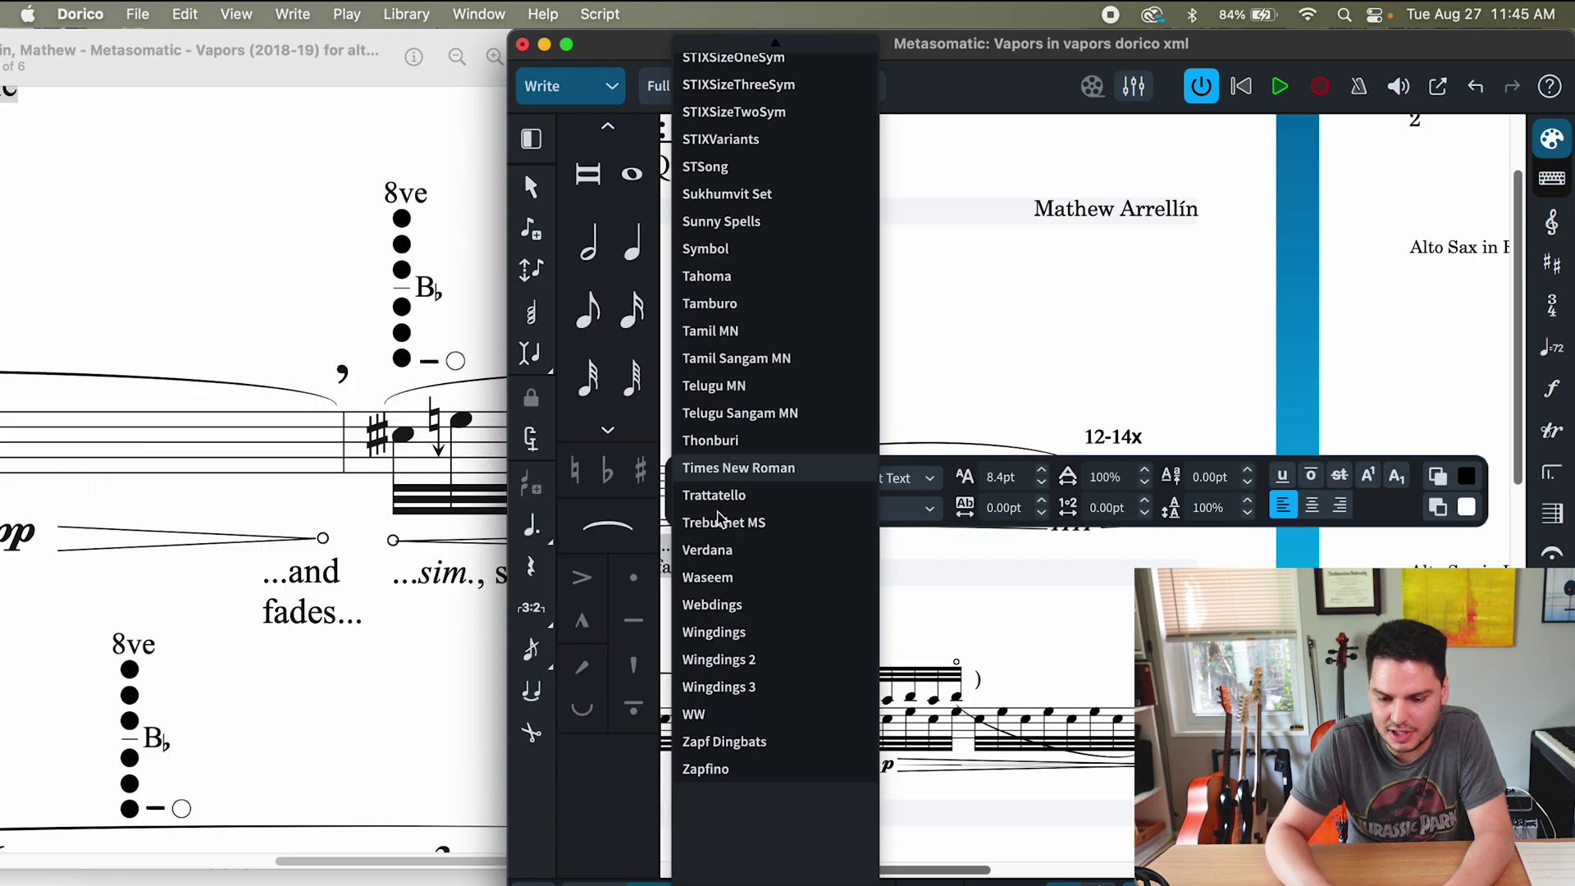
pyautogui.click(738, 460)
# - Set the 'clicking emerges...' text in Times New Roman
pyautogui.hscroll(-10, 791, 592)
pyautogui.doubleClick(927, 546)
pyautogui.press('super+a')
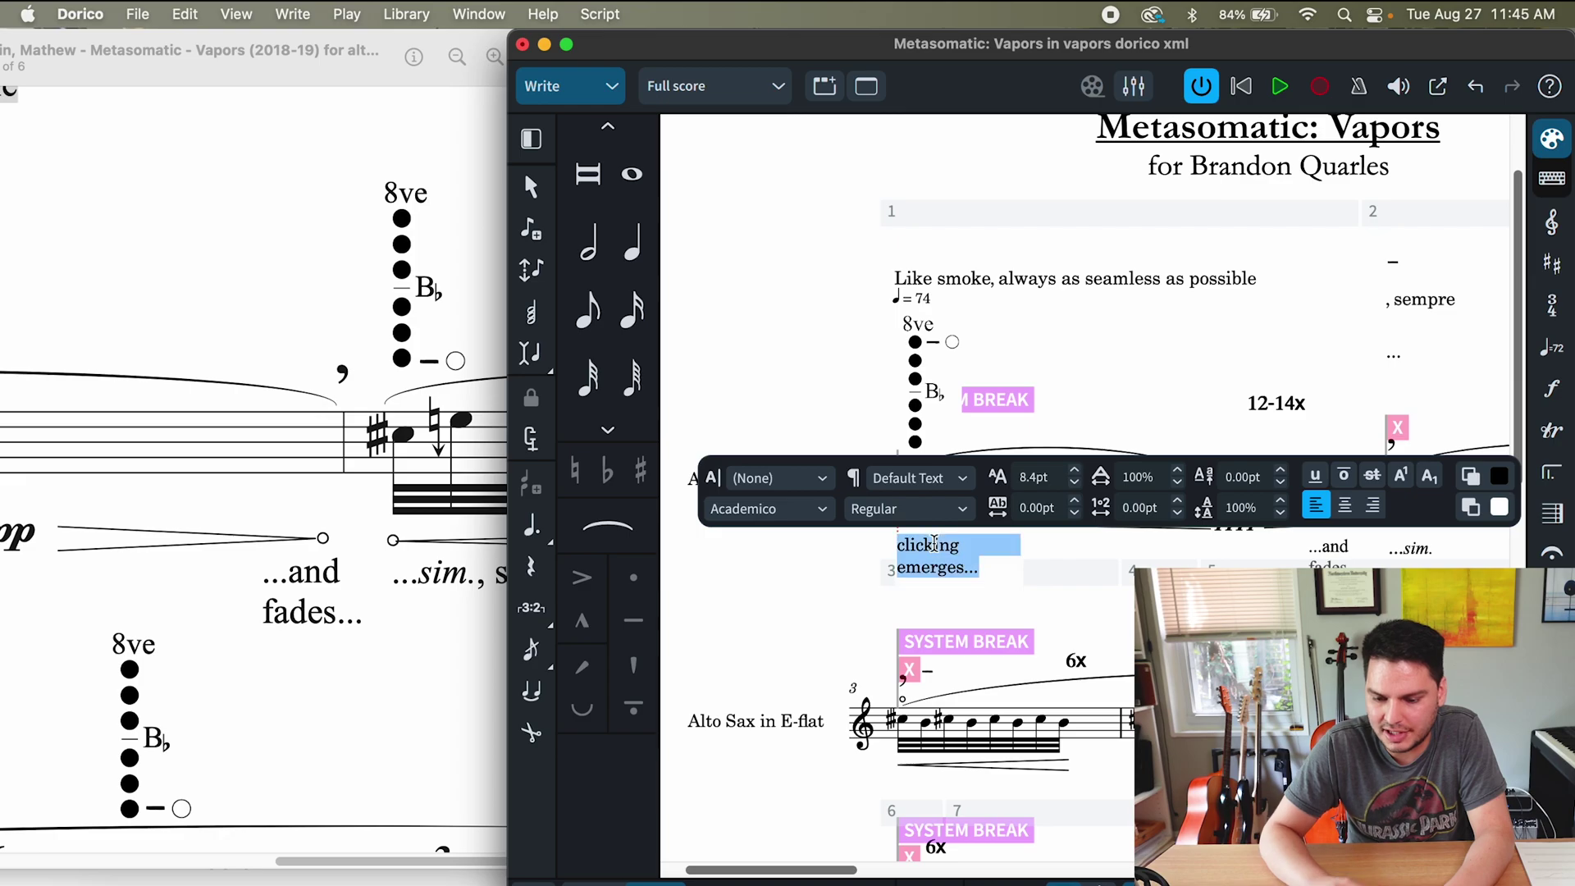
pyautogui.click(814, 510)
pyautogui.write('times')
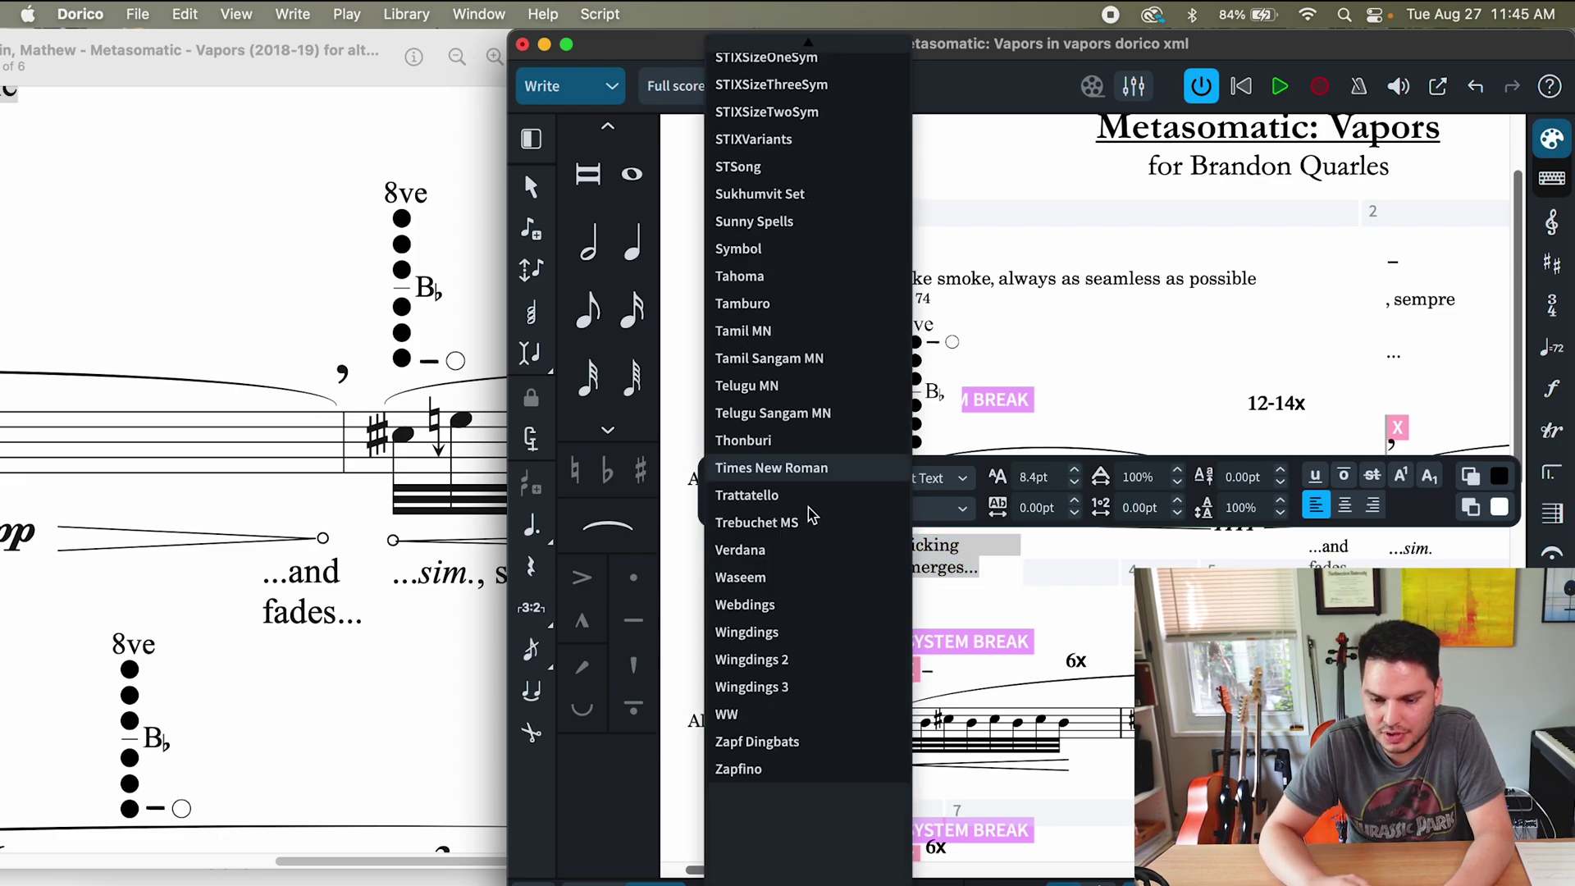
pyautogui.press('Return')
pyautogui.hscroll(5, 813, 513)
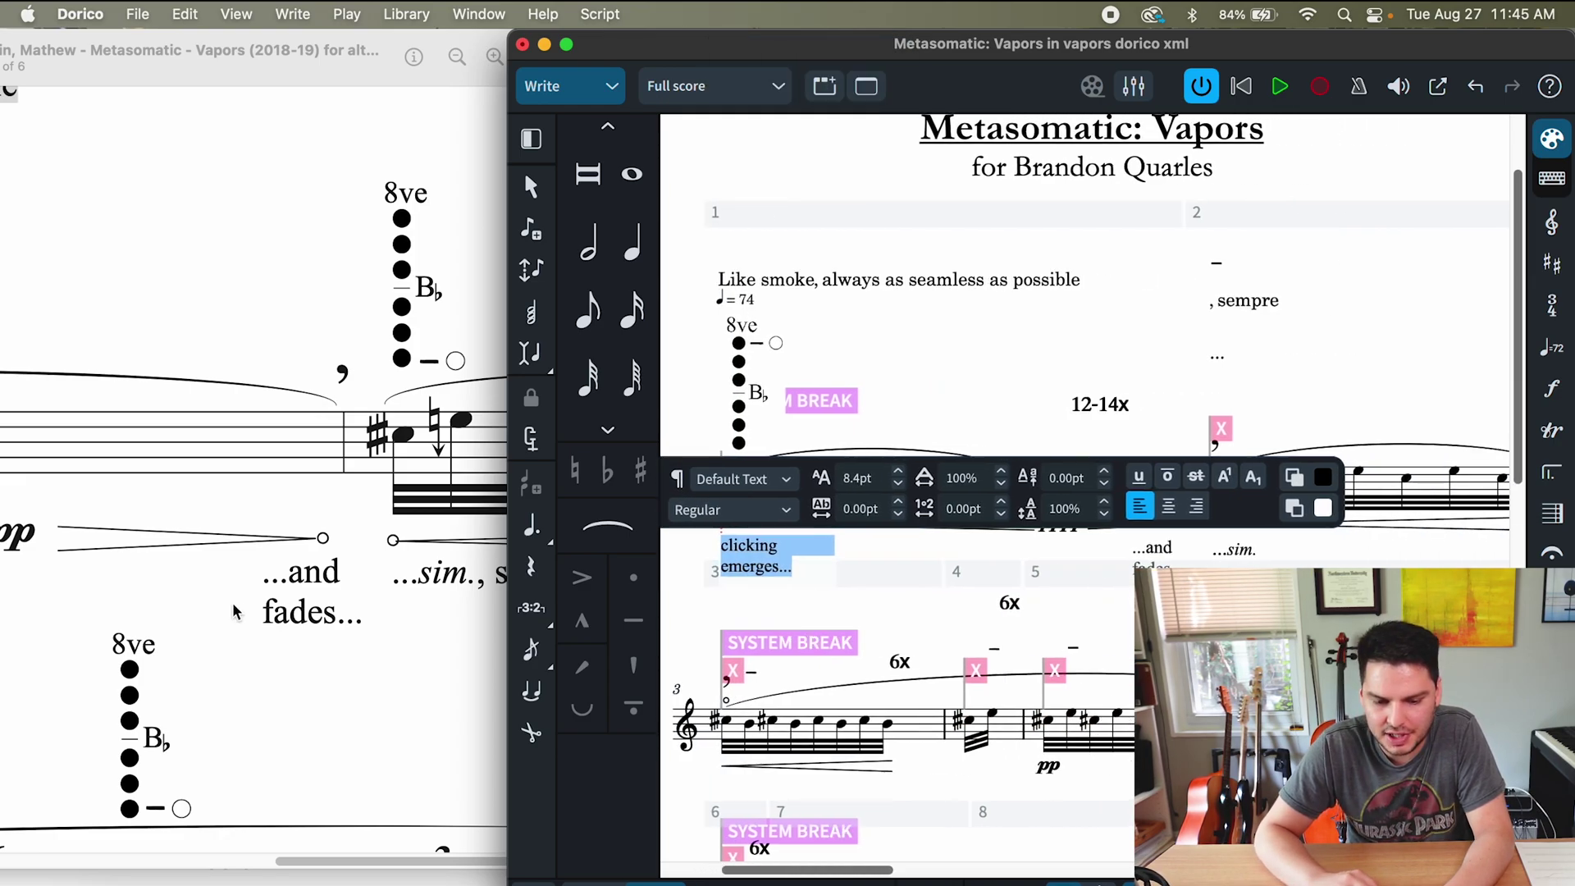
pyautogui.hscroll(4, 234, 611)
pyautogui.hscroll(4, 902, 492)
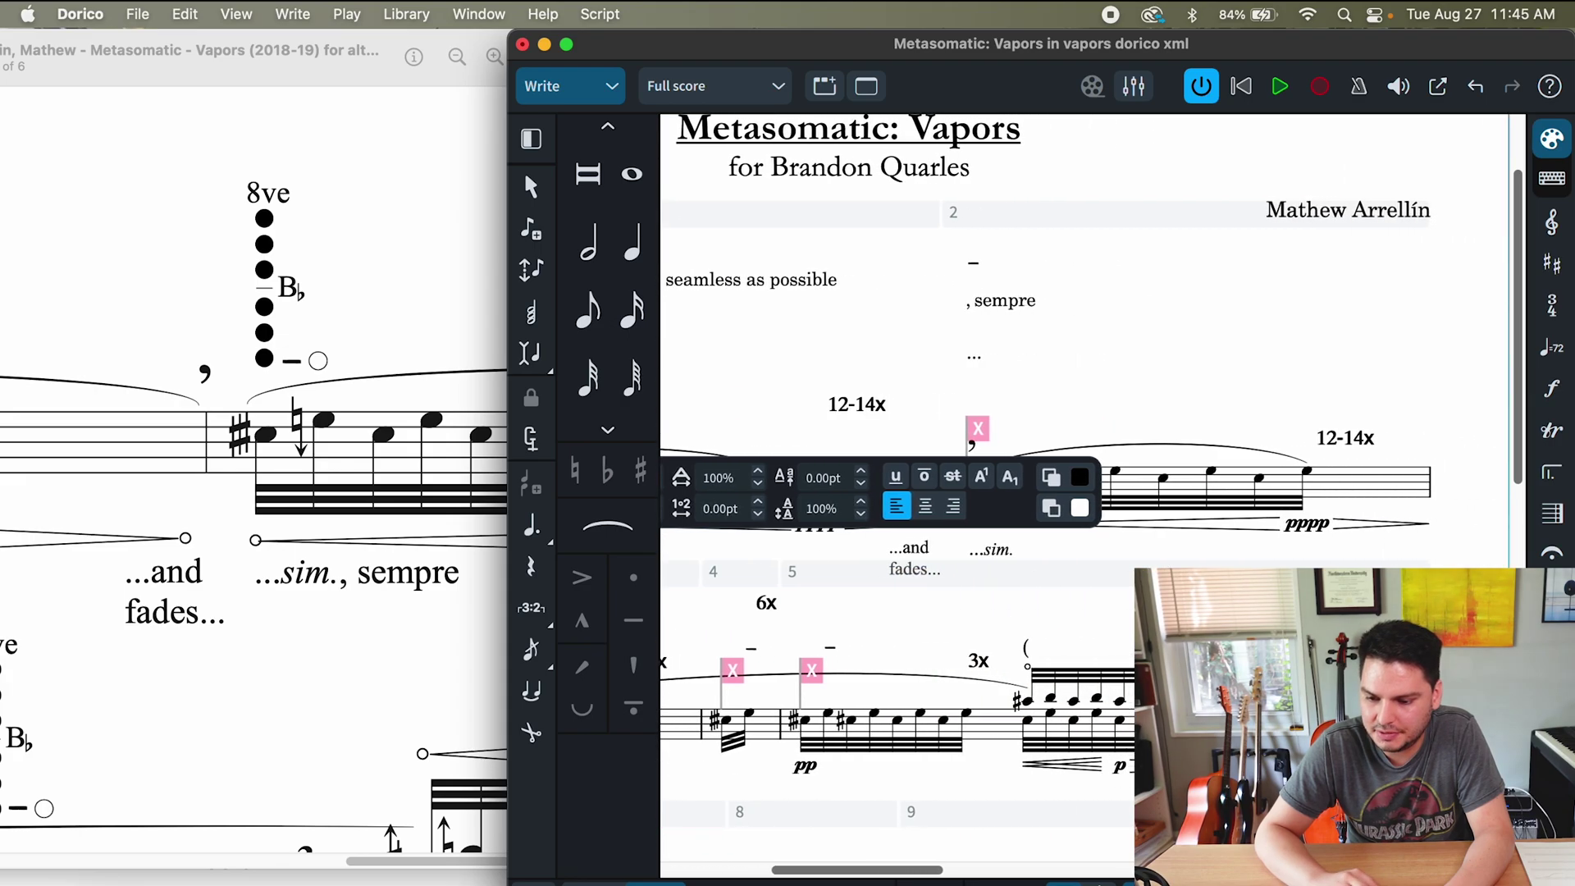
pyautogui.press('super+3')
pyautogui.hscroll(3, 1194, 562)
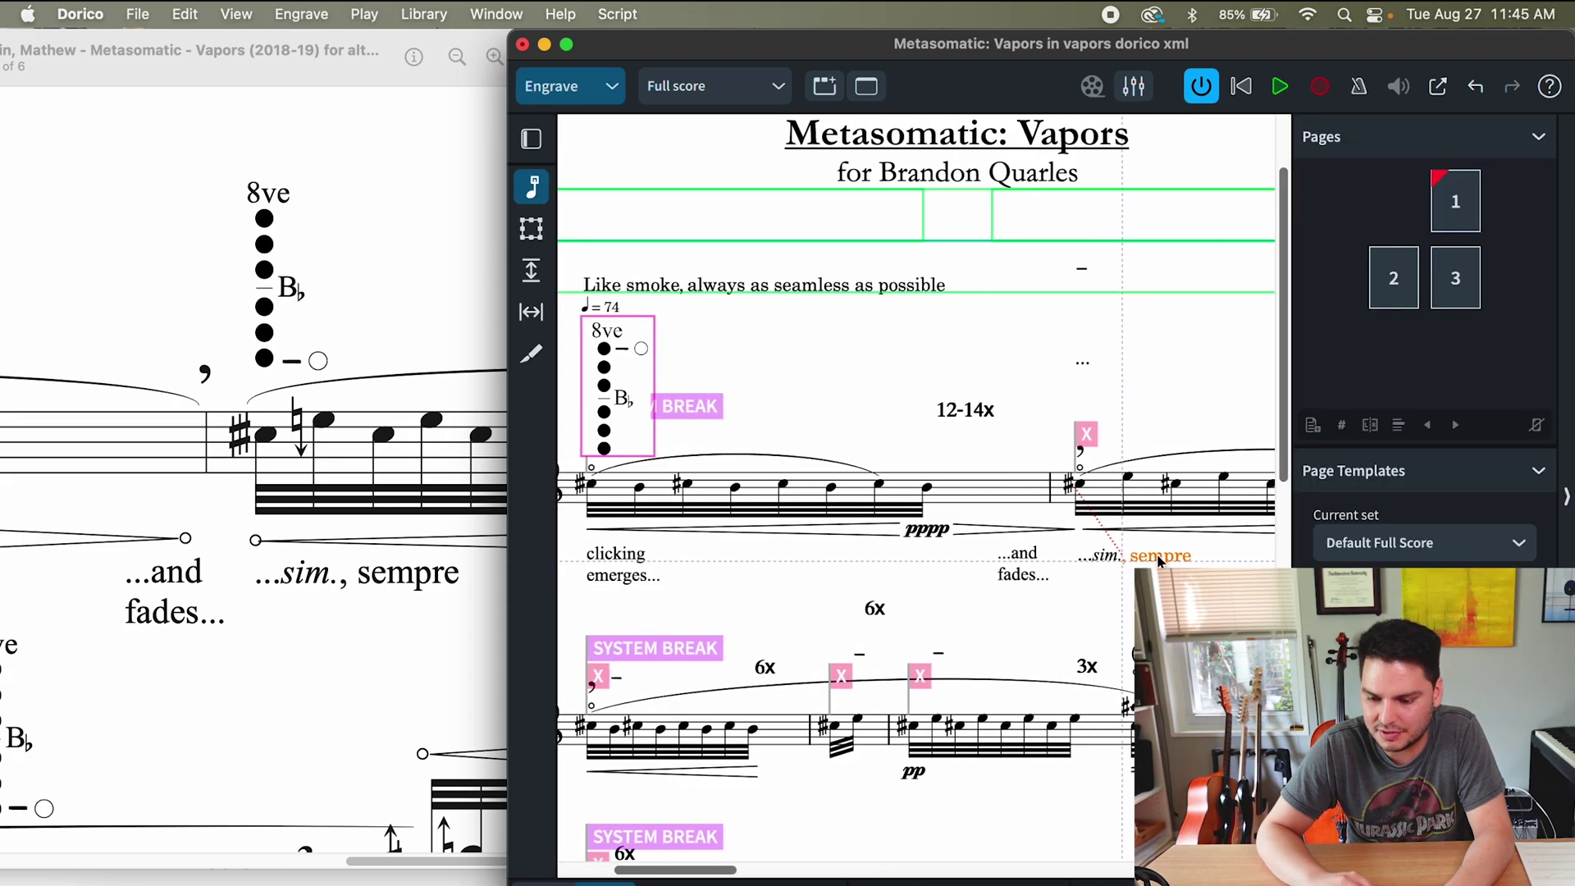
# - Retype ', sempre' after the italic '...sim.' so that sempre is plain
pyautogui.scroll(5, 1159, 560)
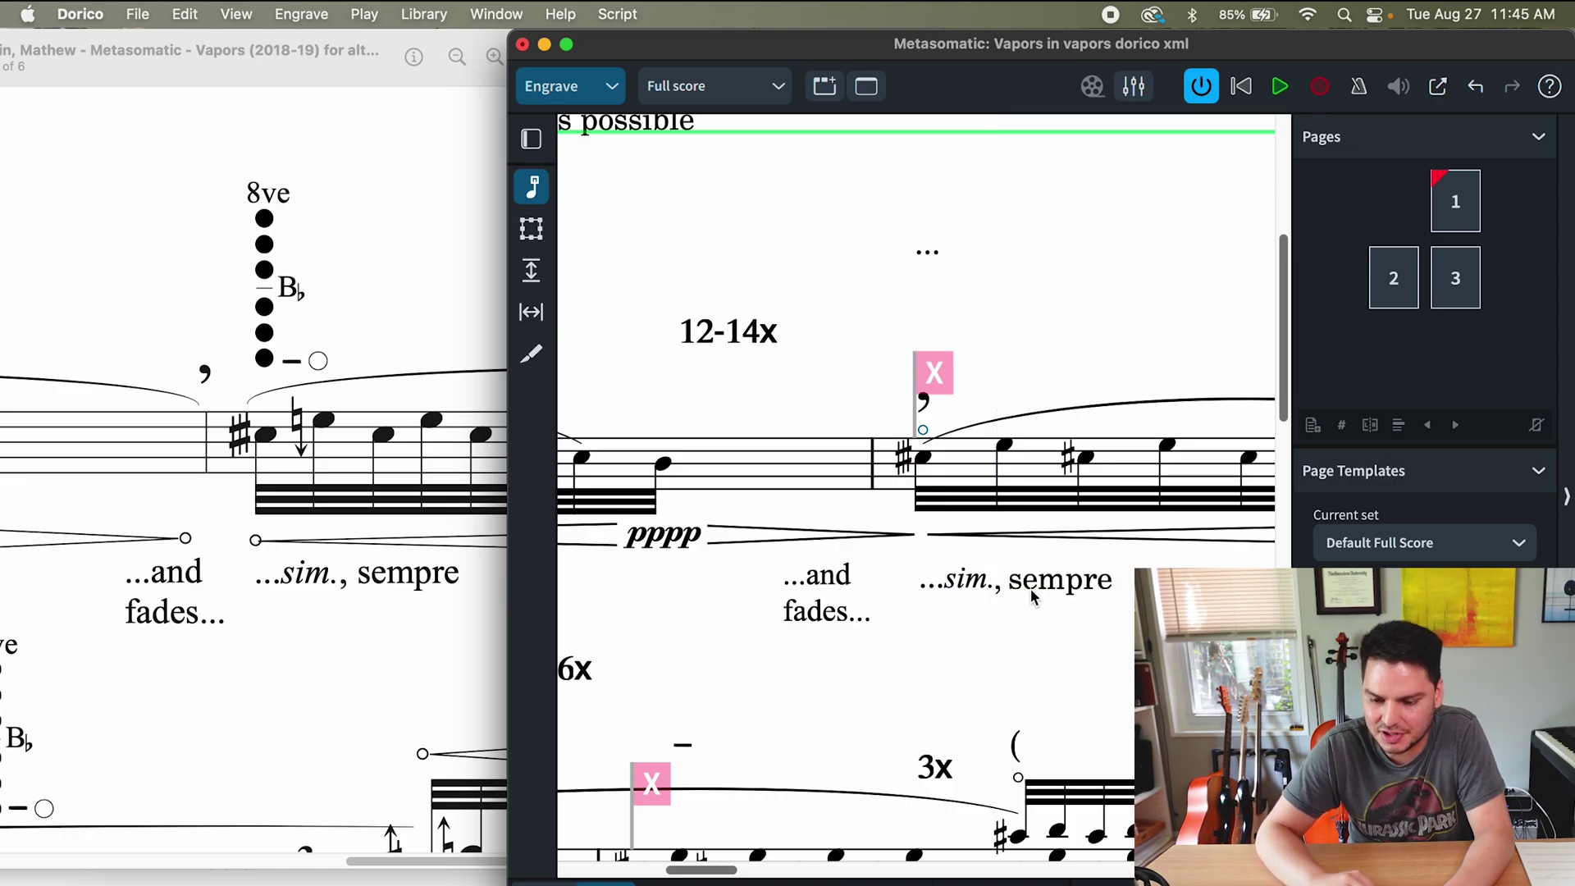
pyautogui.press('super+2')
pyautogui.doubleClick(1083, 587)
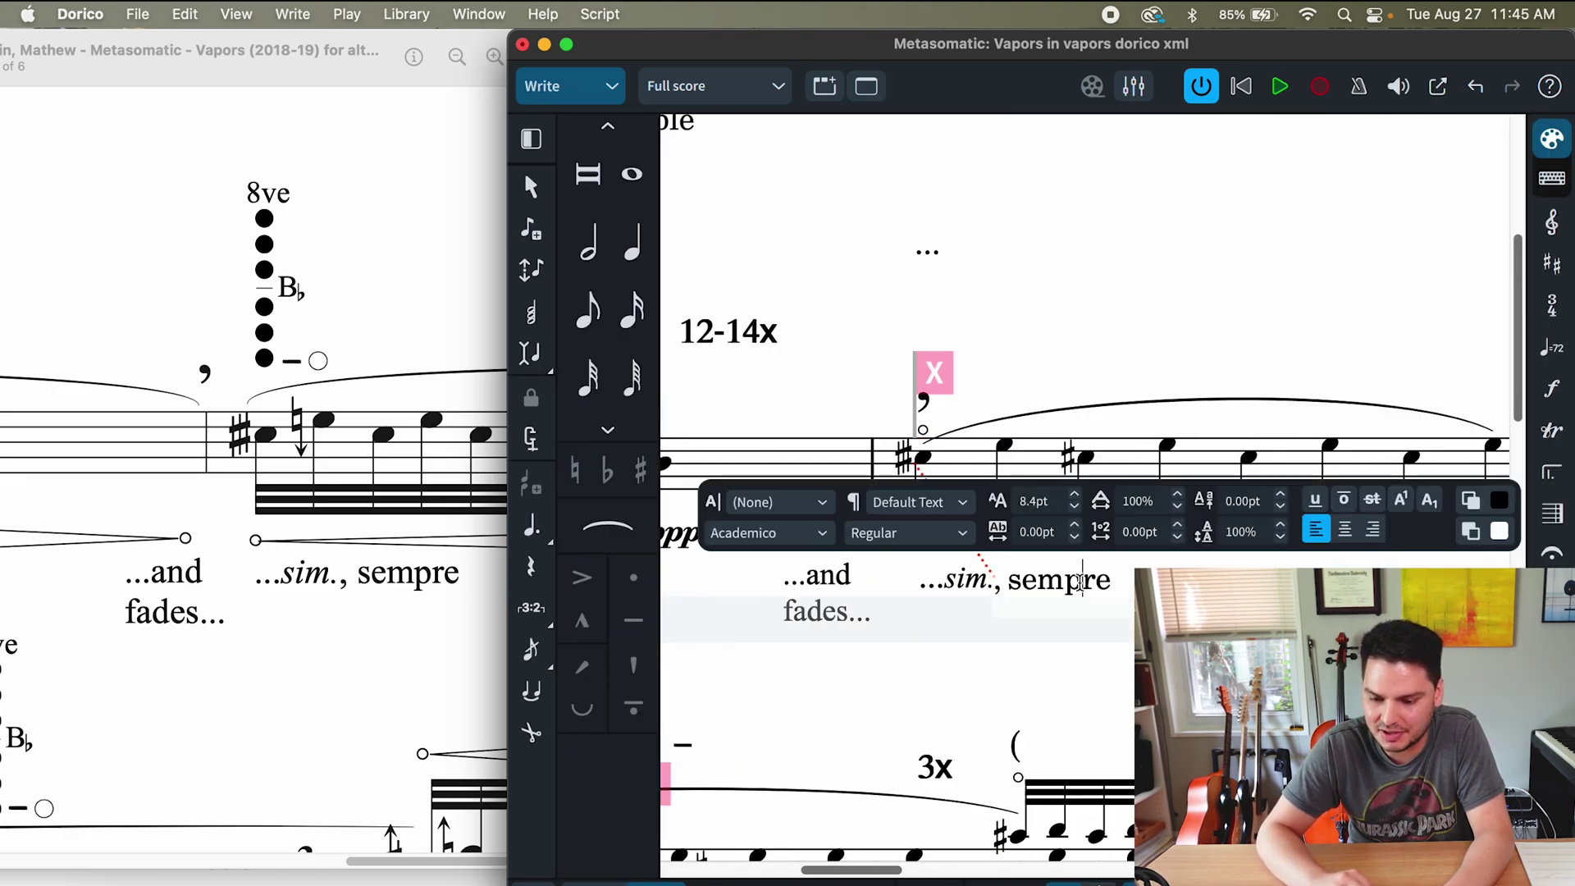
pyautogui.press('BackSpace')
pyautogui.press('BackSpace')
pyautogui.press('BackSpace')
pyautogui.press('BackSpace')
pyautogui.press('BackSpace')
pyautogui.press('BackSpace')
pyautogui.press('BackSpace')
pyautogui.press('BackSpace')
pyautogui.press('Escape')
pyautogui.doubleClick(985, 584)
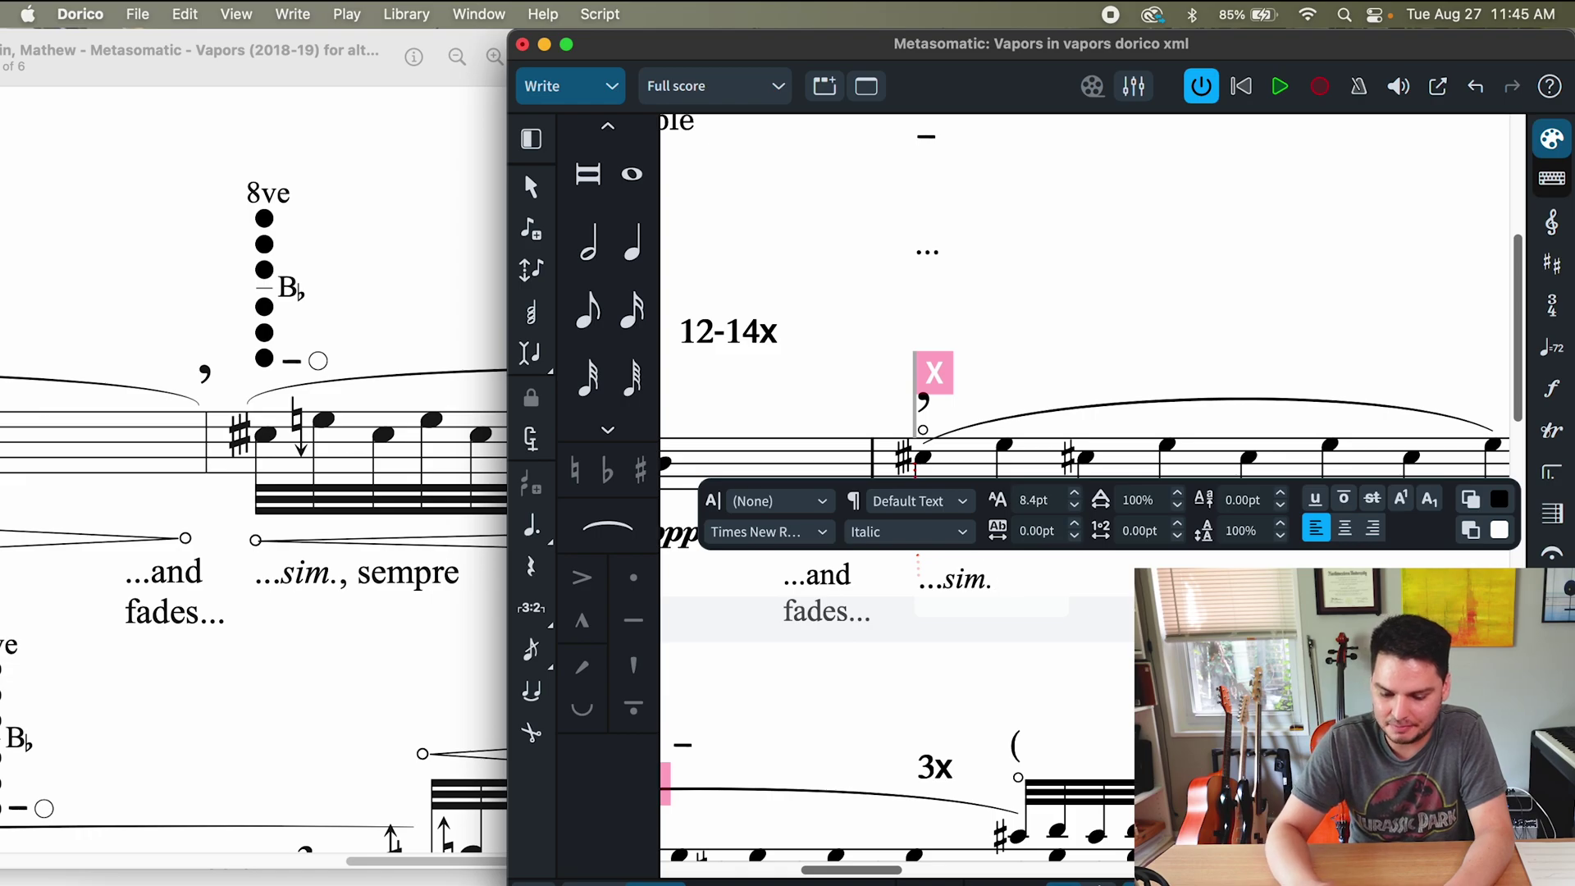
pyautogui.write(',')
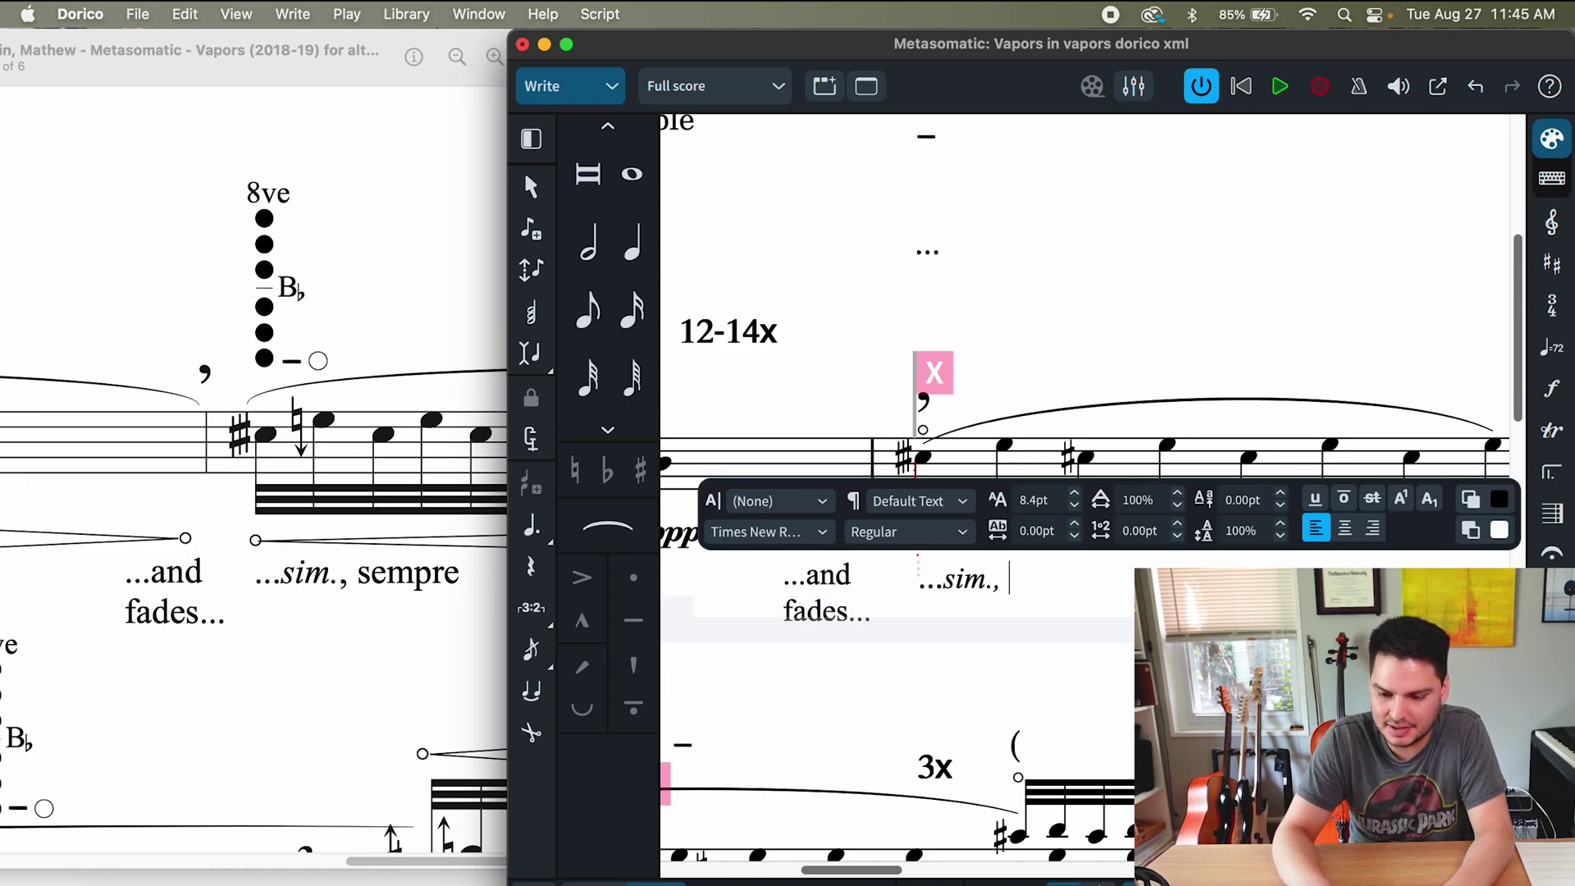
pyautogui.write(' sempre')
pyautogui.press('Escape')
# - Delete the stray dash above bar 2
pyautogui.press('super+minus')
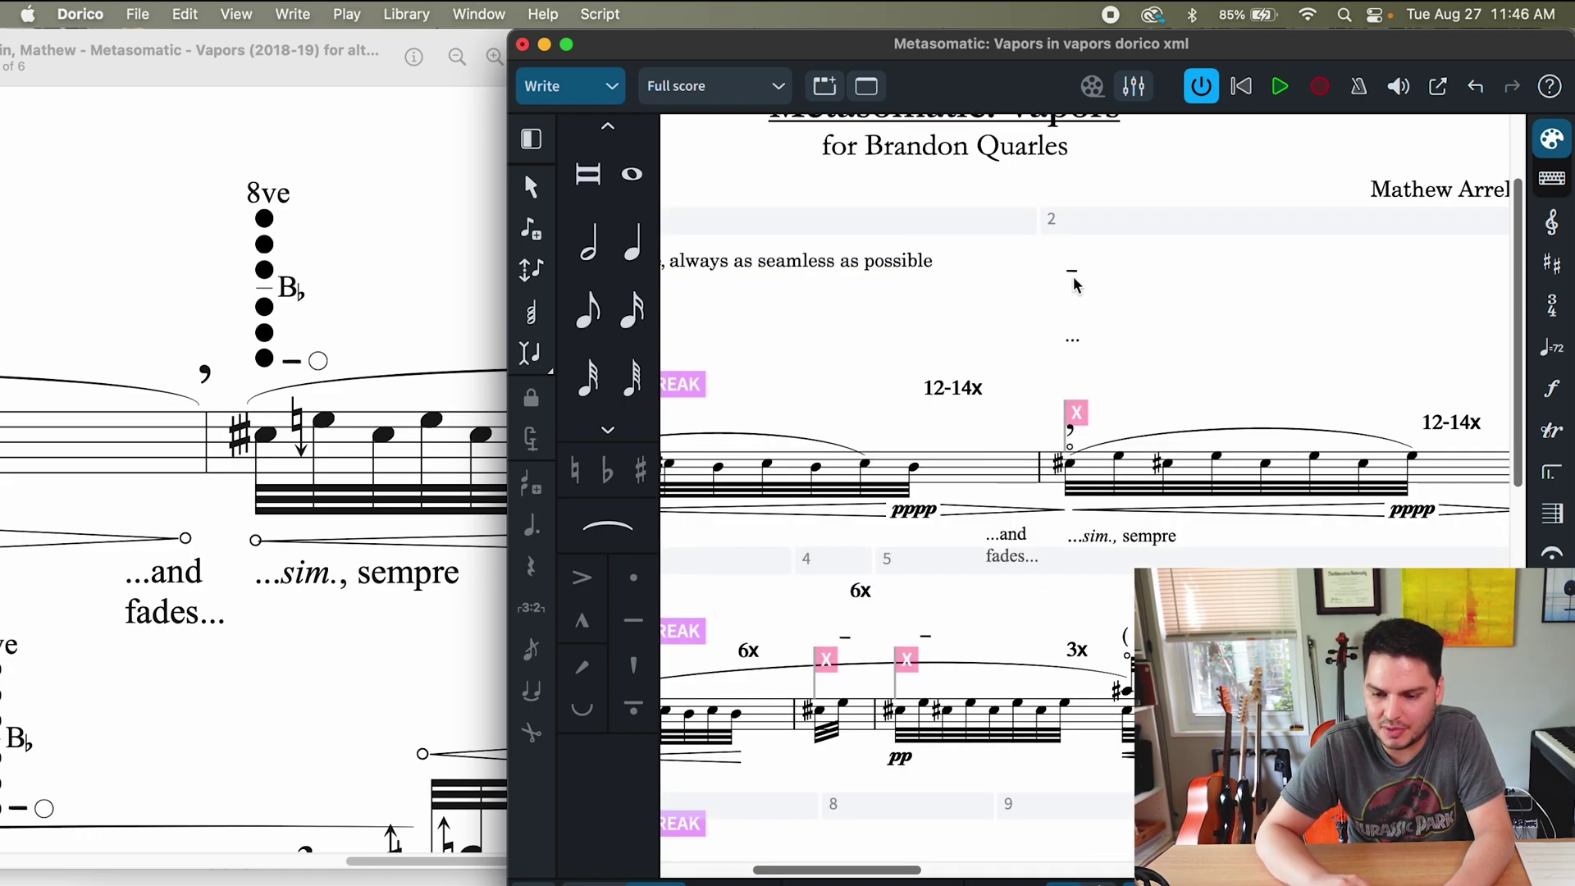
pyautogui.click(1073, 271)
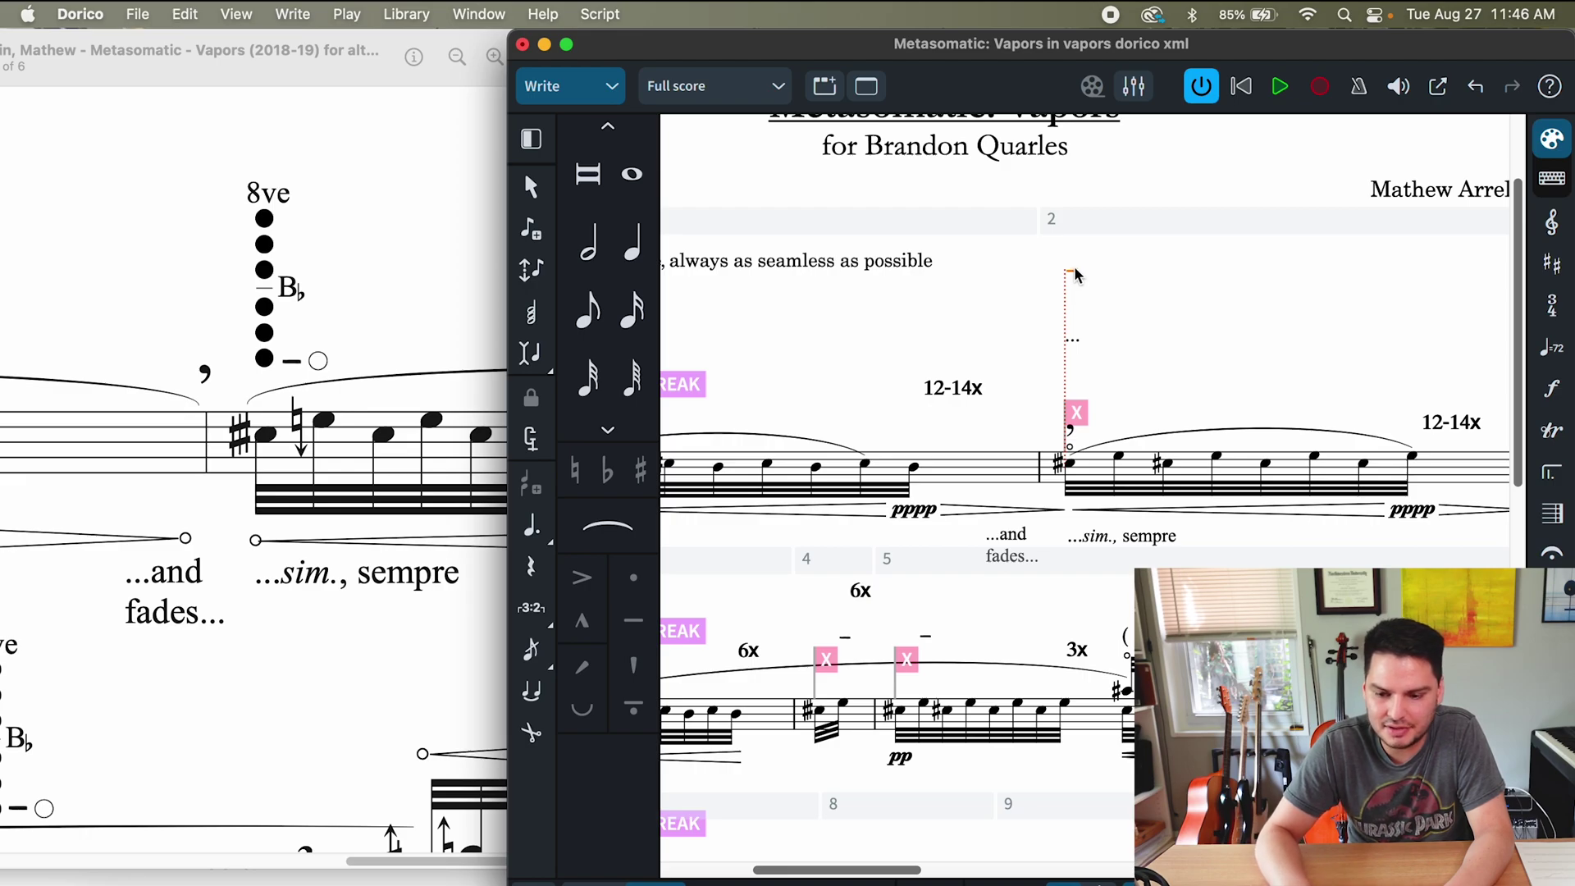
pyautogui.moveTo(1075, 275); pyautogui.dragTo(1078, 345)
pyautogui.press('Delete')
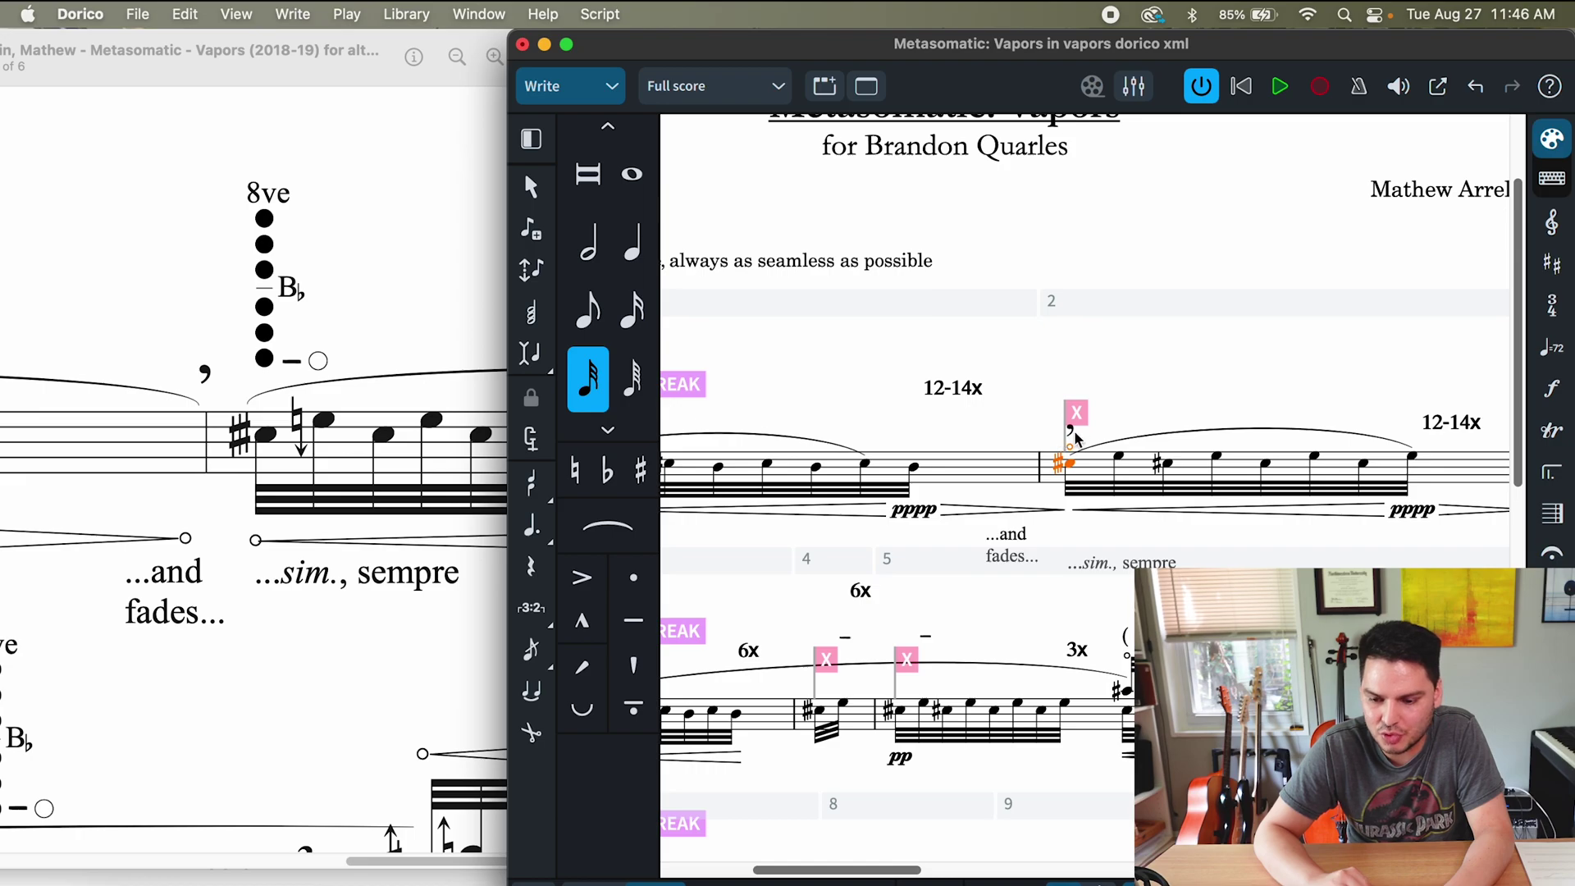
pyautogui.click(1070, 430)
# - In Engrave mode, shift the bar 2 breath mark left to sit before the barline
pyautogui.click(573, 86)
pyautogui.click(558, 182)
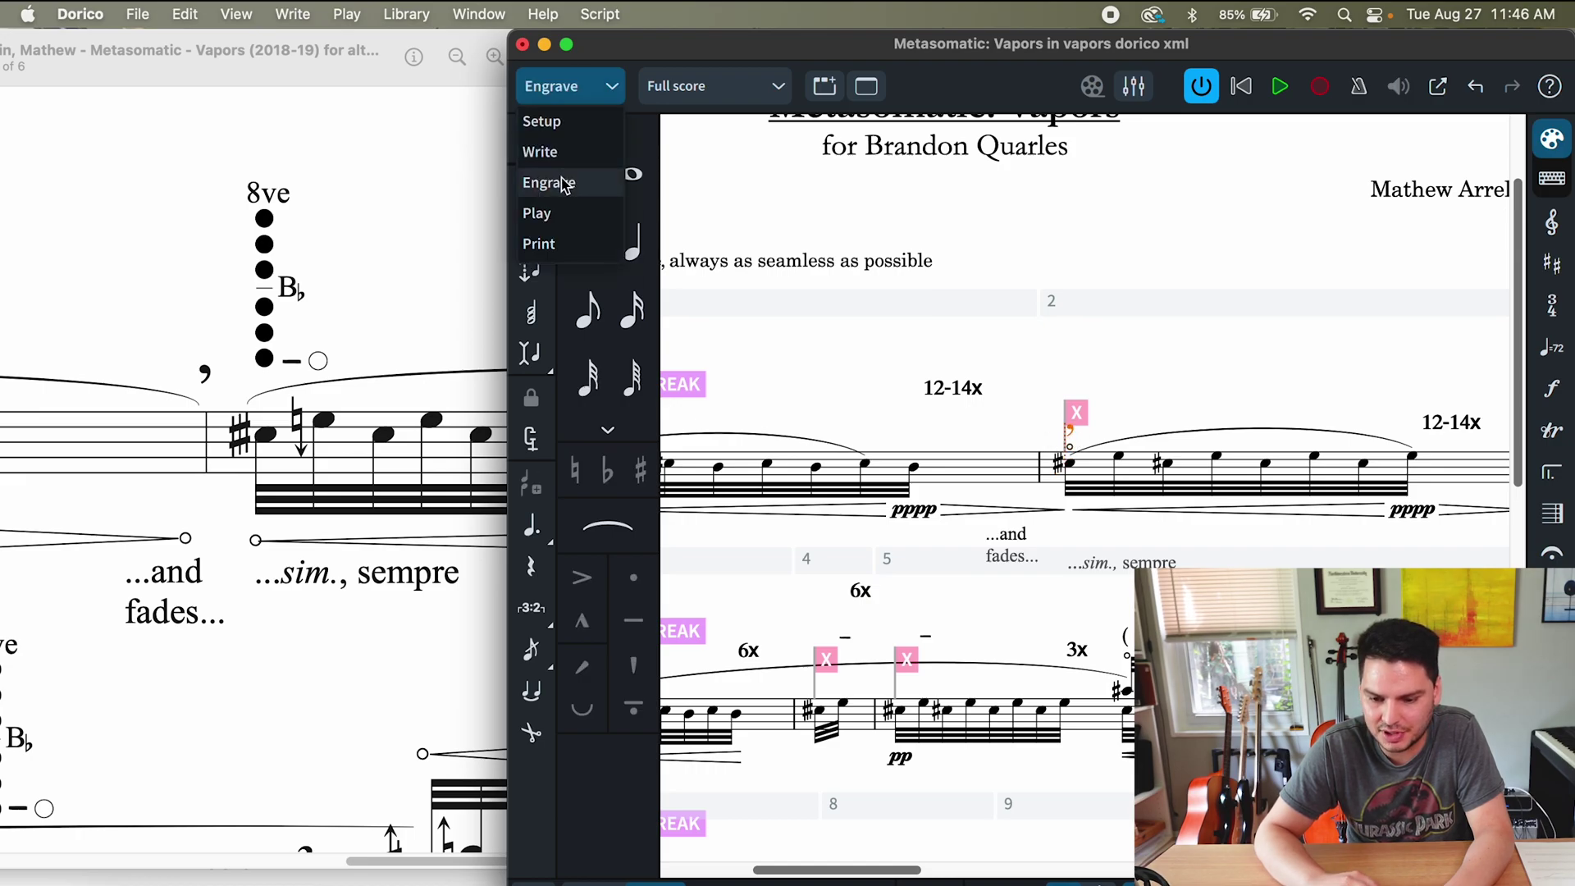
pyautogui.moveTo(1057, 433); pyautogui.dragTo(974, 426)
pyautogui.click(957, 391)
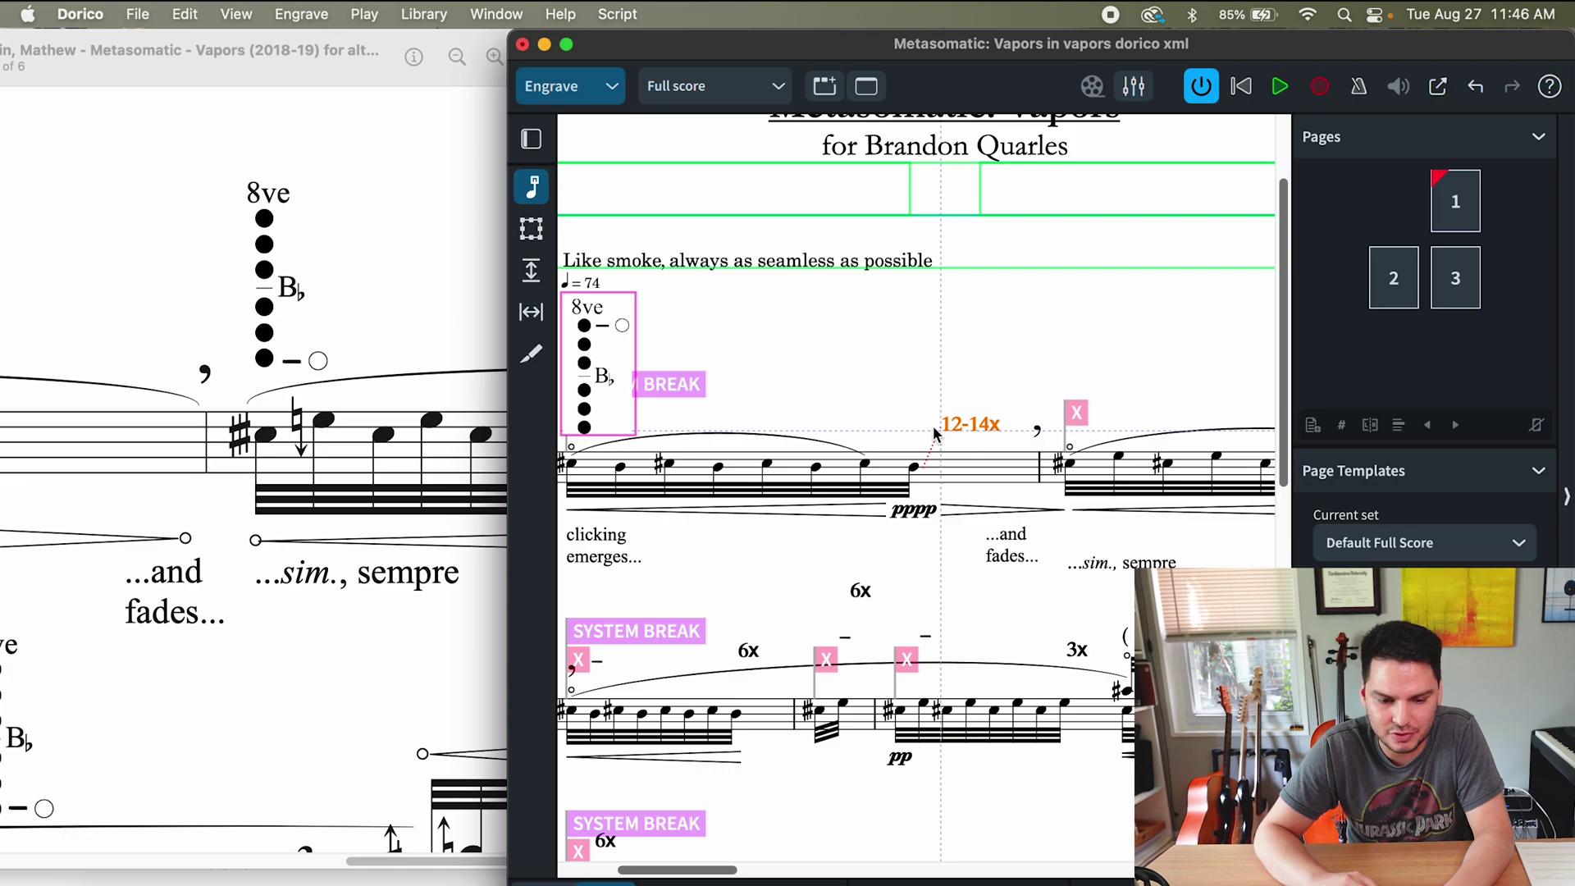
pyautogui.hscroll(-5, 39, 488)
pyautogui.hscroll(-5, 38, 489)
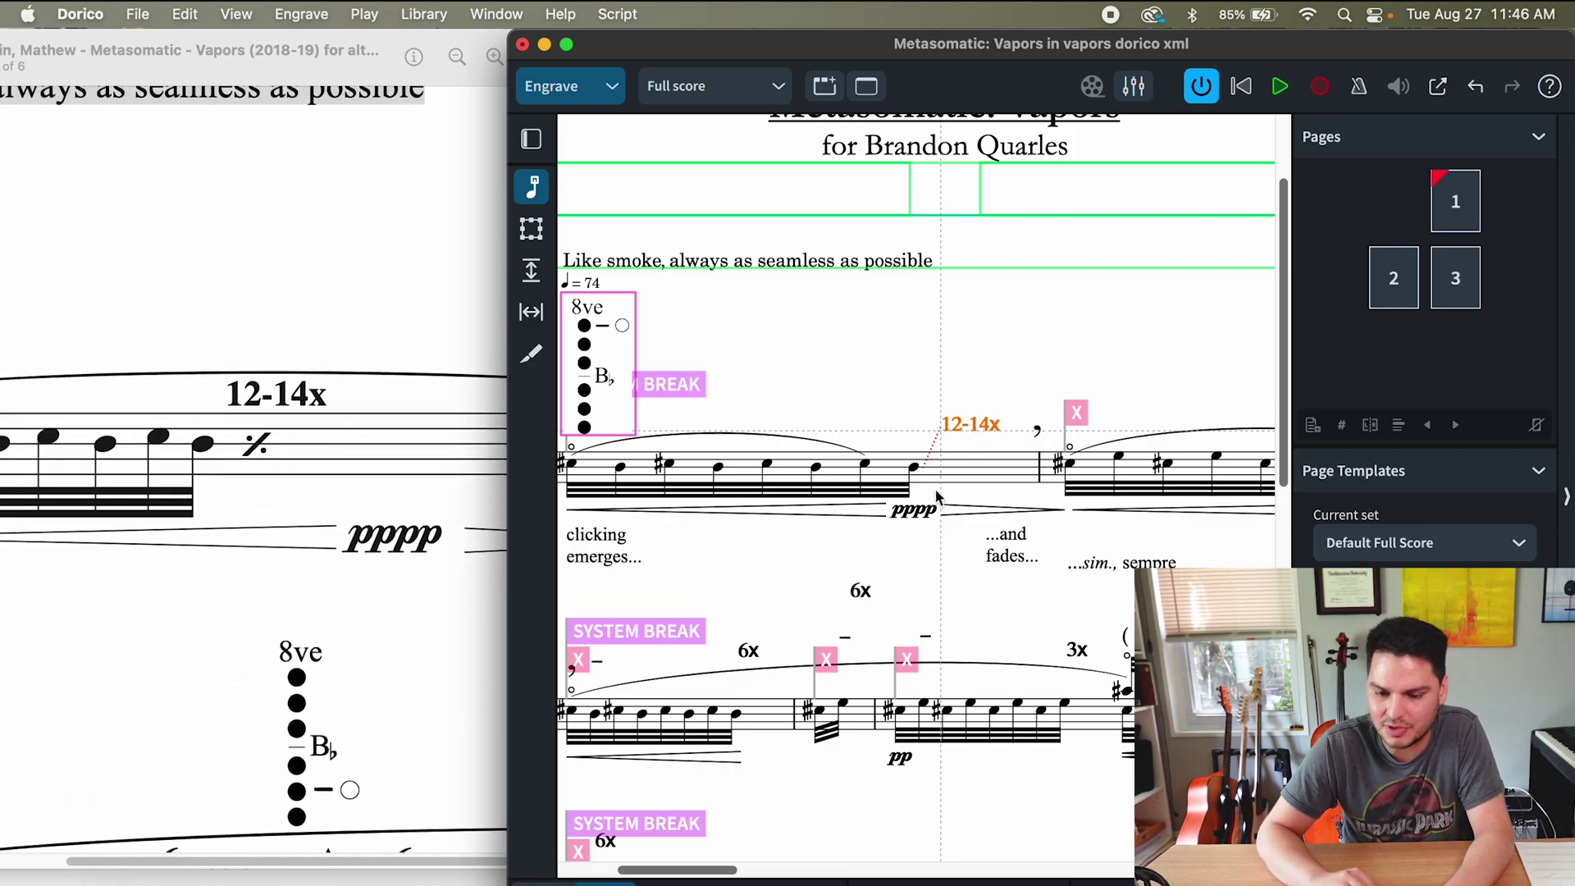
pyautogui.hscroll(-2, 605, 470)
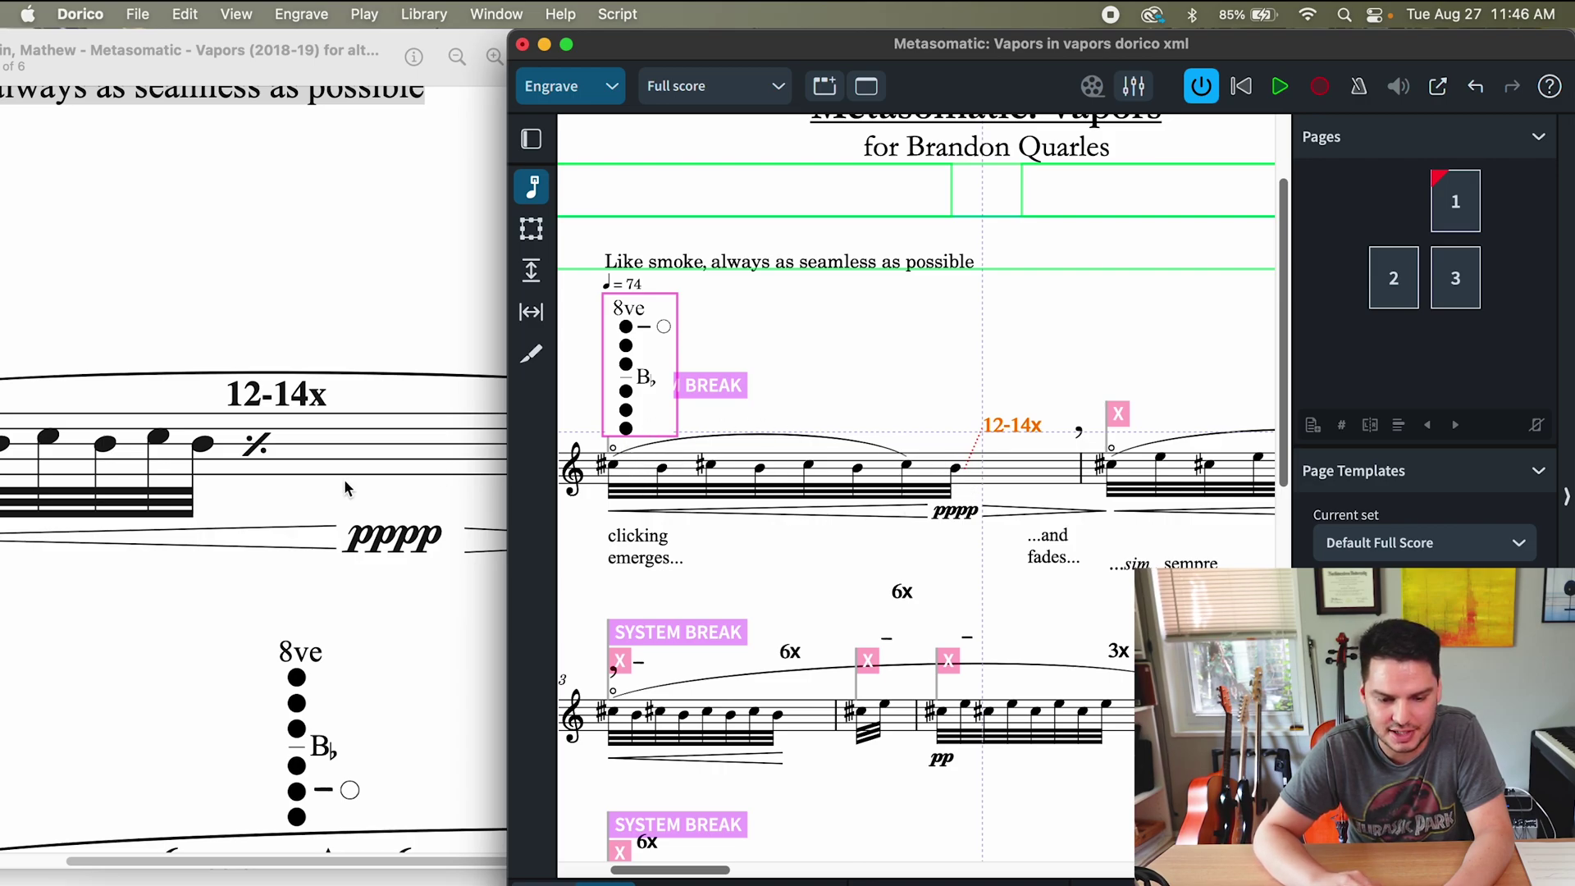
pyautogui.click(1026, 368)
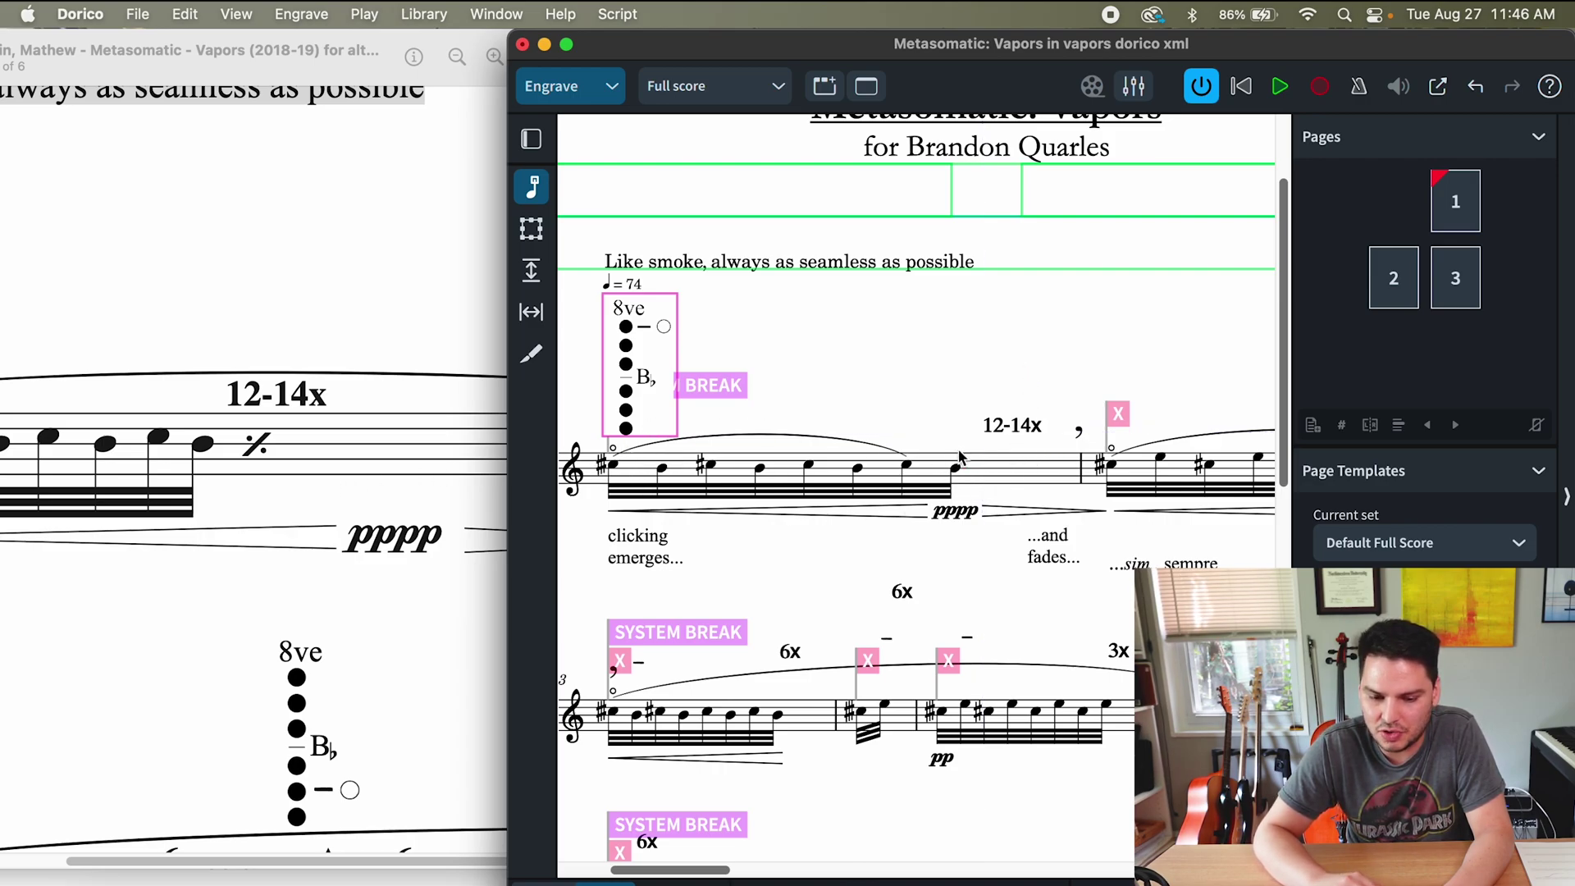
# - Maximise the Dorico window to fill the screen
pyautogui.rightClick(254, 460)
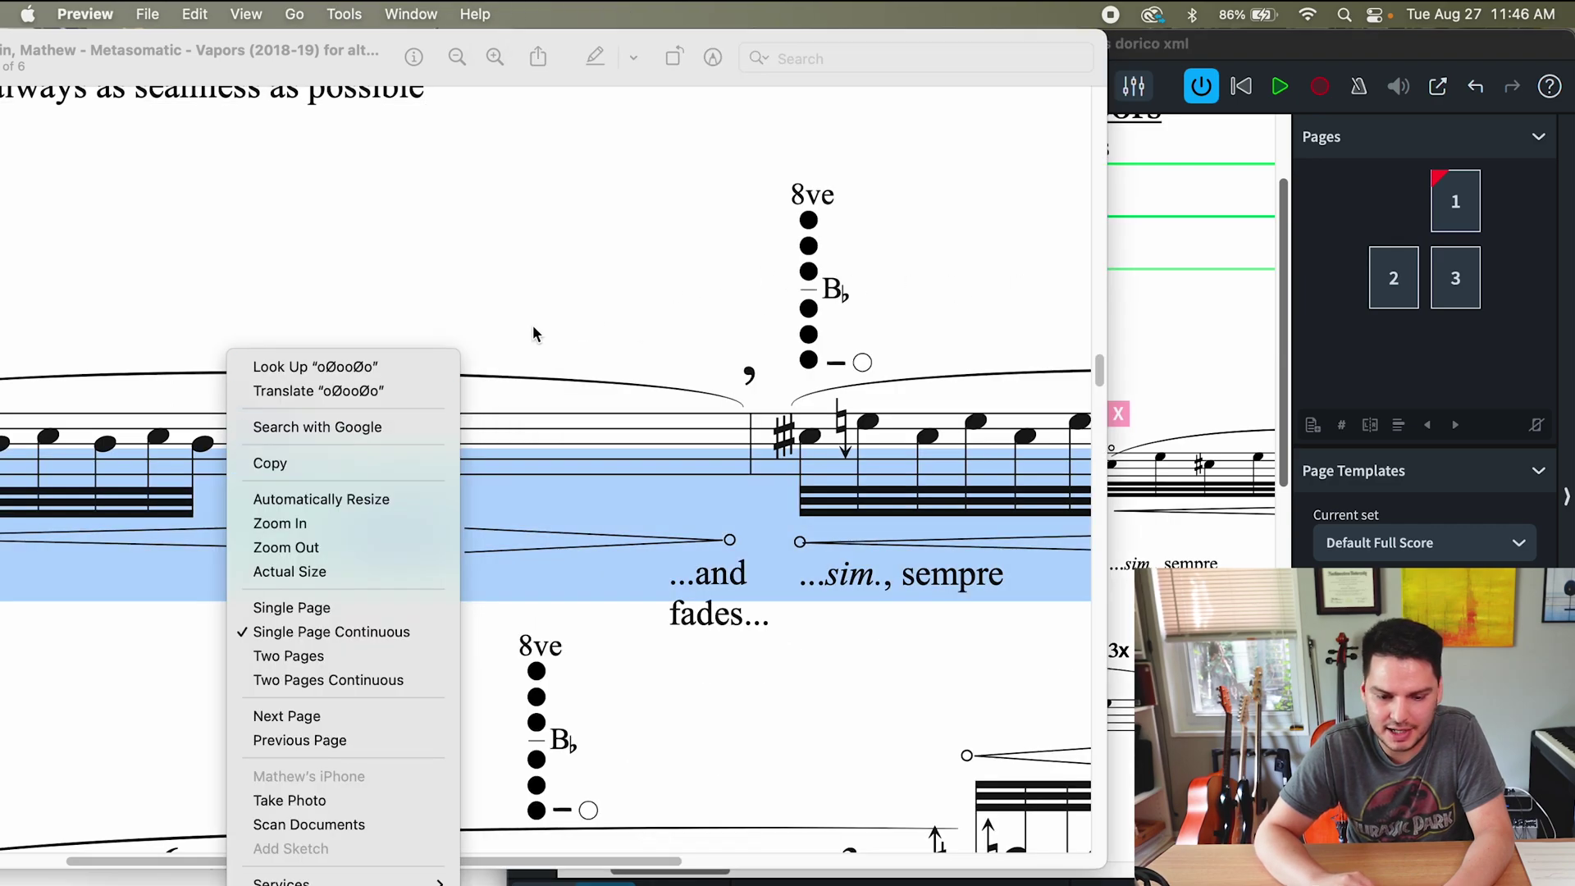
pyautogui.click(279, 461)
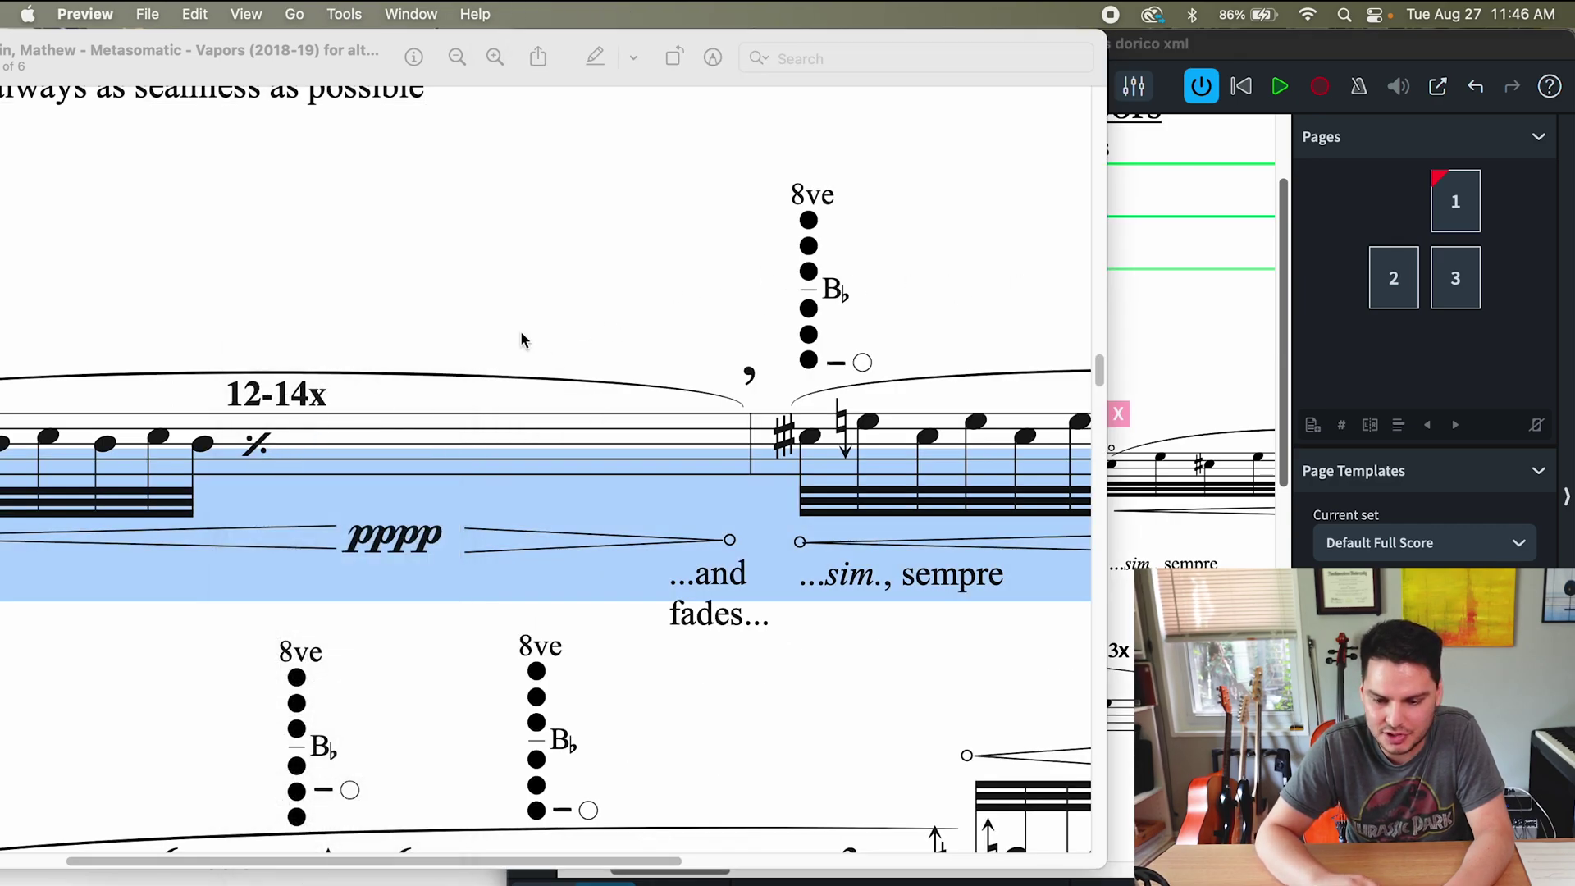
pyautogui.click(1185, 344)
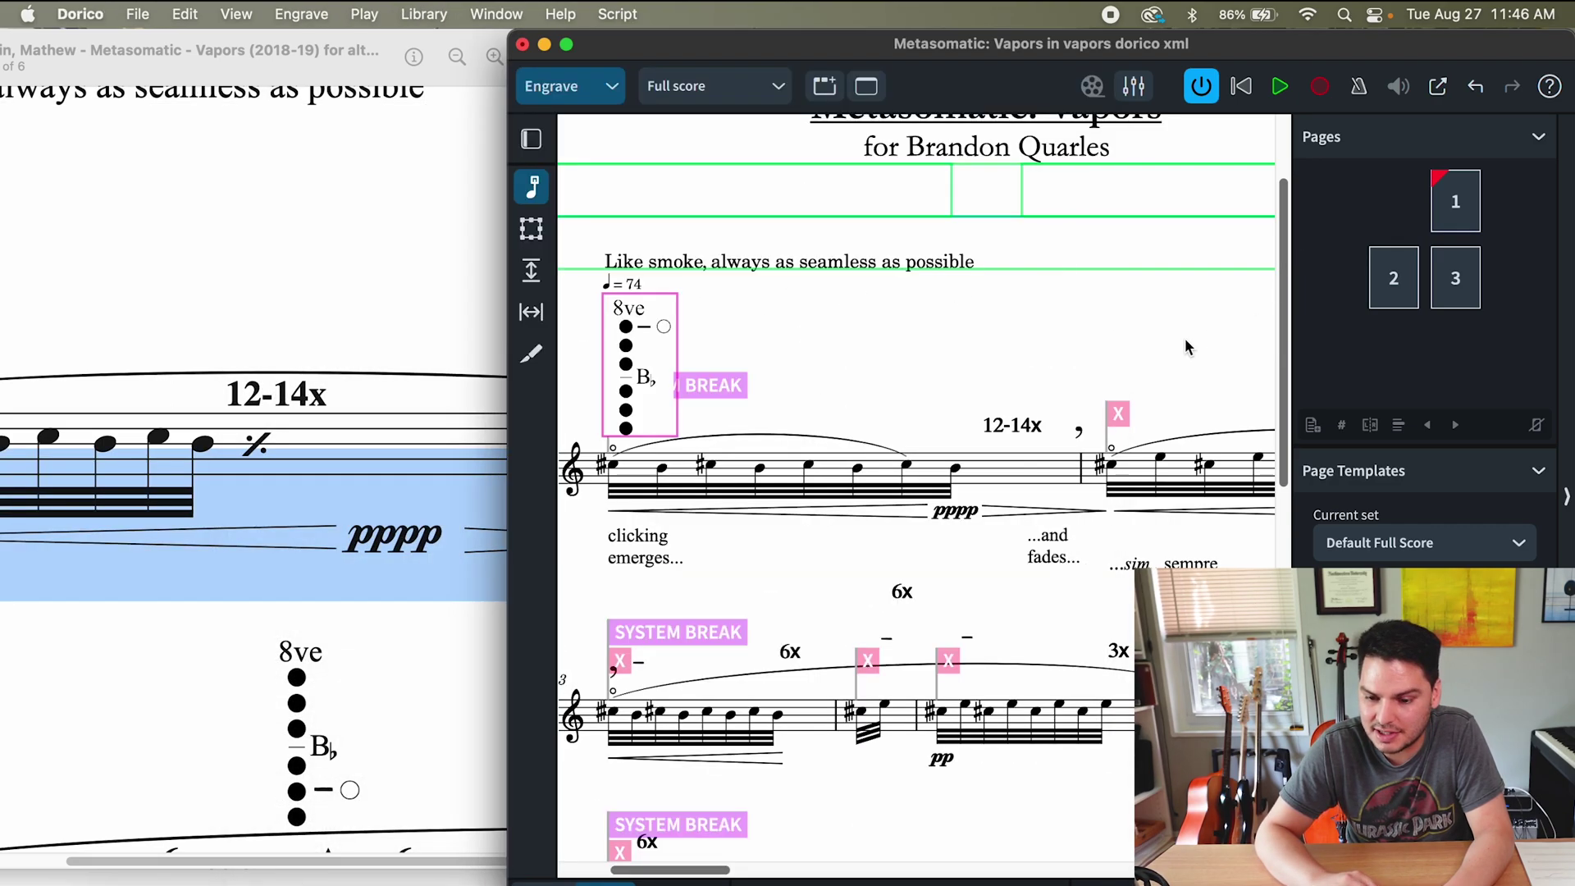
pyautogui.doubleClick(845, 44)
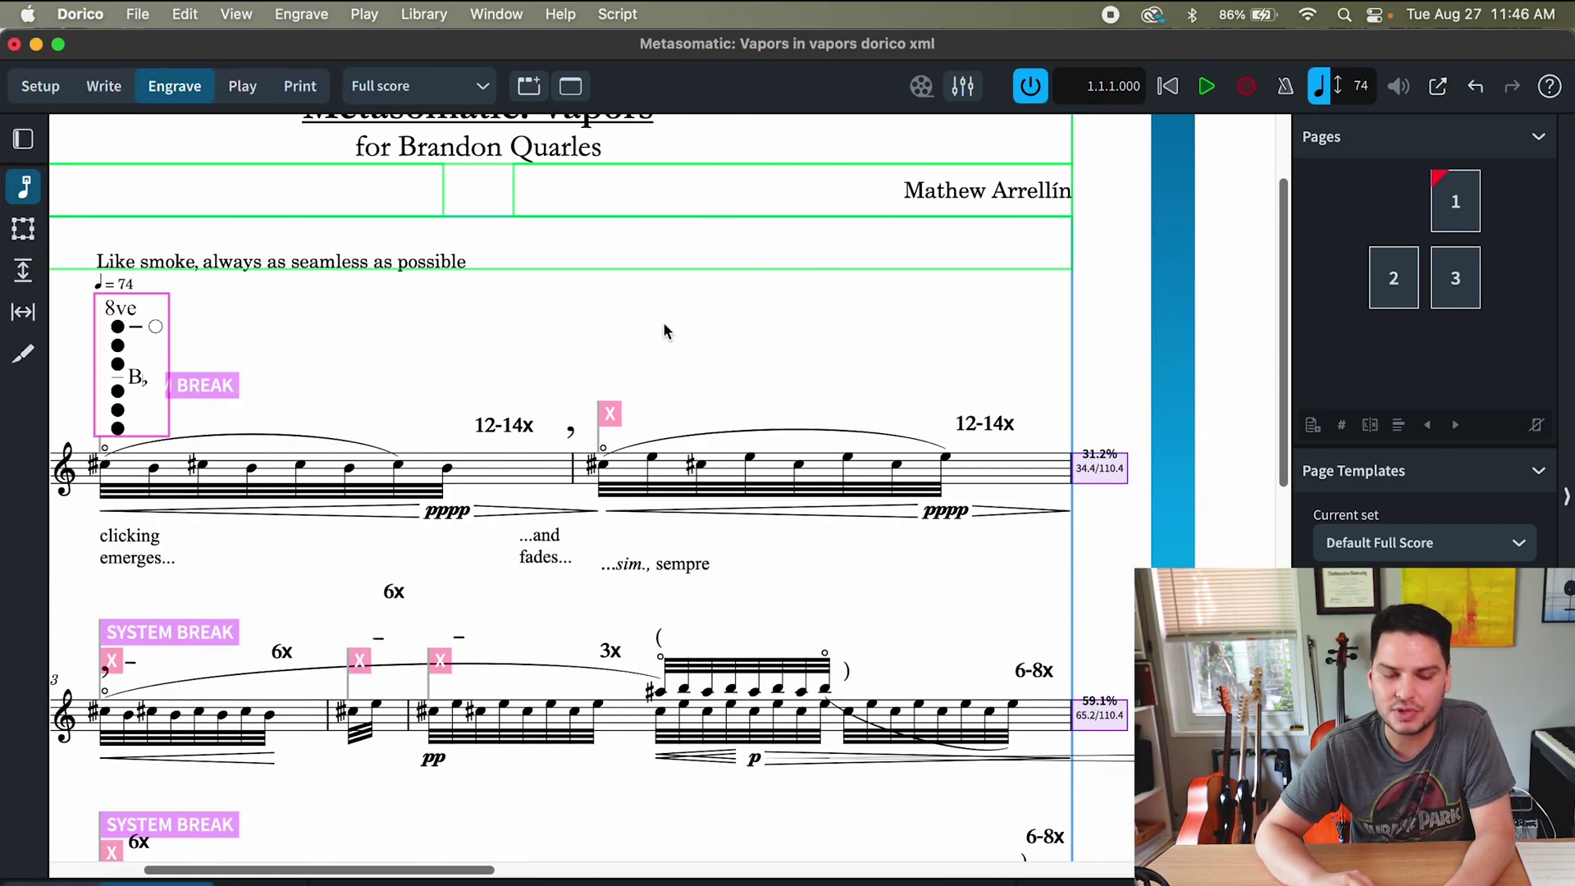
# - Draw a small text frame at the end of bar 1
pyautogui.click(22, 231)
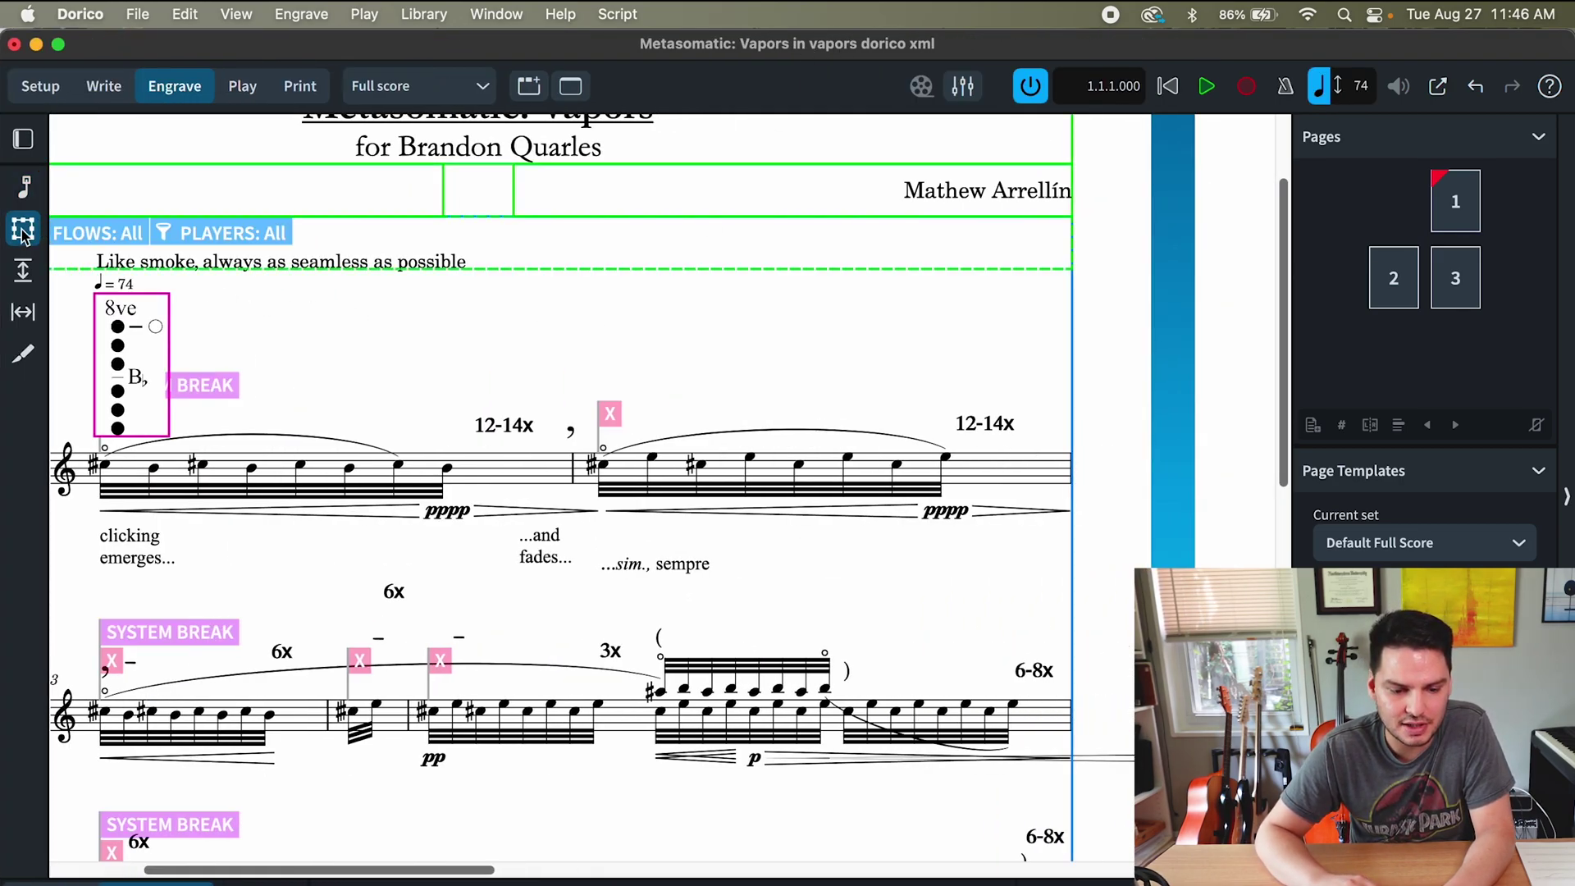
pyautogui.click(23, 140)
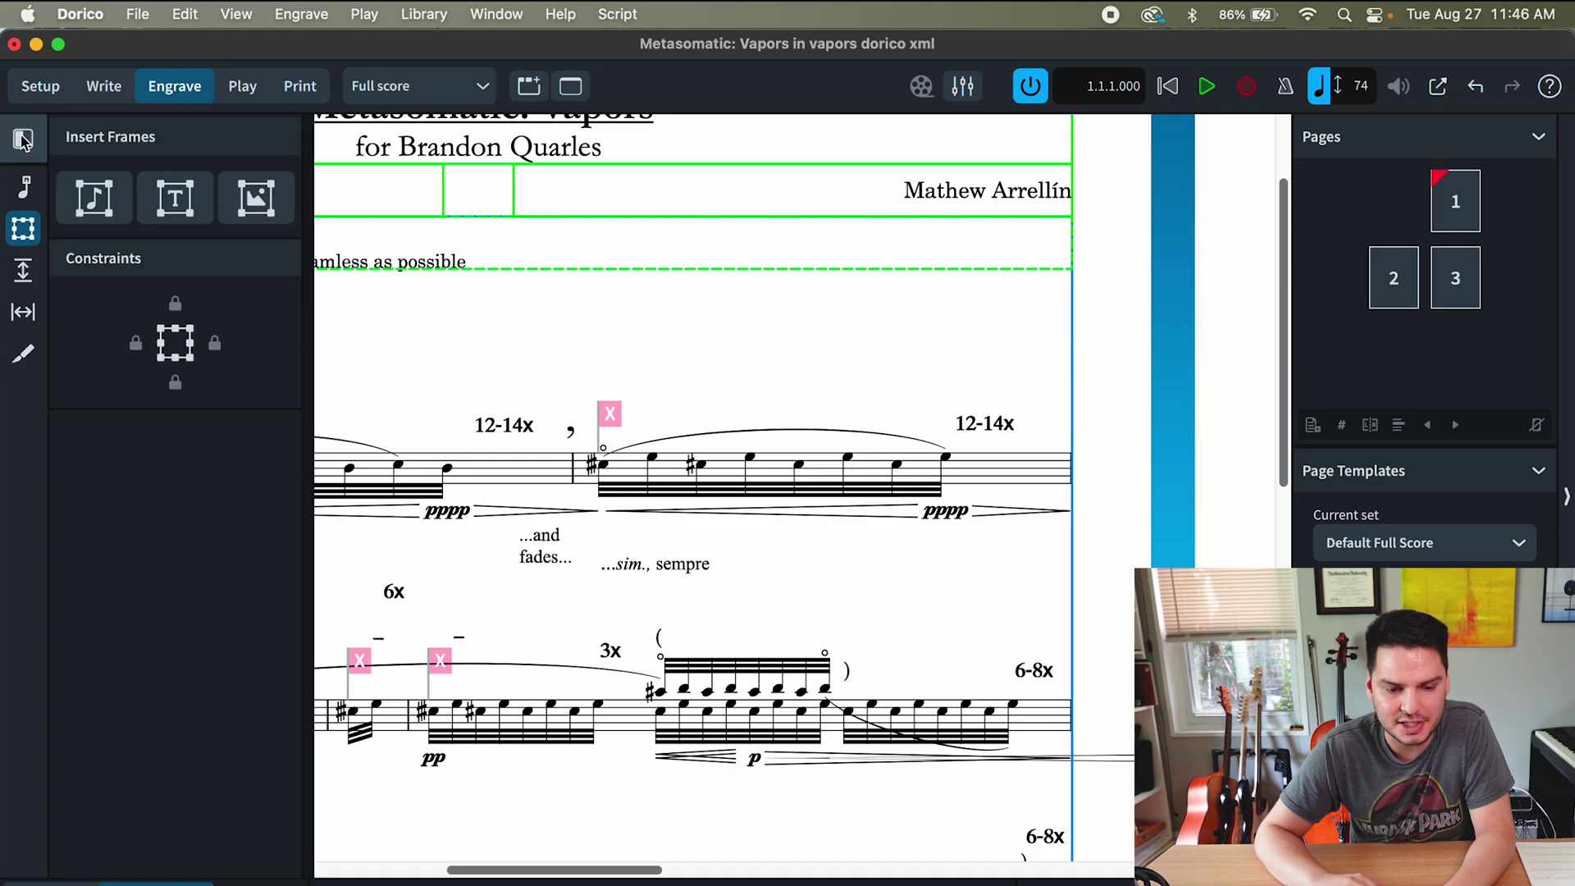
pyautogui.click(178, 206)
pyautogui.moveTo(479, 457); pyautogui.dragTo(529, 488)
pyautogui.doubleClick(501, 468)
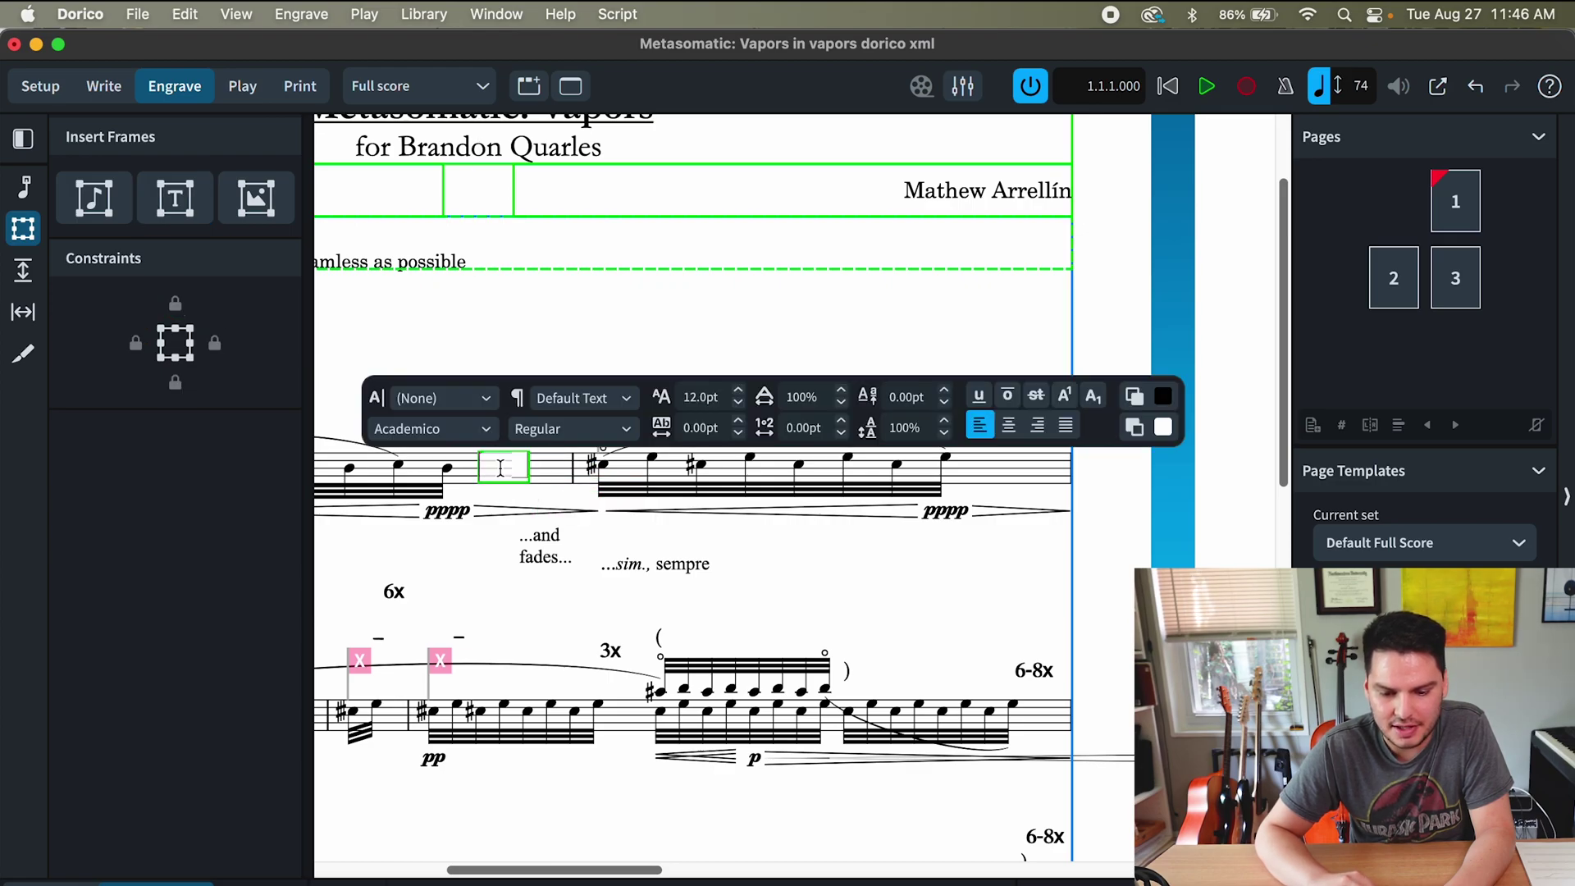
# - Enter the 'v' repeat-bar glyph in the Maestro font at 24pt
pyautogui.click(457, 430)
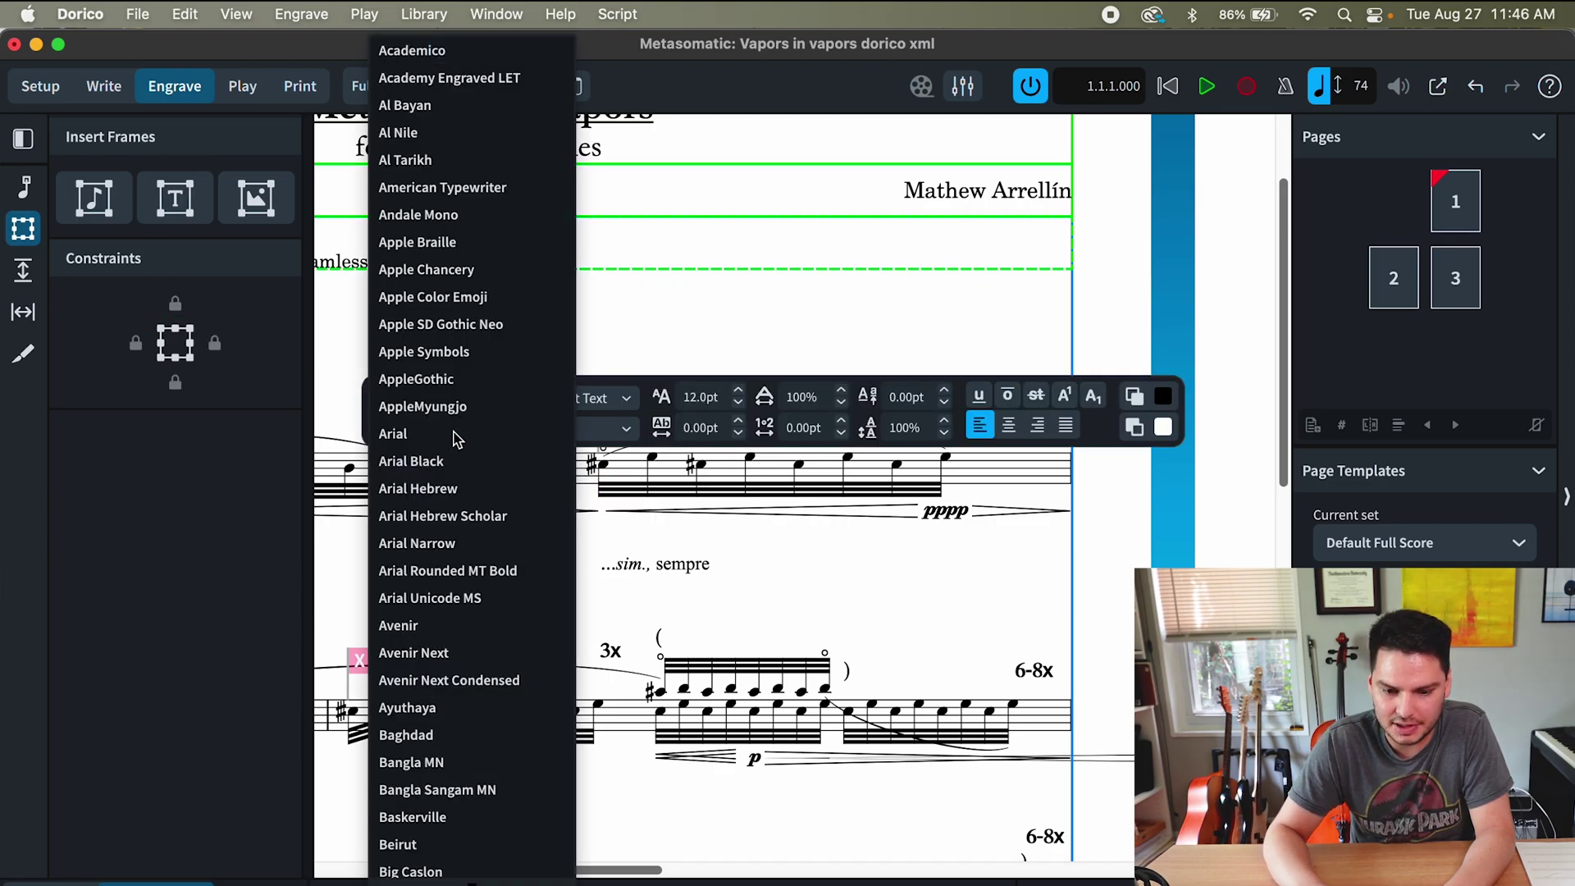
pyautogui.press('m')
pyautogui.click(457, 436)
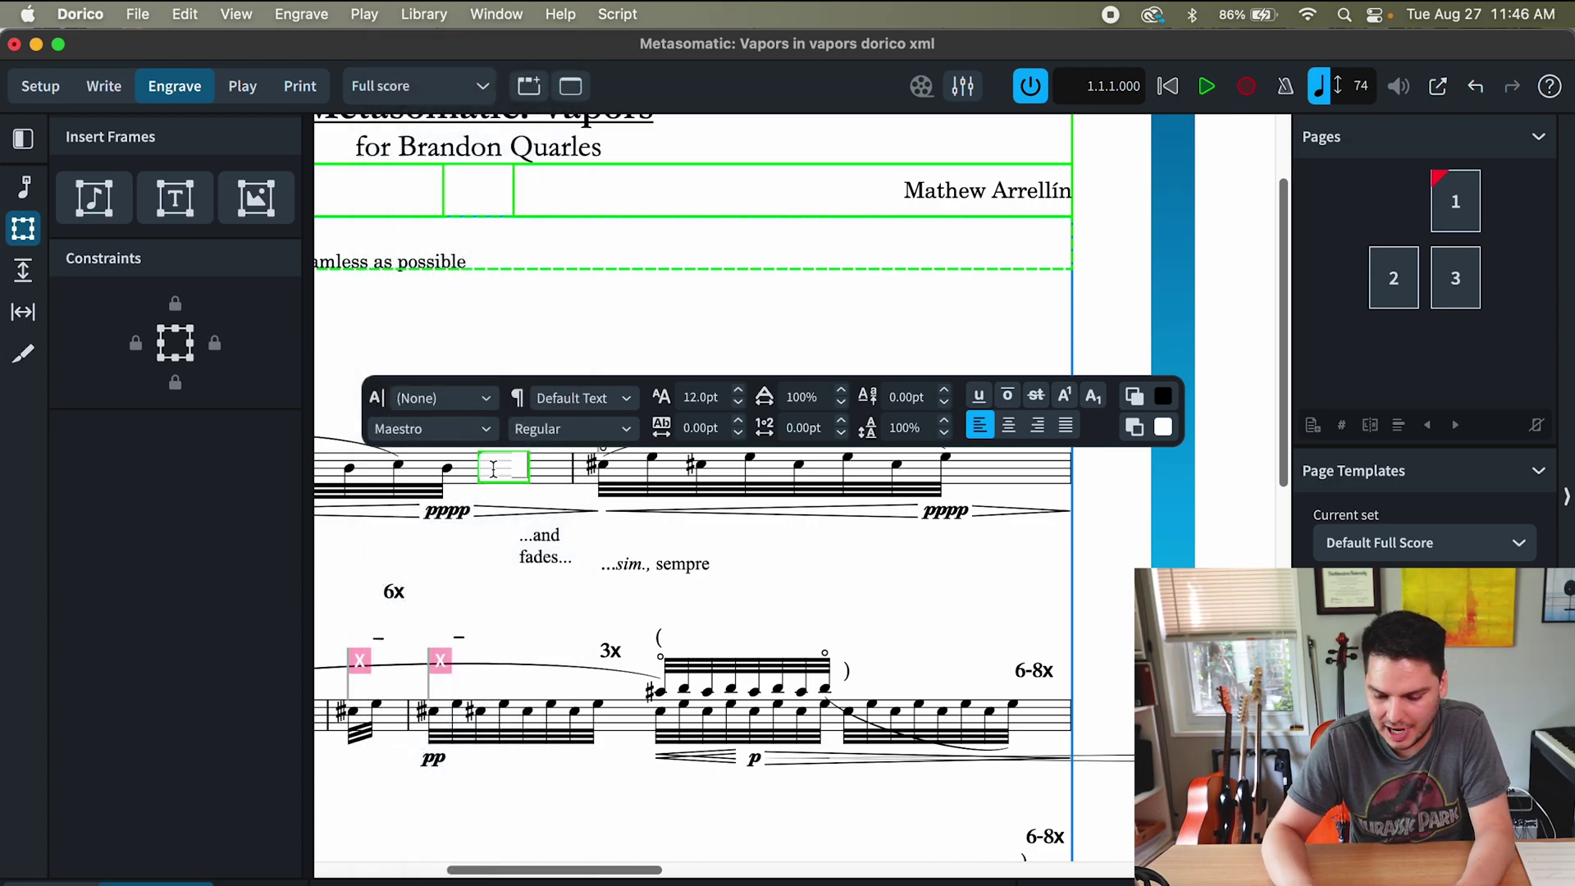
pyautogui.write('v')
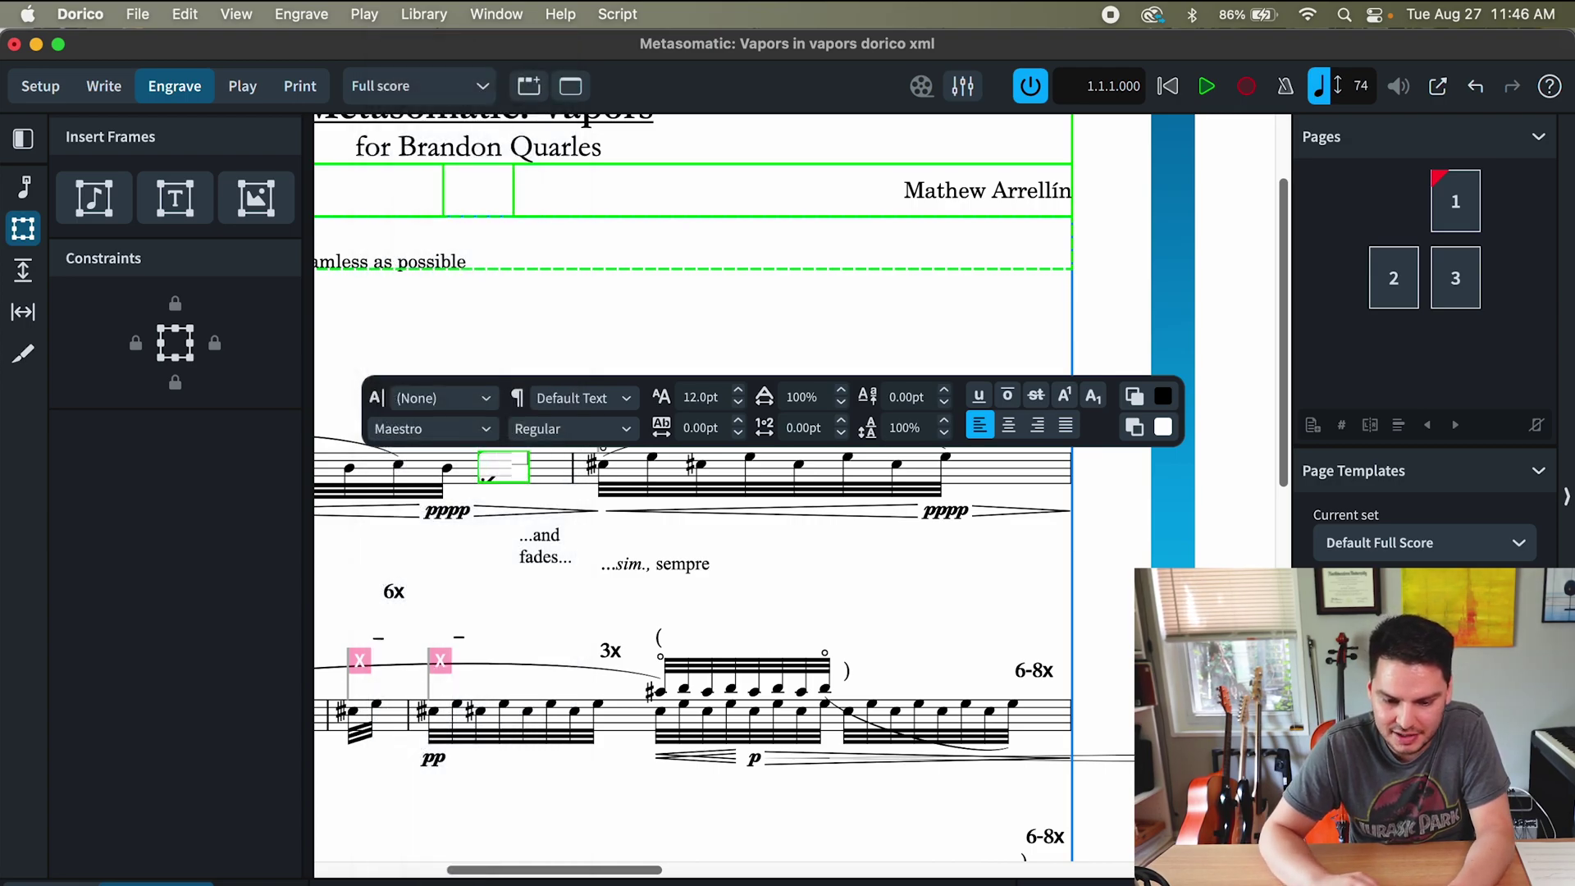
pyautogui.hotkey('shift', 'Left')
pyautogui.doubleClick(697, 397)
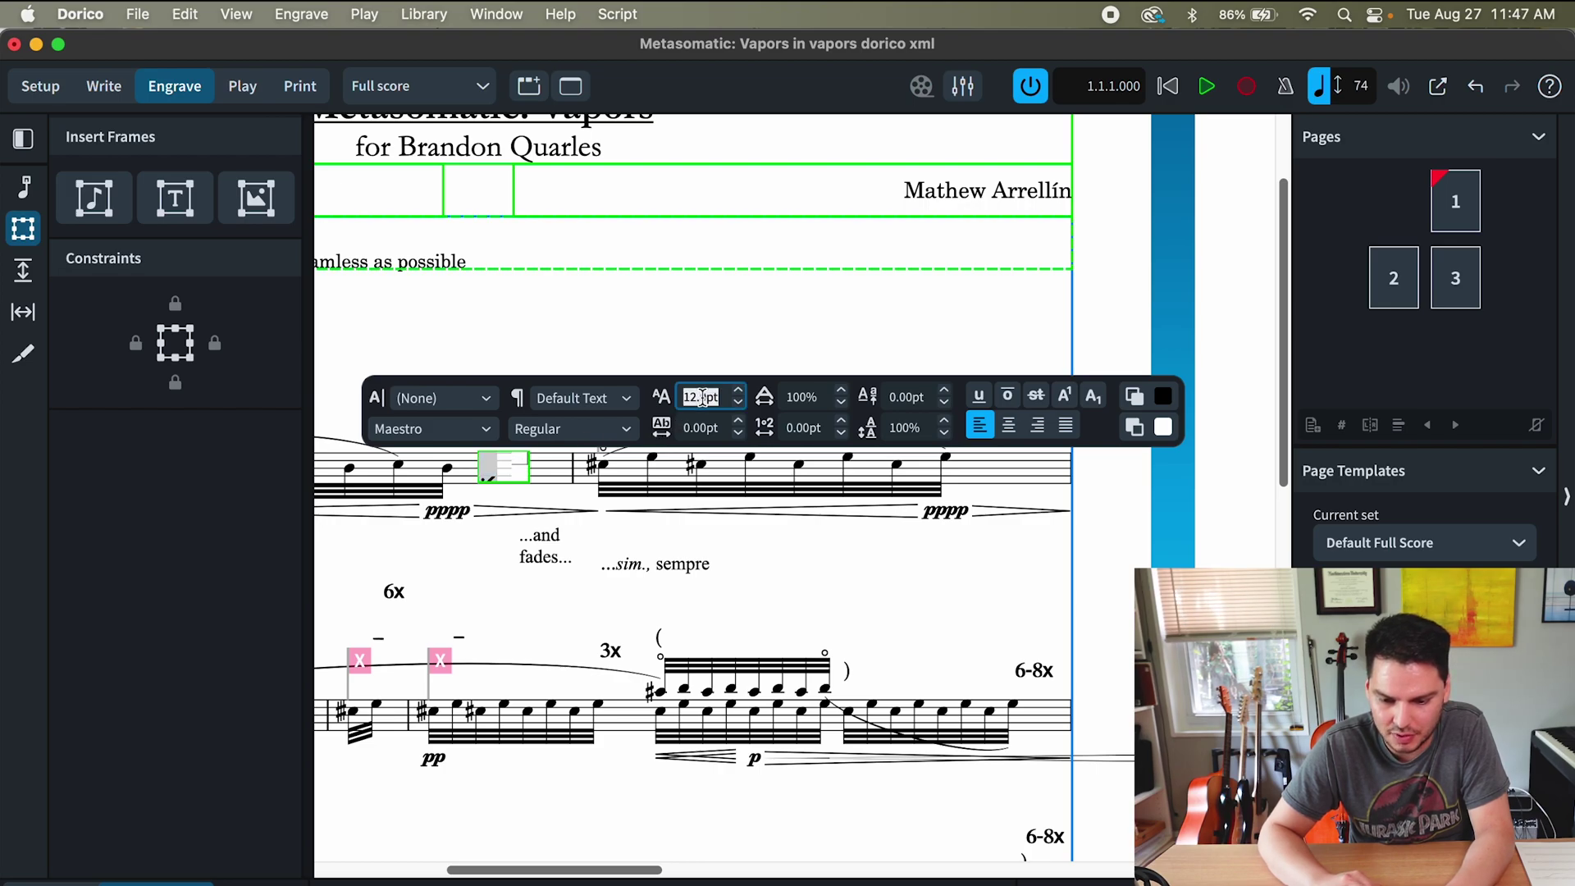
pyautogui.write('24')
pyautogui.press('Return')
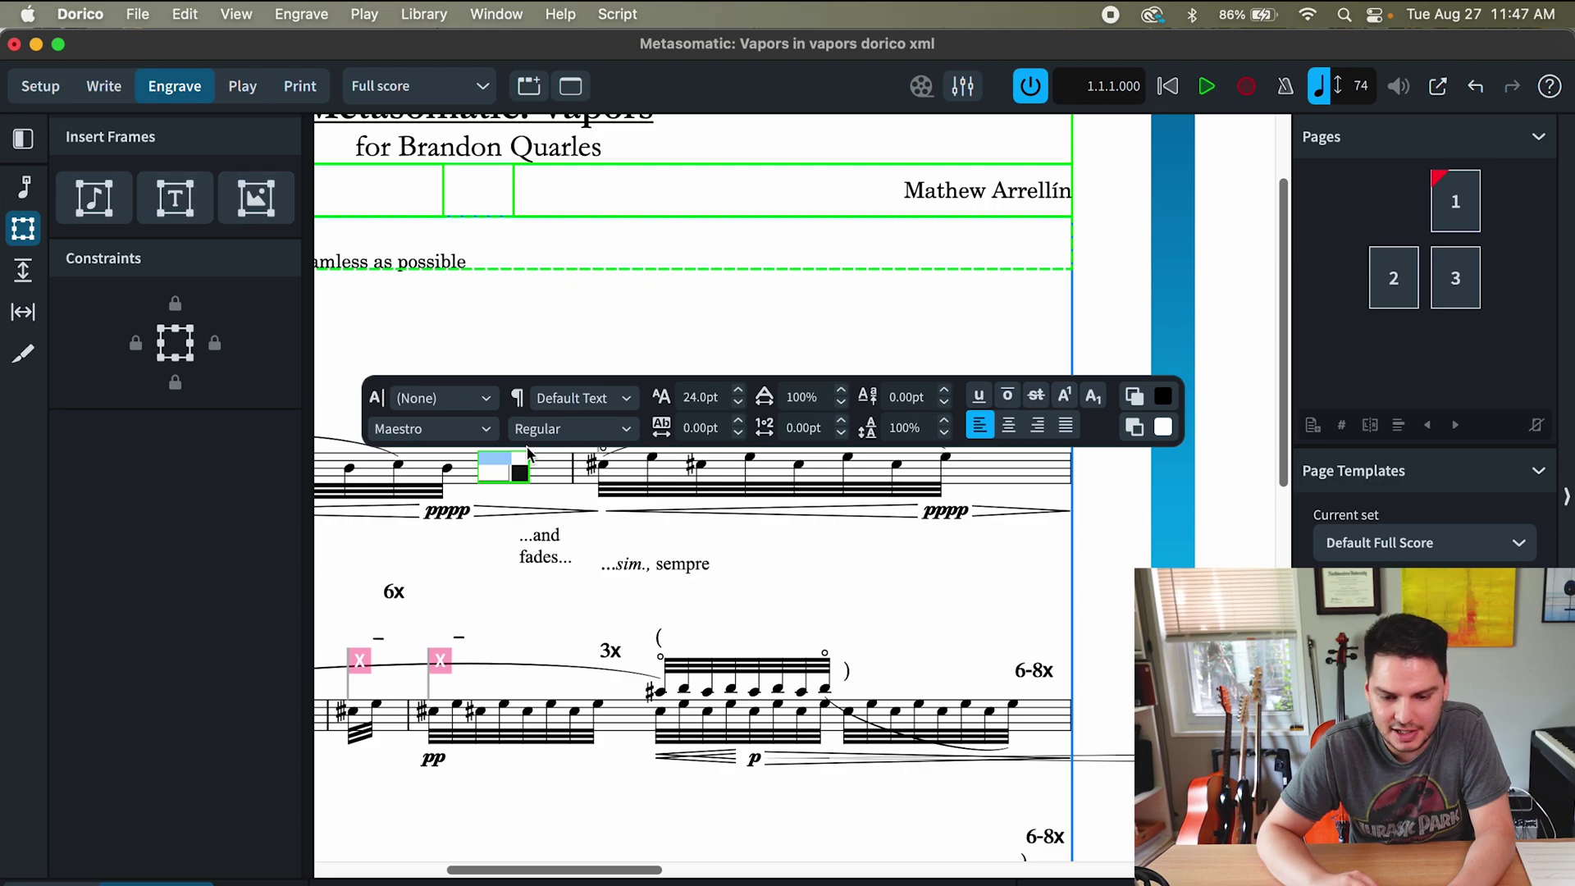
pyautogui.press('Escape')
# - Resize the repeat-symbol frame so it covers the bar
pyautogui.click(525, 480)
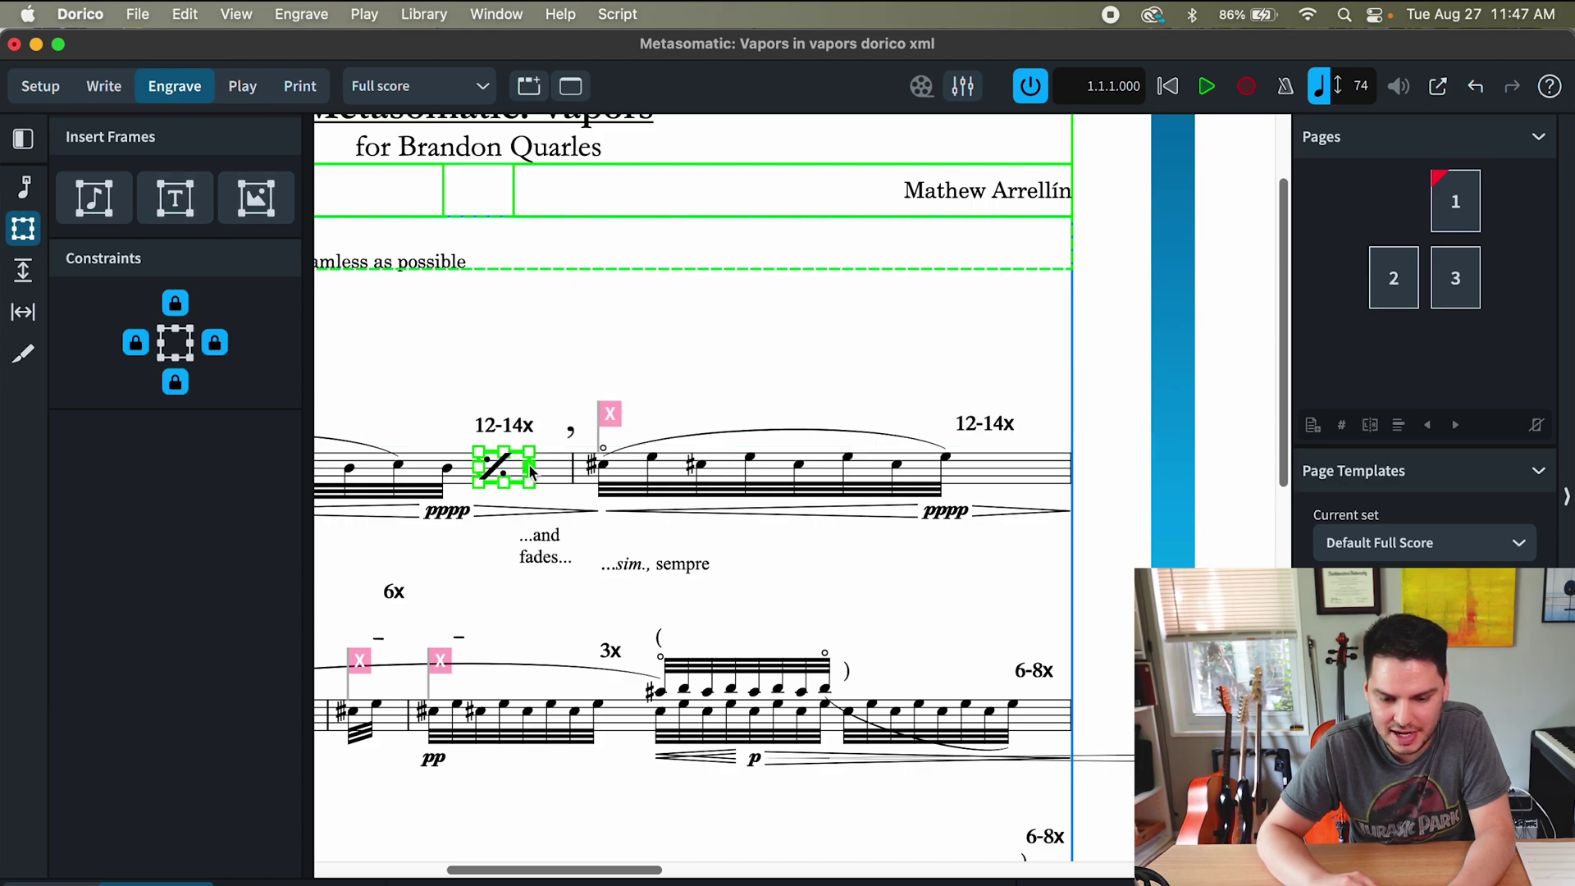
pyautogui.moveTo(529, 483); pyautogui.dragTo(517, 487)
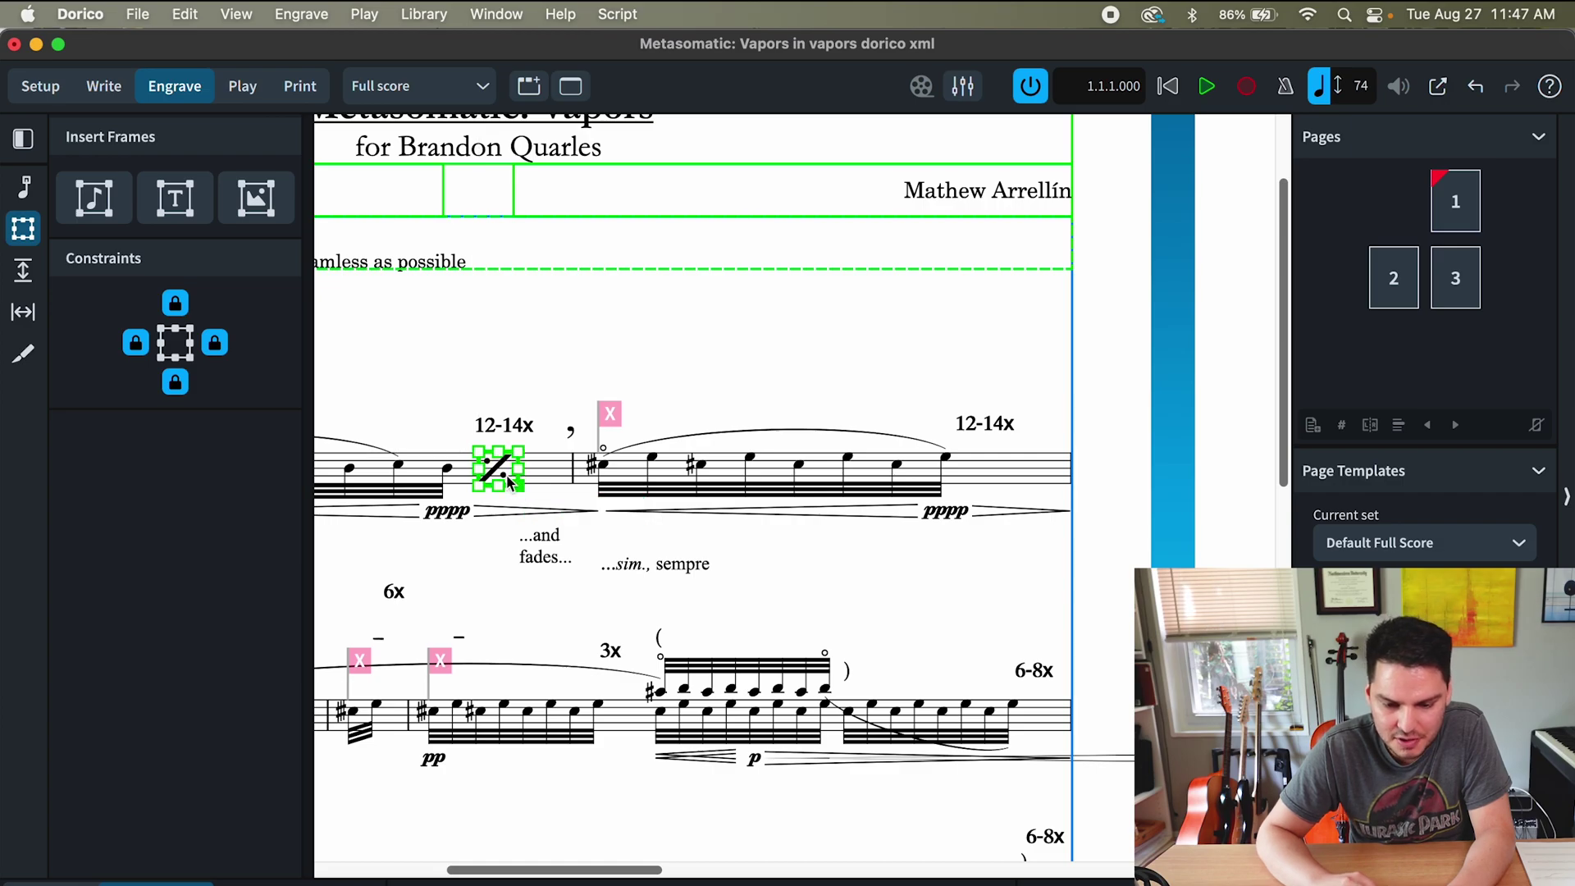
pyautogui.click(534, 420)
pyautogui.click(518, 480)
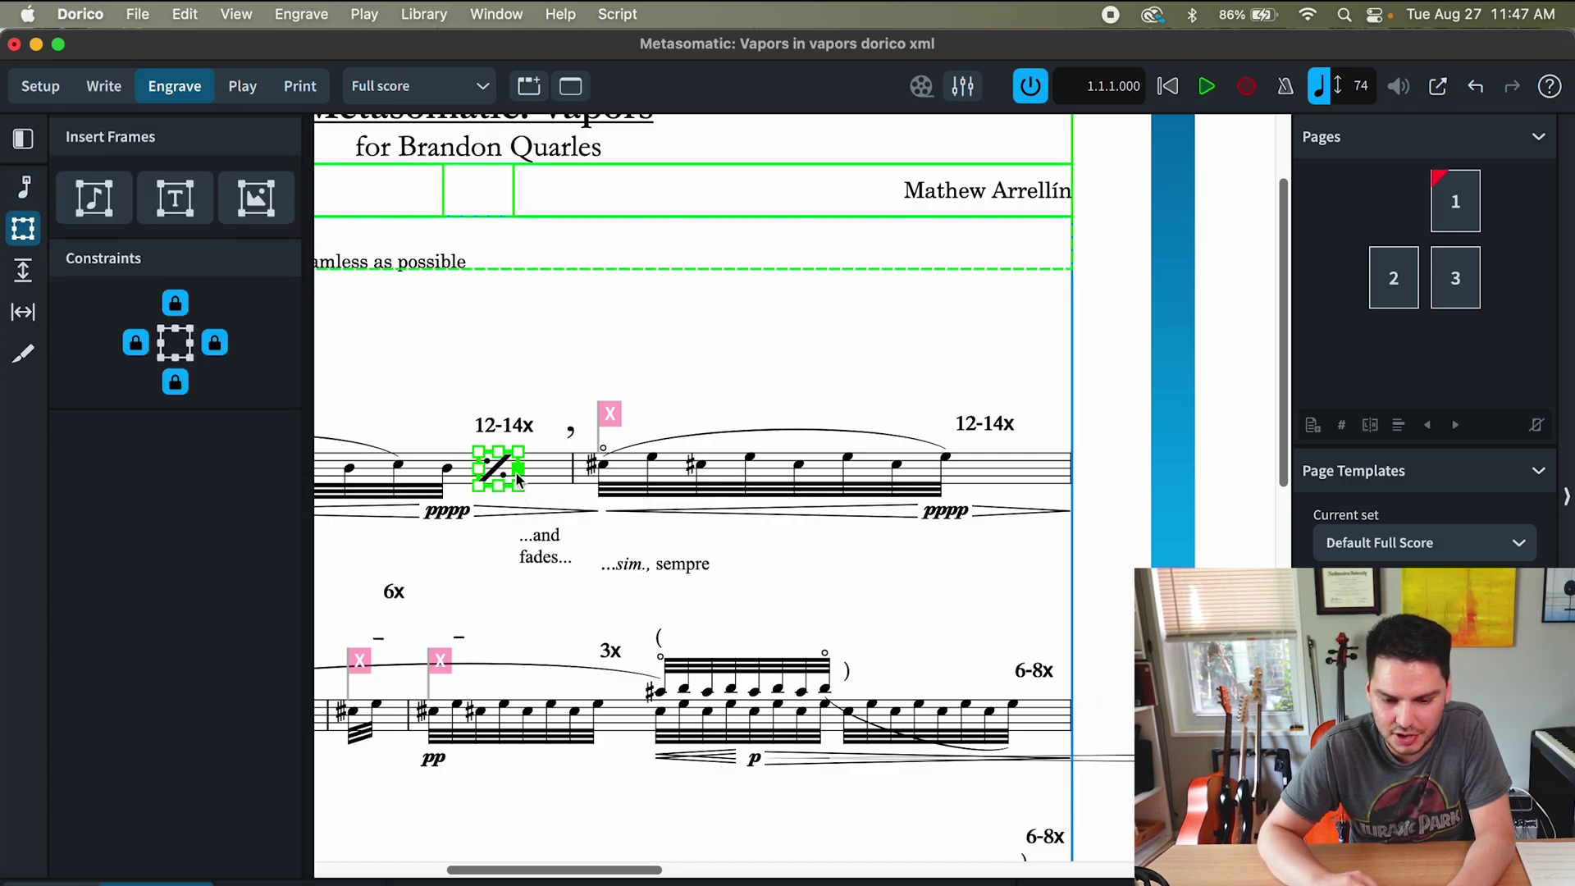
pyautogui.press('super+equal')
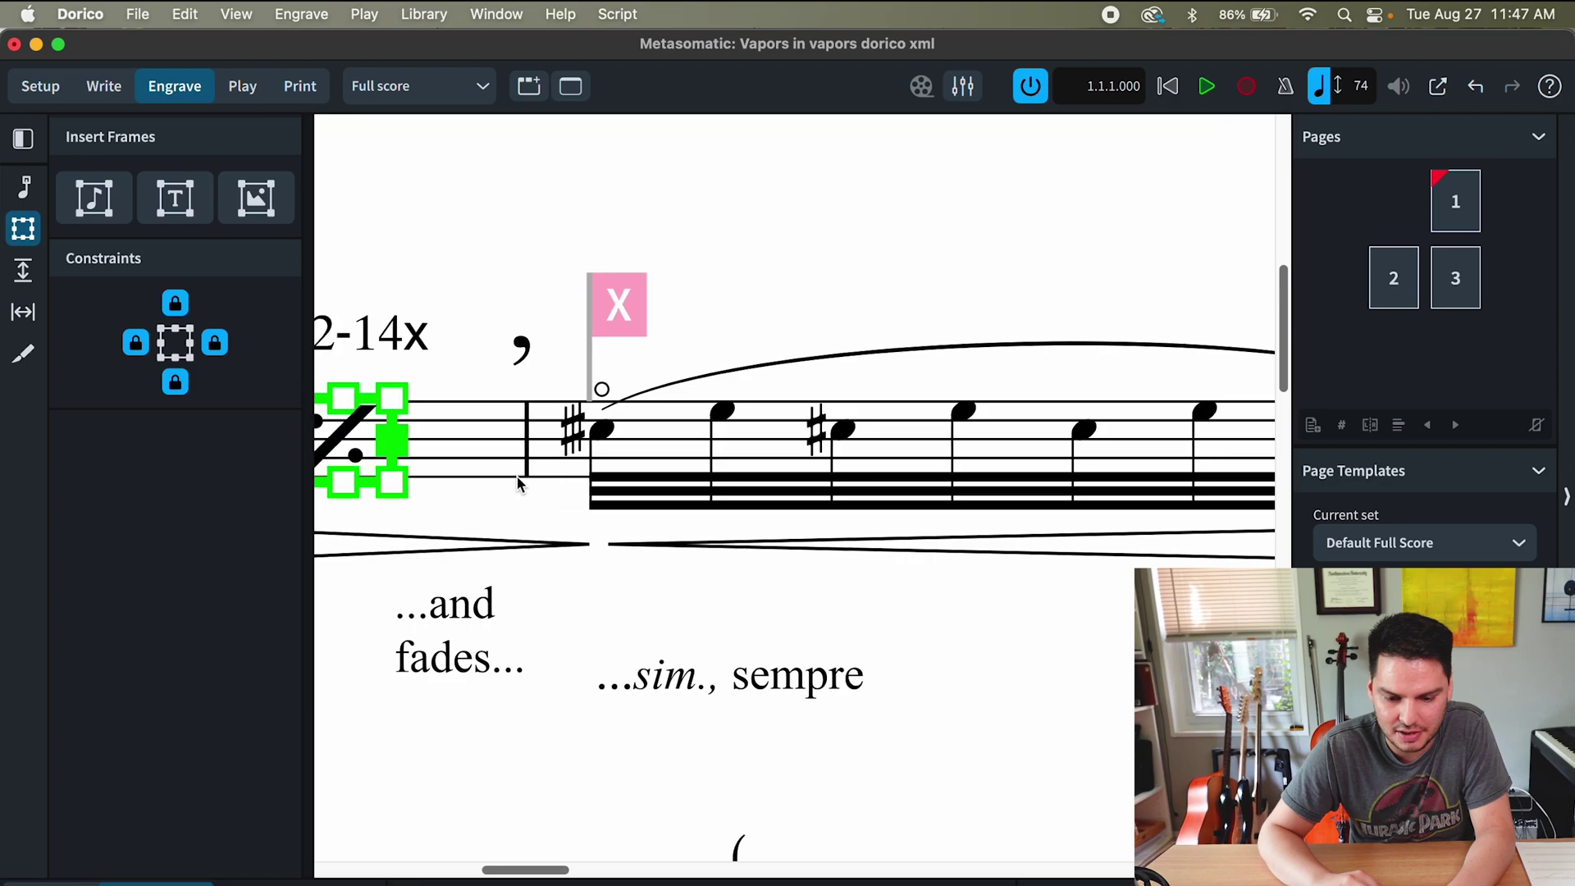
pyautogui.click(580, 479)
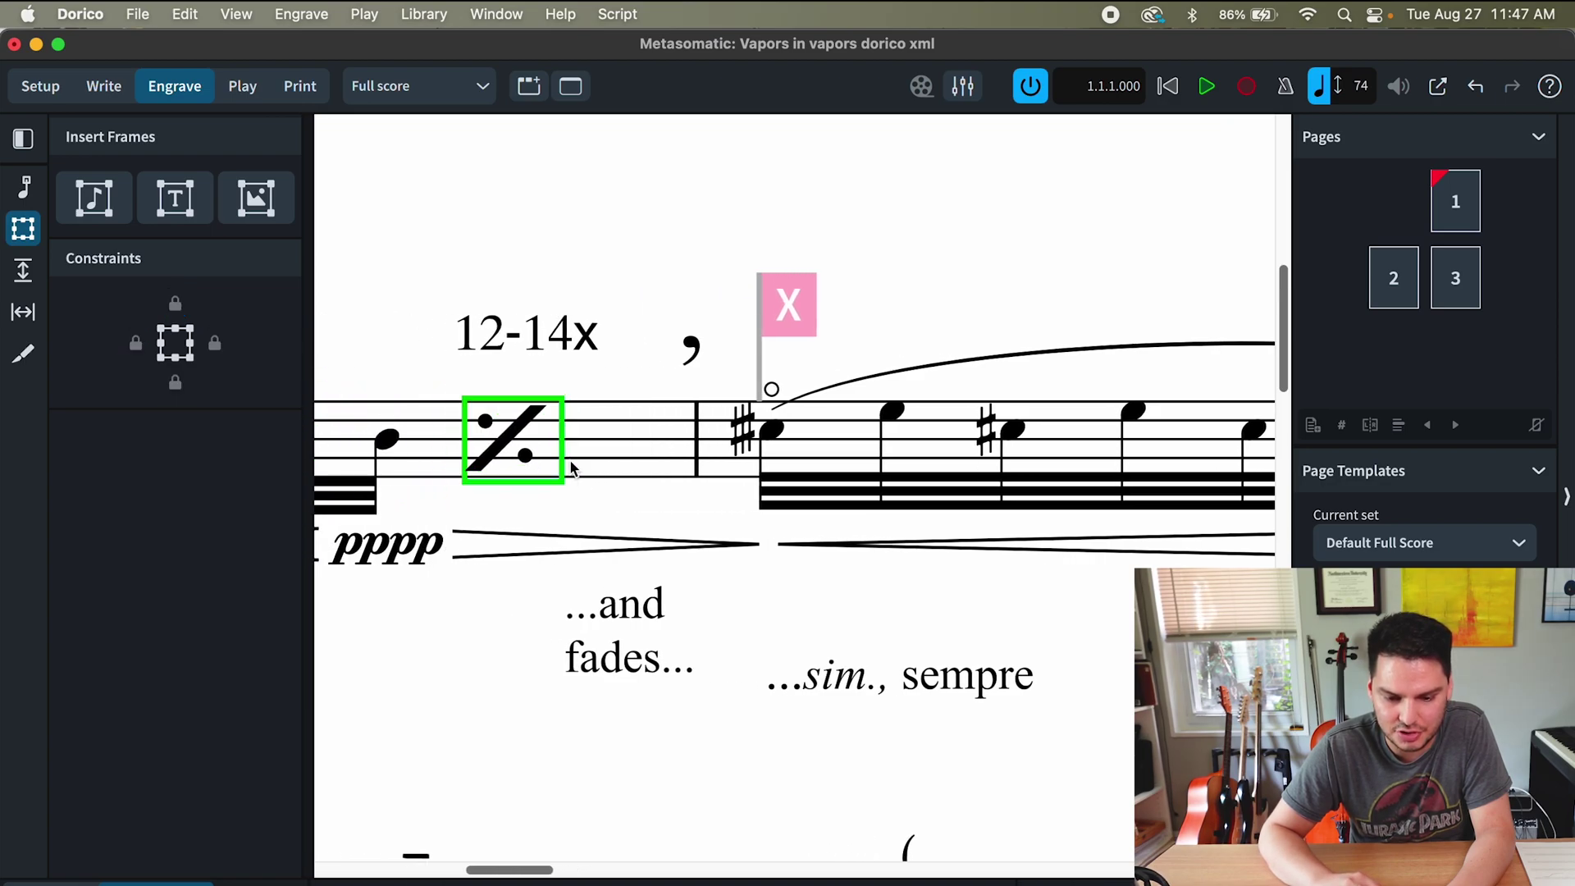
pyautogui.click(558, 461)
pyautogui.moveTo(564, 460)
pyautogui.mouseDown()
pyautogui.moveTo(568, 485)
pyautogui.moveTo(566, 468)
pyautogui.mouseUp()
# - Set the 12-14x marking in bold Times New Roman
pyautogui.press('super+2')
pyautogui.click(534, 345)
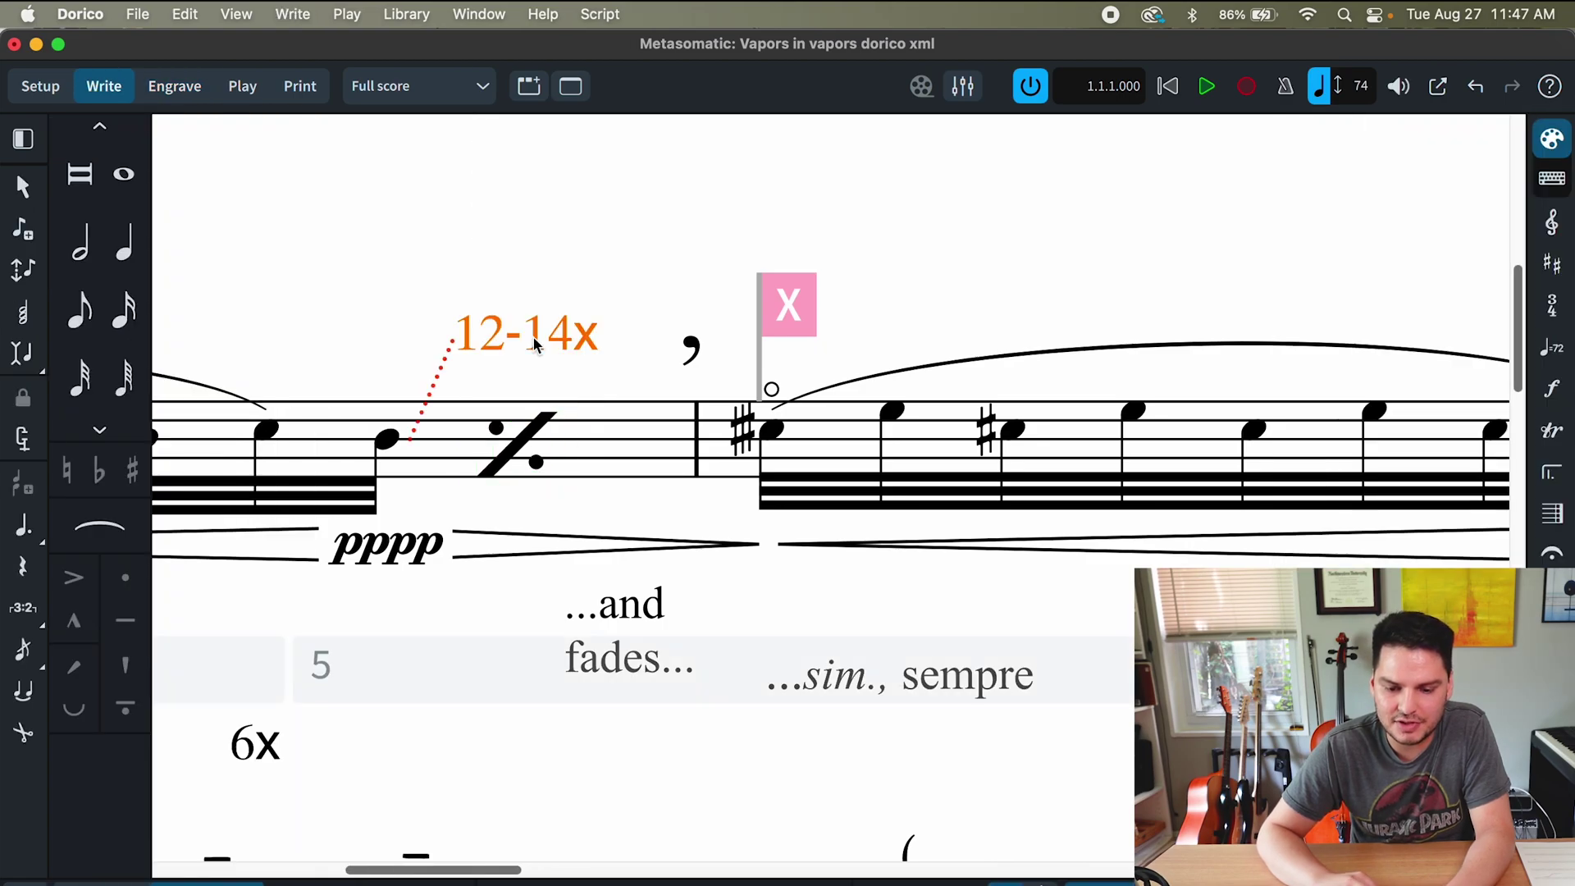
pyautogui.doubleClick(534, 345)
pyautogui.press('super+a')
pyautogui.click(534, 275)
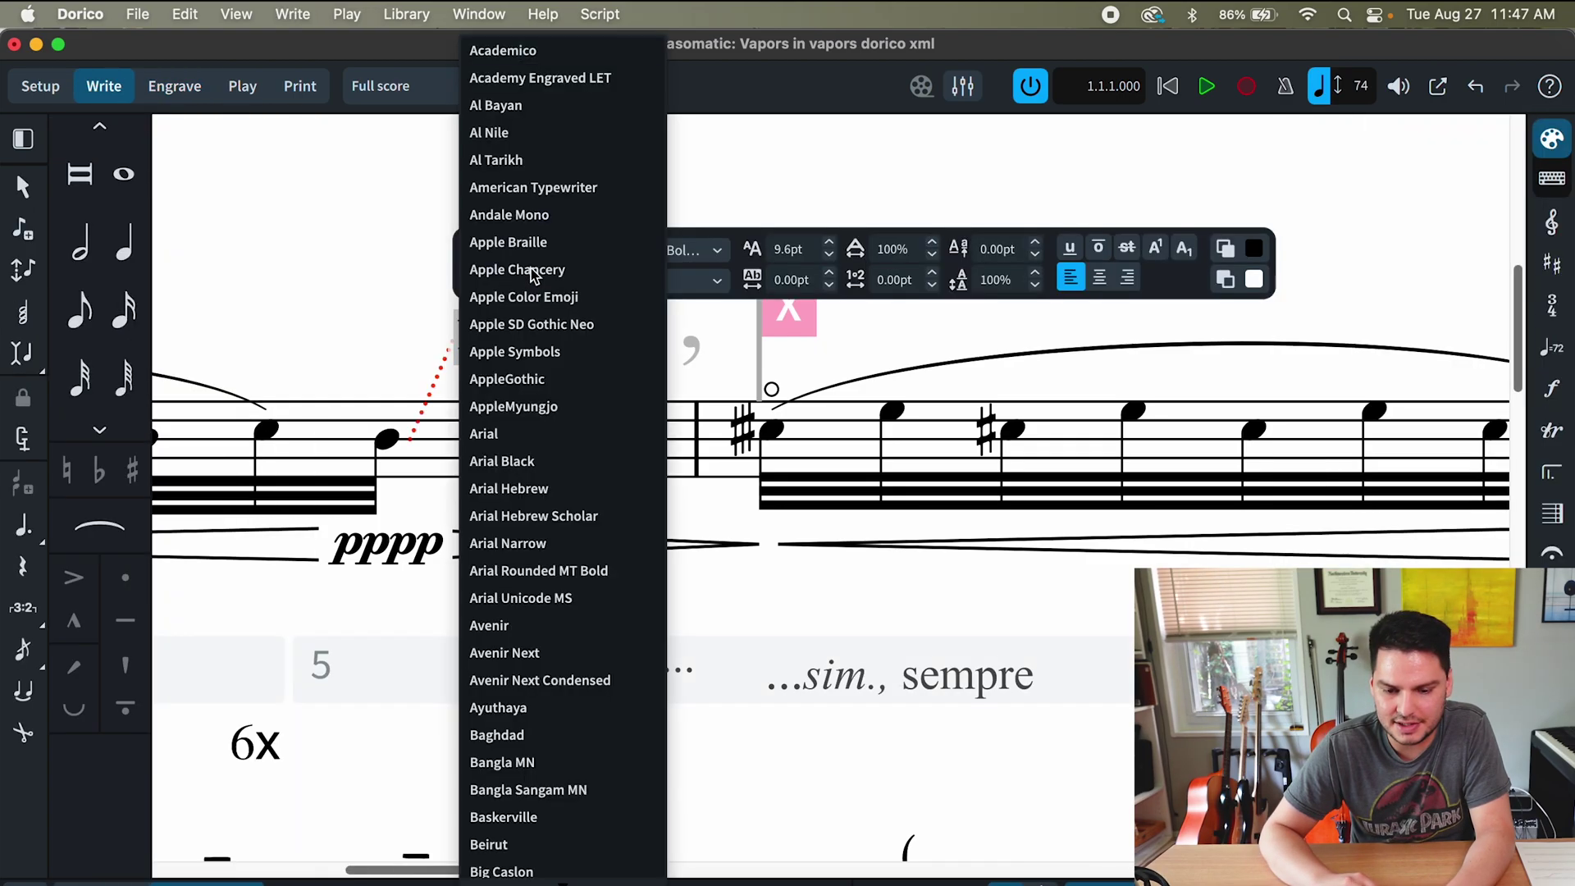
pyautogui.write('Times')
pyautogui.press('Return')
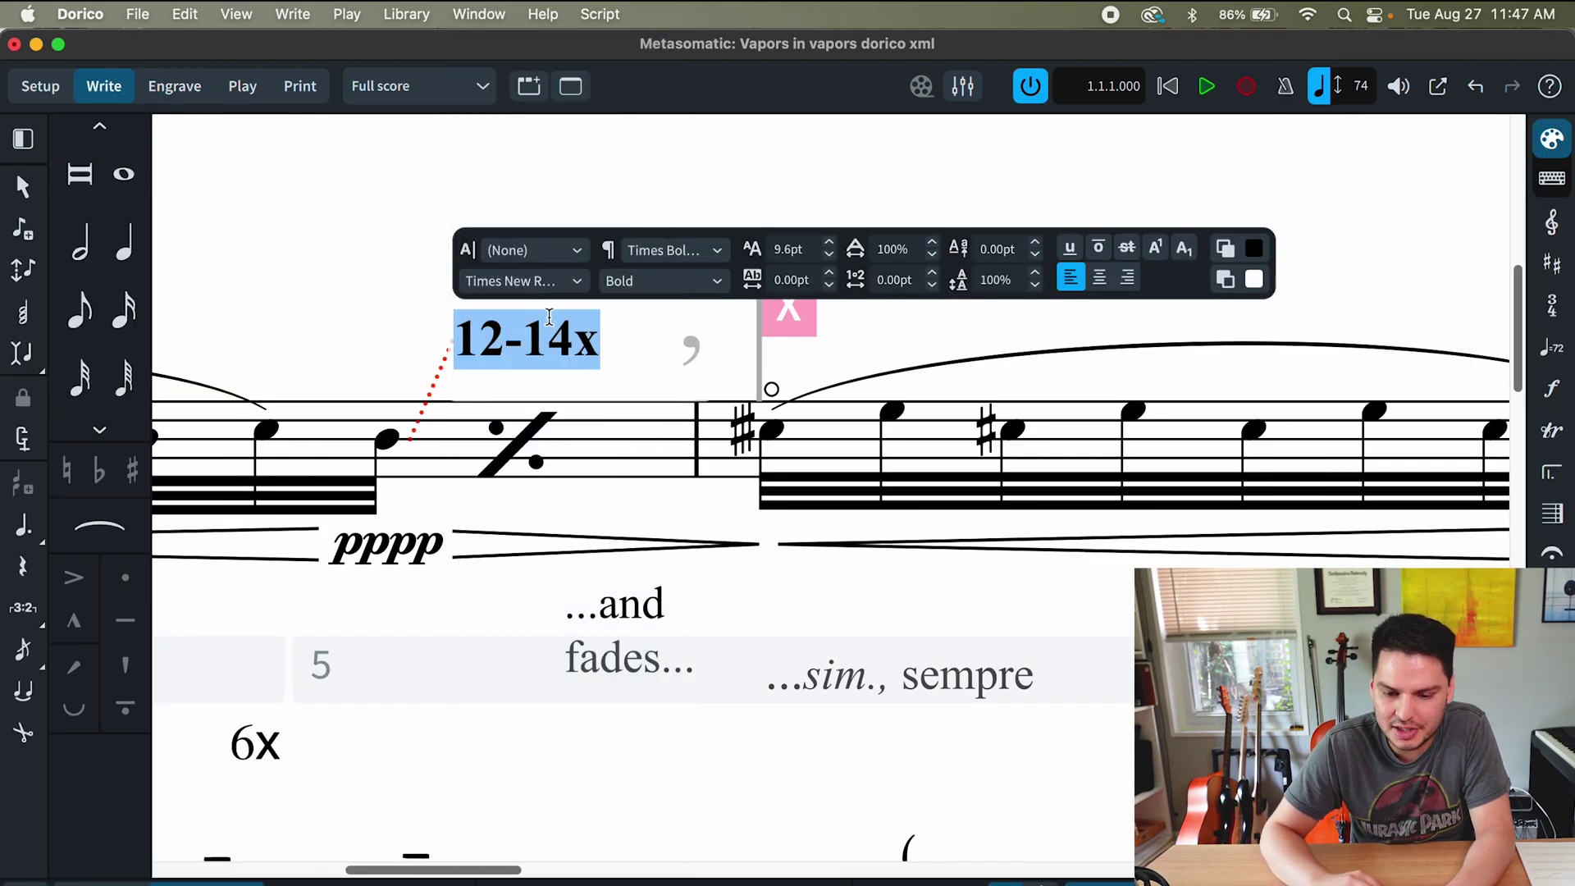
pyautogui.press('super+b')
pyautogui.press('super+b')
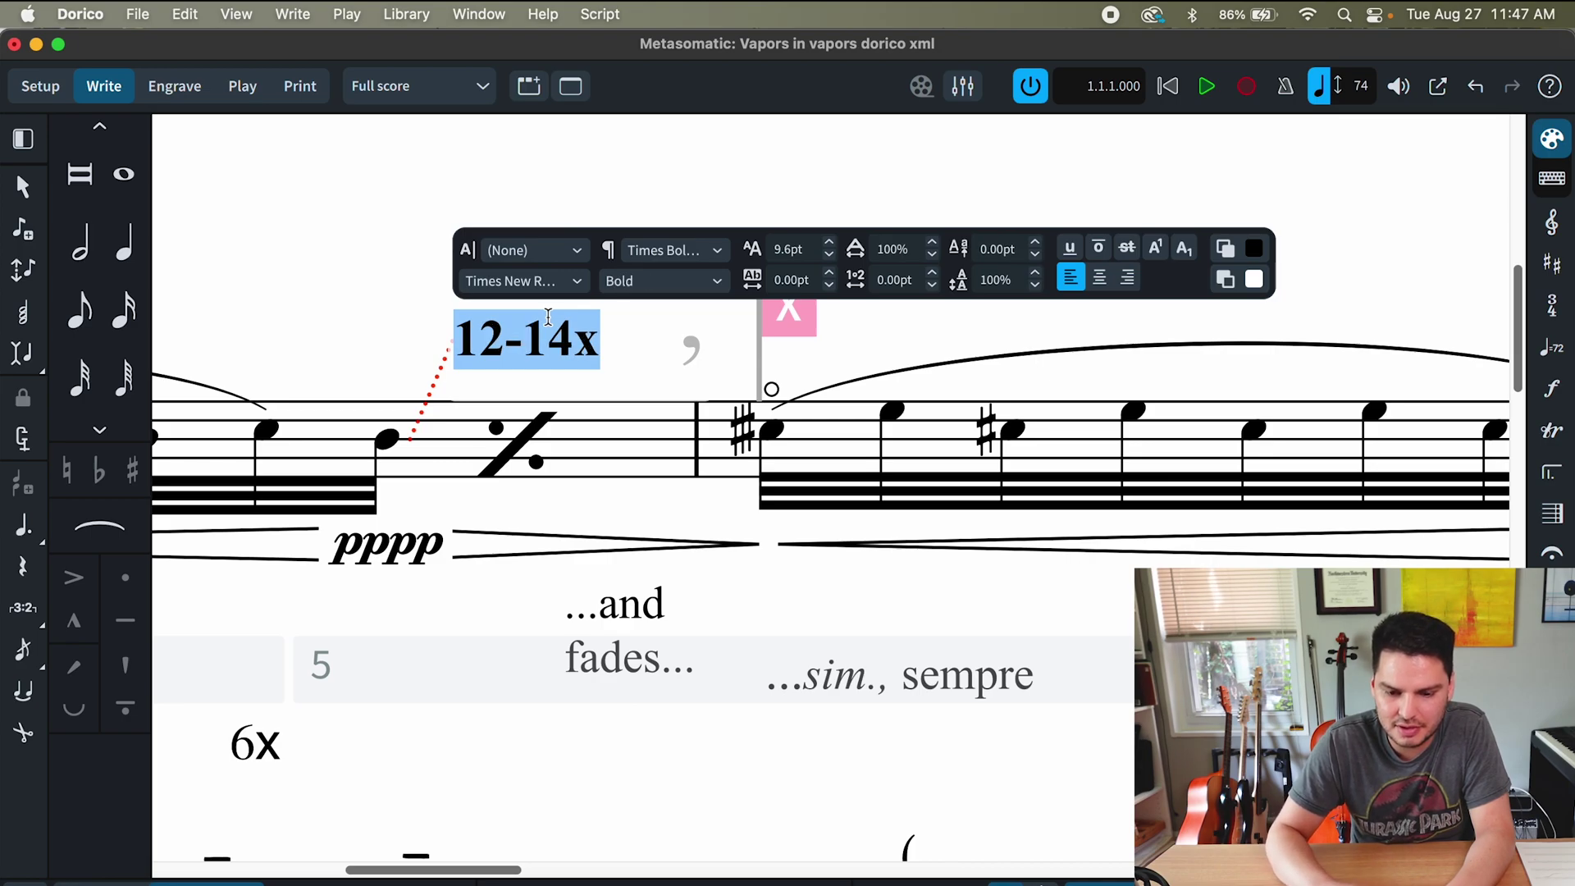
pyautogui.moveTo(4, 402); pyautogui.dragTo(330, 402)
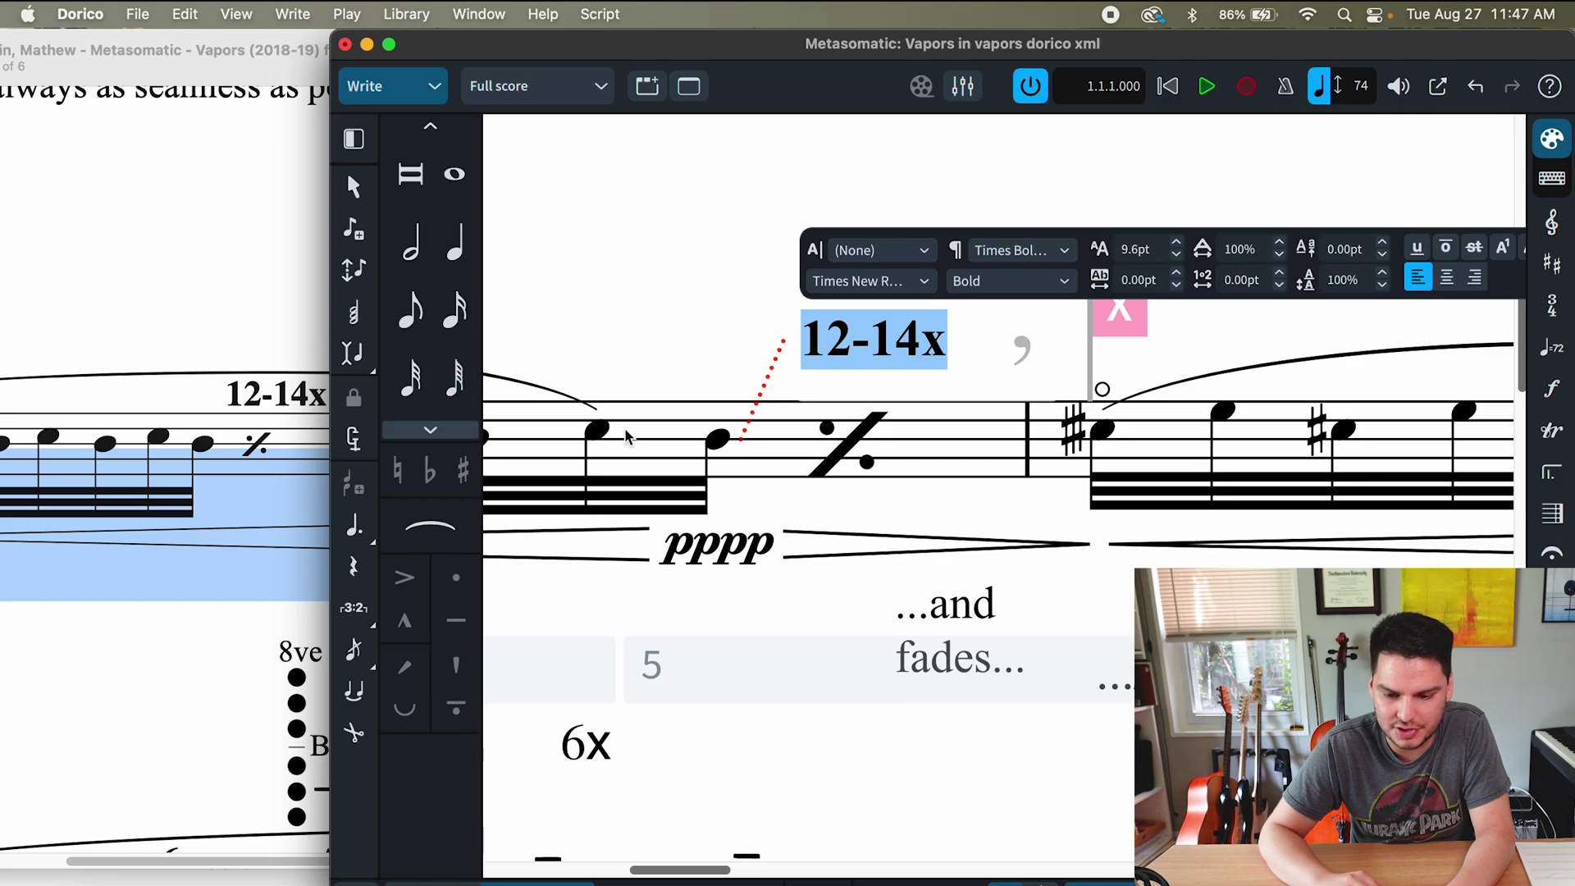
pyautogui.press('Escape')
# - Create a 14pt text item at the repeat slash, then discard it empty
pyautogui.keyDown('shift'); pyautogui.click(843, 451); pyautogui.keyUp('shift')
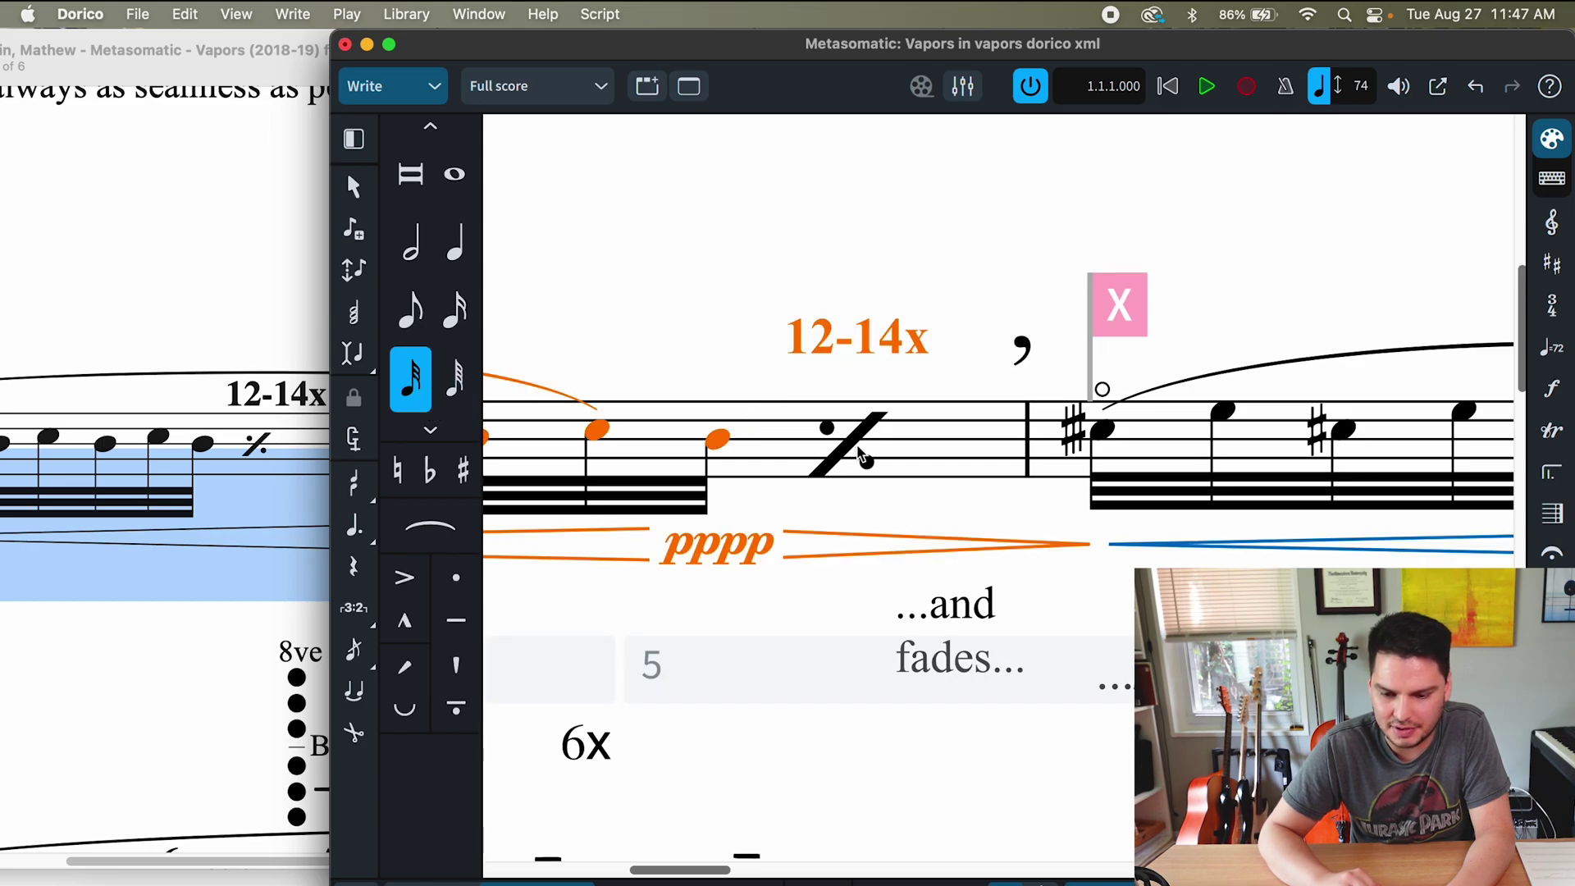
pyautogui.hotkey('shift', 'x')
pyautogui.moveTo(853, 415); pyautogui.dragTo(861, 441)
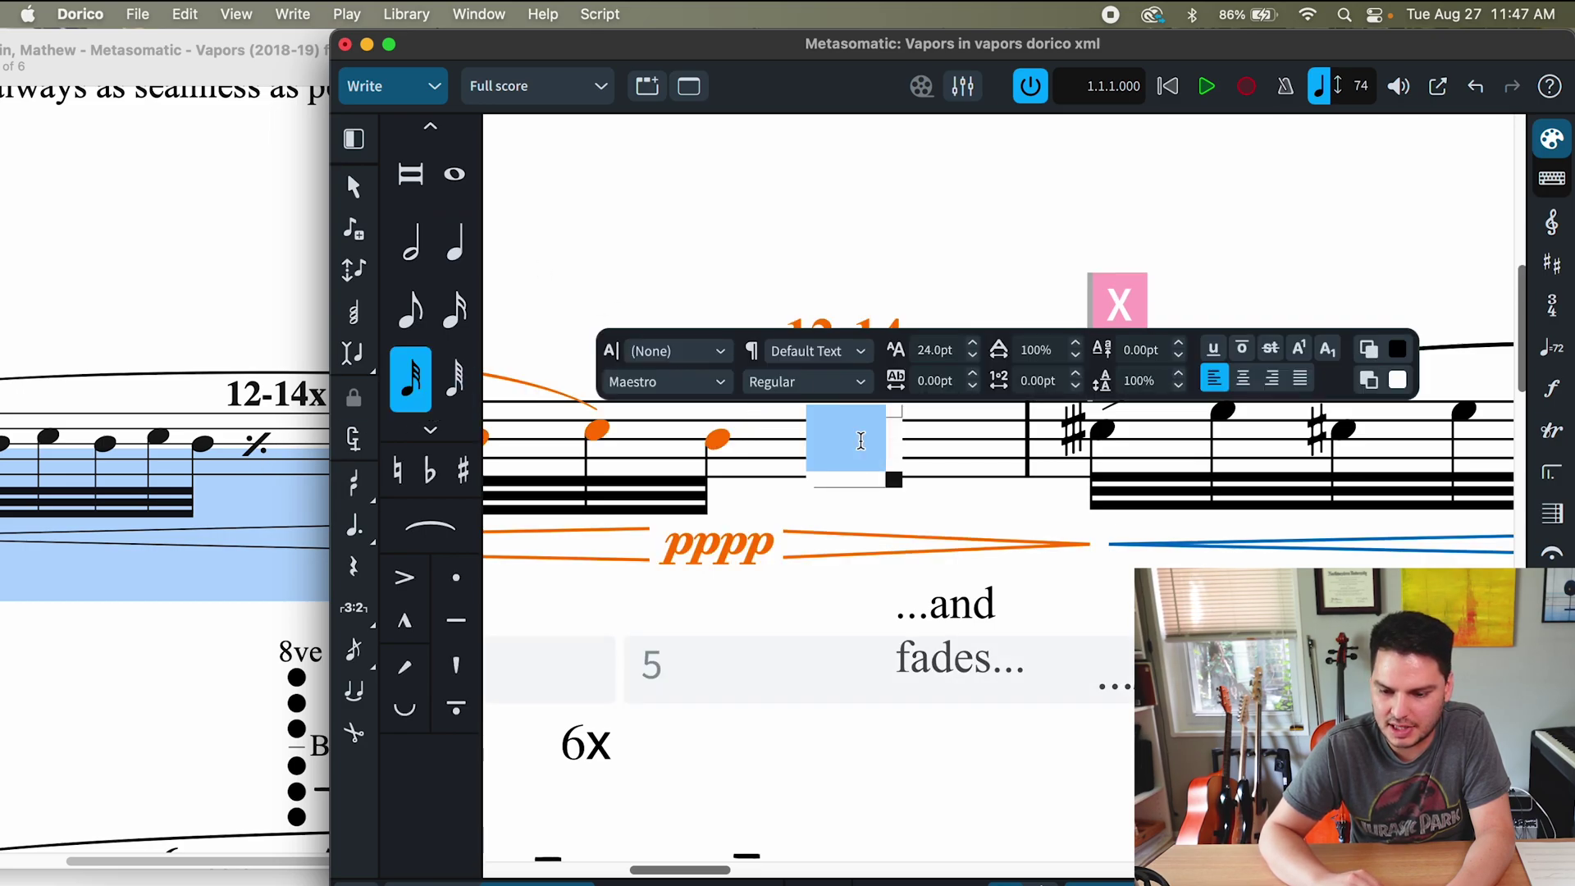
pyautogui.click(929, 351)
pyautogui.write('14')
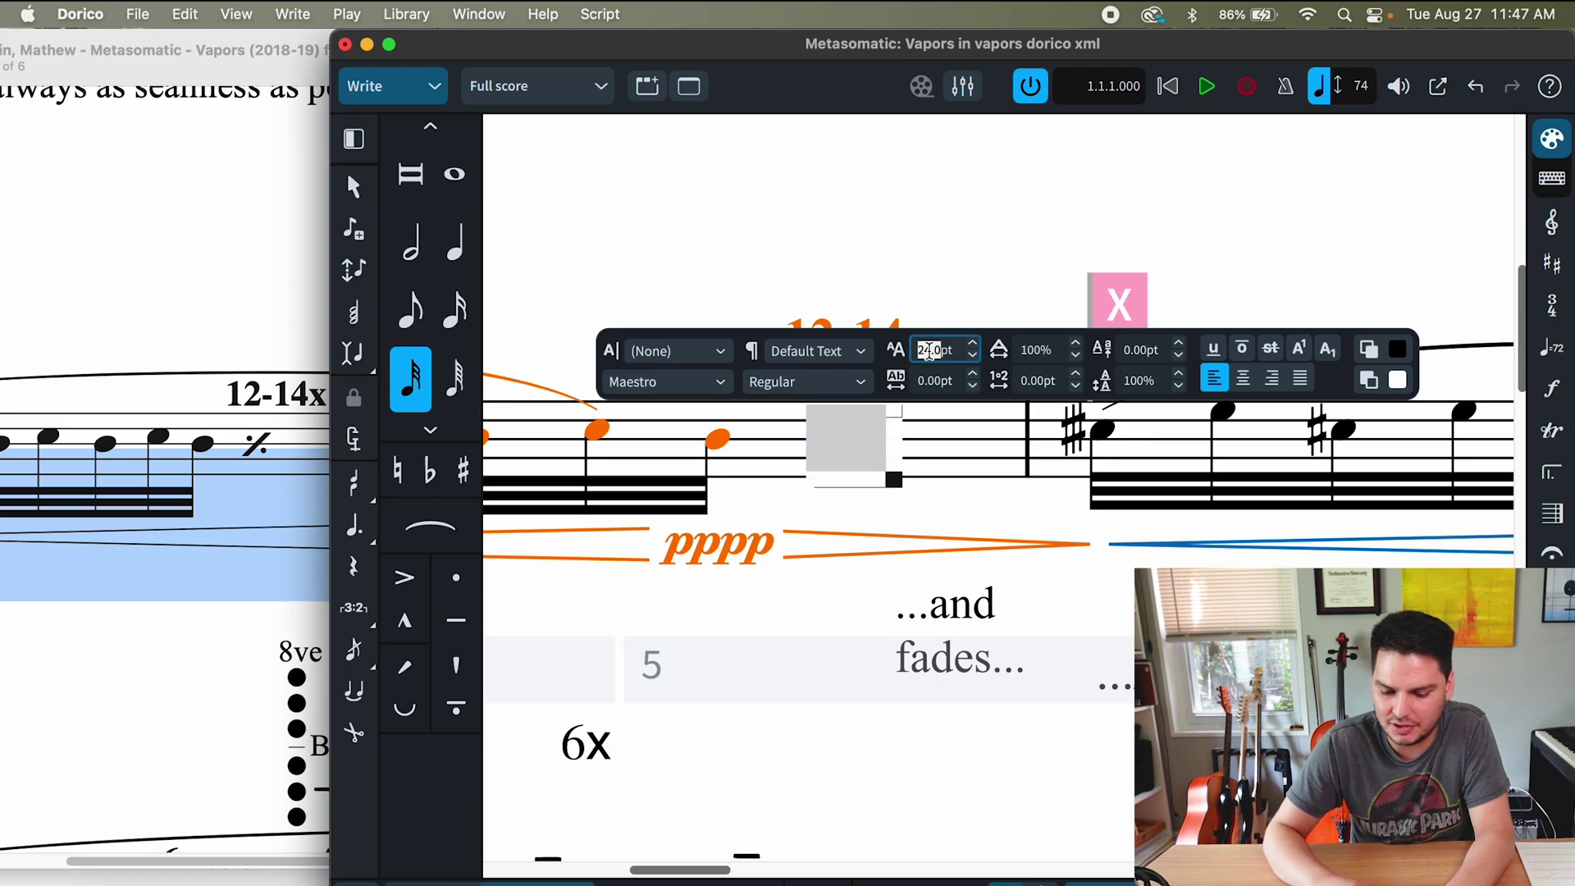
pyautogui.press('Return')
pyautogui.click(916, 548)
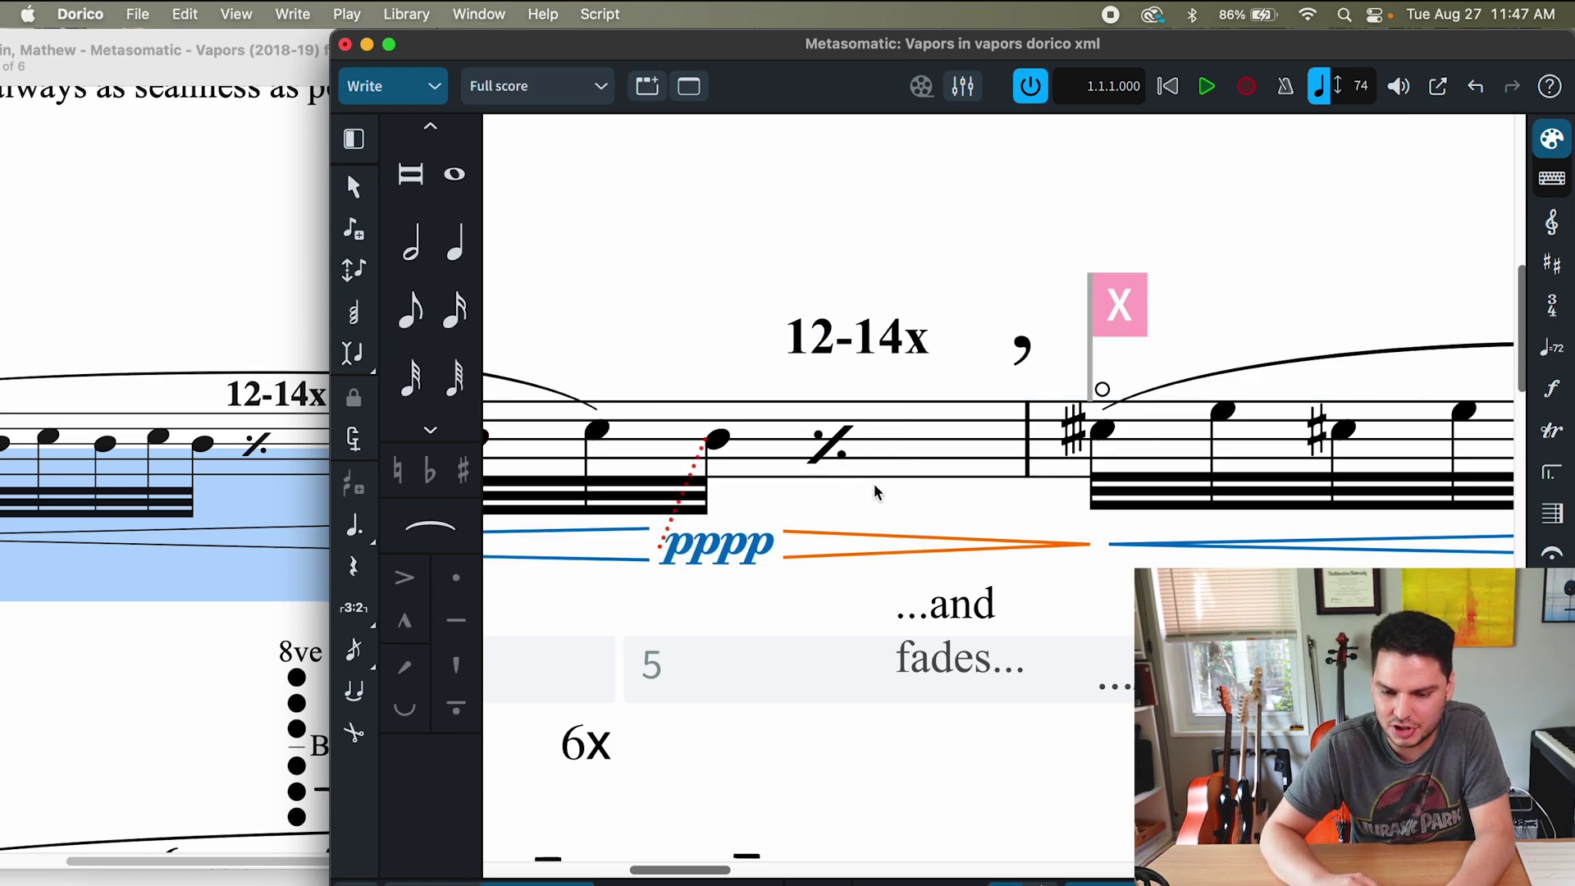
pyautogui.press('super+a')
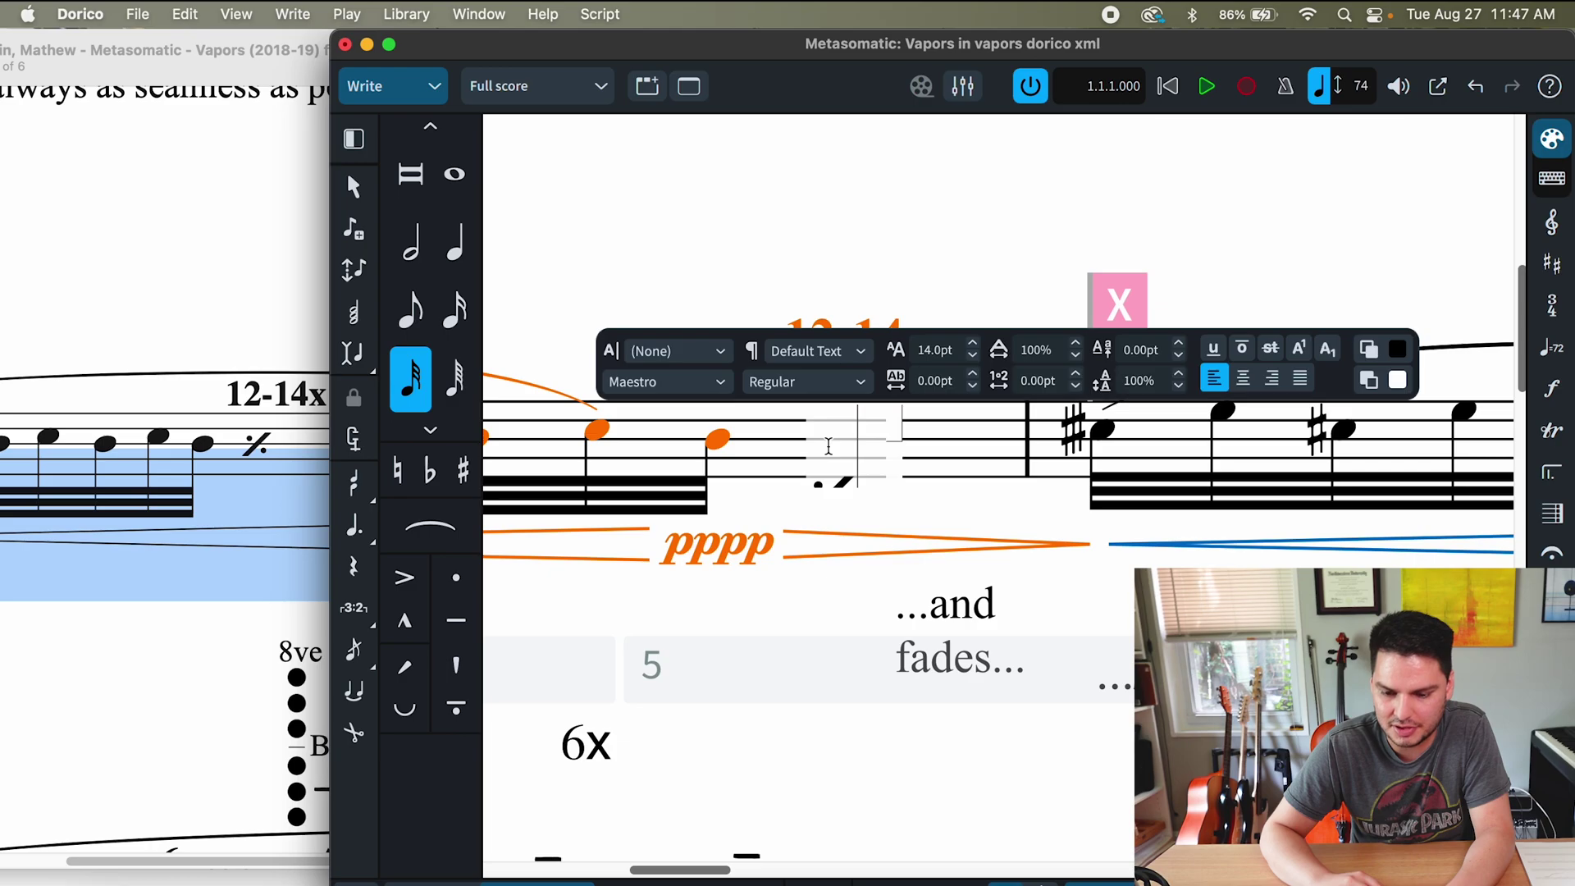
pyautogui.click(392, 86)
# - In Engrave mode with the Frames tool, select the text frame holding the repeat-bar symbol
pyautogui.click(373, 182)
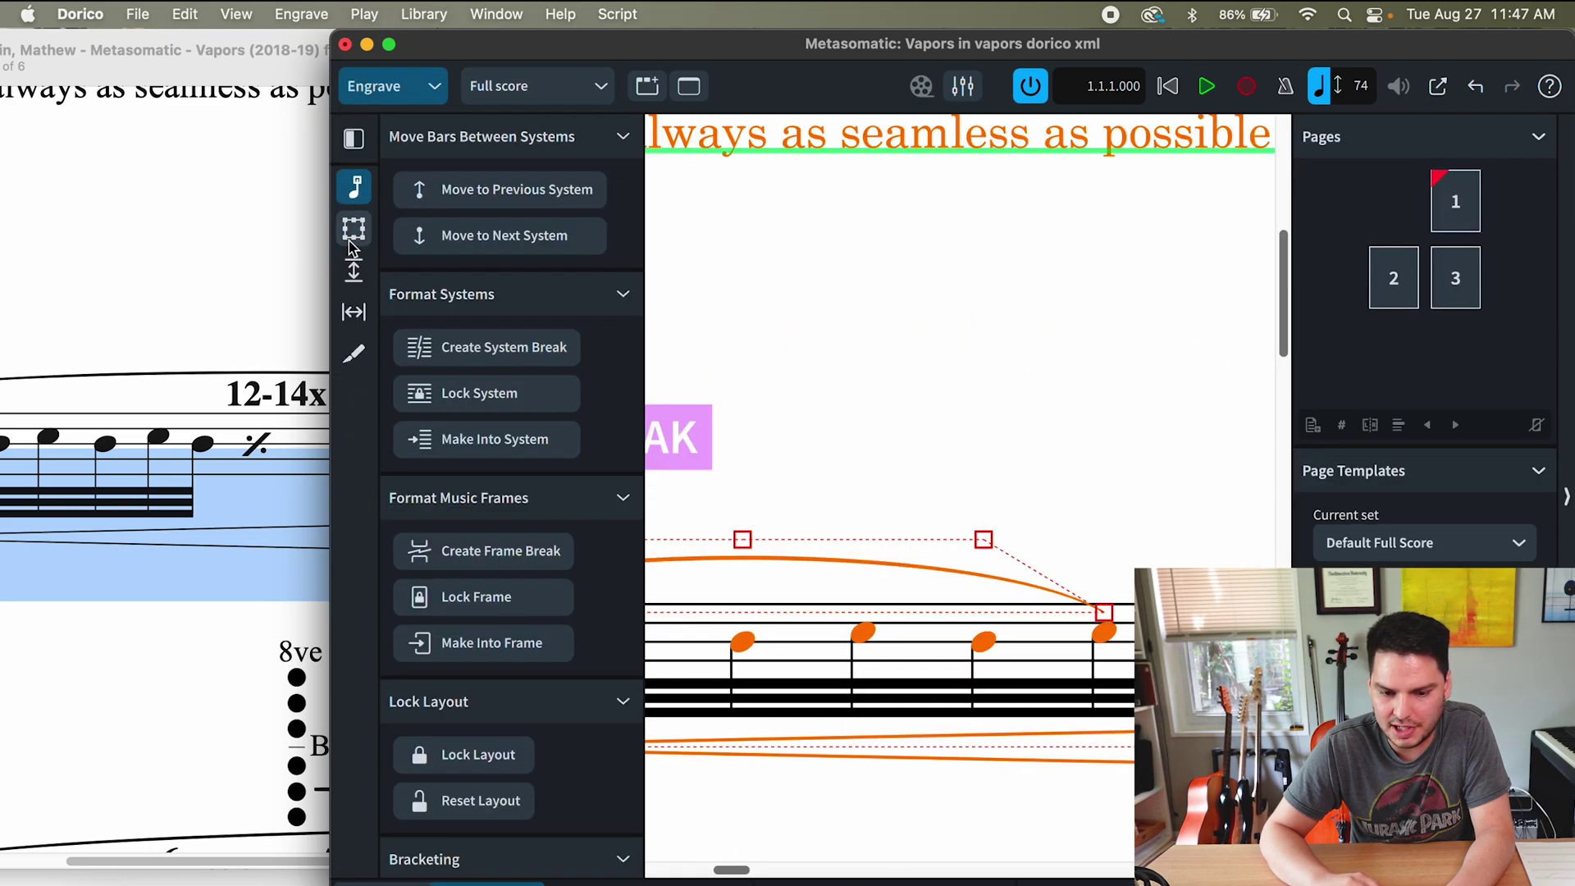
pyautogui.click(353, 228)
pyautogui.scroll(2, 851, 520)
pyautogui.hscroll(2, 941, 648)
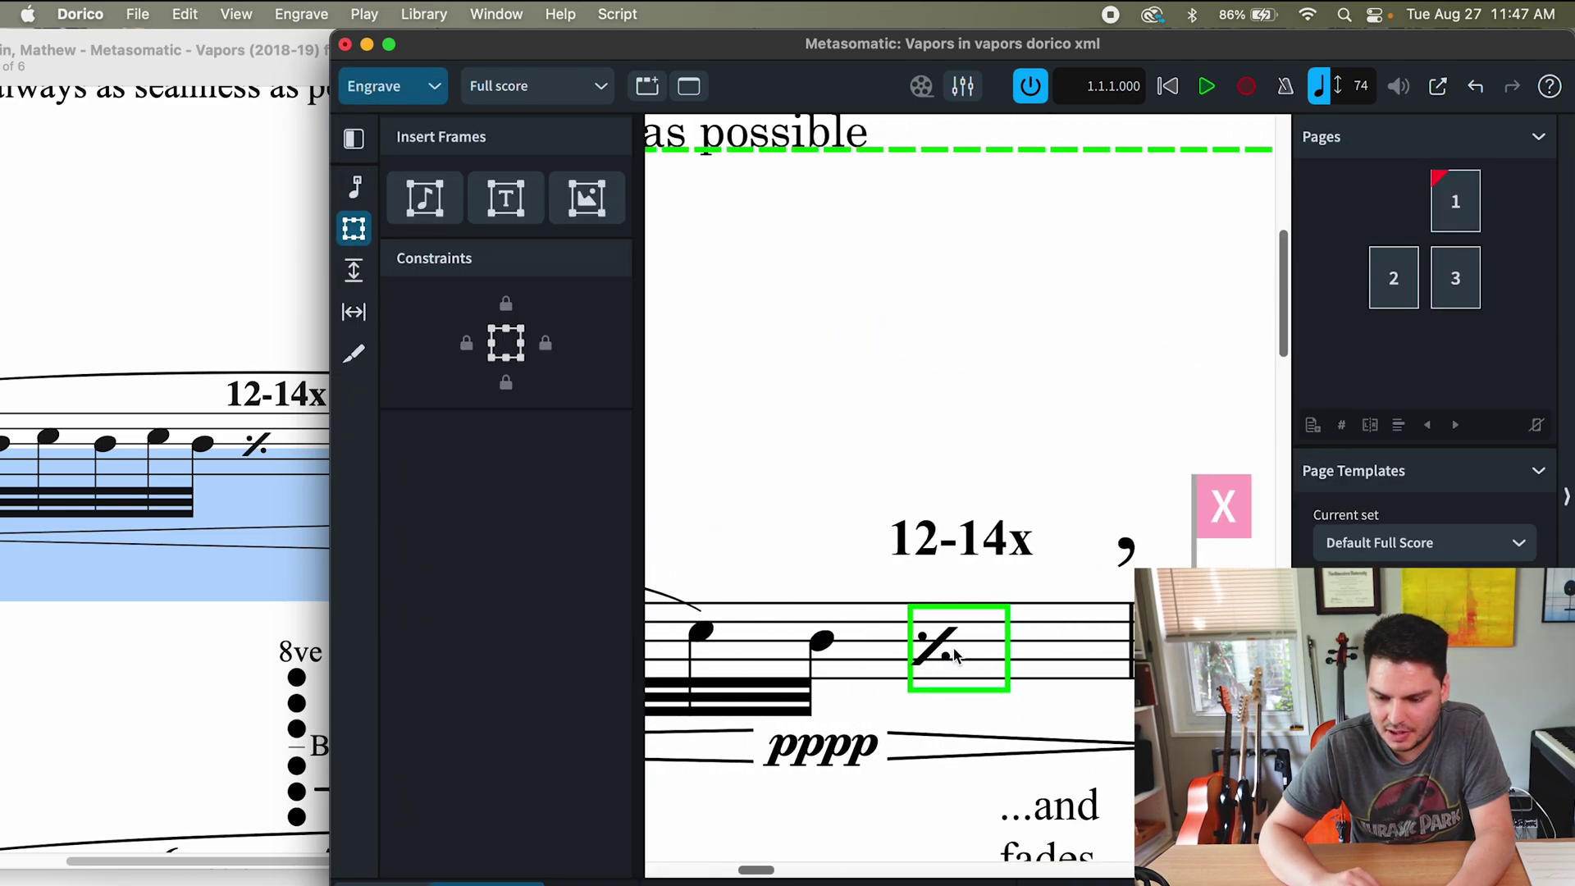
pyautogui.click(918, 647)
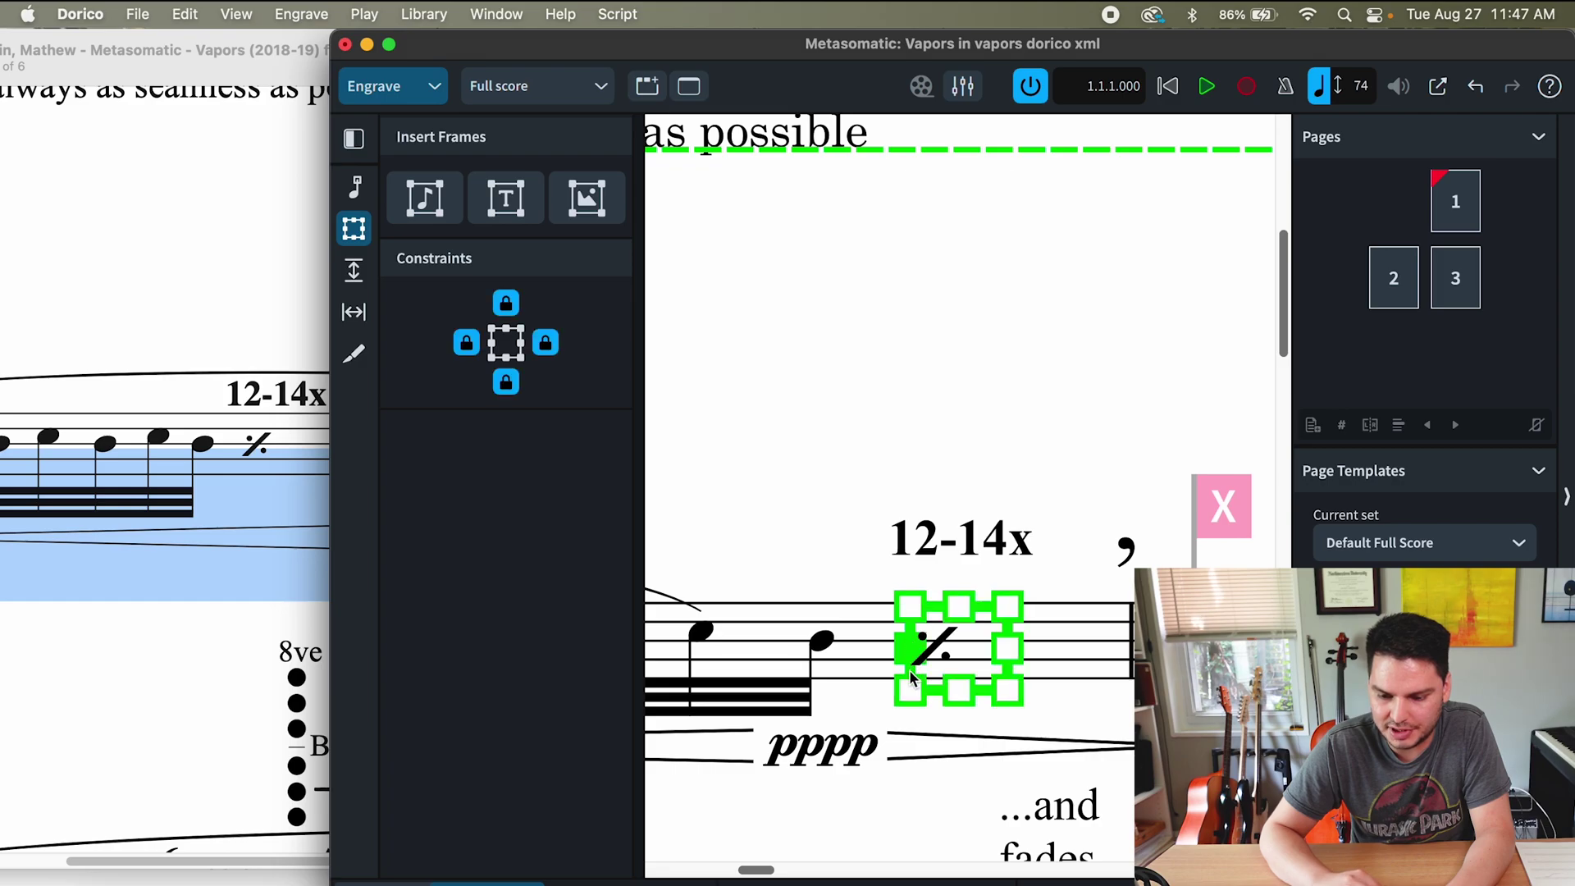
# - Lower the frame so the repeat slash sits within the staff under the first '12-14x'
pyautogui.press('super+equal')
pyautogui.click(900, 738)
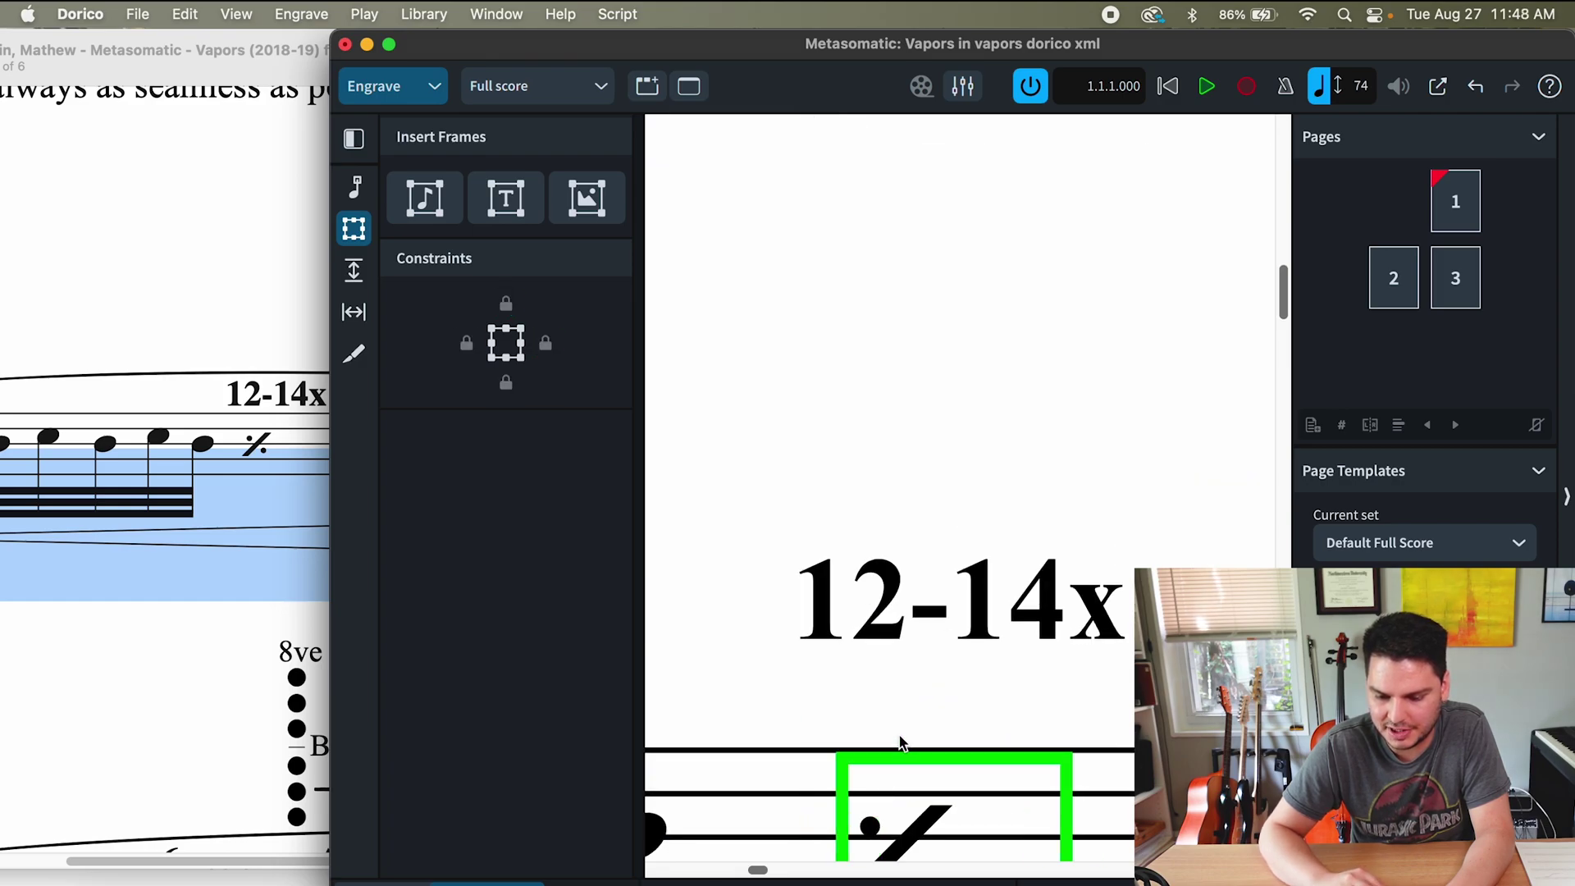
pyautogui.moveTo(901, 742); pyautogui.dragTo(904, 518)
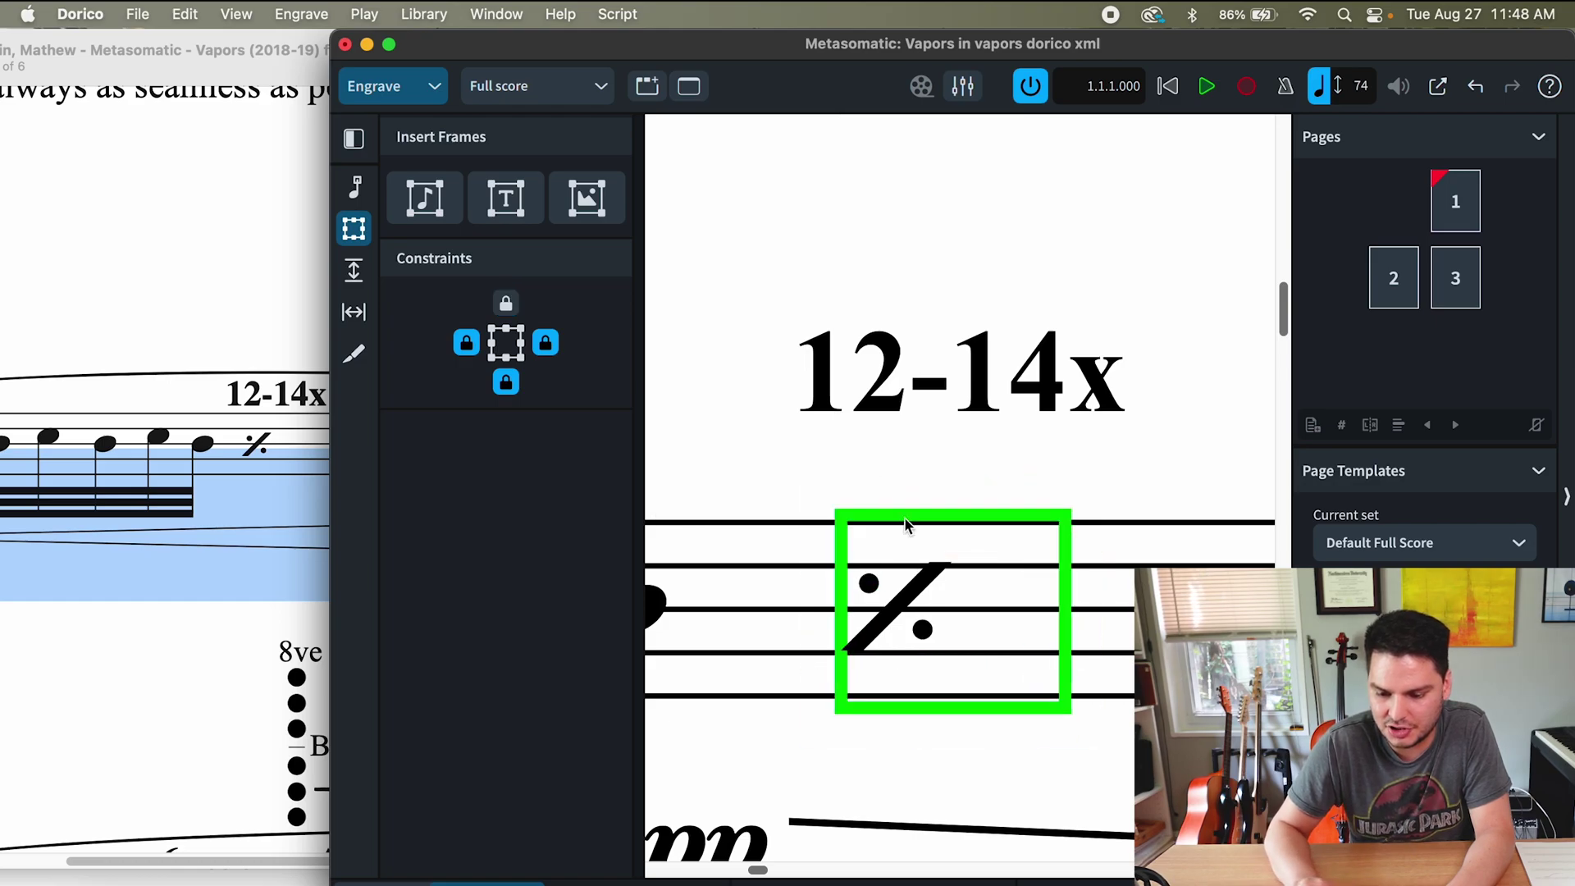
pyautogui.click(903, 519)
pyautogui.scroll(-6, 879, 628)
pyautogui.press('Escape')
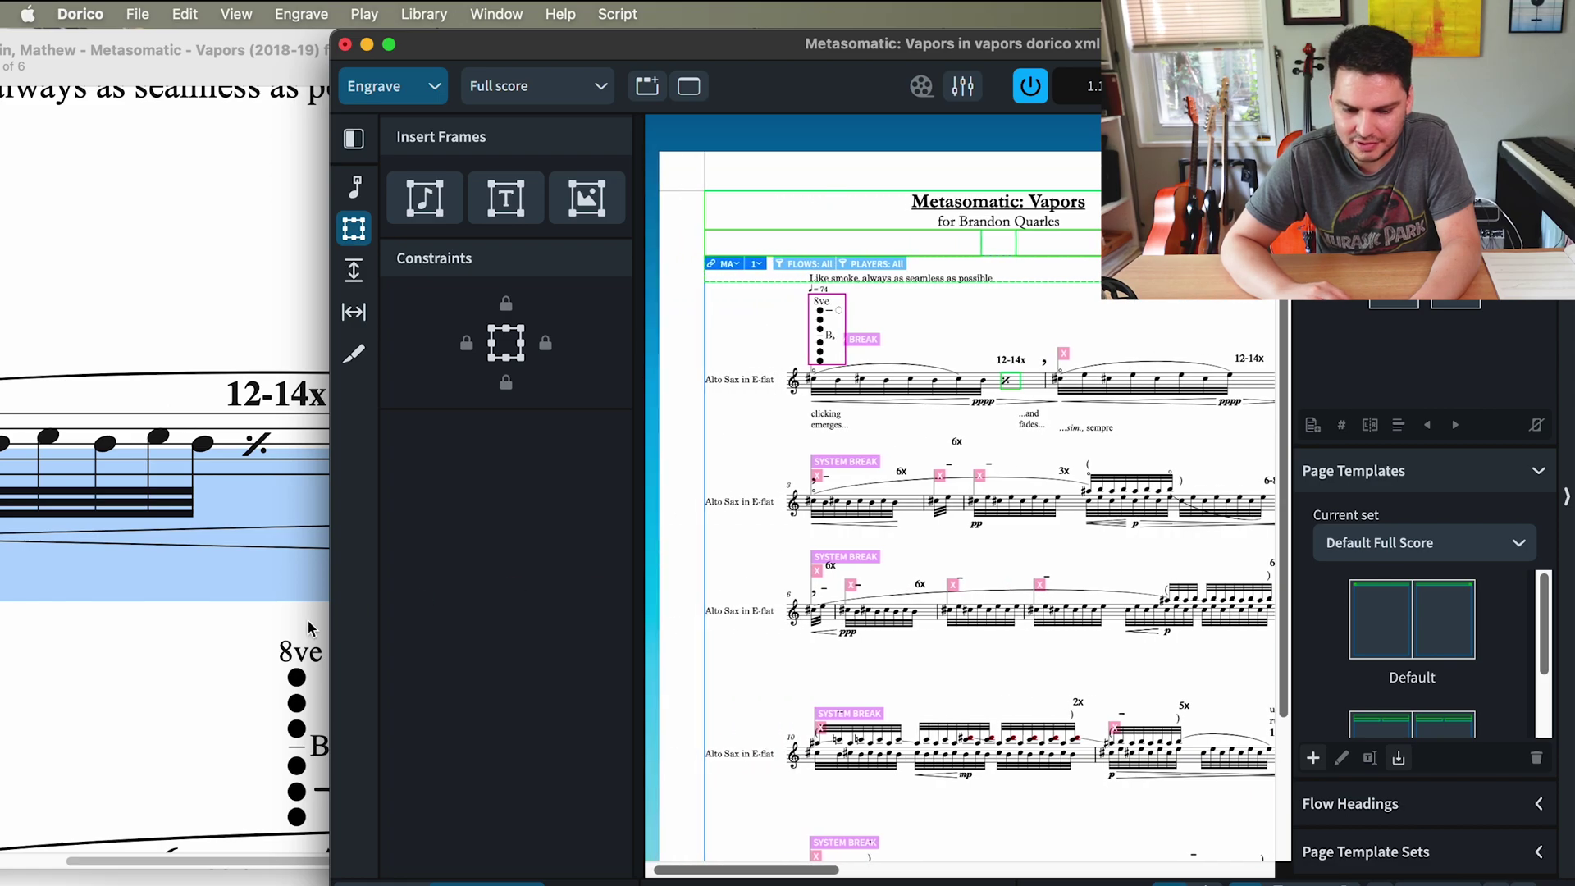
pyautogui.click(218, 656)
pyautogui.scroll(-5, 222, 663)
pyautogui.scroll(-5, 656, 534)
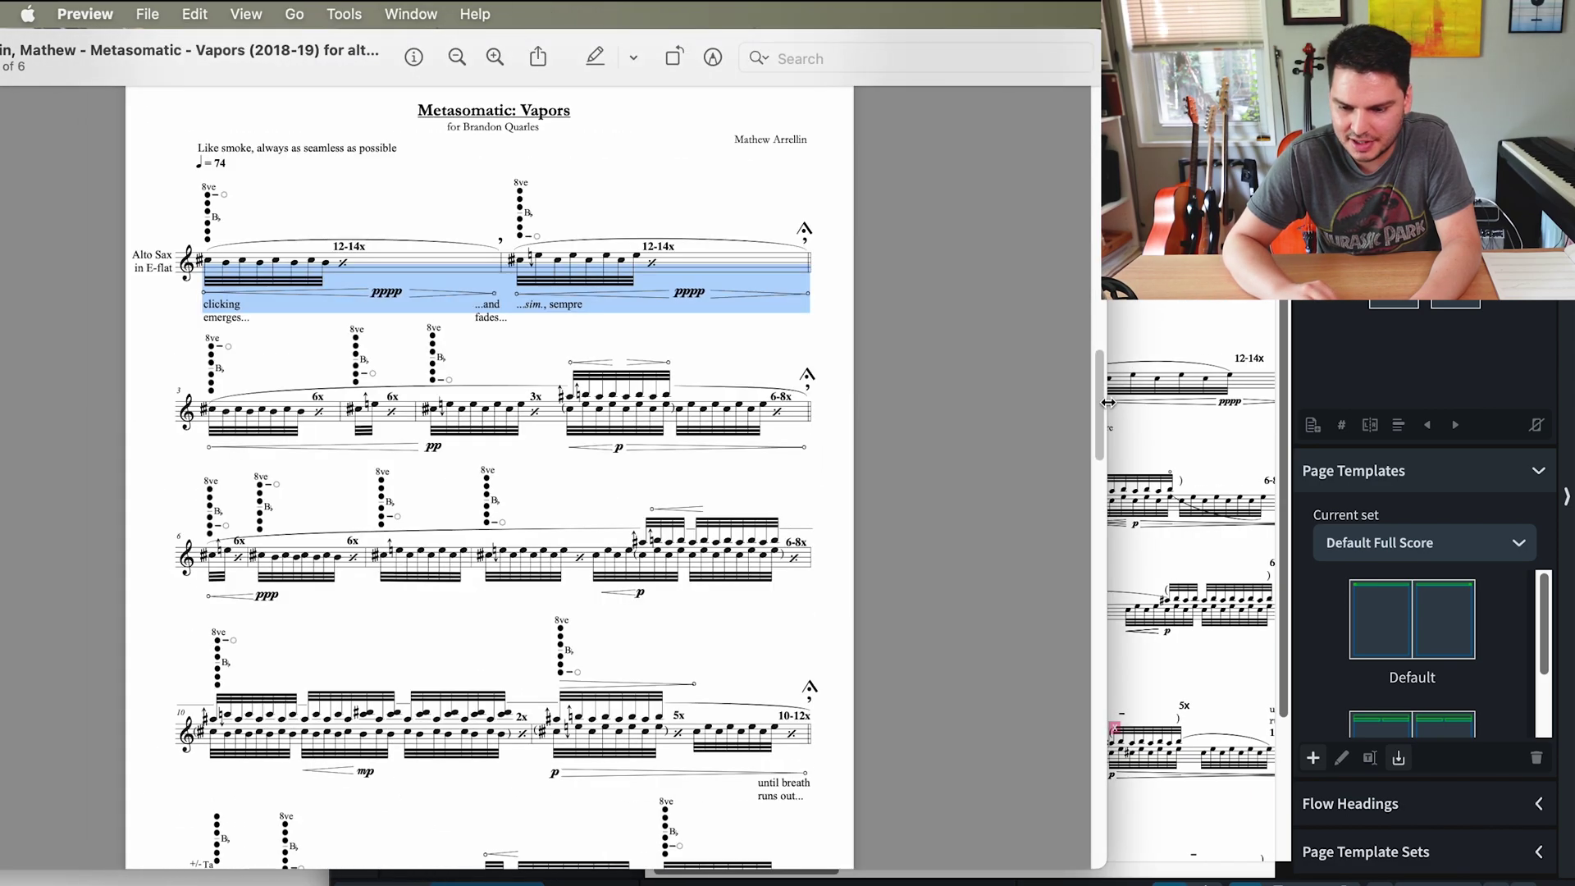
pyautogui.moveTo(1107, 407); pyautogui.dragTo(716, 400)
pyautogui.click(954, 423)
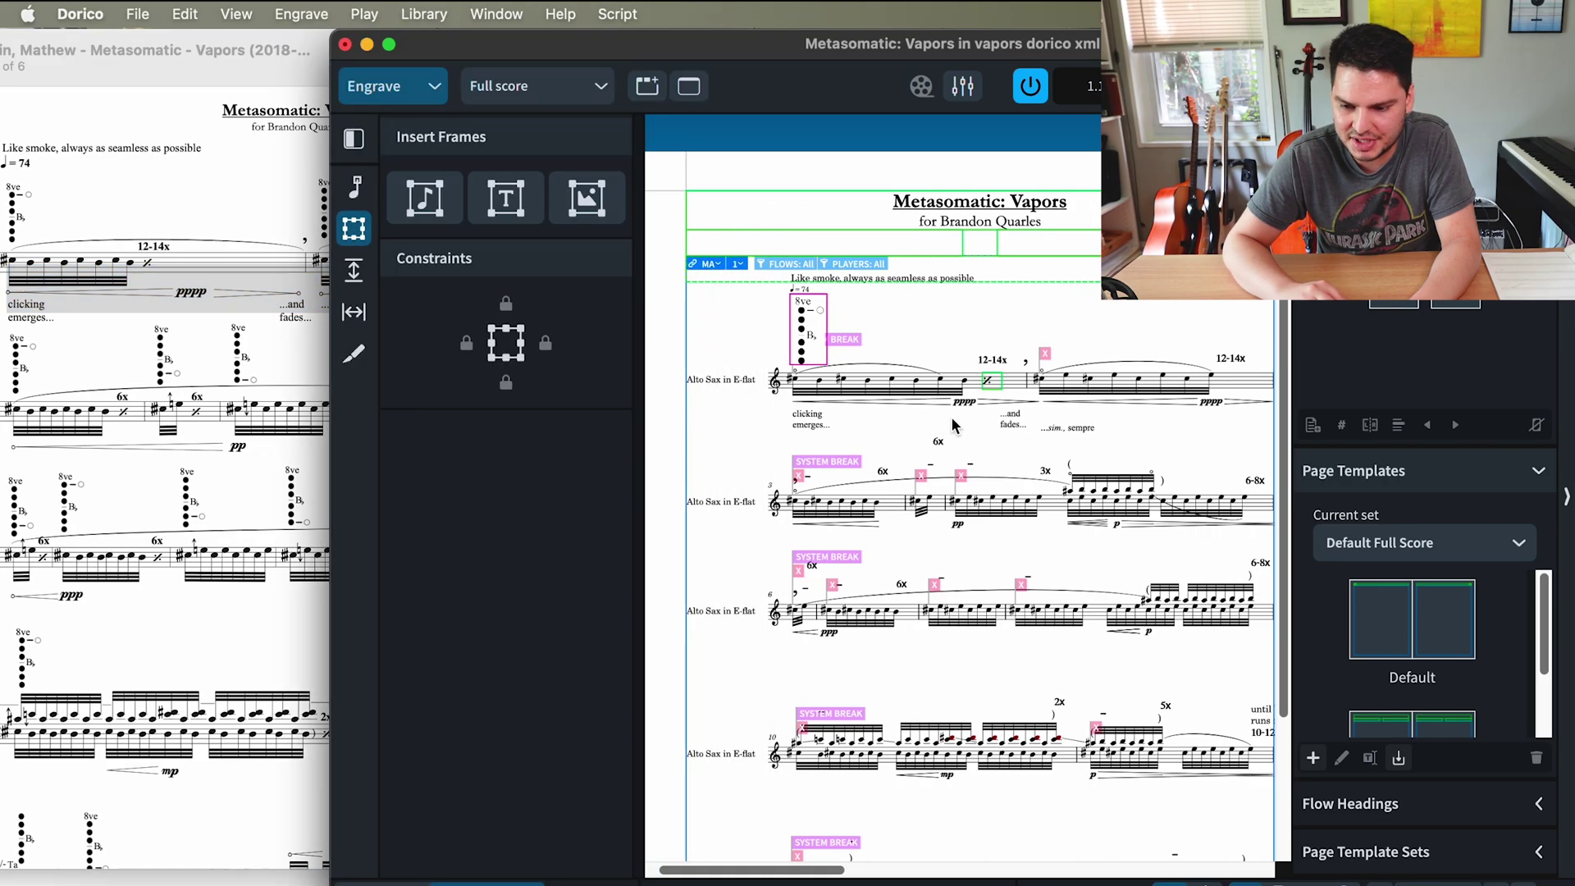
pyautogui.click(164, 464)
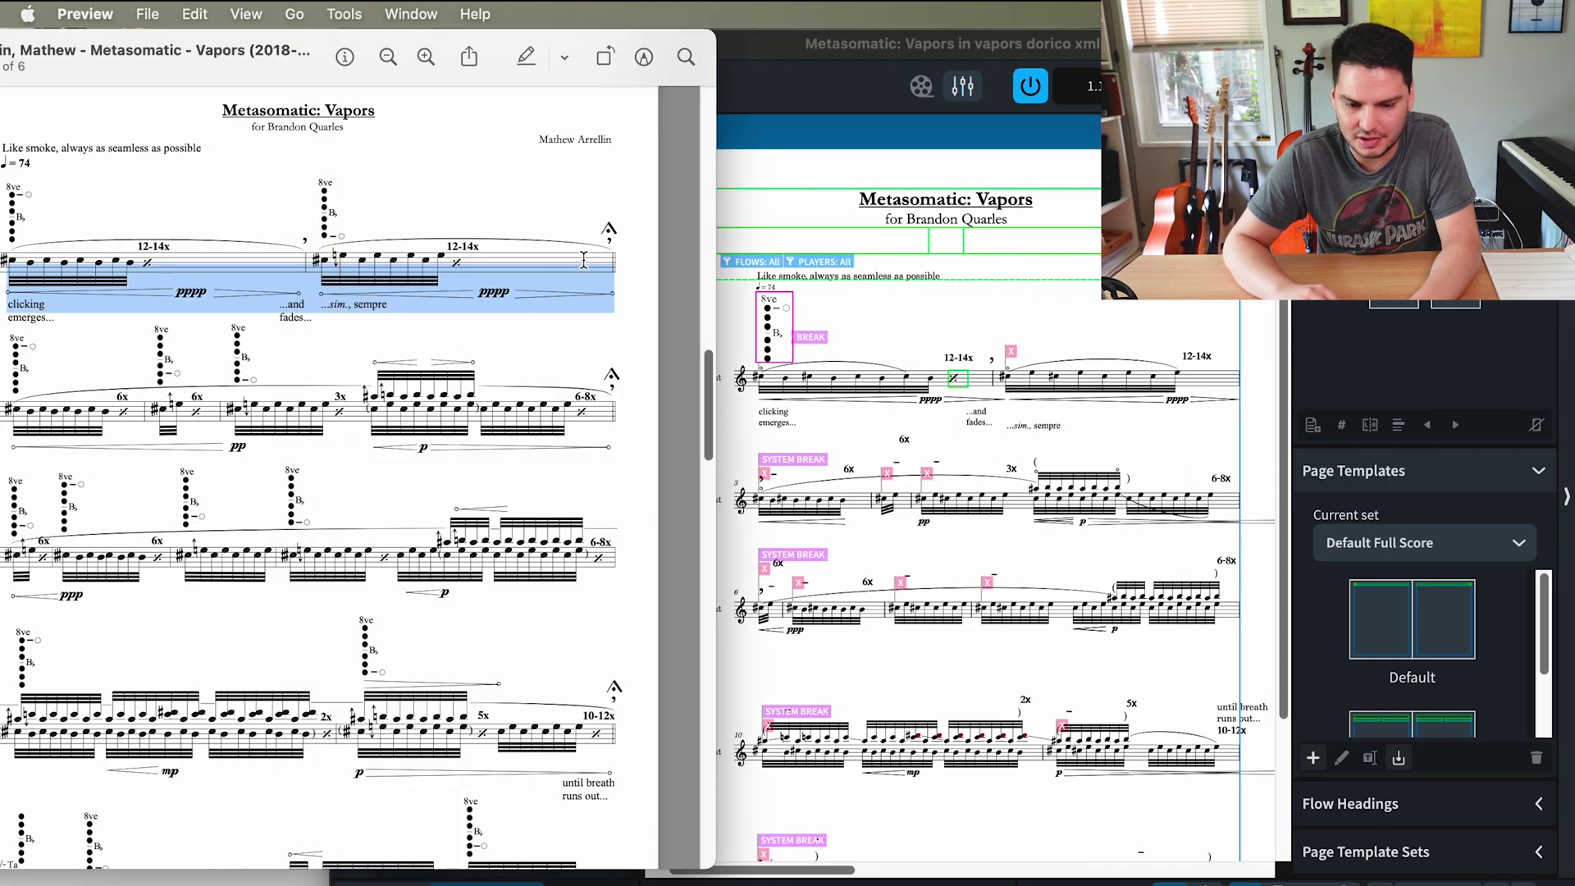
pyautogui.click(1003, 332)
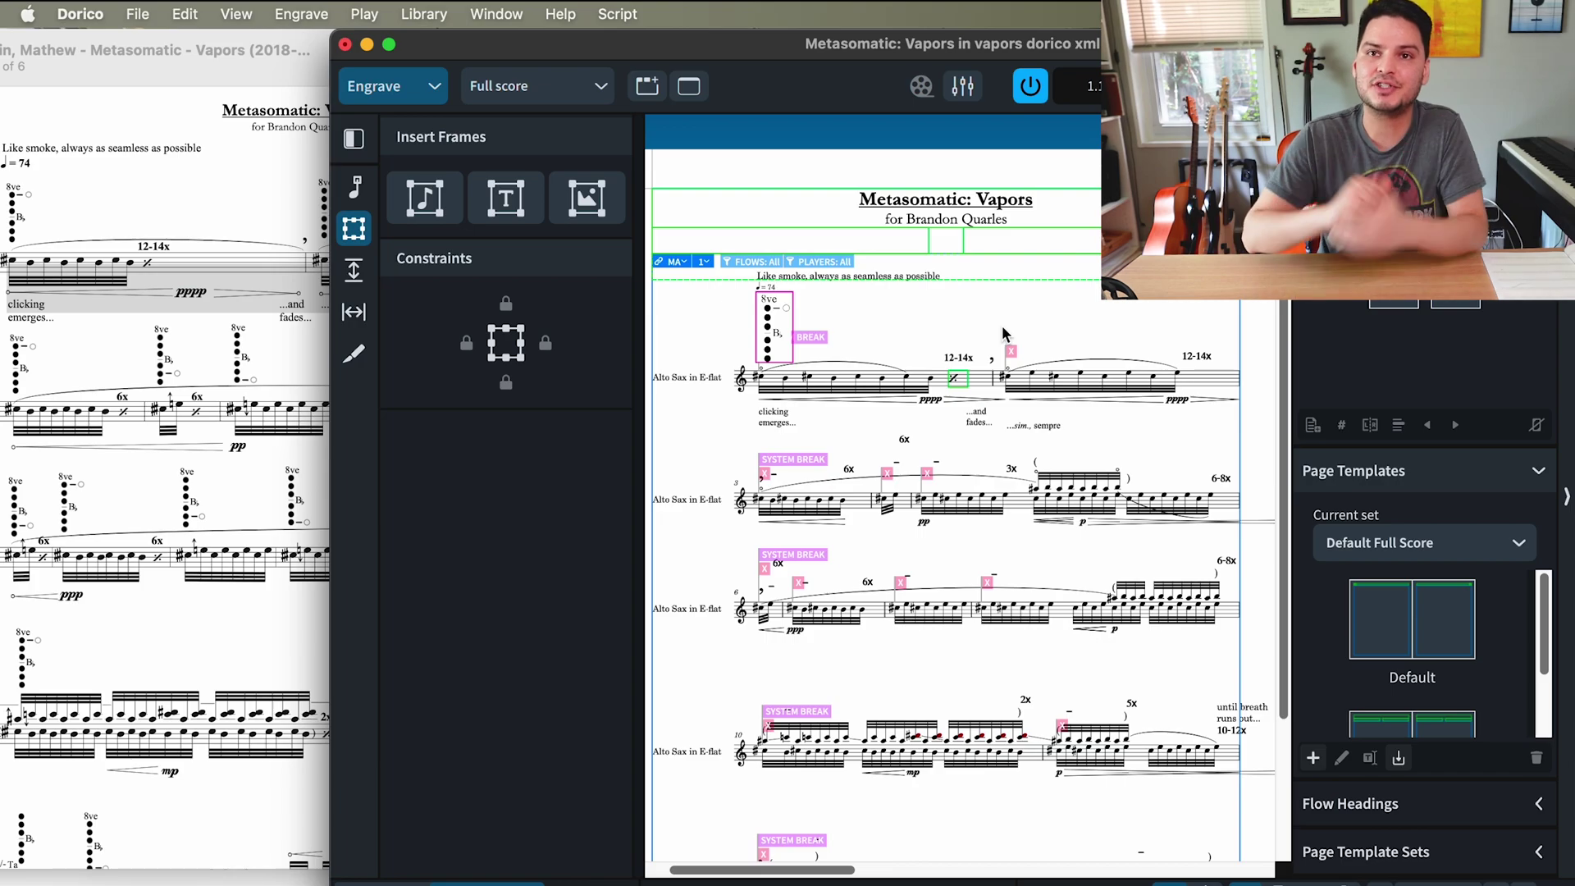
pyautogui.scroll(-2, 1003, 332)
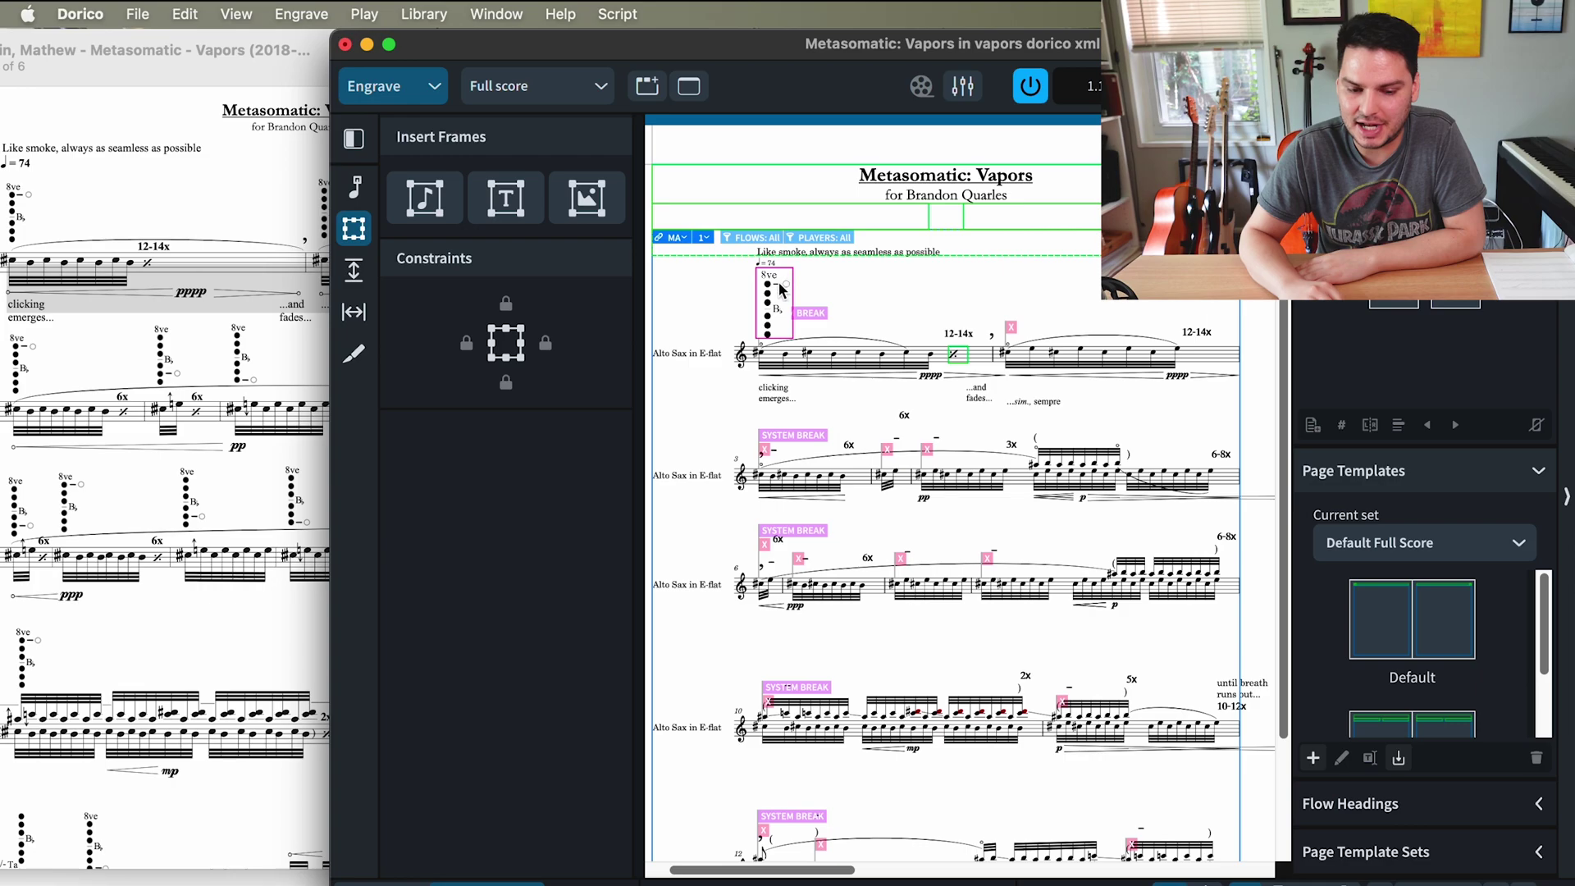
pyautogui.moveTo(97, 341); pyautogui.dragTo(97, 332)
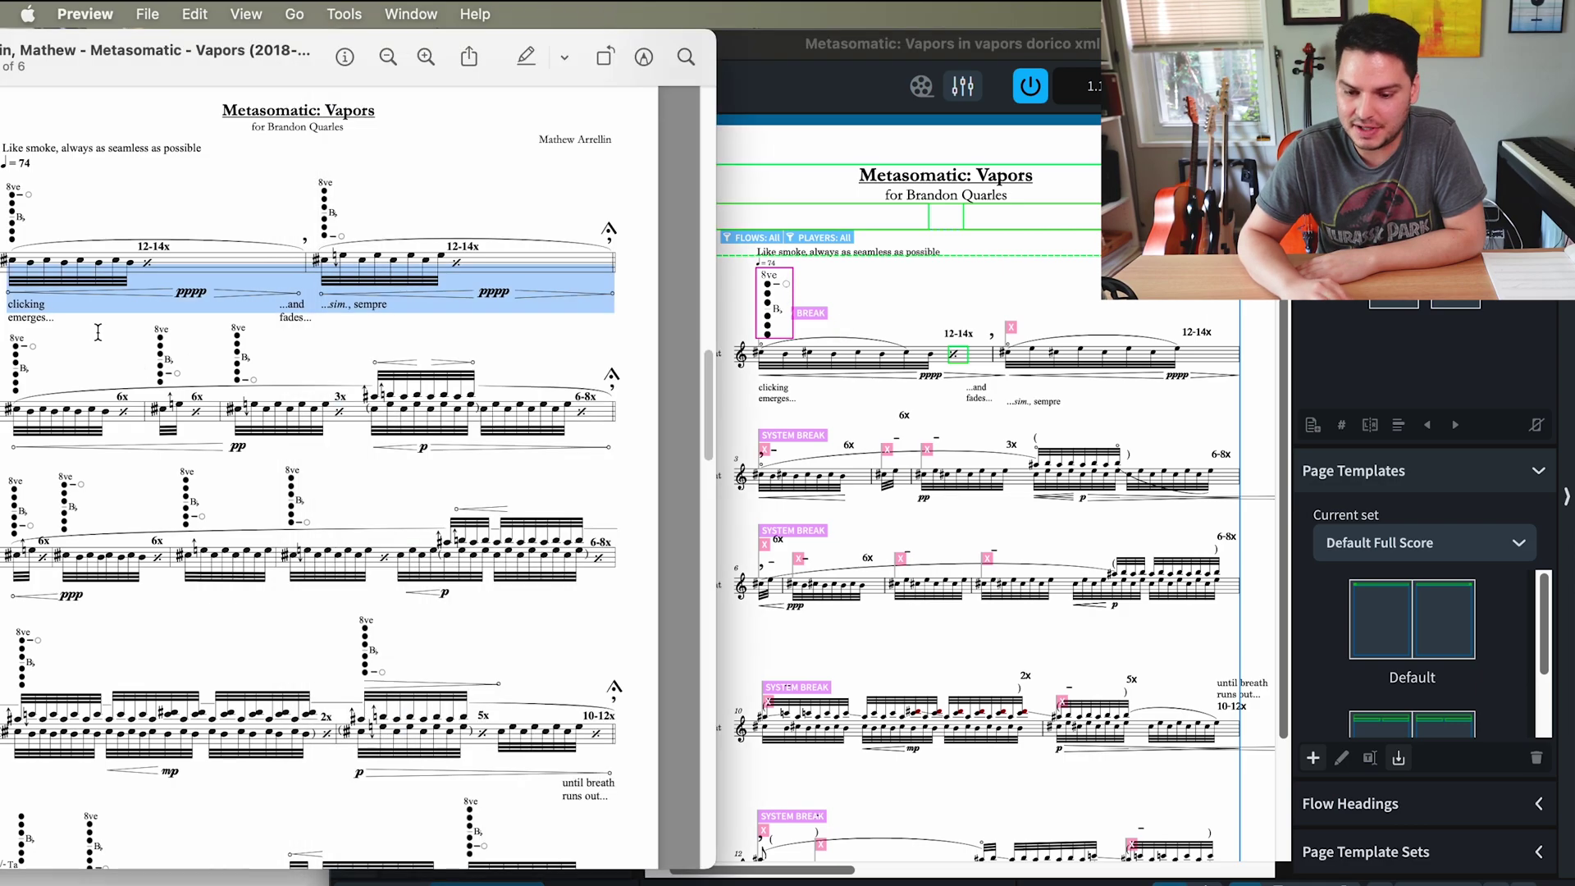
pyautogui.click(982, 310)
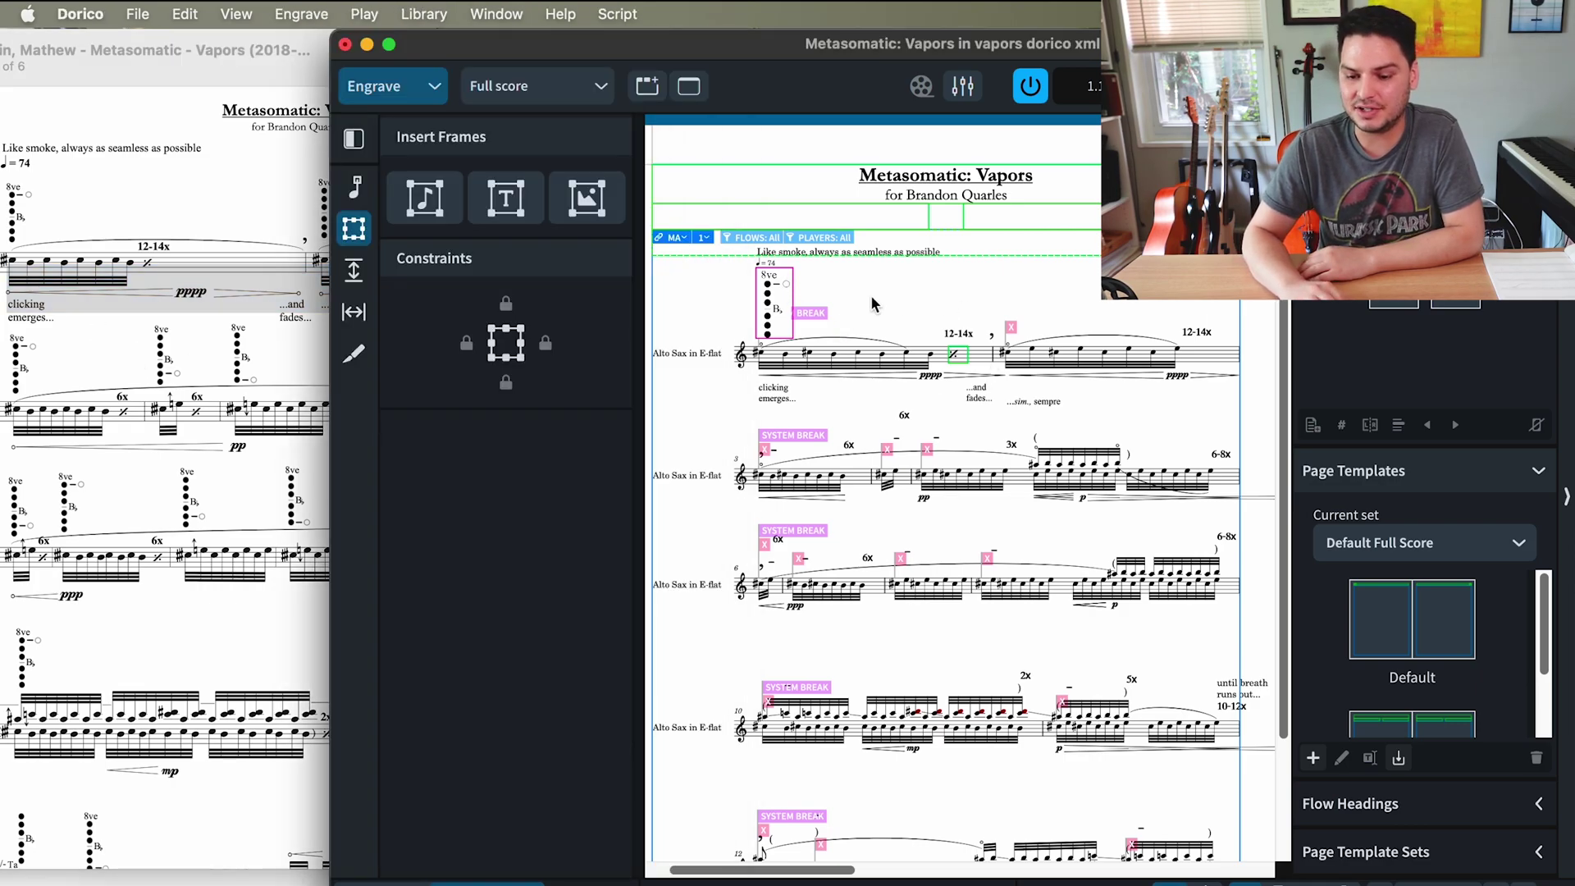
pyautogui.scroll(5, 771, 292)
pyautogui.hscroll(5, 771, 299)
pyautogui.scroll(-3, 771, 300)
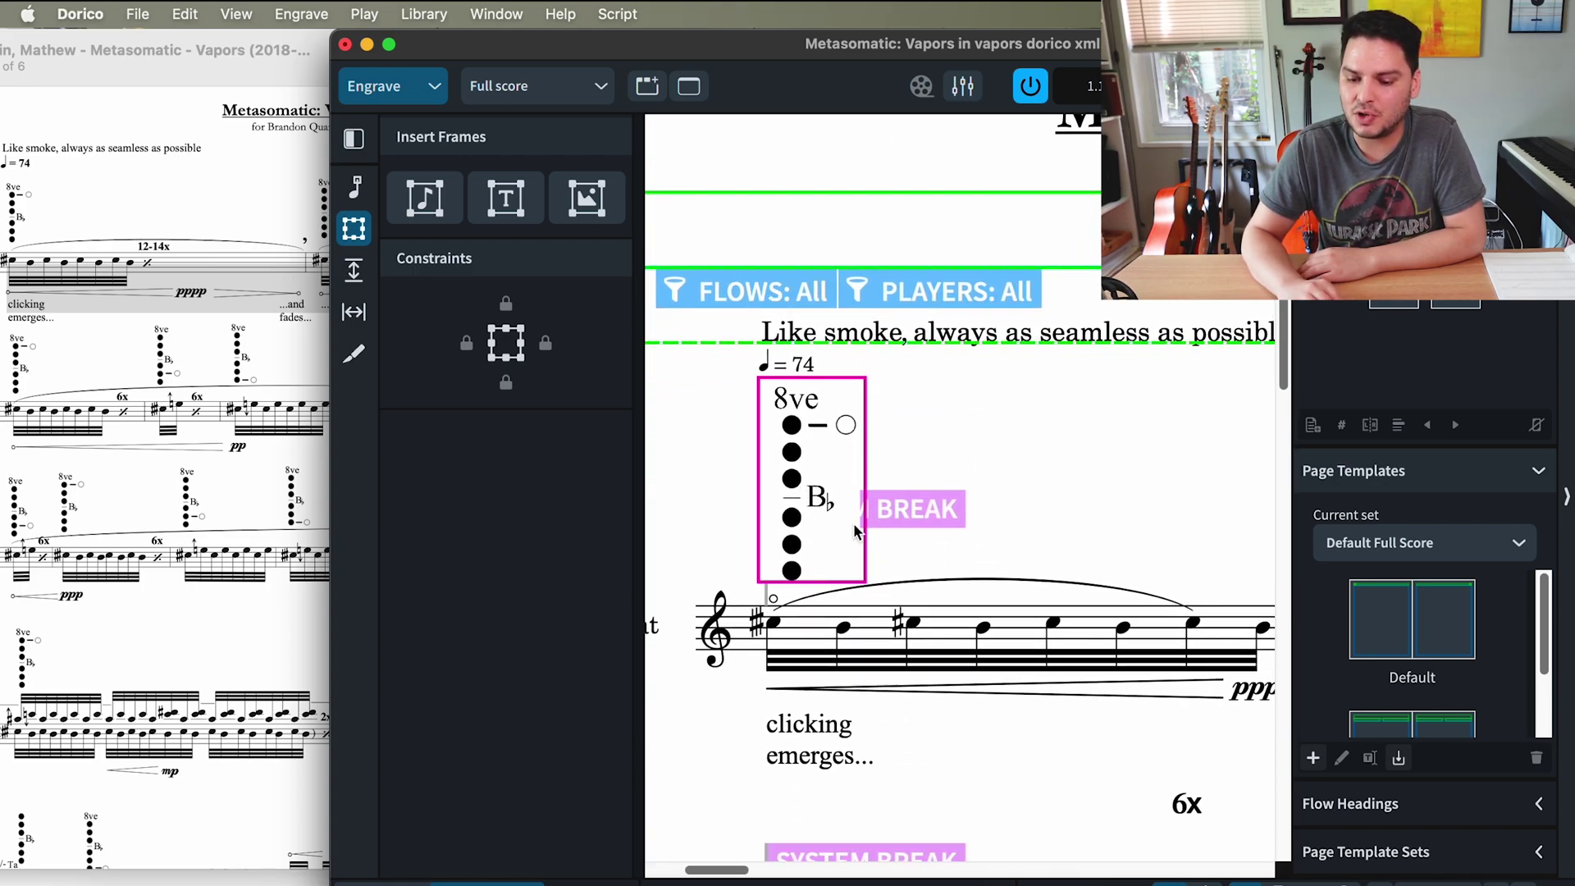
pyautogui.scroll(3, 856, 531)
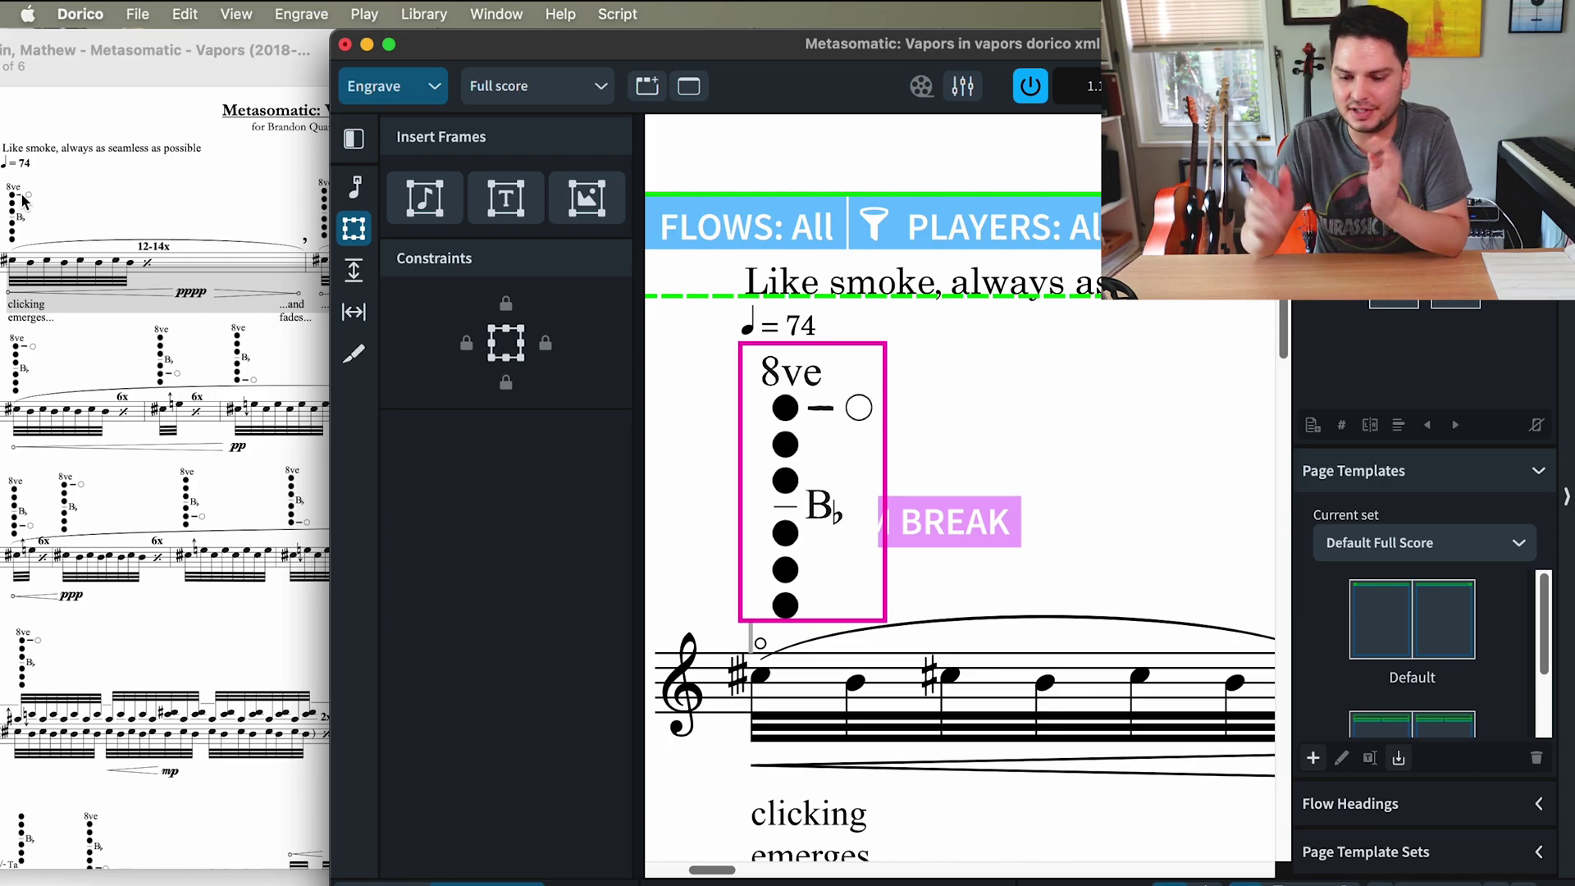
pyautogui.scroll(-3, 998, 417)
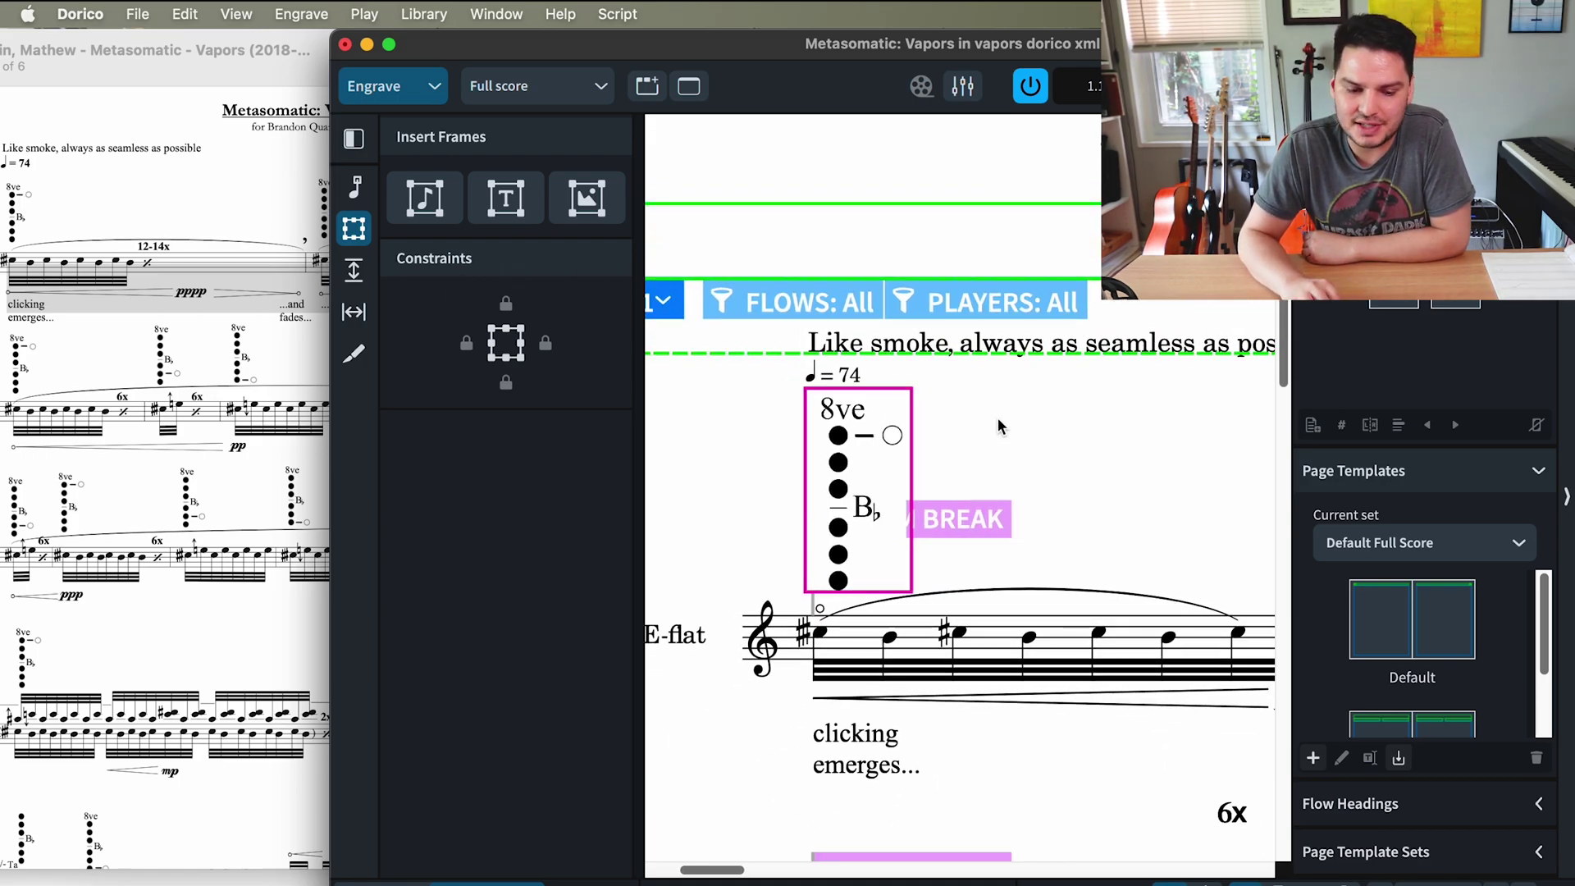
pyautogui.click(104, 330)
pyautogui.scroll(10, 444, 211)
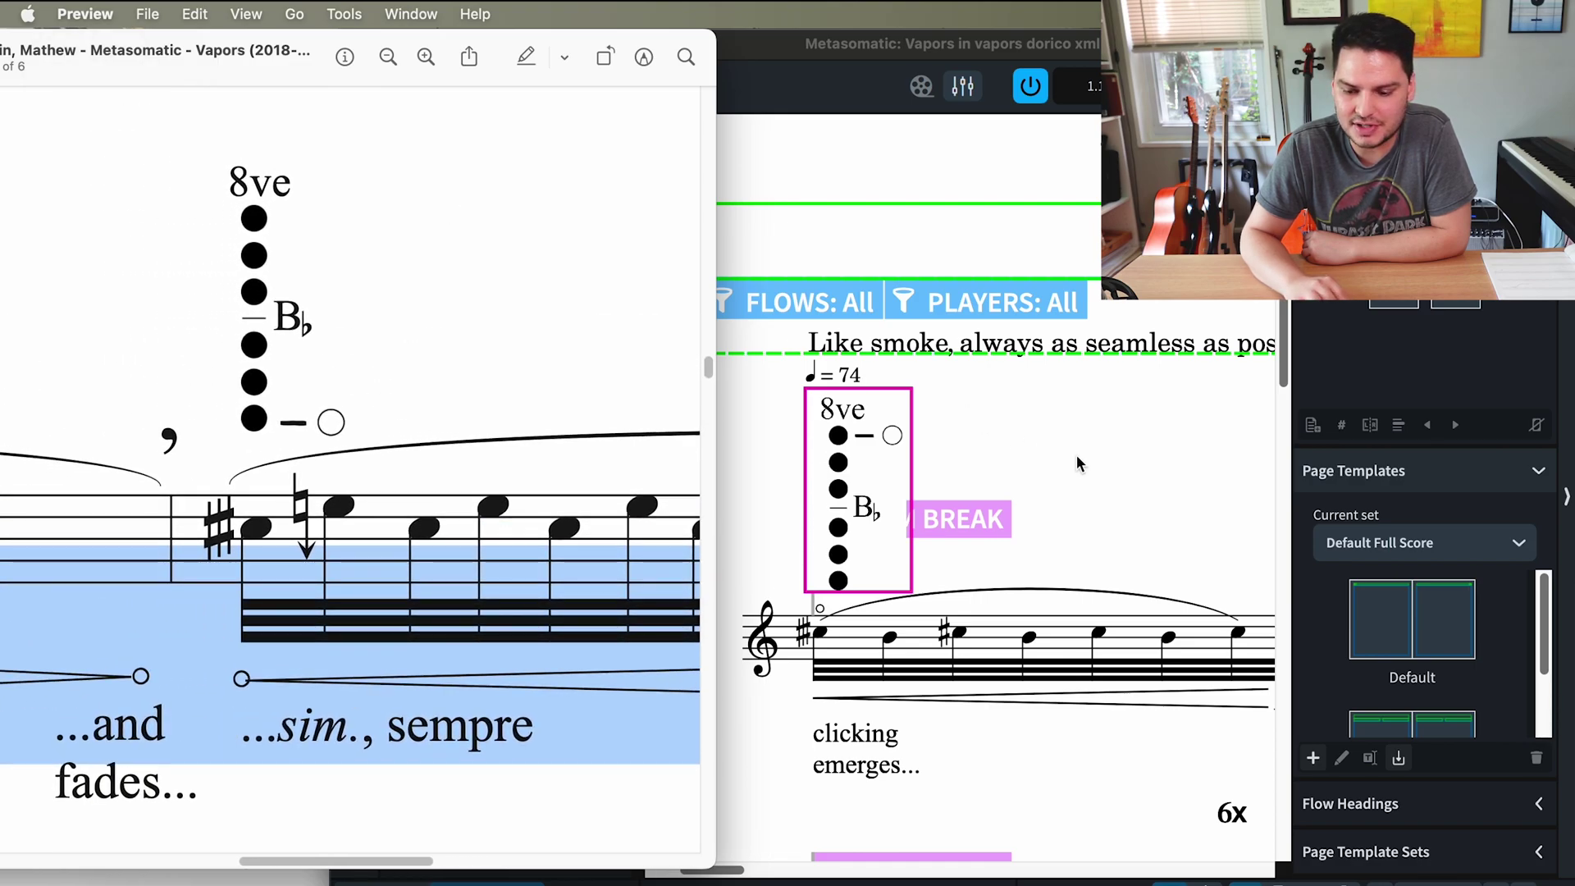
pyautogui.click(1078, 462)
pyautogui.scroll(-4, 1077, 462)
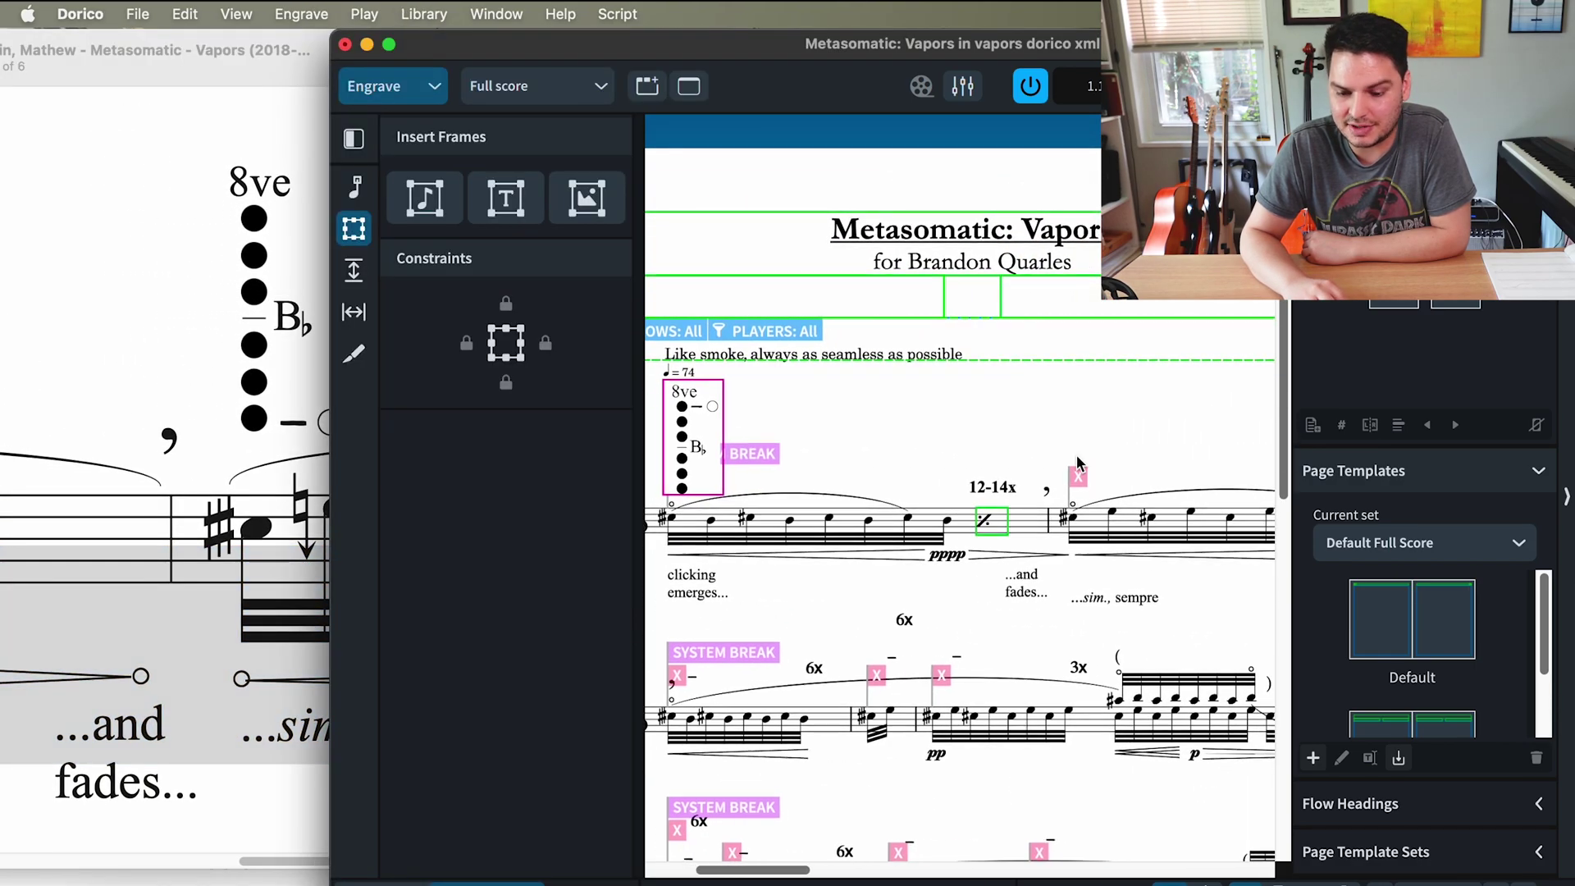